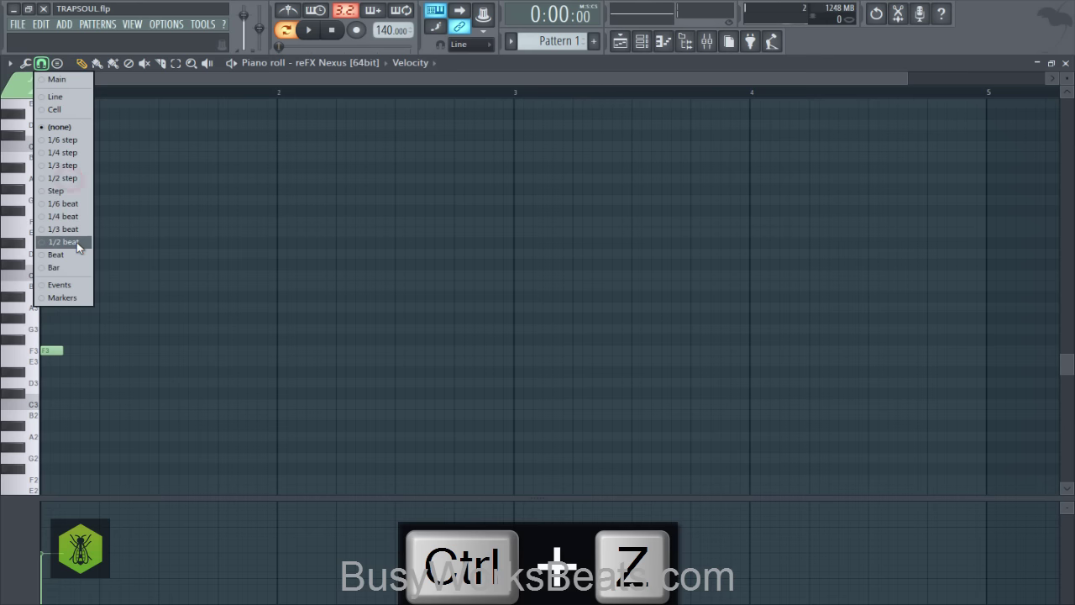
- Set the grid snap to 1/2 beat, lengthen the F3 note to fill exactly bar 1, and save the project
click(63, 242)
drag(62, 350, 299, 351)
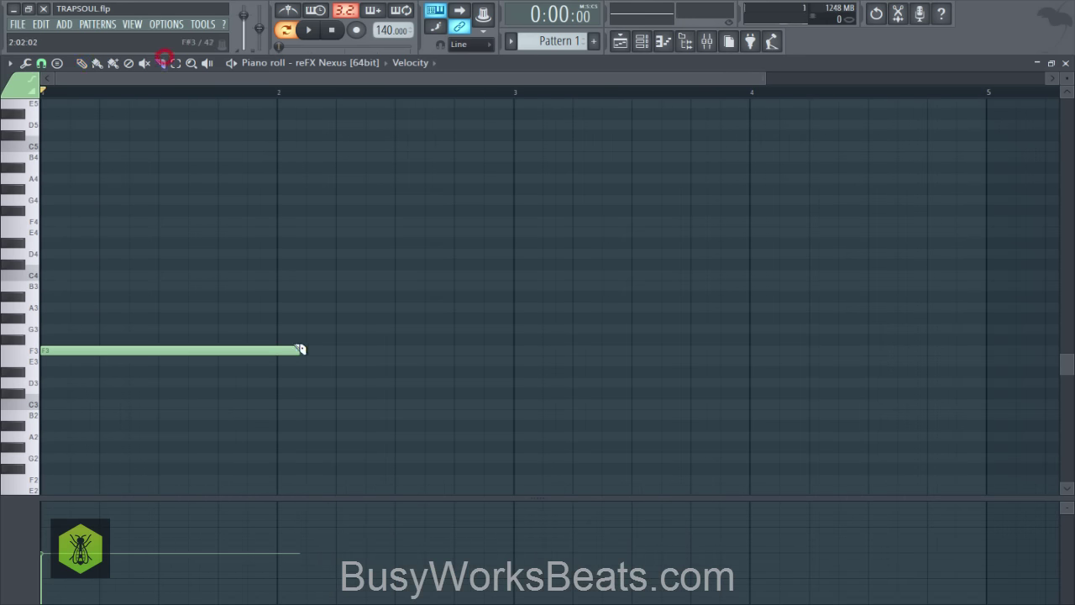
key(ctrl+z)
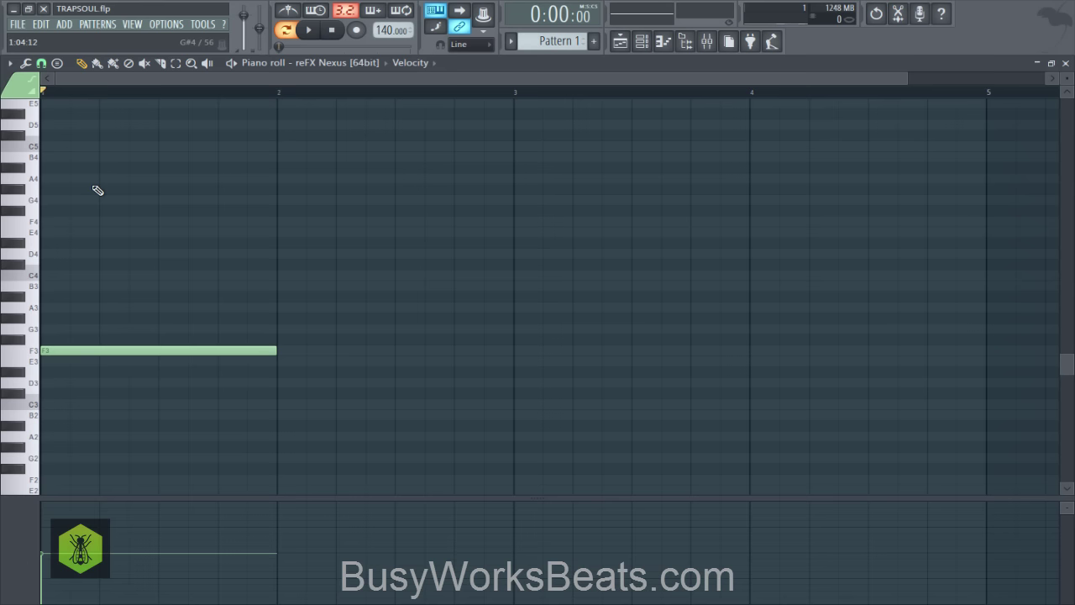
key(ctrl+s)
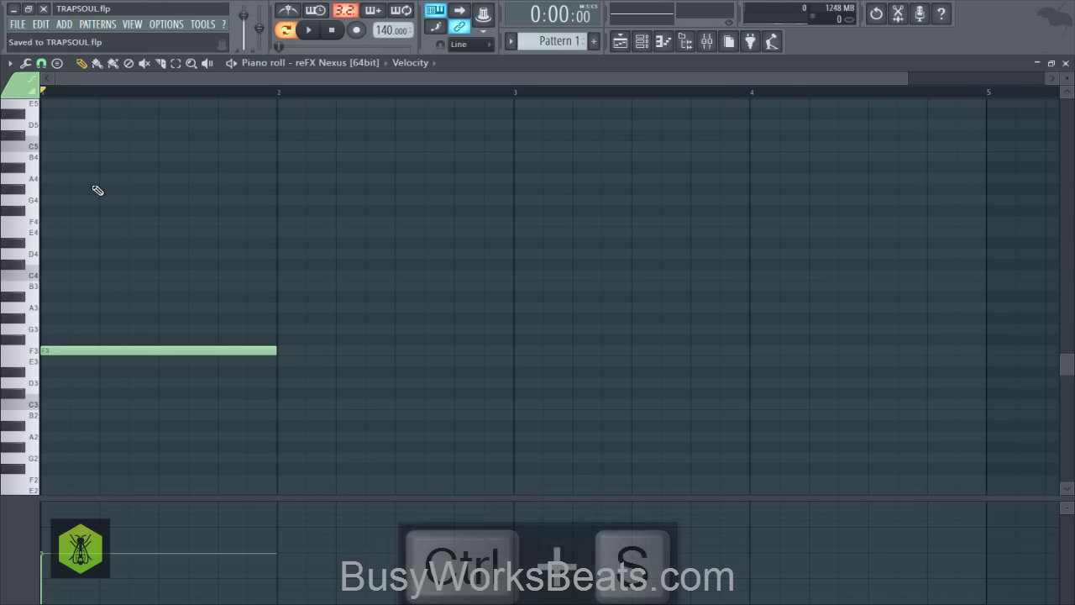
key(ctrl+s)
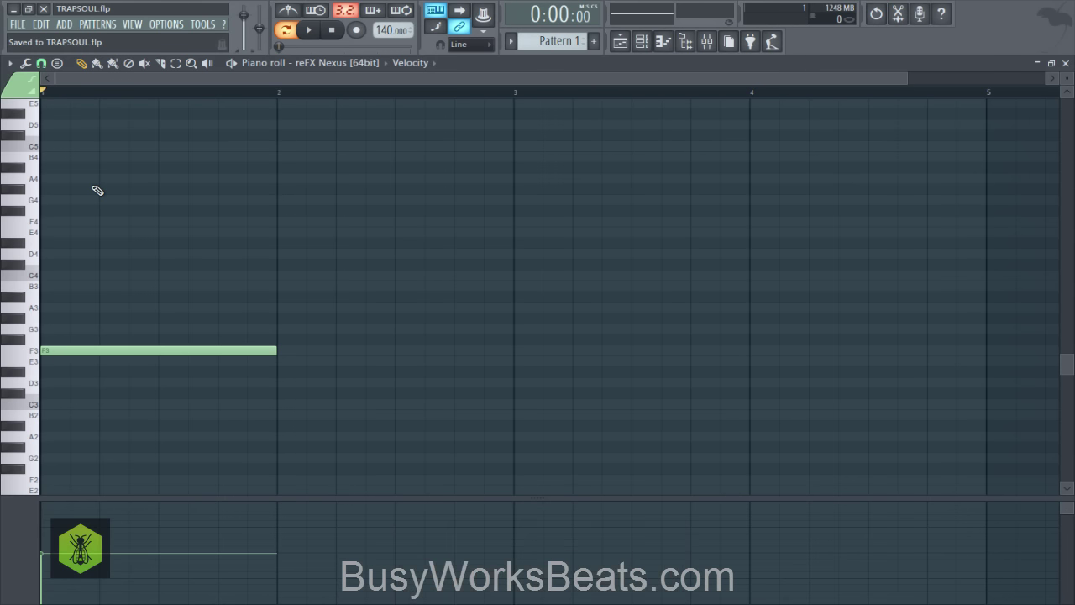
key(ctrl+s)
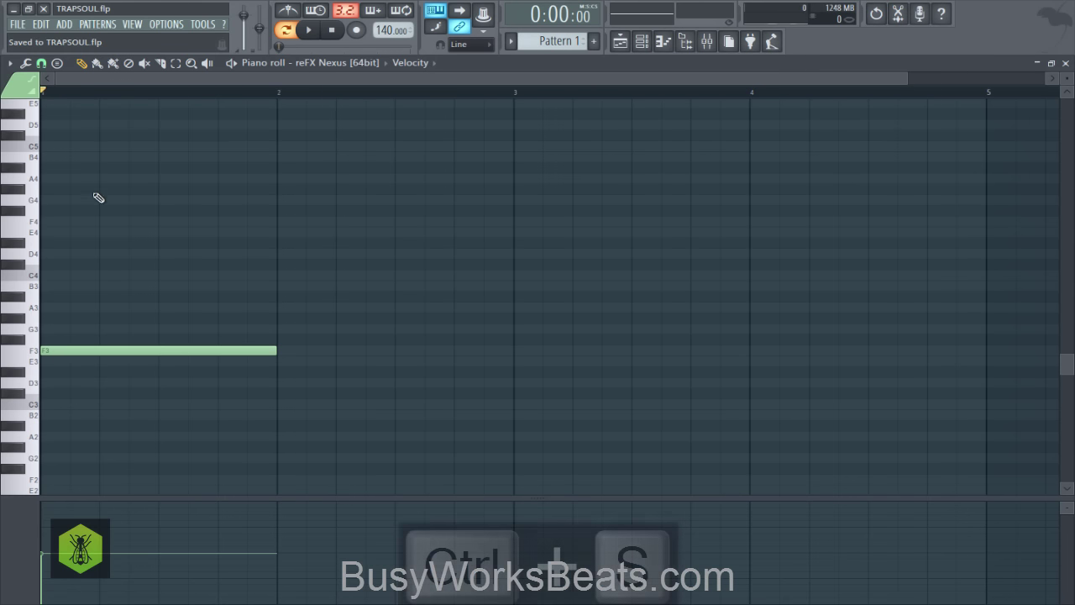
- Stack G#3, C4, D#4 and G4 notes above F3 at the start of bar 1 and trim them to end at bar 2
drag(67, 326, 59, 373)
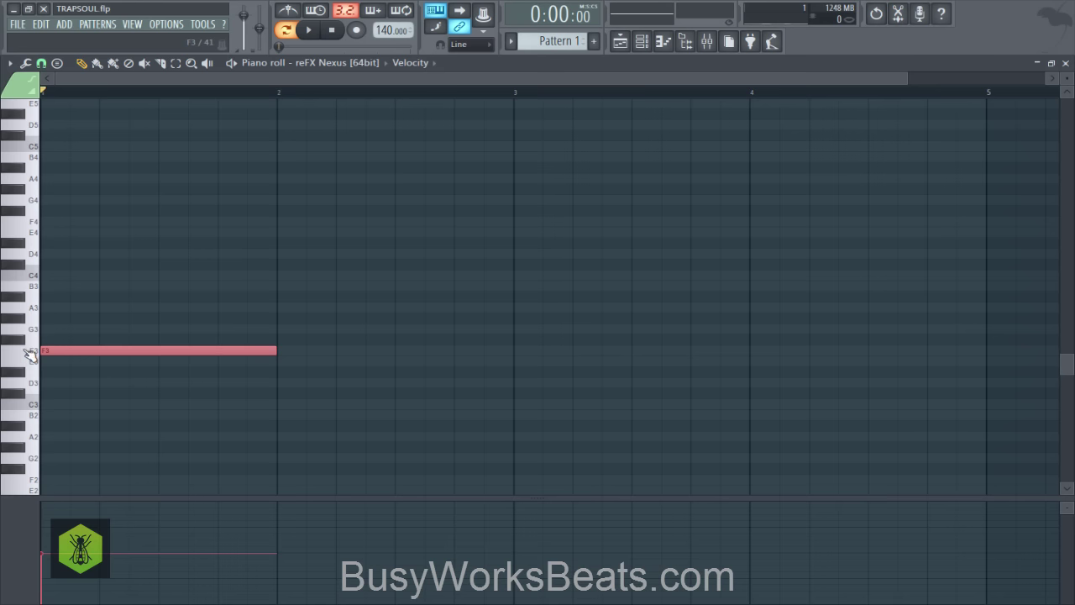
drag(57, 318, 30, 317)
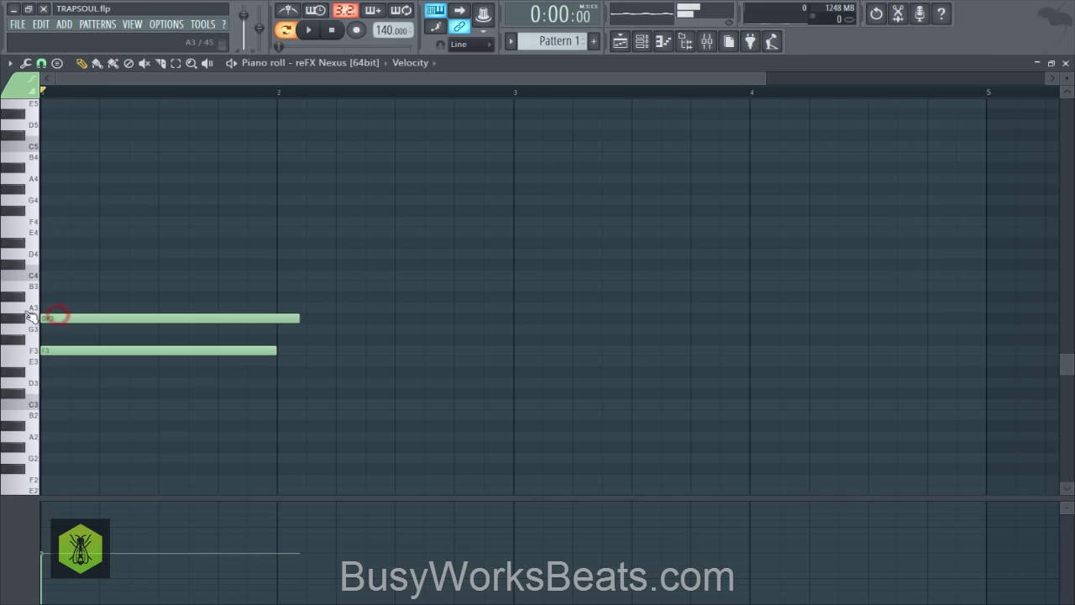
drag(47, 275, 34, 238)
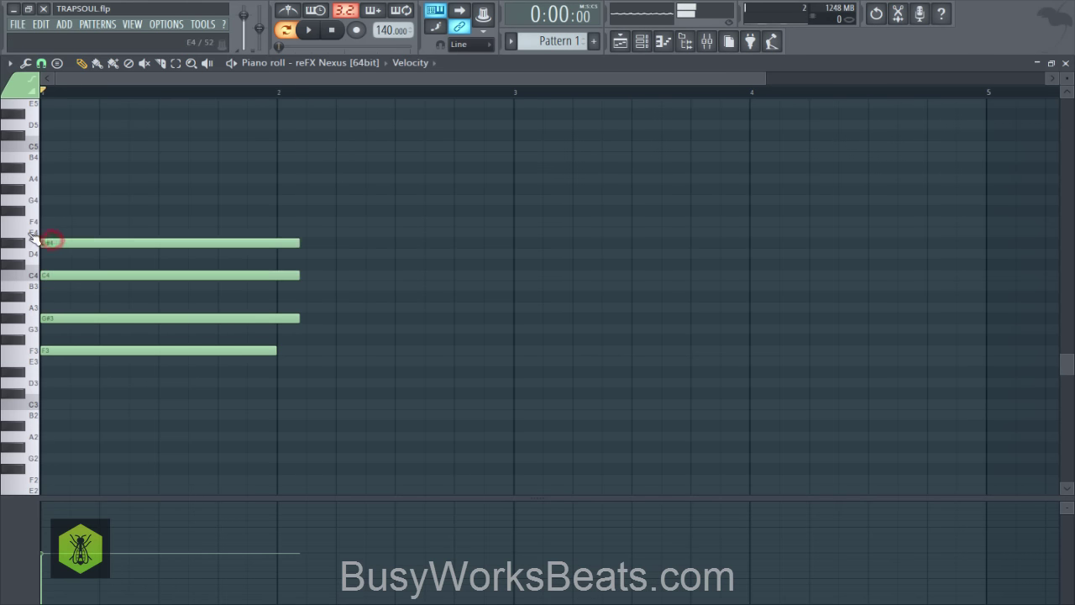
click(41, 200)
drag(79, 186, 112, 329)
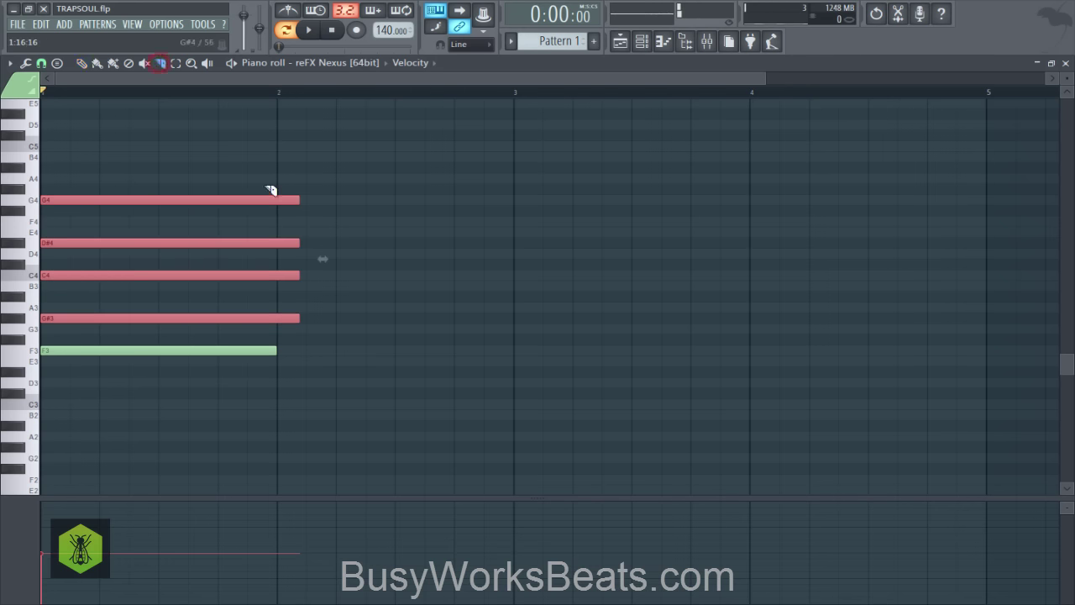
drag(286, 335, 285, 335)
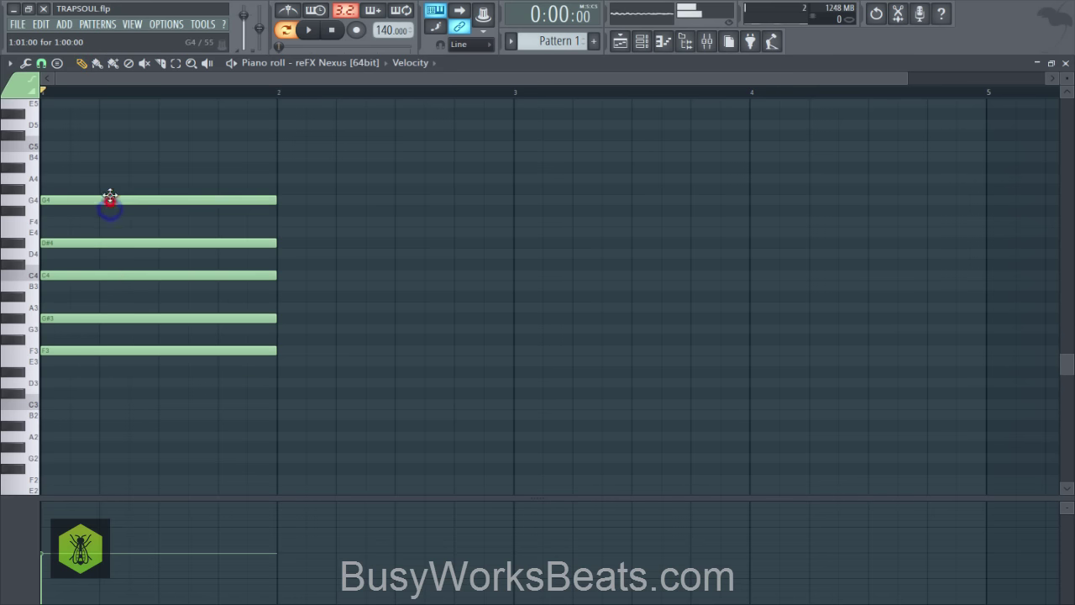
- Raise the four upper chord notes by one octave and add a one-bar F2 note at the start of bar 1
drag(99, 164, 122, 317)
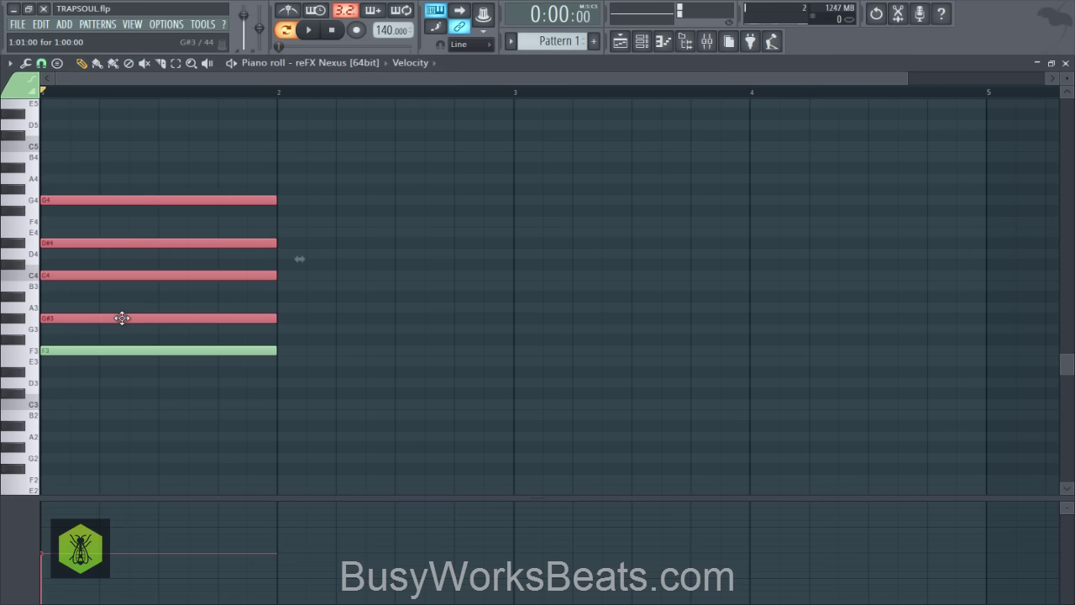
key(ctrl+Up)
scroll(126, 378, down, 3)
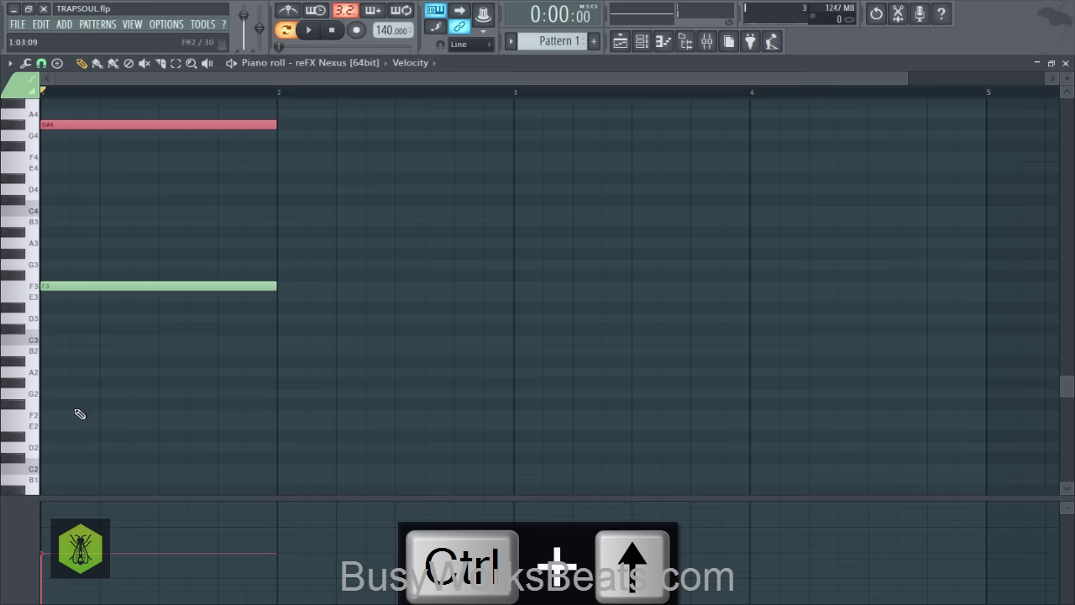
click(57, 418)
scroll(87, 403, up, 2)
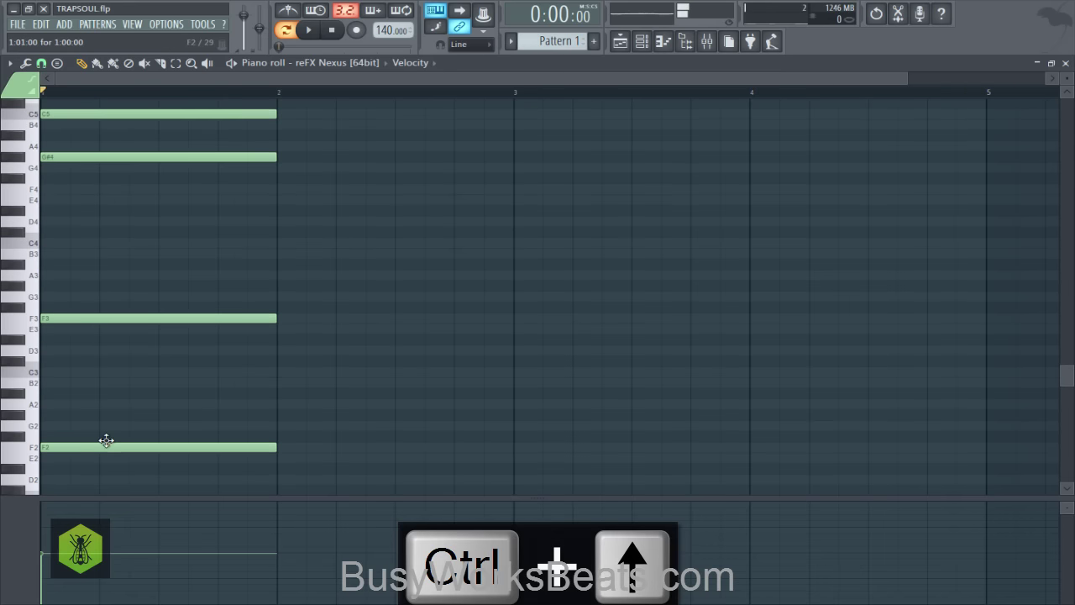
- Audition the chord in bar 1 and transpose all of its notes up one octave
scroll(159, 312, up, 2)
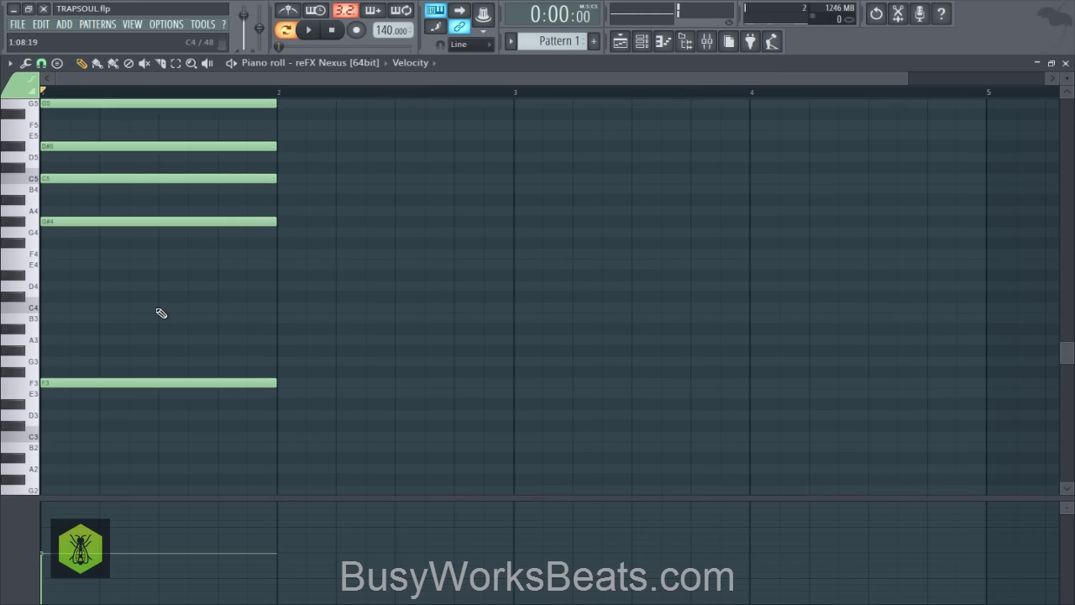
ctrl+scroll(159, 311, up, 1)
ctrl+scroll(152, 100, down, 1)
scroll(134, 210, up, 5)
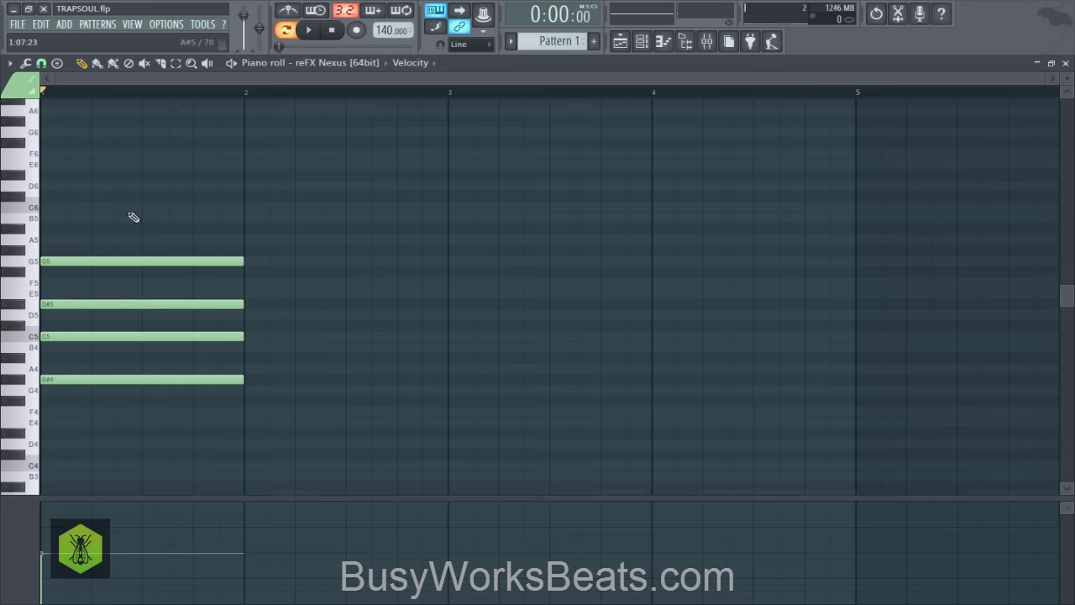
key(space)
key(space)
key(ctrl+a)
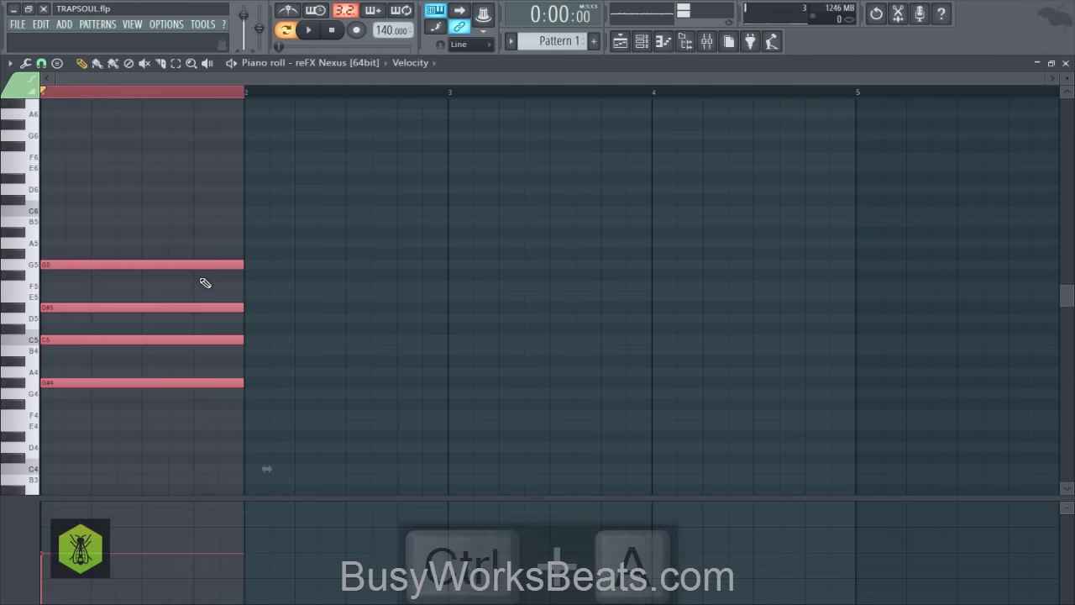
key(ctrl+Up)
- Play back the transposed chord to check how it sounds, and look over its low and high notes
key(space)
key(space)
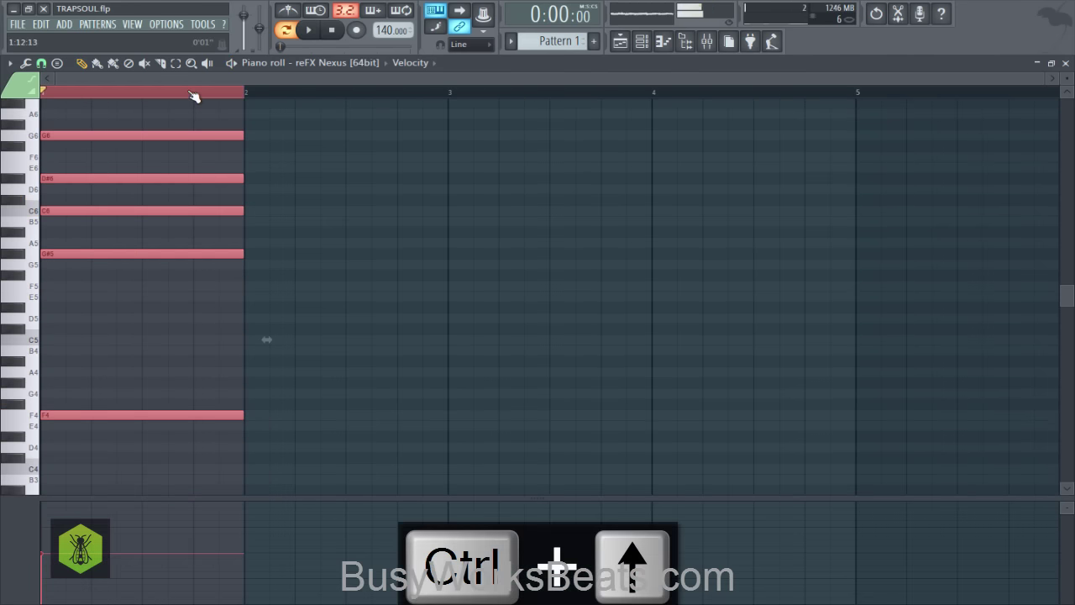
click(226, 94)
scroll(243, 209, down, 3)
key(space)
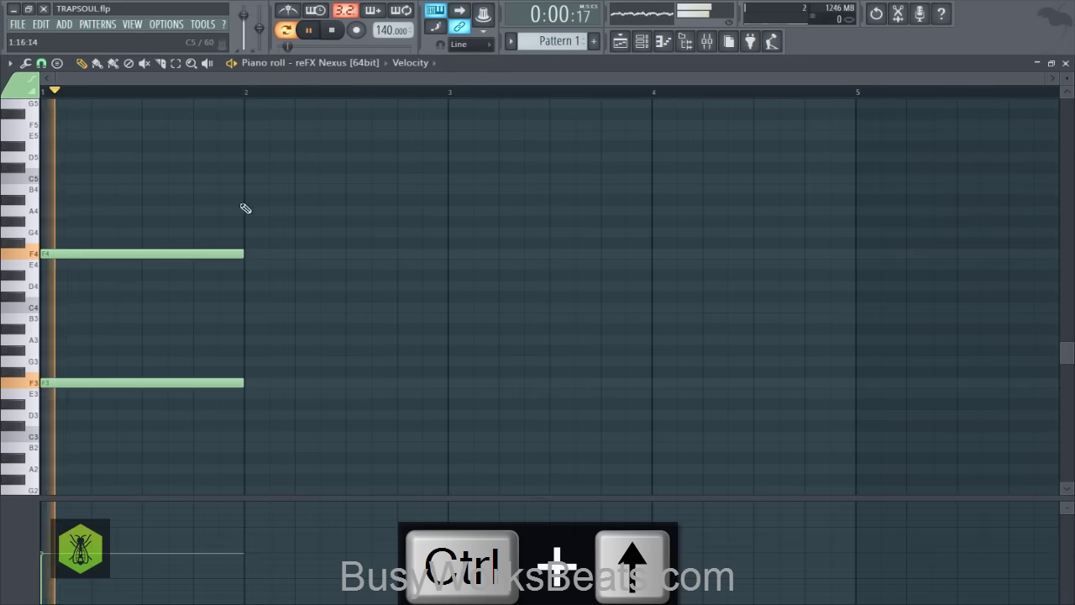
key(space)
drag(227, 406, 191, 116)
scroll(190, 116, up, 3)
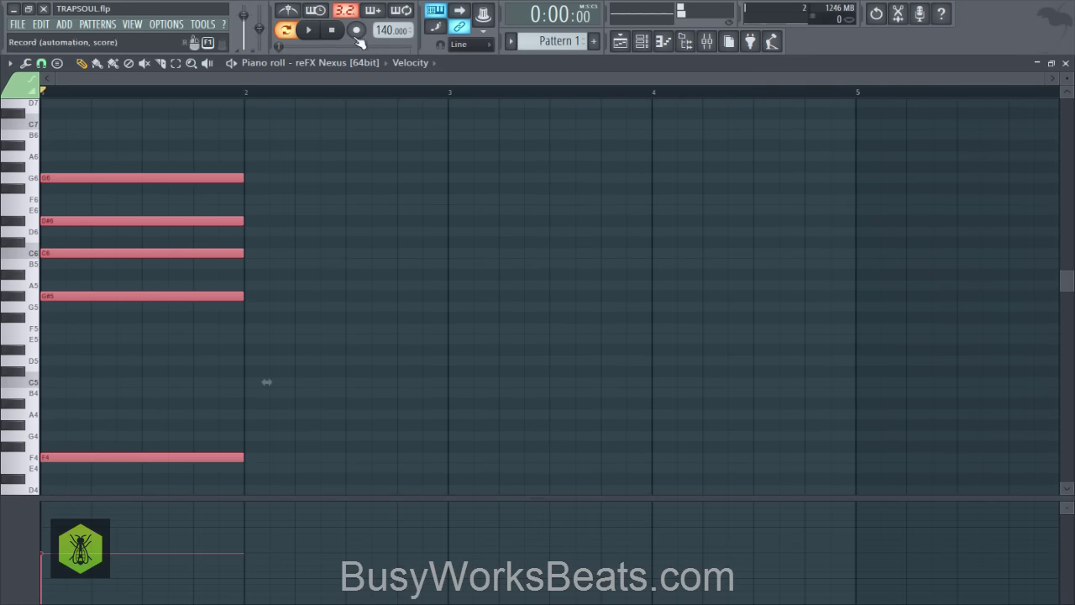
- Set the project tempo to 100 BPM, starting from a rough tempo tapped in with the Tempo tapper, and save the project
right_click(384, 31)
click(520, 39)
click(535, 255)
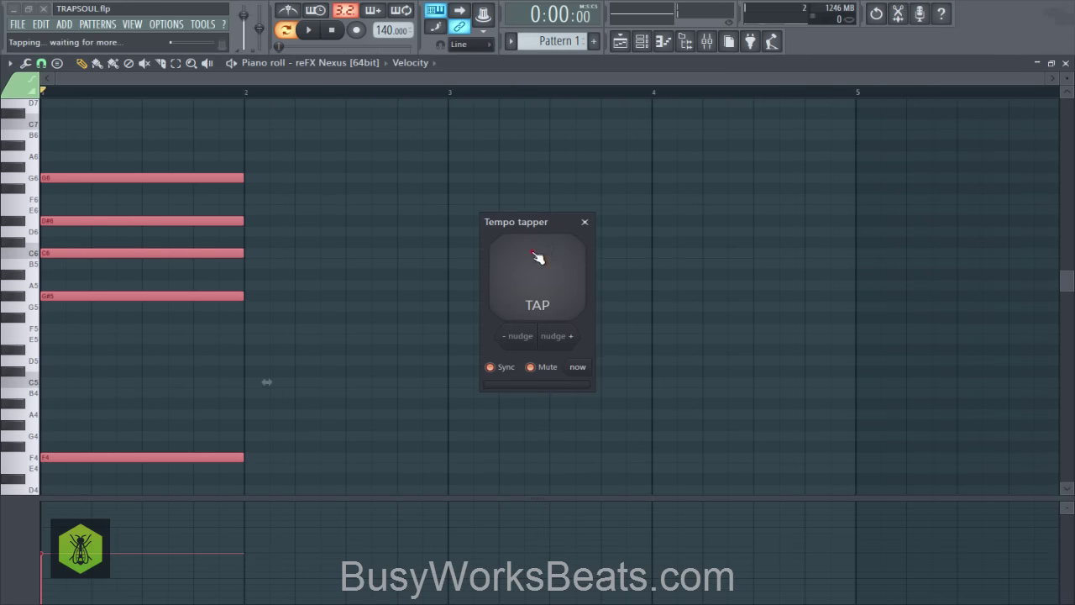
click(534, 255)
click(534, 255)
click(534, 255)
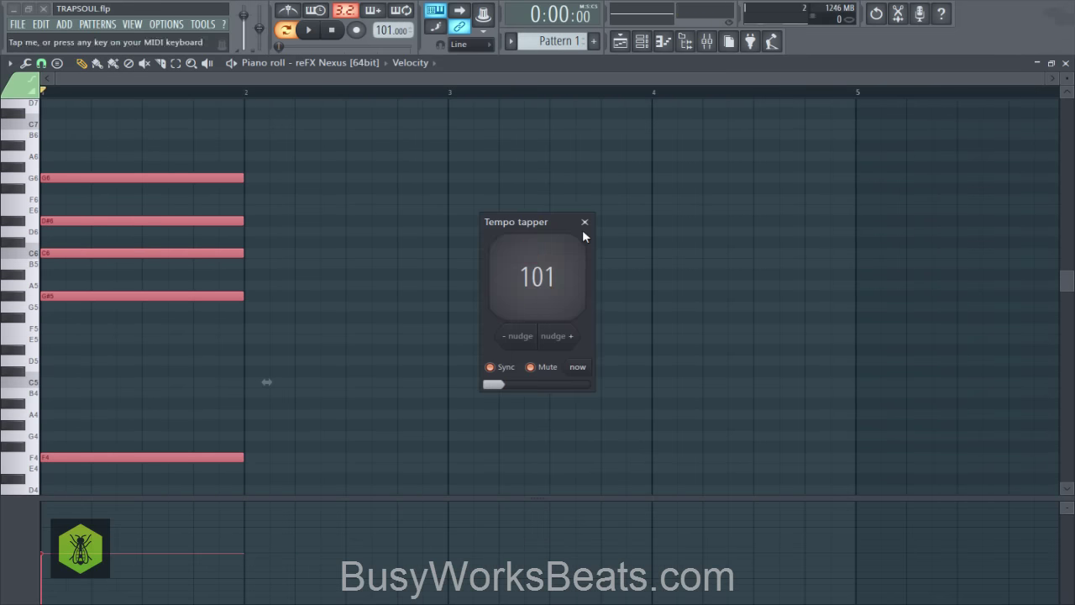
click(584, 223)
drag(383, 30, 383, 32)
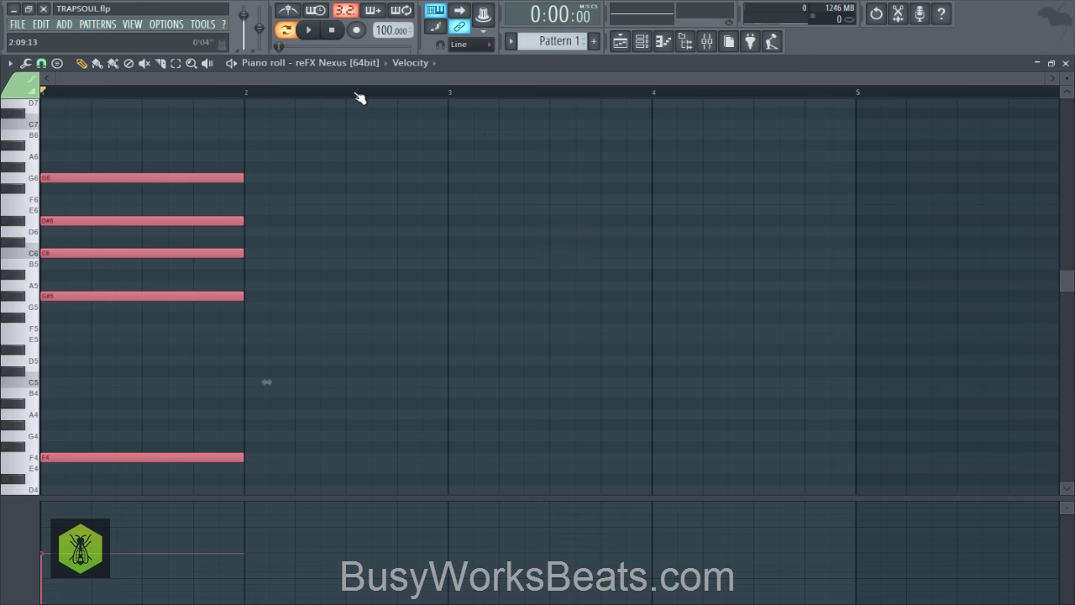
key(ctrl+s)
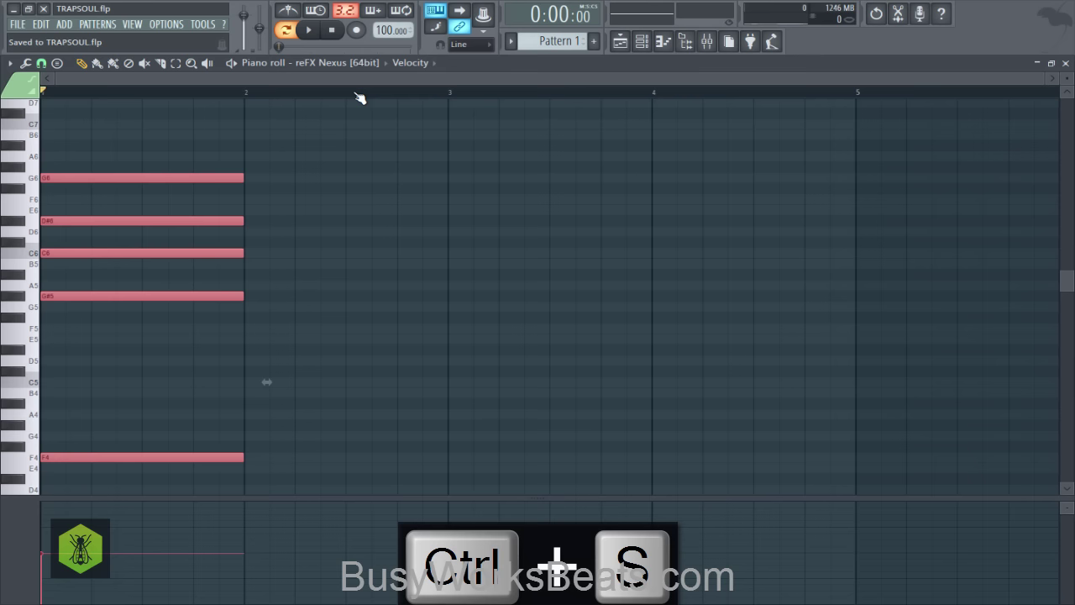
- Play back the bar 1 chord twice at the new tempo and save the project
key(space)
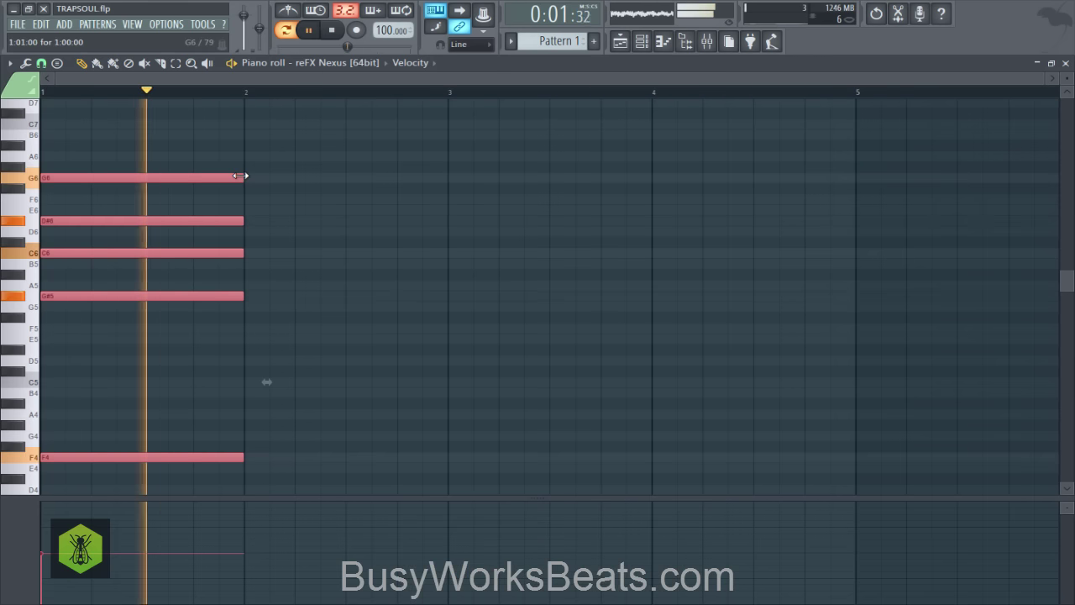
key(space)
key(ctrl+s)
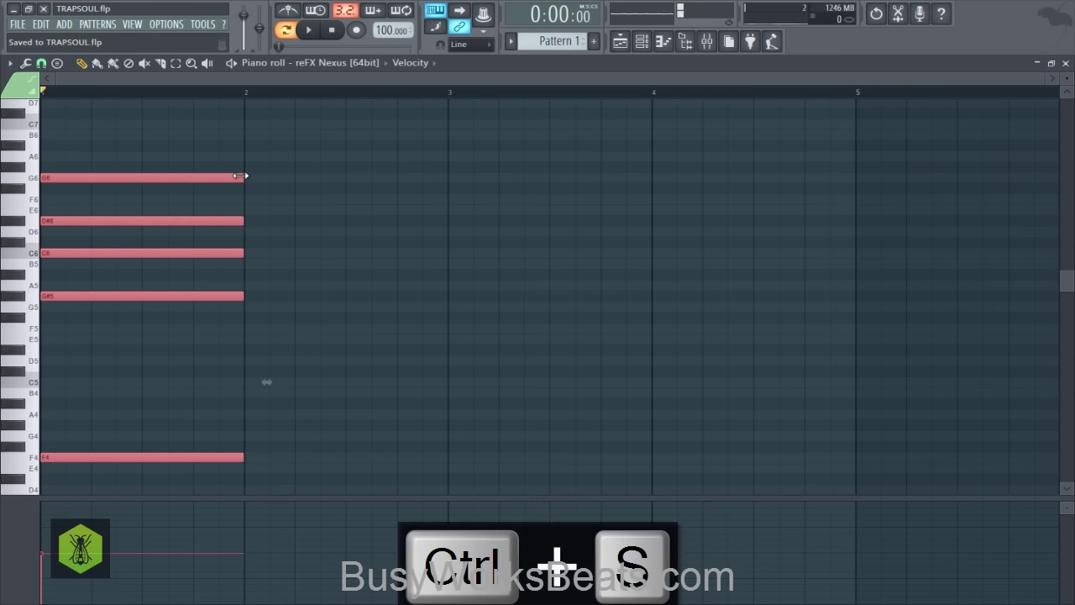
key(space)
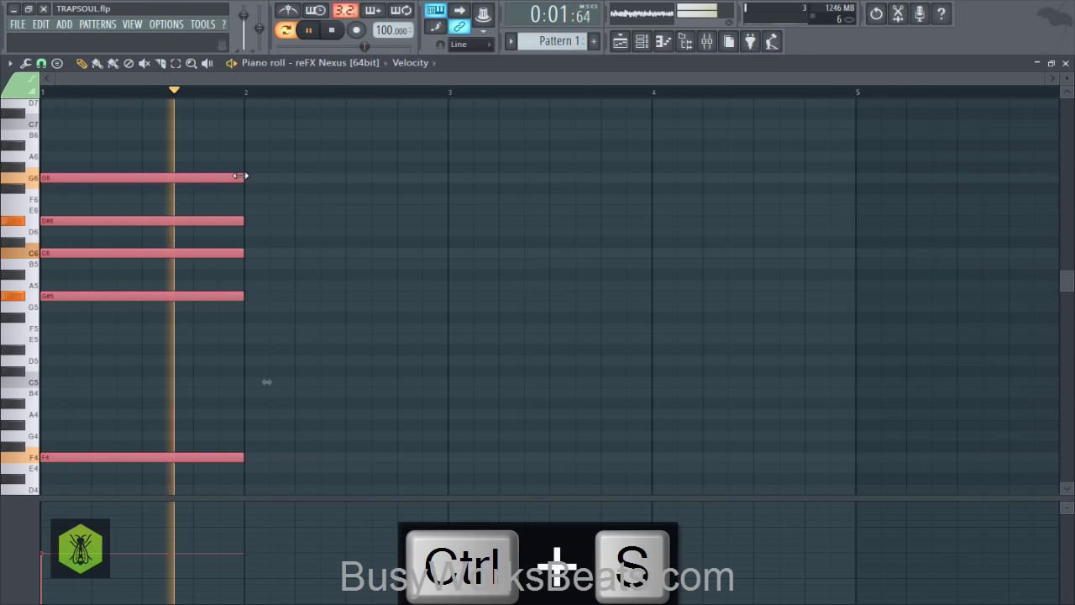
key(space)
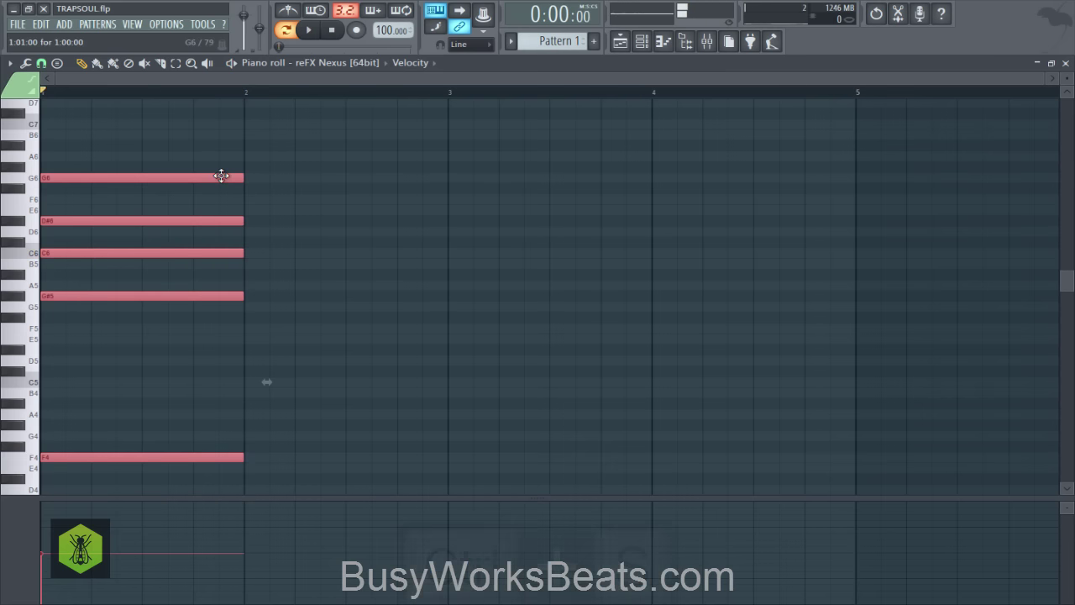
key(ctrl+s)
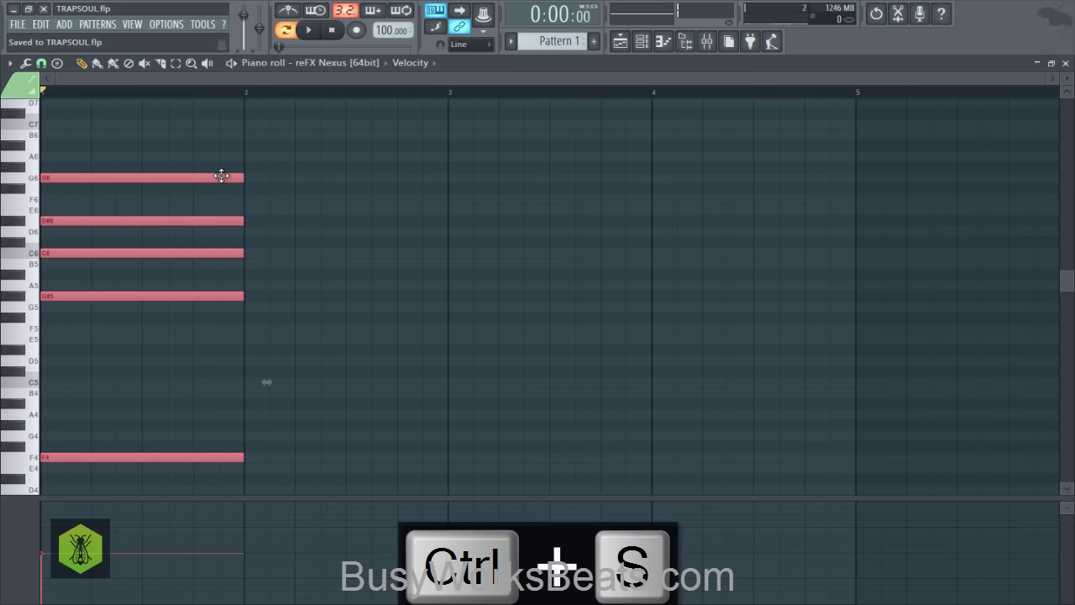
- Place a one-bar G#4 note at the start of bar 2 and save the project
click(319, 220)
scroll(324, 276, down, 3)
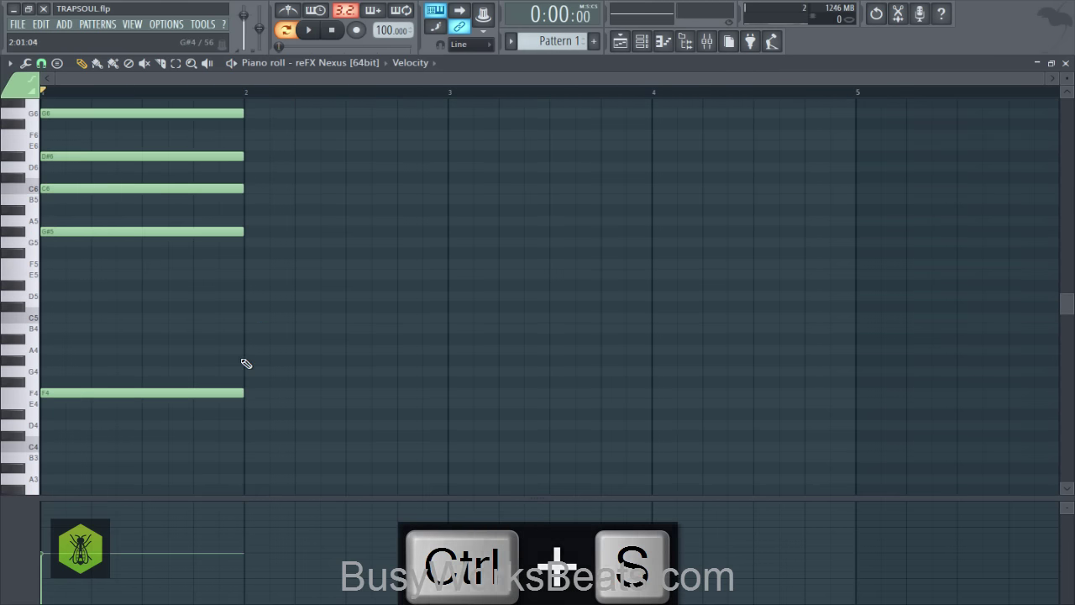
click(246, 361)
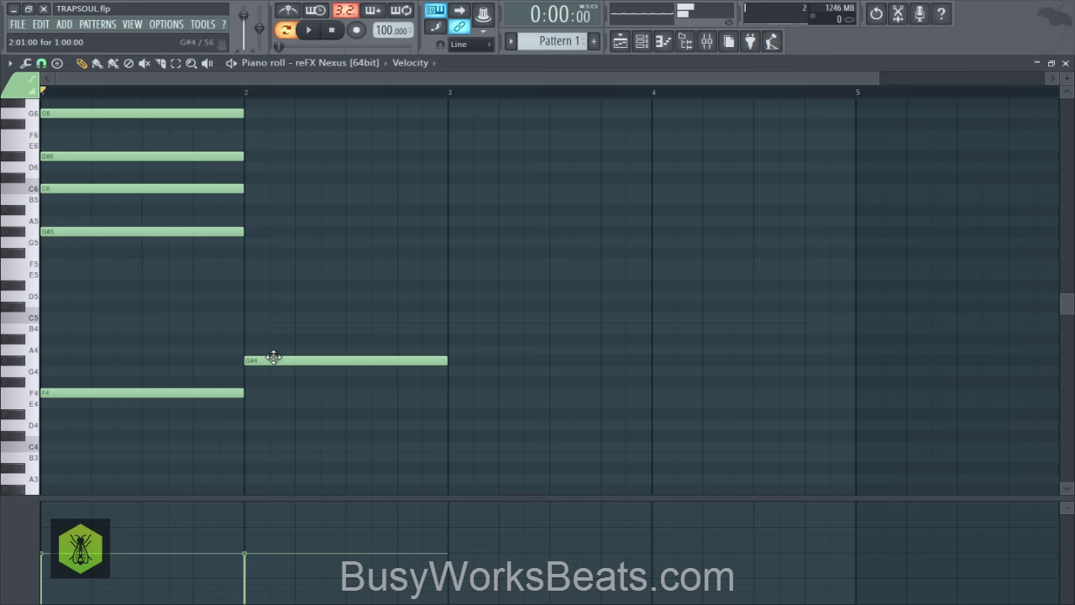
key(ctrl+s)
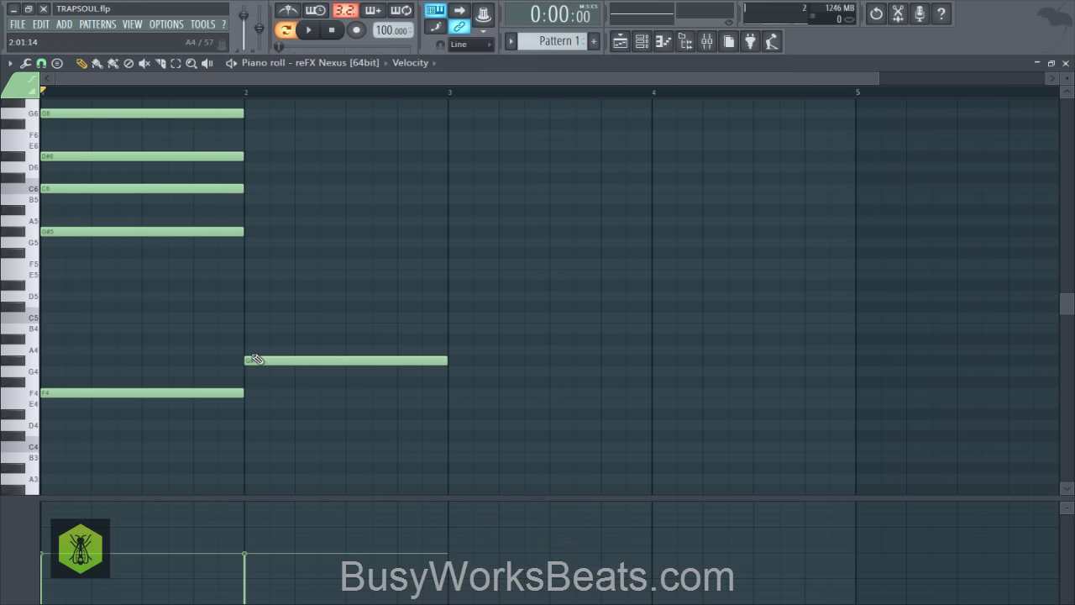
click(255, 359)
key(ctrl+s)
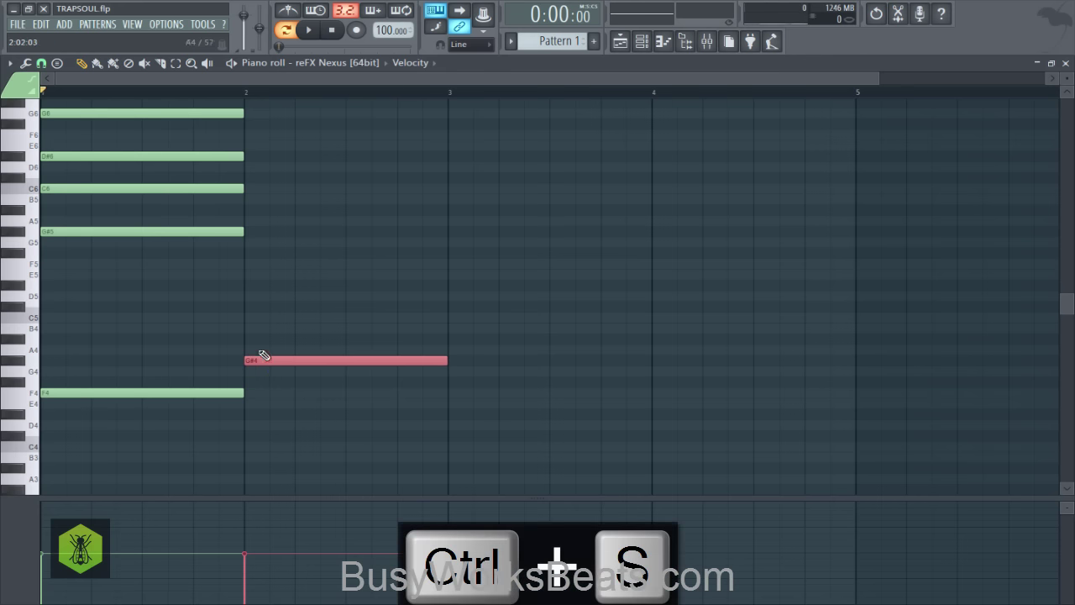
click(259, 359)
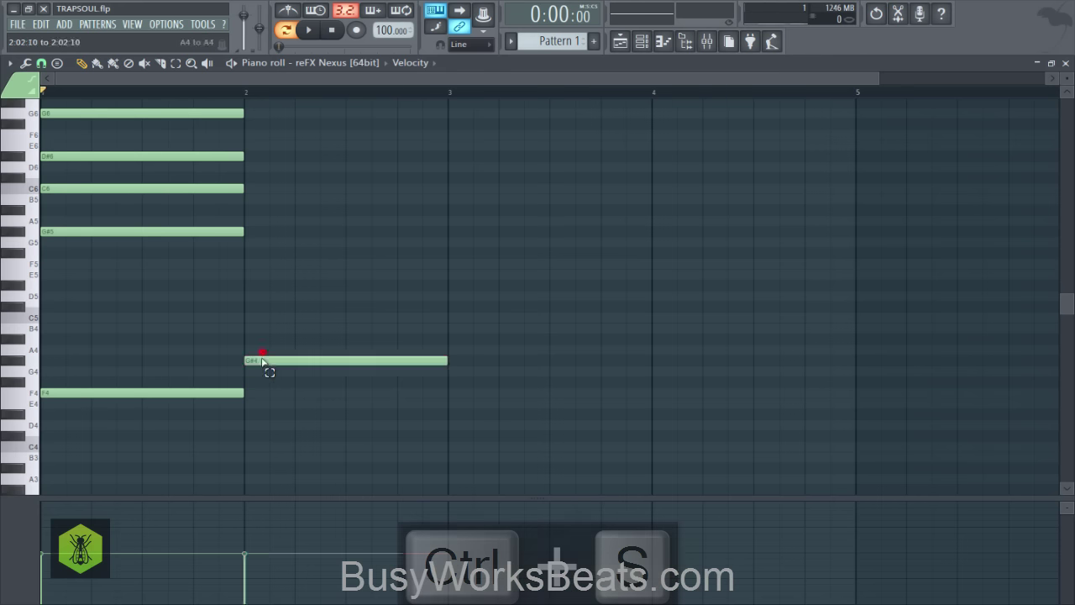
- Stack one-bar C5, D#5 and G5 notes above the G#4 note at the start of bar 2
click(248, 317)
click(250, 285)
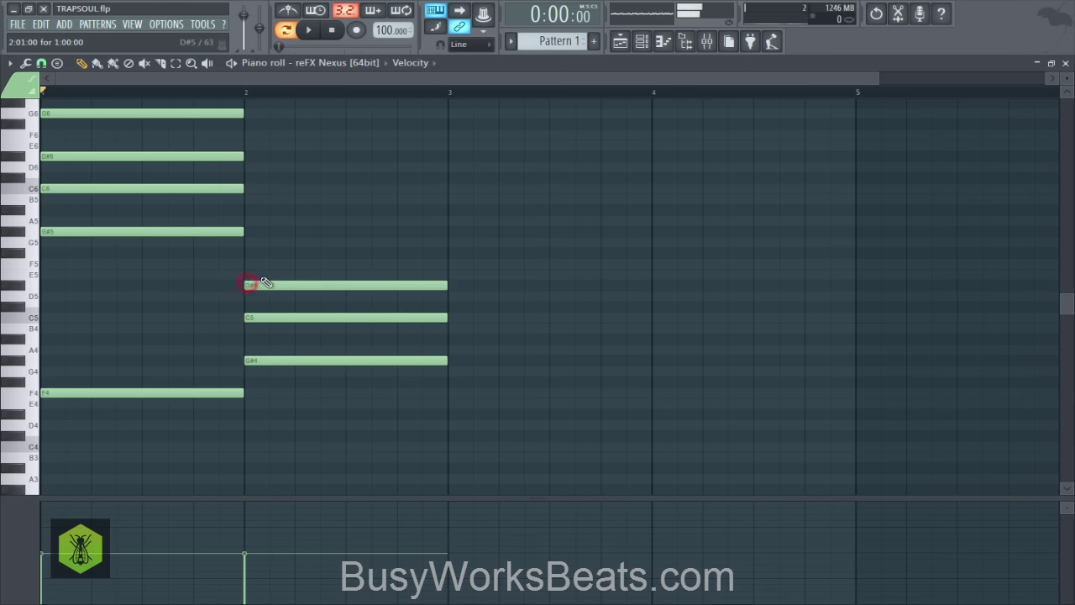
click(249, 242)
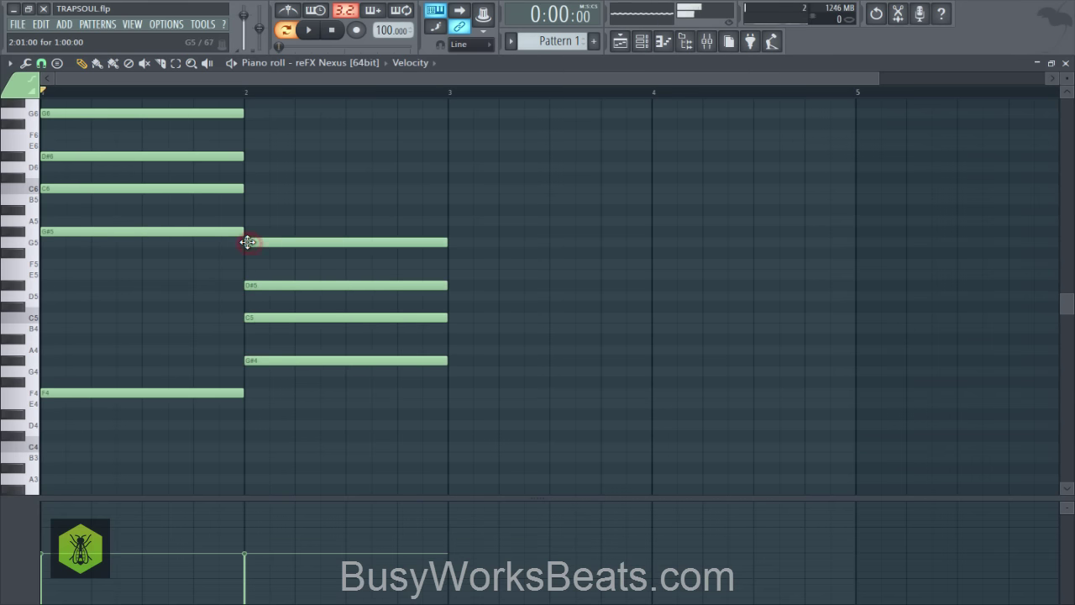
- Add a one-bar A#5 note to the bar 2 chord and raise all its notes above G#4 by an octave
click(246, 209)
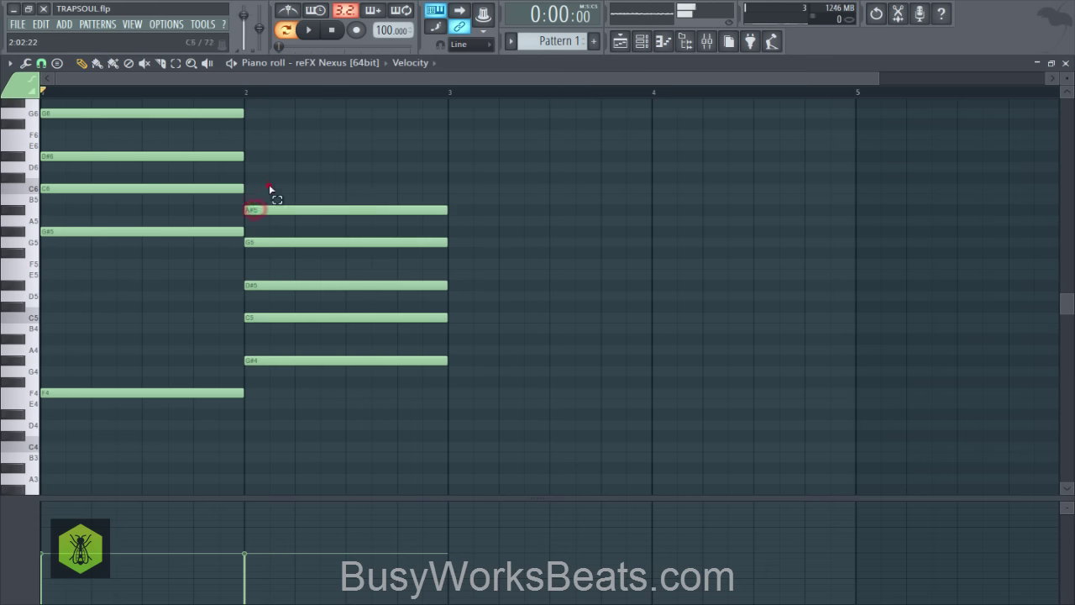
drag(269, 185, 296, 328)
key(ctrl+Up)
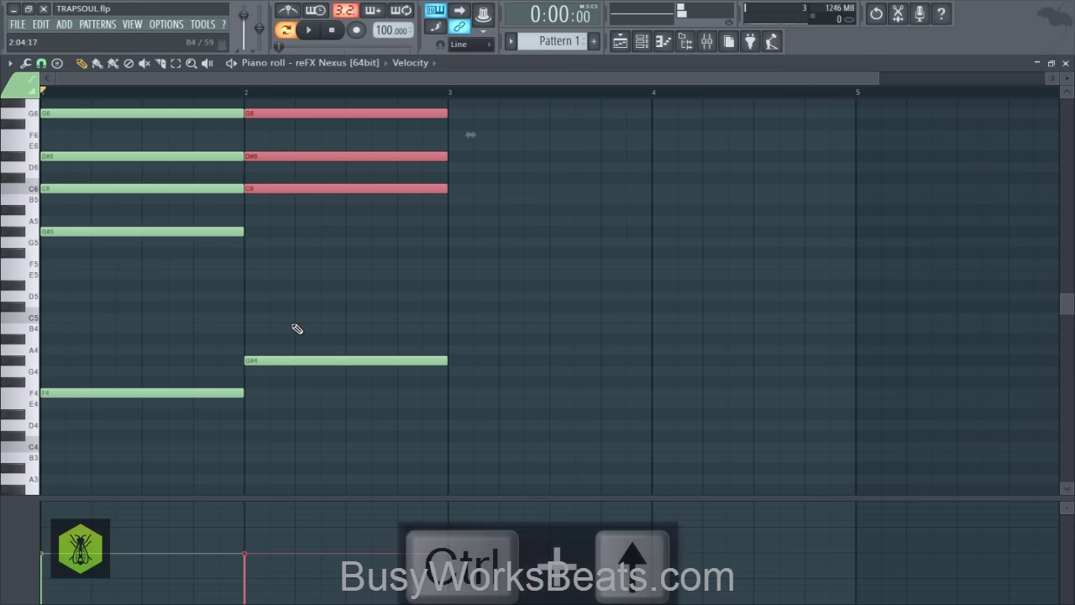
- Add a one-bar G#3 note an octave below the G#4 at the start of bar 2
scroll(282, 172, up, 2)
scroll(318, 280, down, 5)
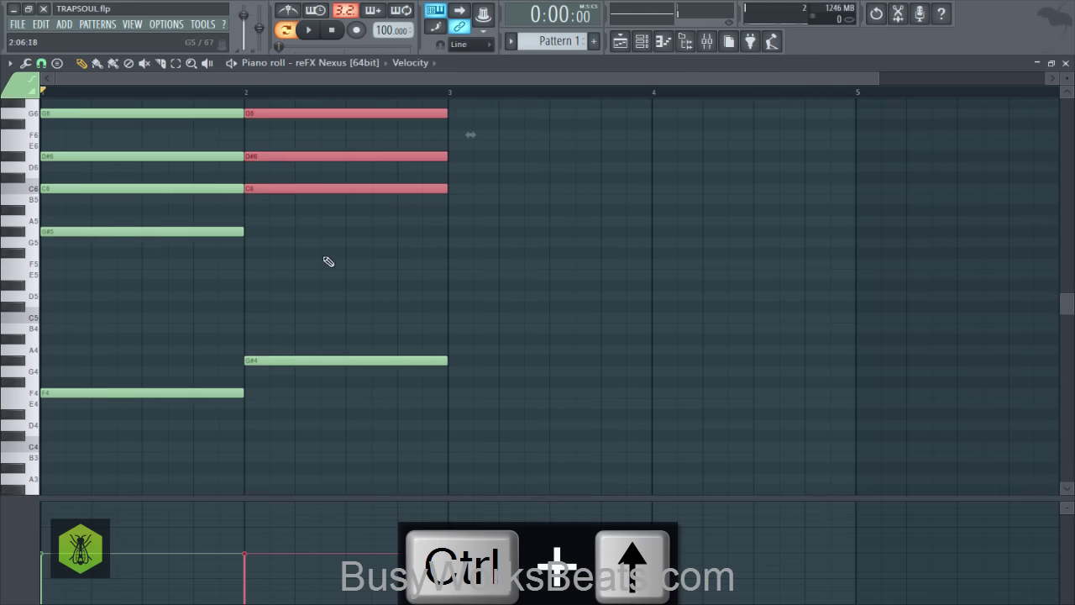
drag(281, 242, 279, 396)
click(283, 344)
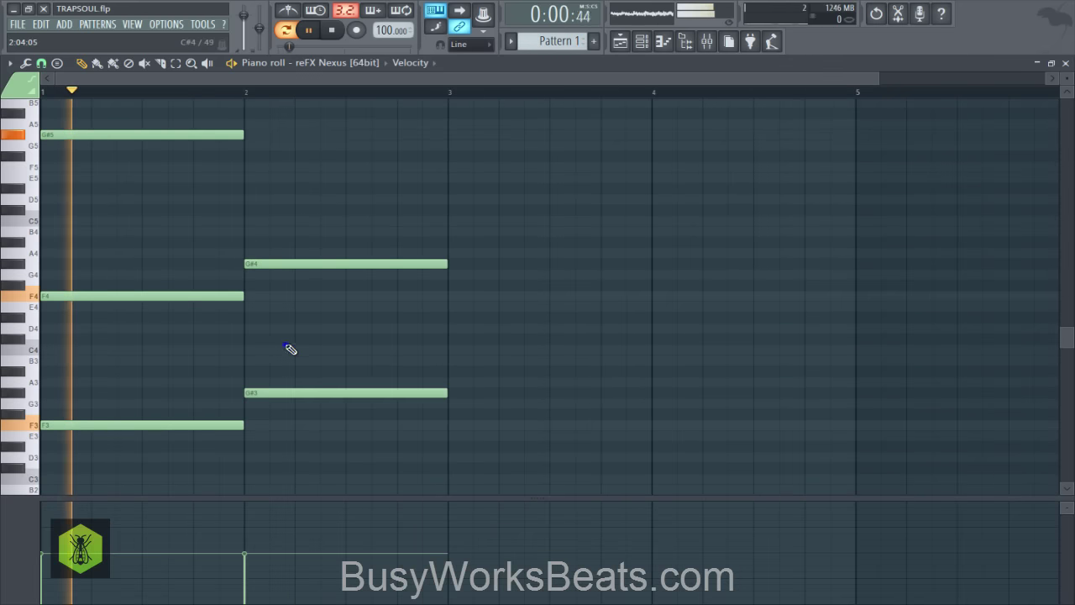
- Shift the whole bar 2 chord an eighth note later and play back the two chords
drag(339, 434, 340, 107)
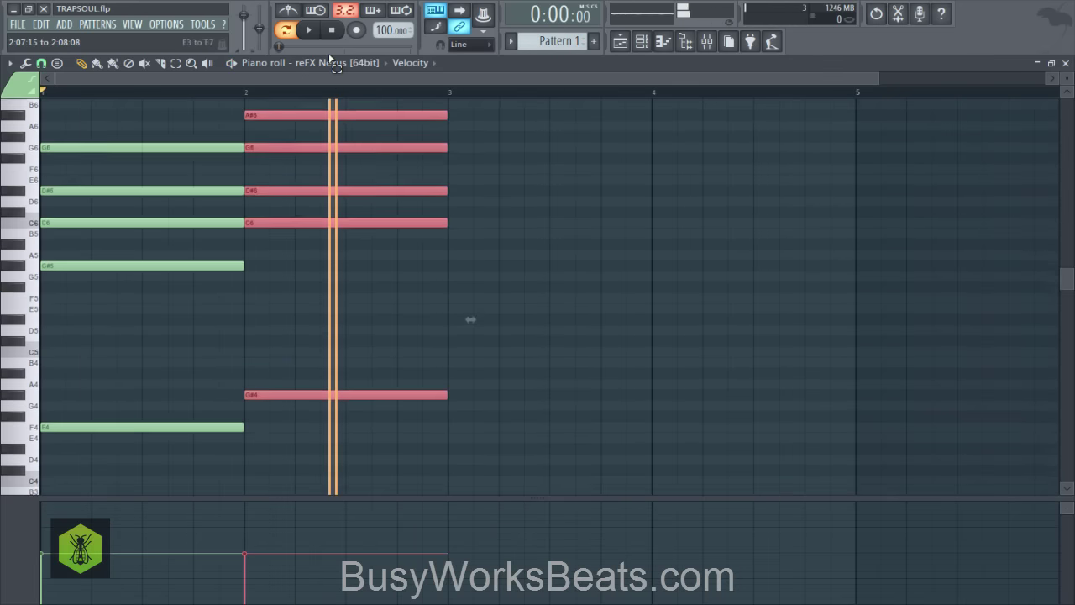
key(space)
drag(274, 233, 298, 222)
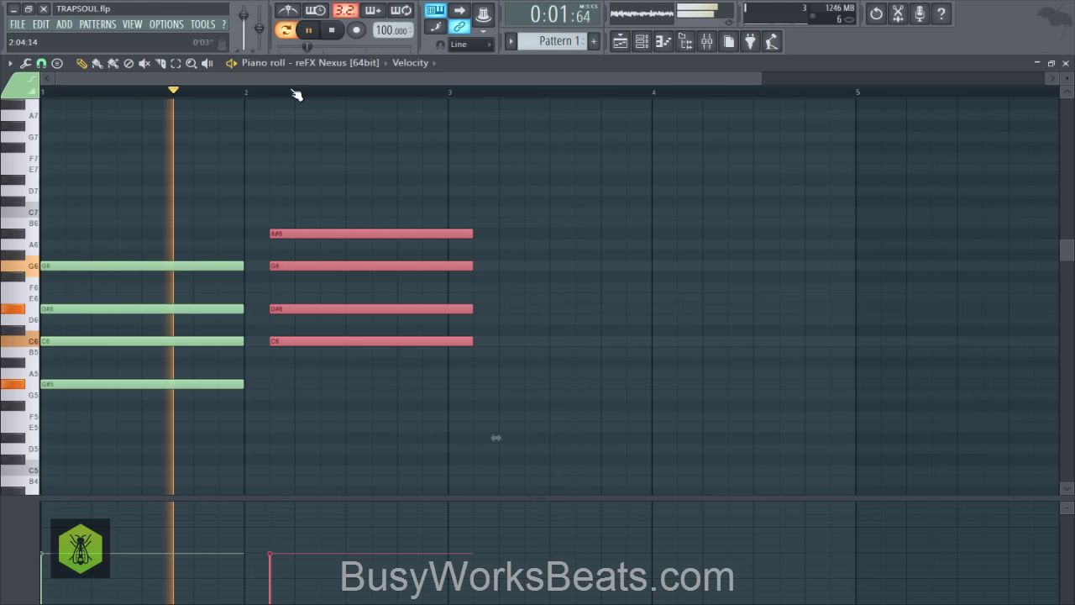
scroll(295, 92, down, 3)
key(space)
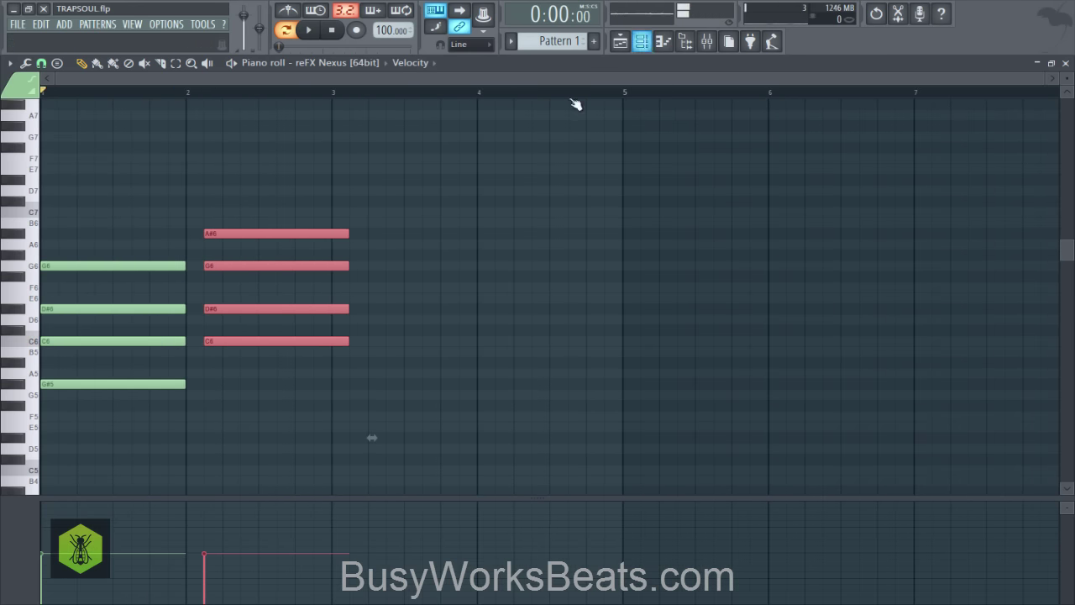
- Lower the Amp Modifier release of the PD Bellizee preset in reFX Nexus to about -101
click(641, 41)
click(244, 122)
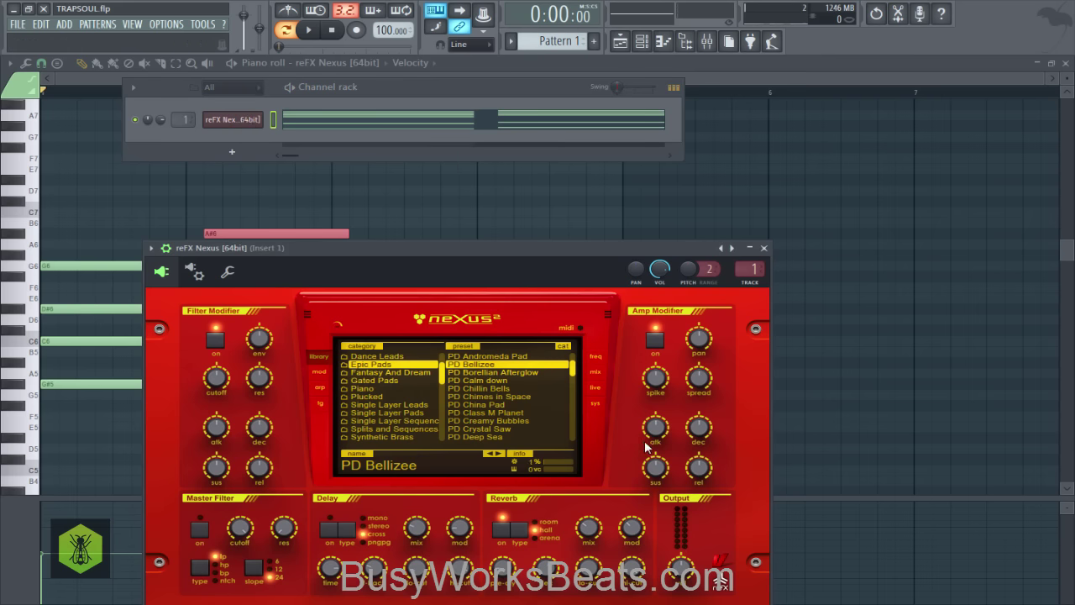
mouse_move(699, 468)
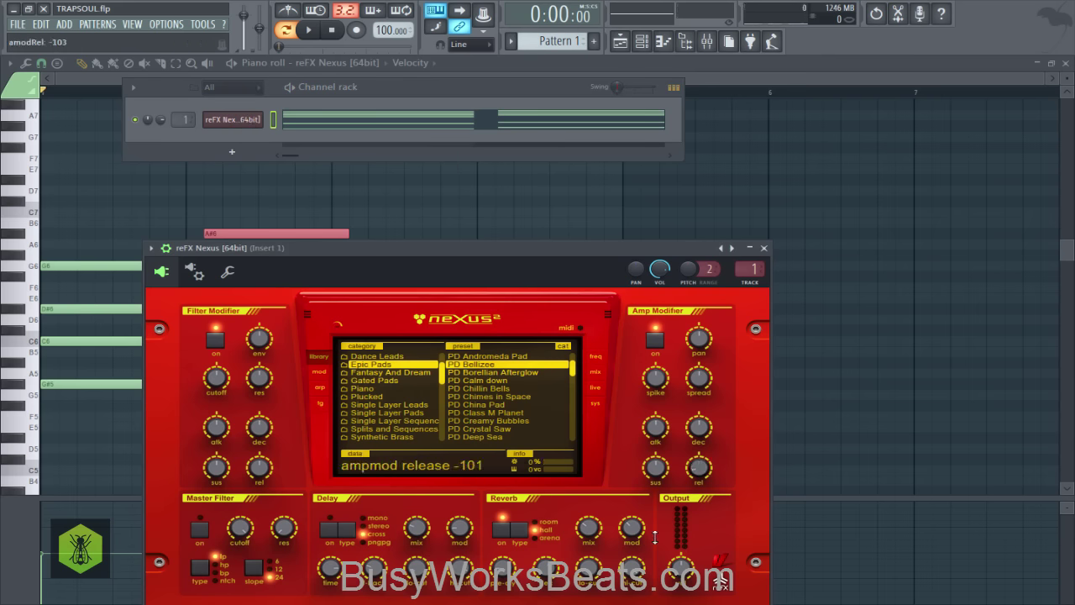
click(792, 384)
- Play back the two chords twice to hear the changed release
key(space)
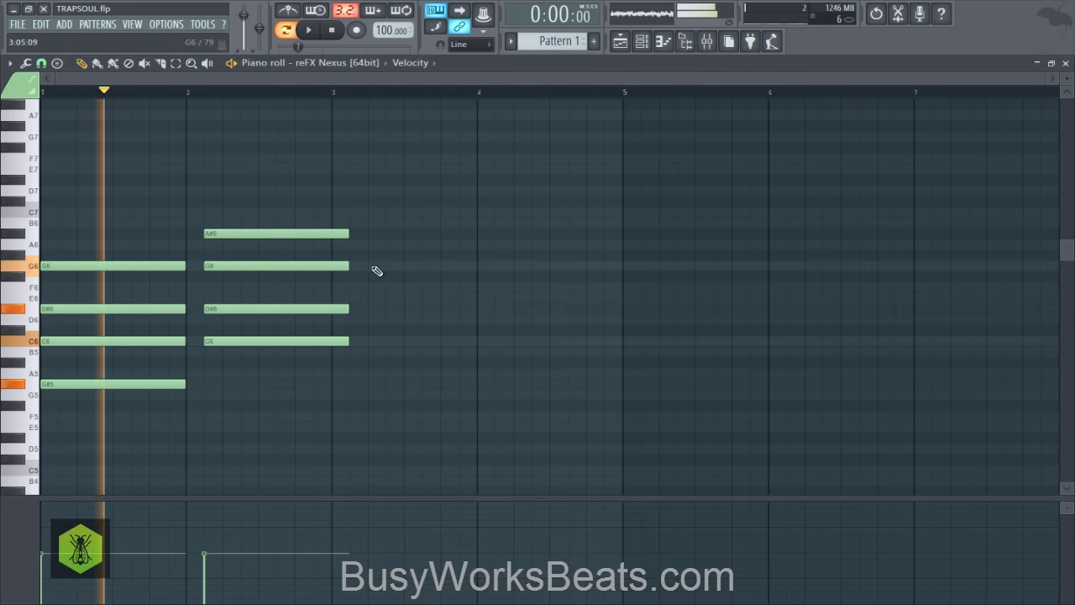
key(space)
key(space)
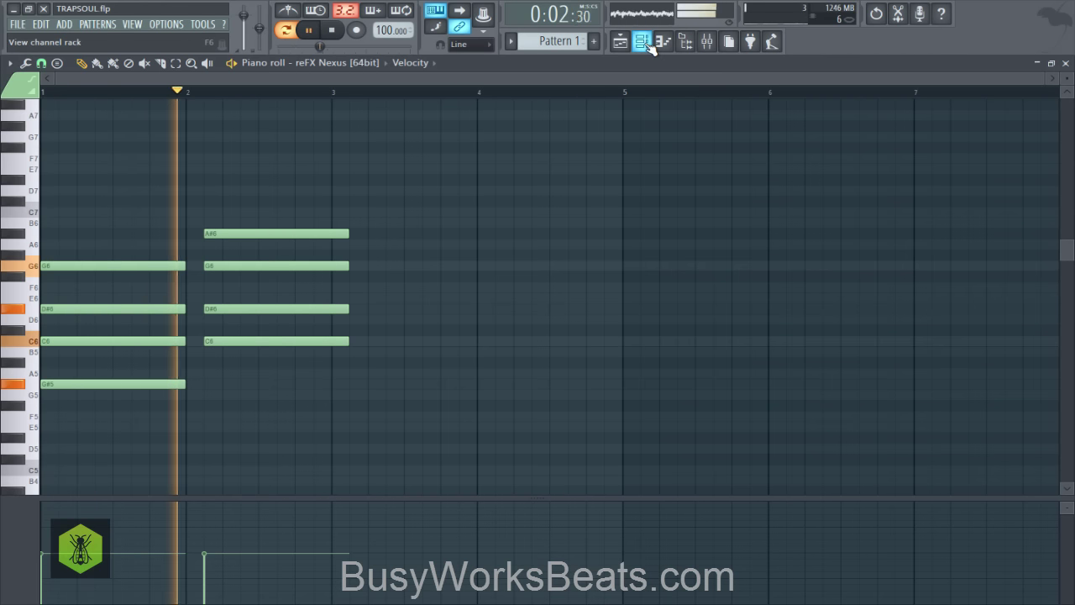
key(space)
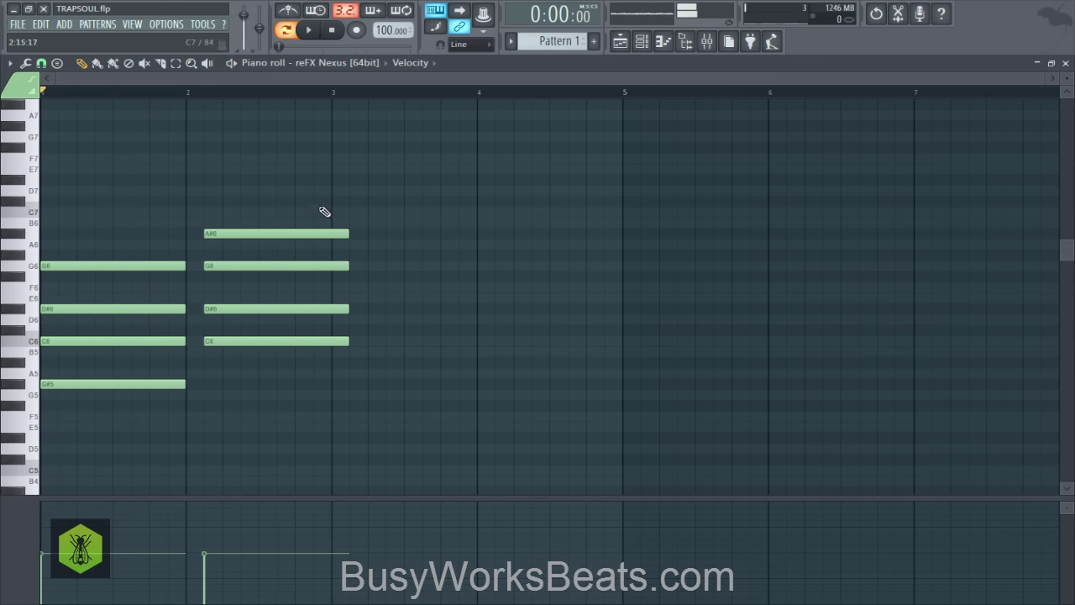
- Trim all notes of the bar 2 chord to end at the start of bar 3 and save the project
drag(322, 210, 343, 540)
key(space)
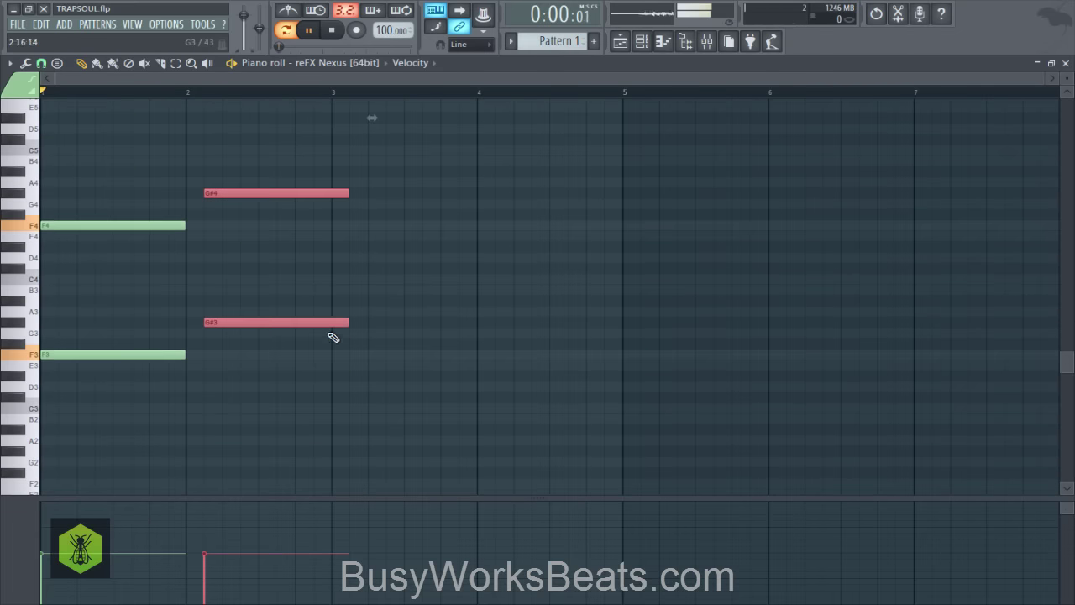
drag(351, 322, 336, 322)
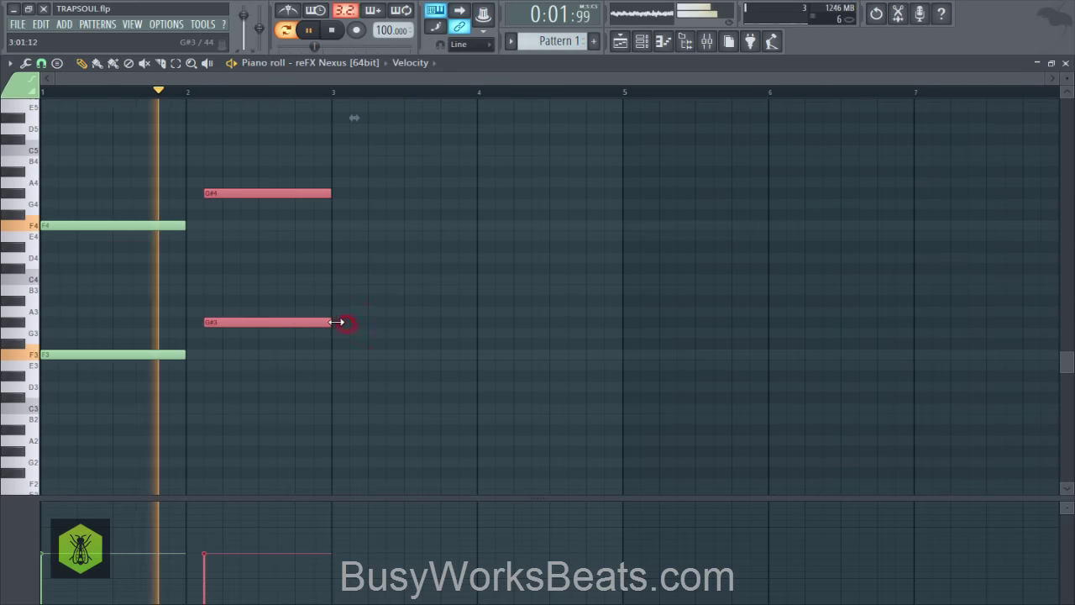
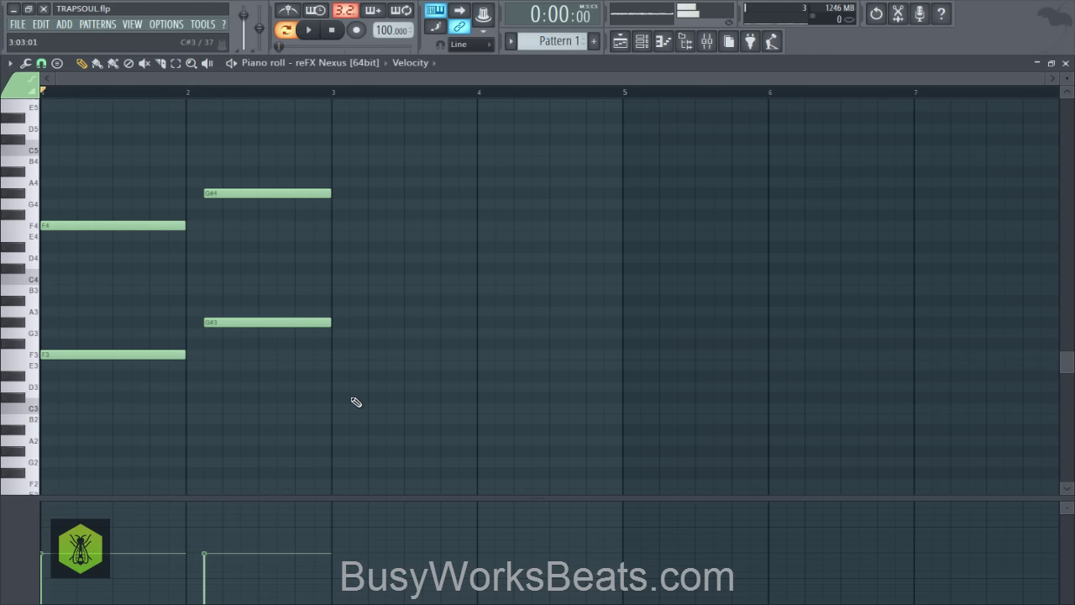
scroll(350, 403, up, 1)
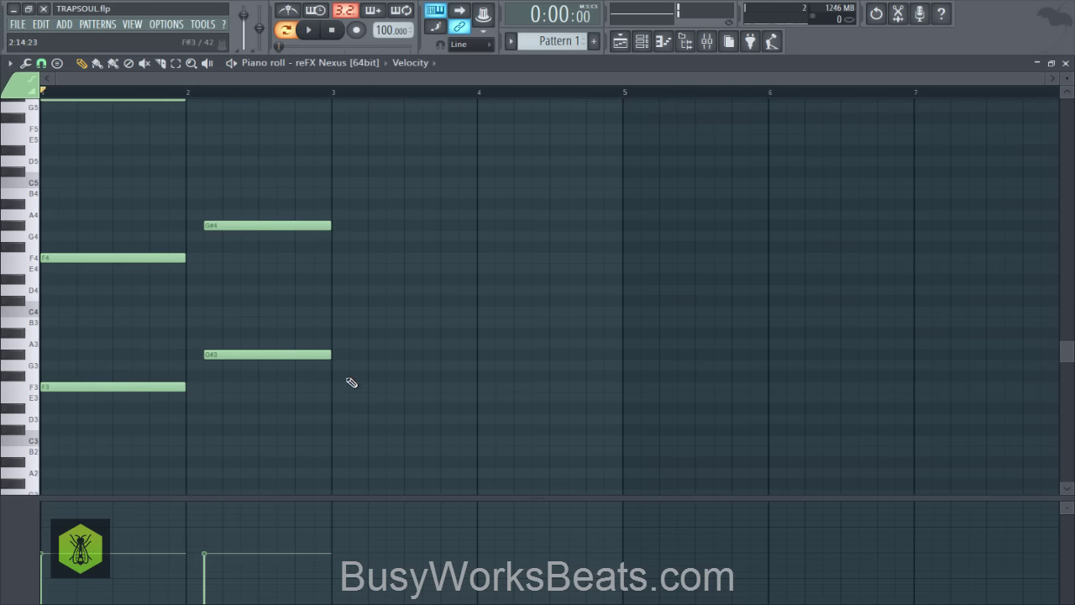
key(ctrl+s)
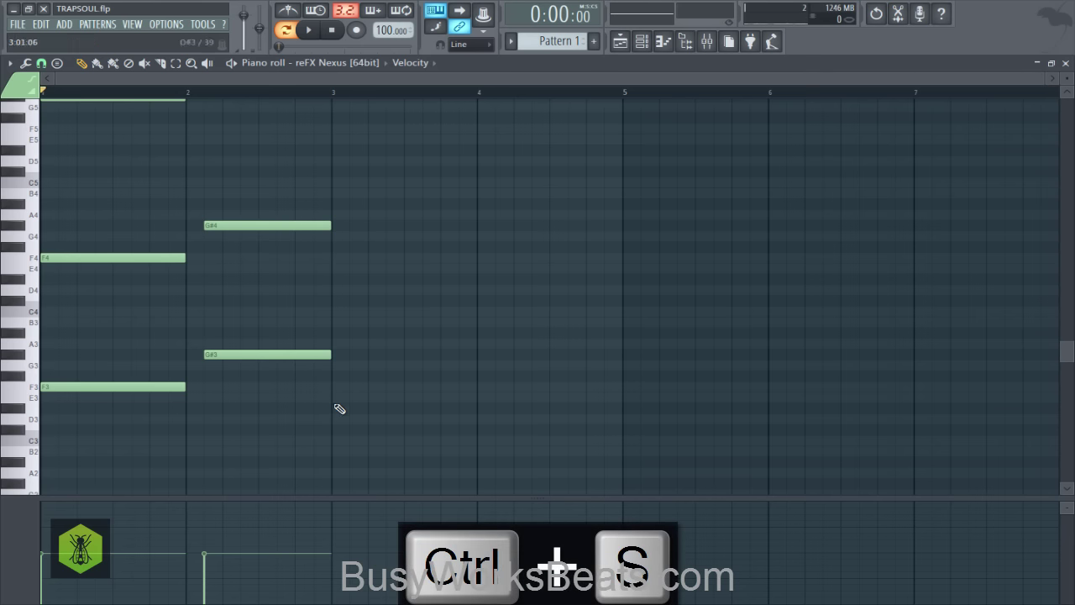
- Place D#3 and D#4 notes at the start of bar 3 and save the project
click(333, 409)
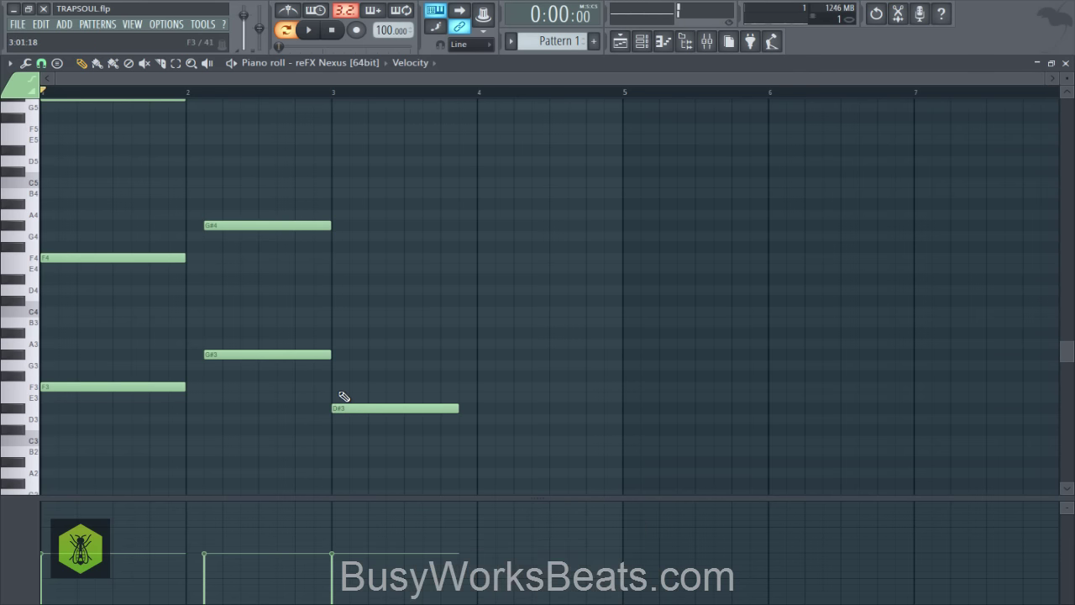
click(333, 278)
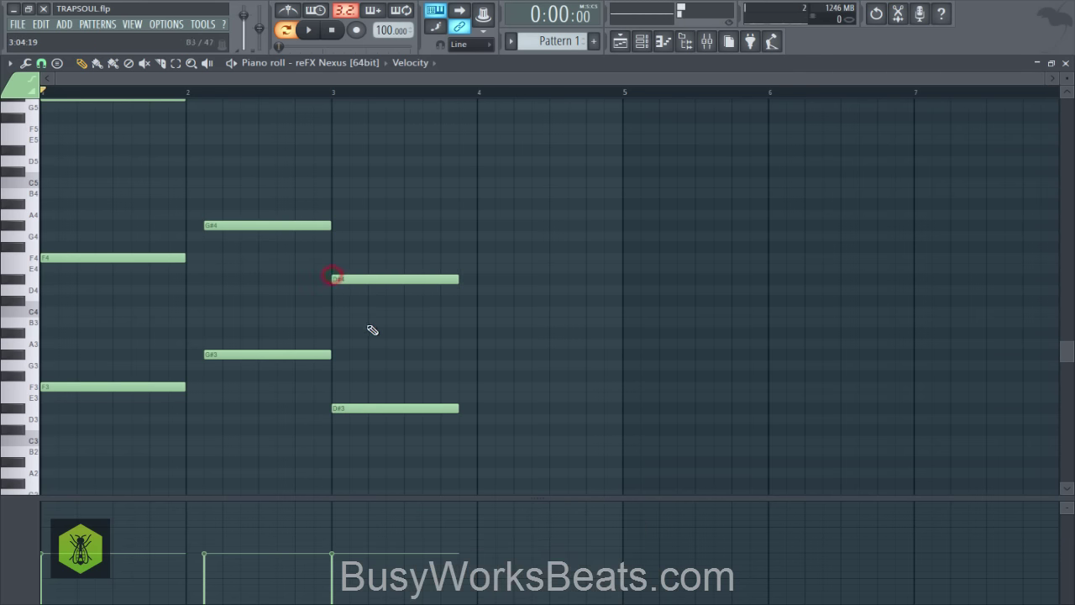
scroll(369, 328, up, 2)
key(ctrl+s)
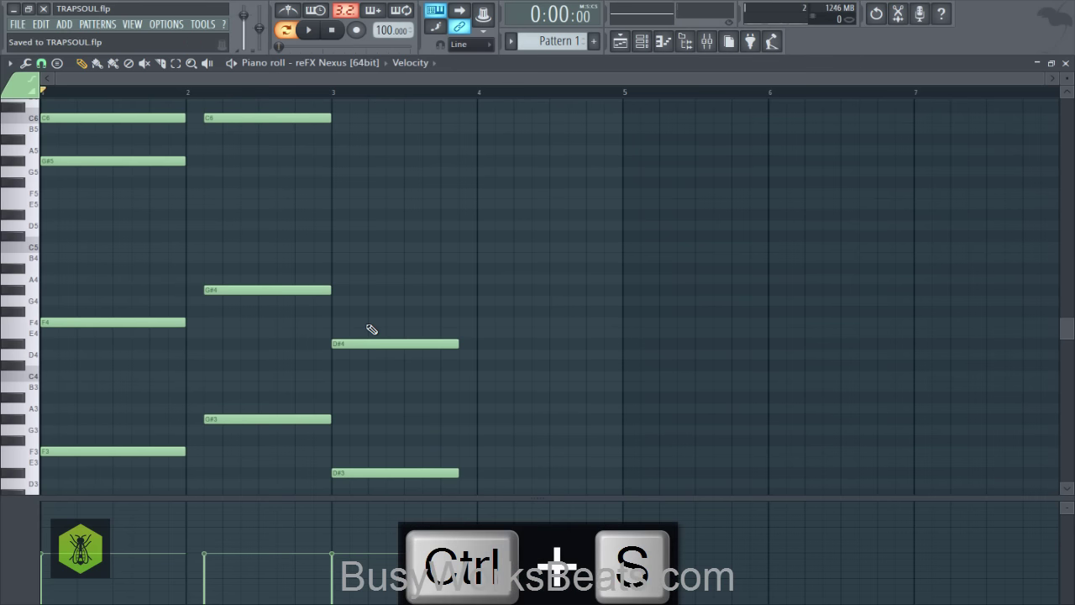
- Complete the bar 3 chord with G5, A#5, D6 and F6 notes and stretch all its notes to the start of bar 5
right_click(366, 324)
drag(271, 442, 256, 88)
scroll(238, 392, down, 8)
drag(242, 383, 367, 436)
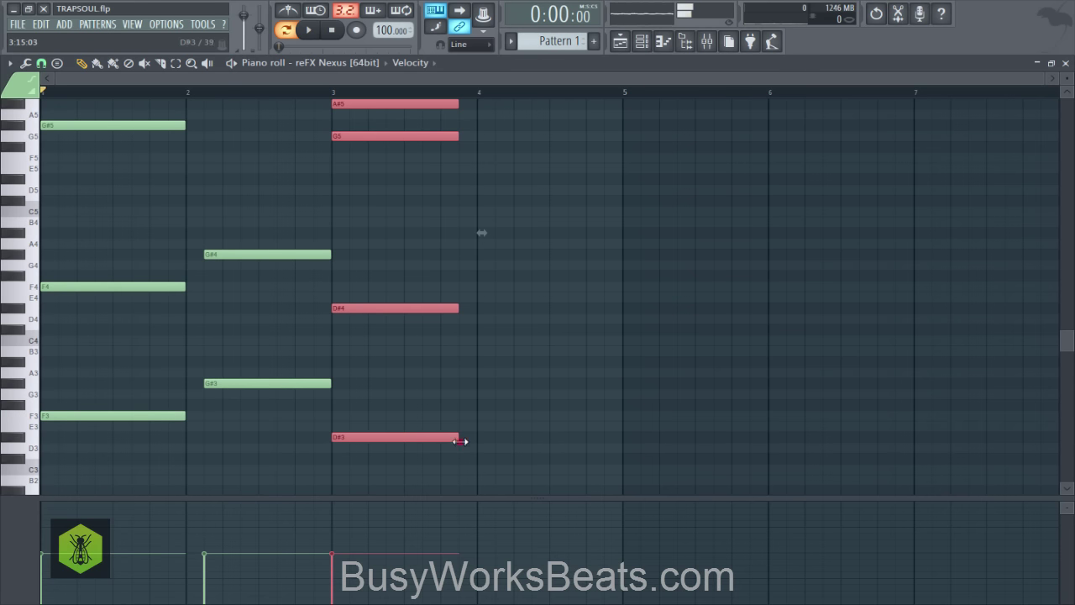
drag(460, 438, 636, 438)
- Play back the three-chord progression and save the project
scroll(617, 437, up, 4)
key(space)
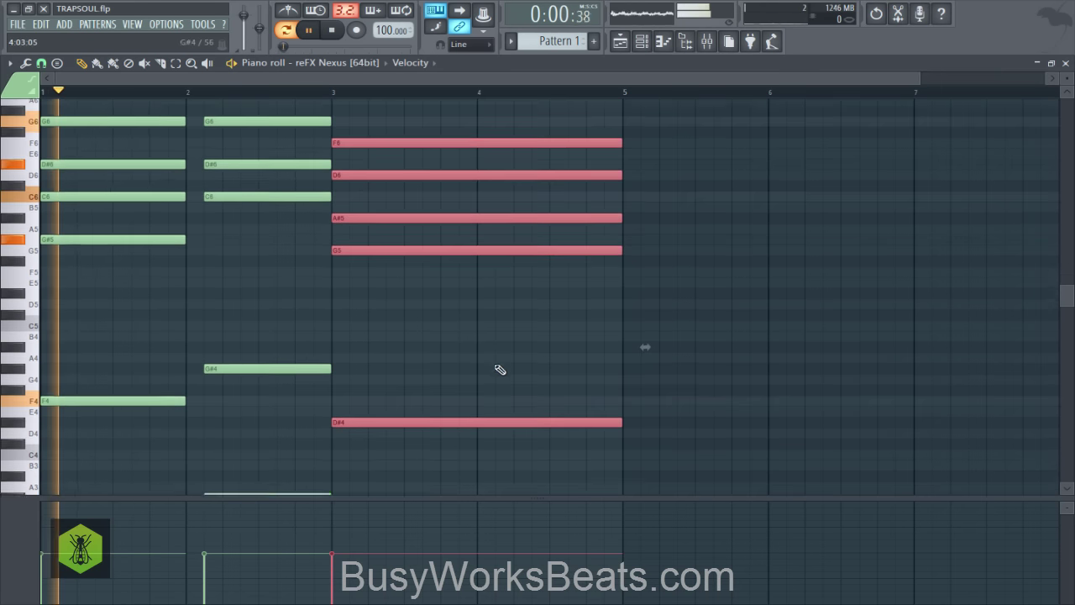
key(ctrl+s)
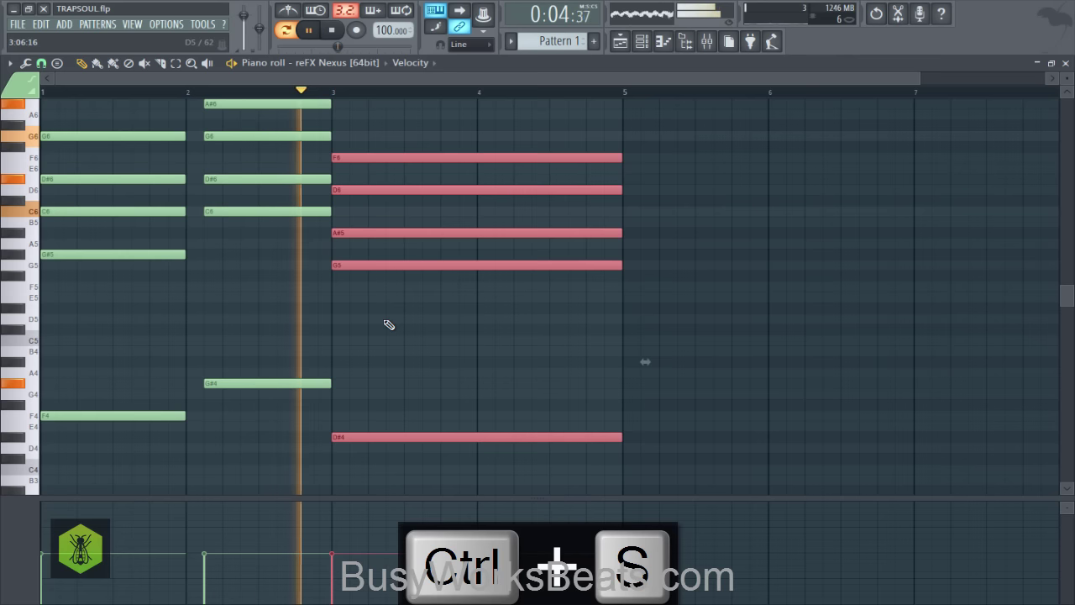
key(space)
- Play back the progression with the metronome on, switch the metronome off and save the project
click(295, 13)
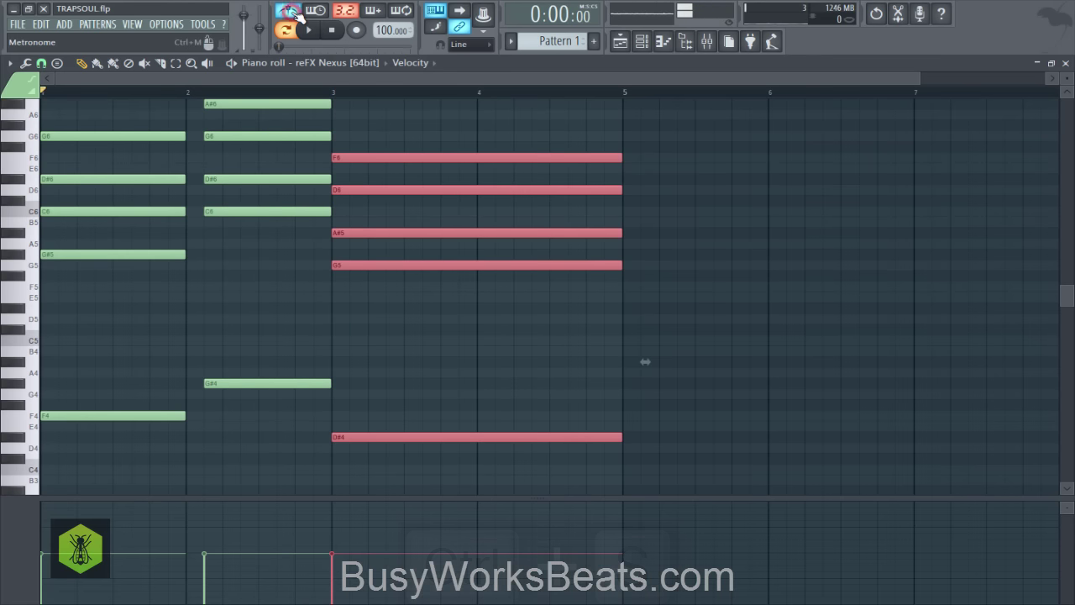
key(space)
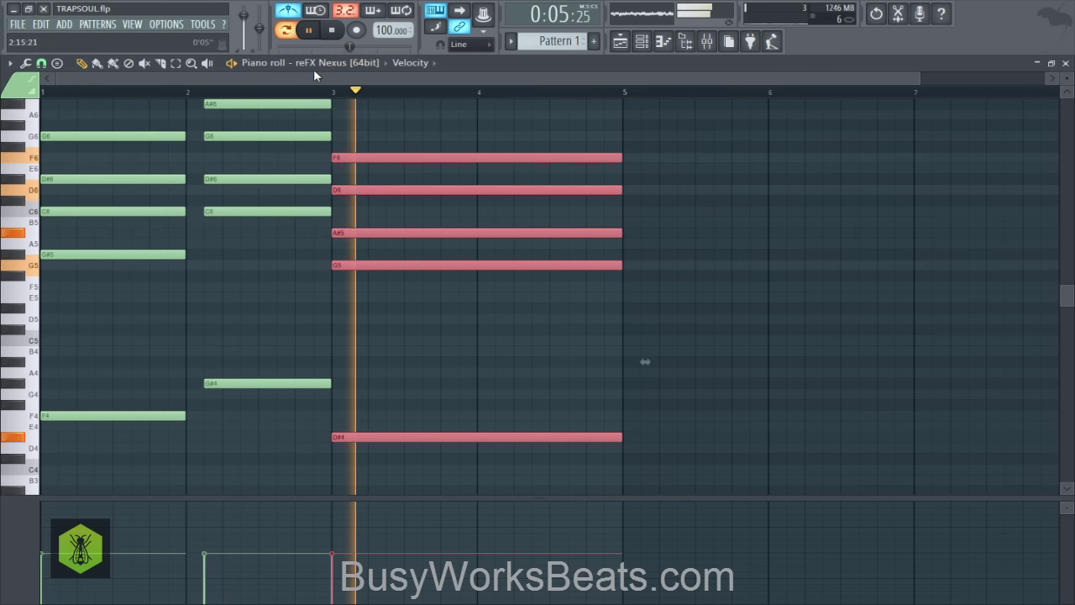
key(space)
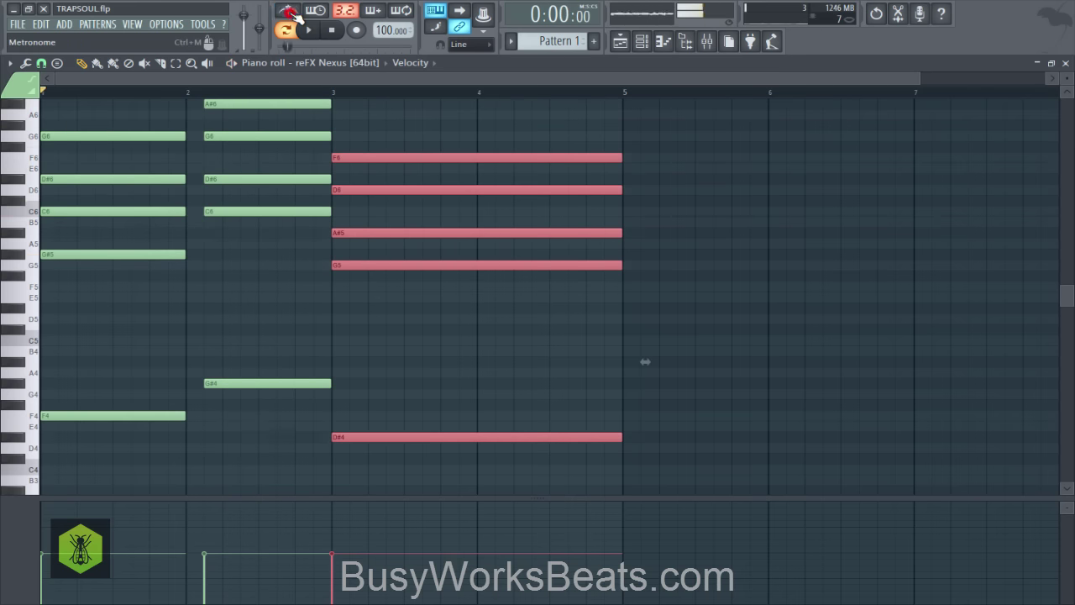
key(ctrl+s)
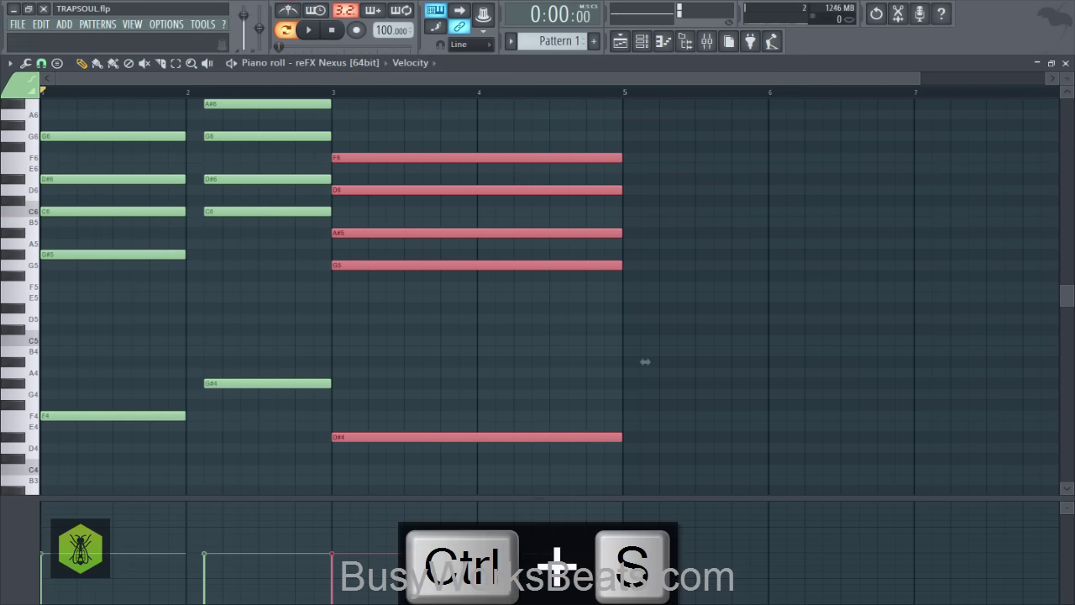
- Close the piano roll, load Edison into the first effect slot of mixer Insert 1 and save the project
click(1067, 63)
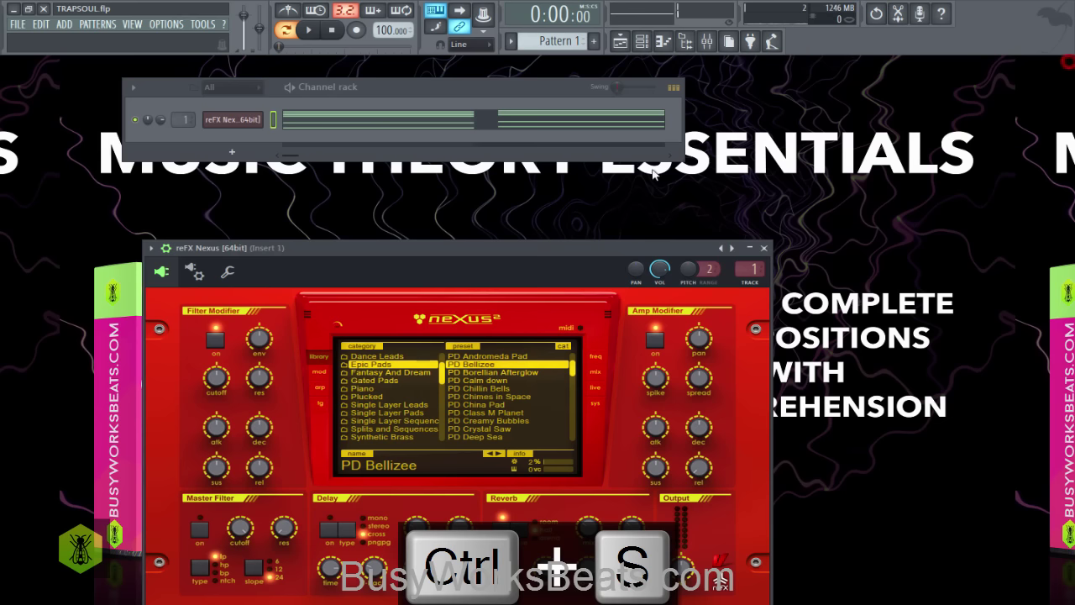
click(708, 47)
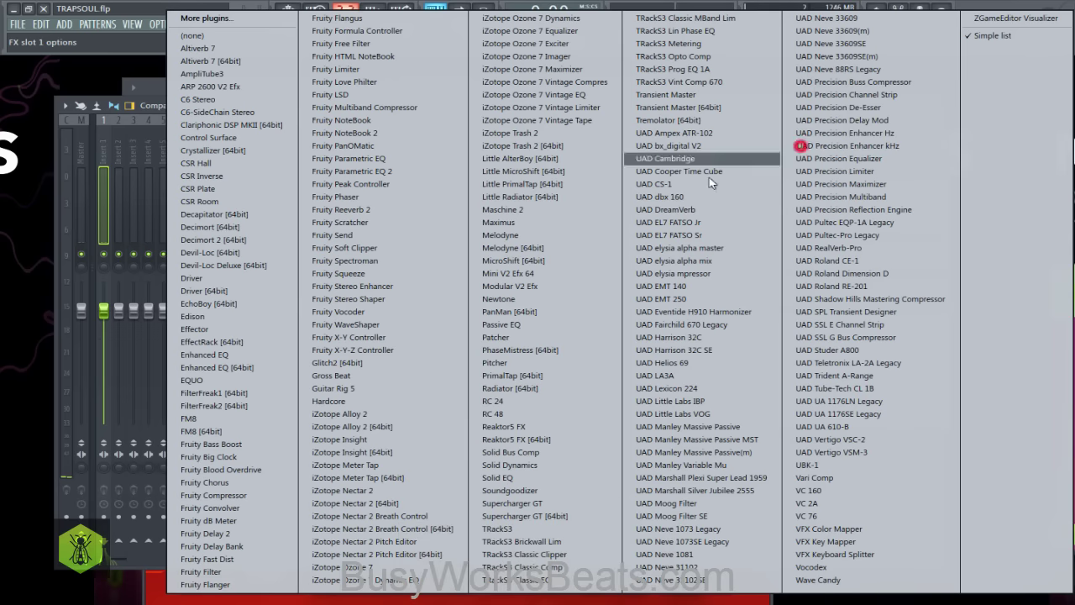
click(808, 149)
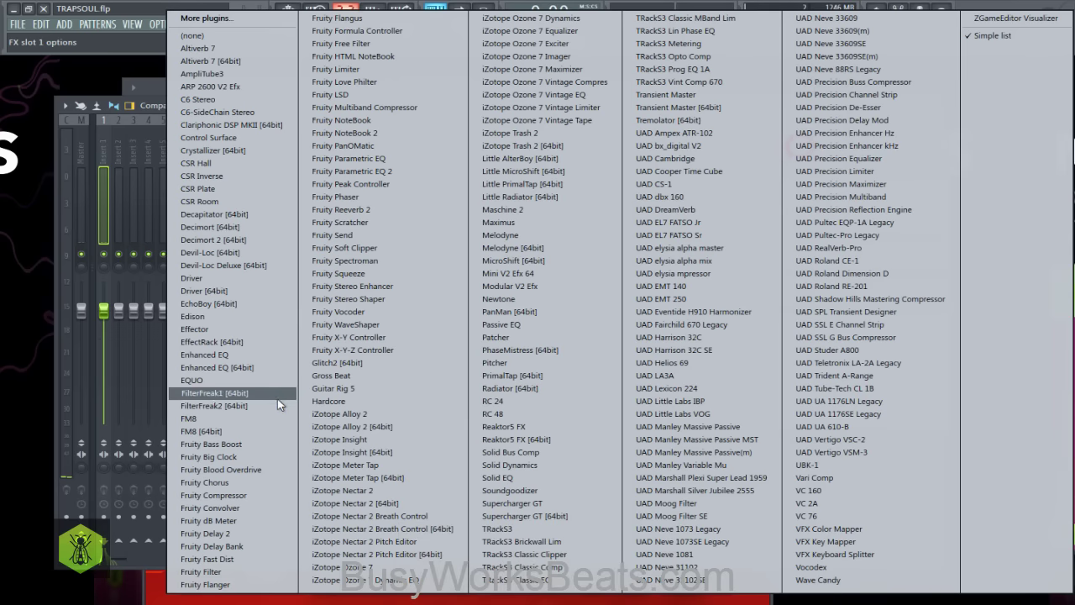
click(228, 319)
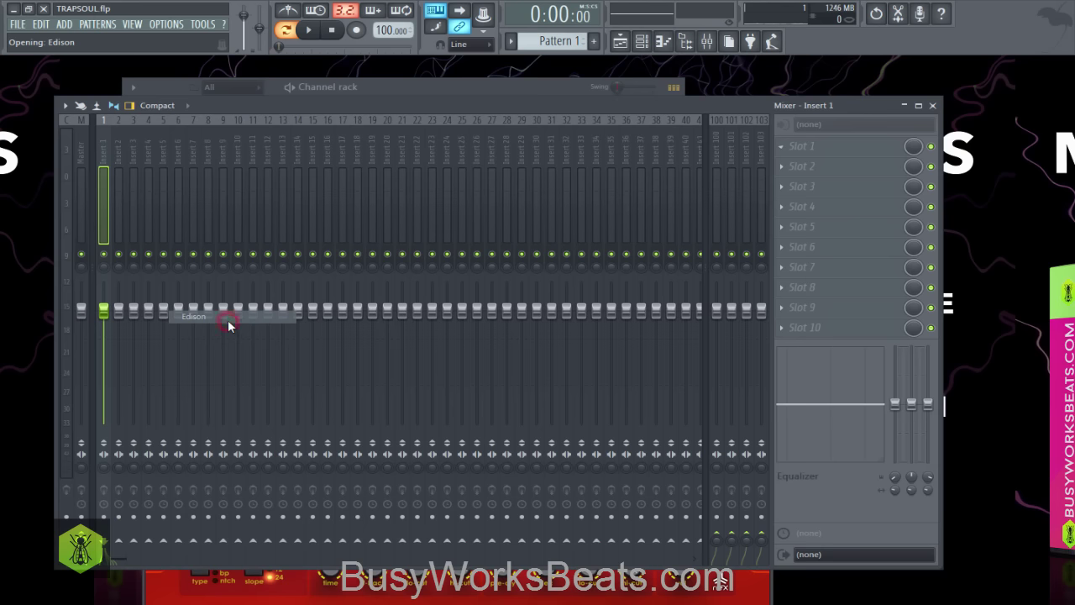
click(368, 92)
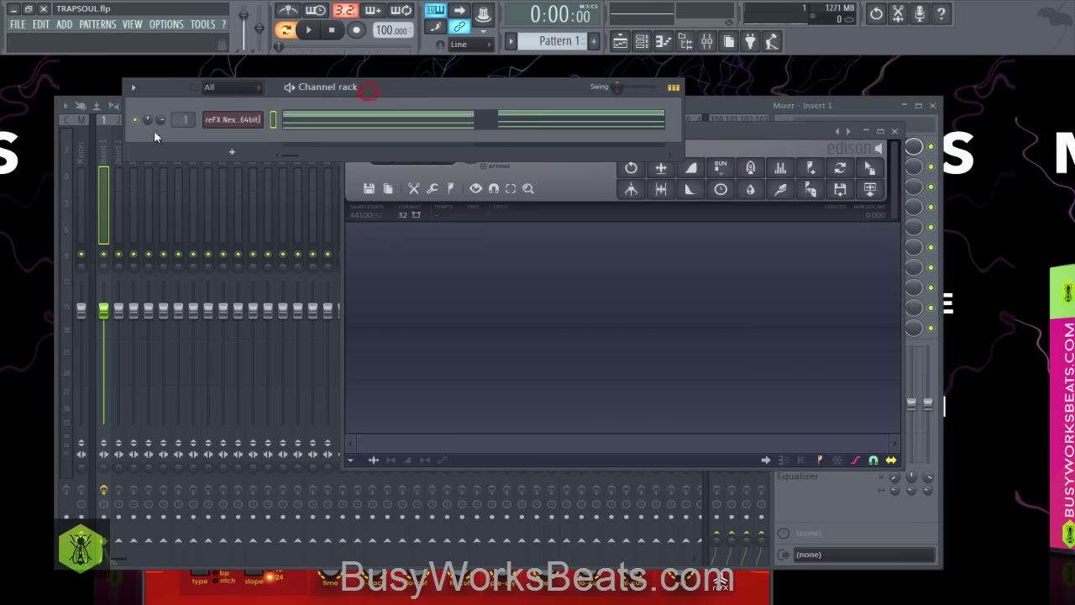
key(ctrl+s)
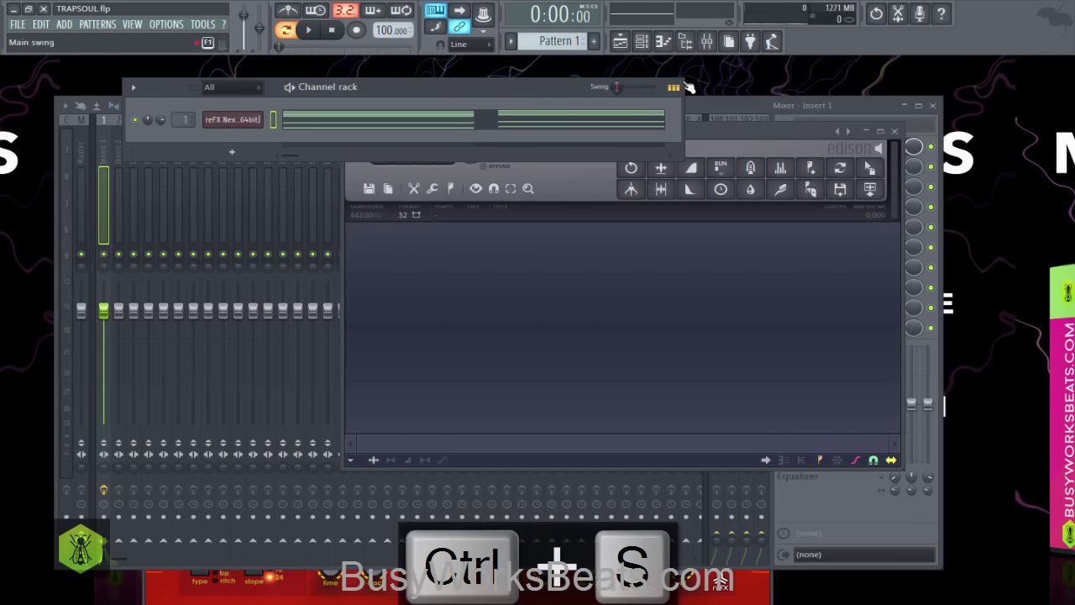
drag(754, 132, 670, 145)
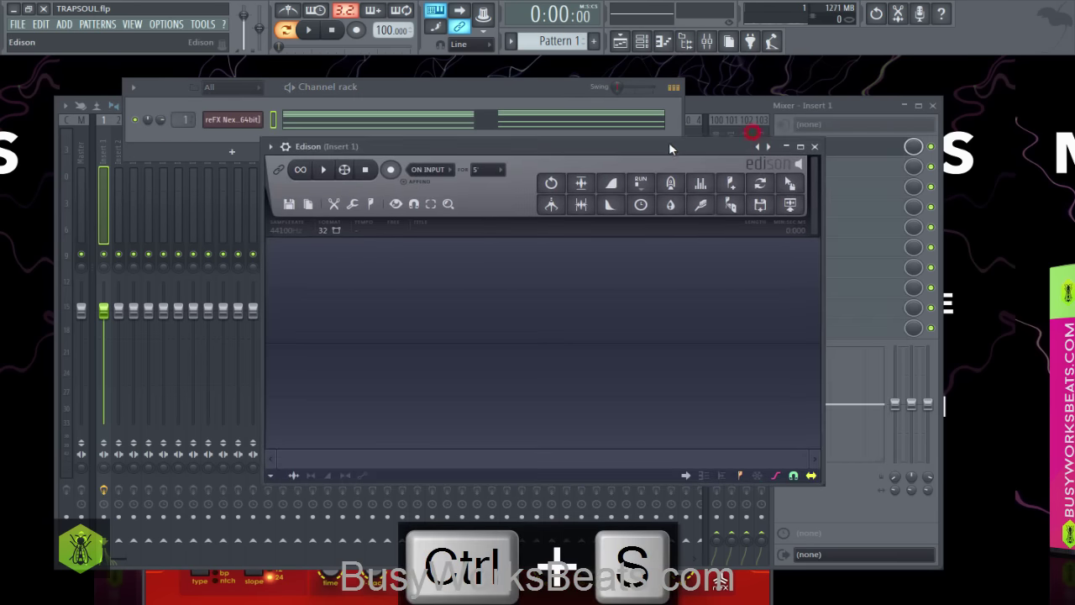
- Place Pattern 1 clips on Track 1 of the playlist at bars 1 and 10
click(620, 44)
click(81, 99)
click(91, 104)
click(97, 121)
click(340, 117)
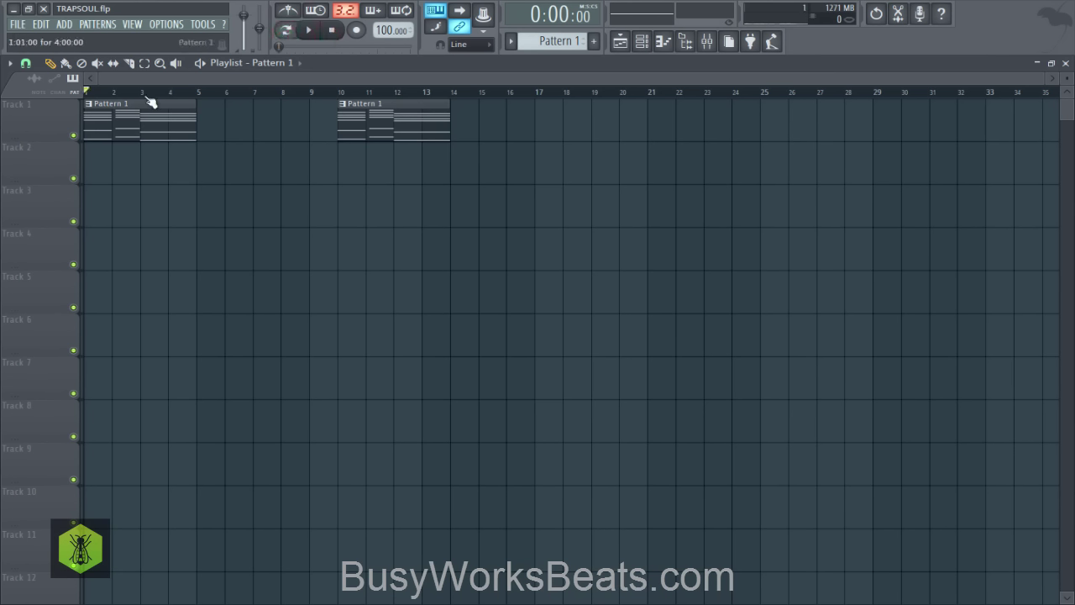
- Record the playlist's Pattern 1 playback into Edison on mixer Insert 1, including the fading tail, and stop the playback
click(708, 42)
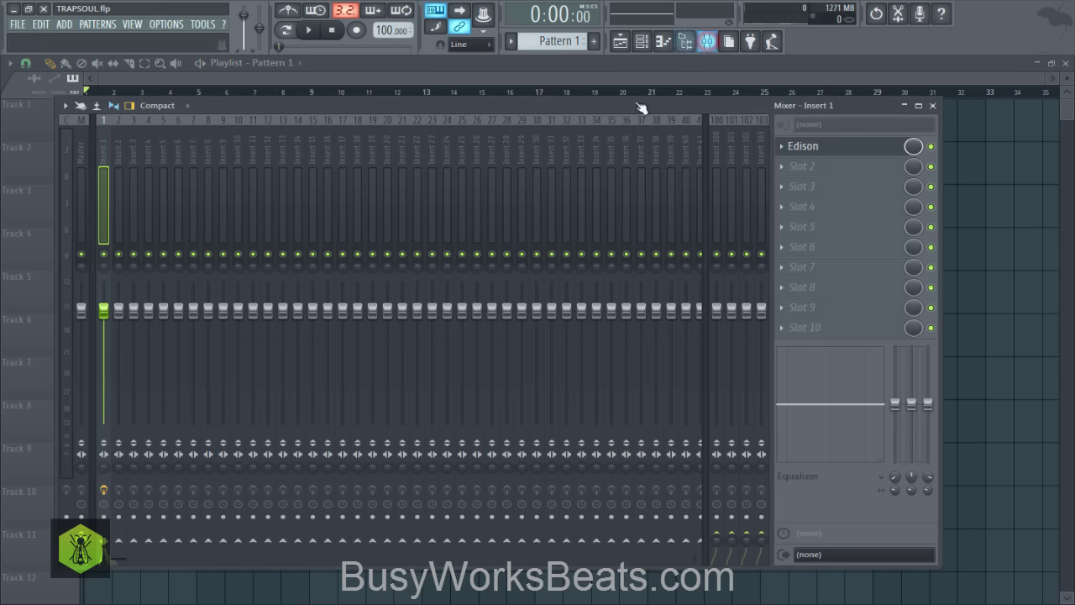
click(829, 151)
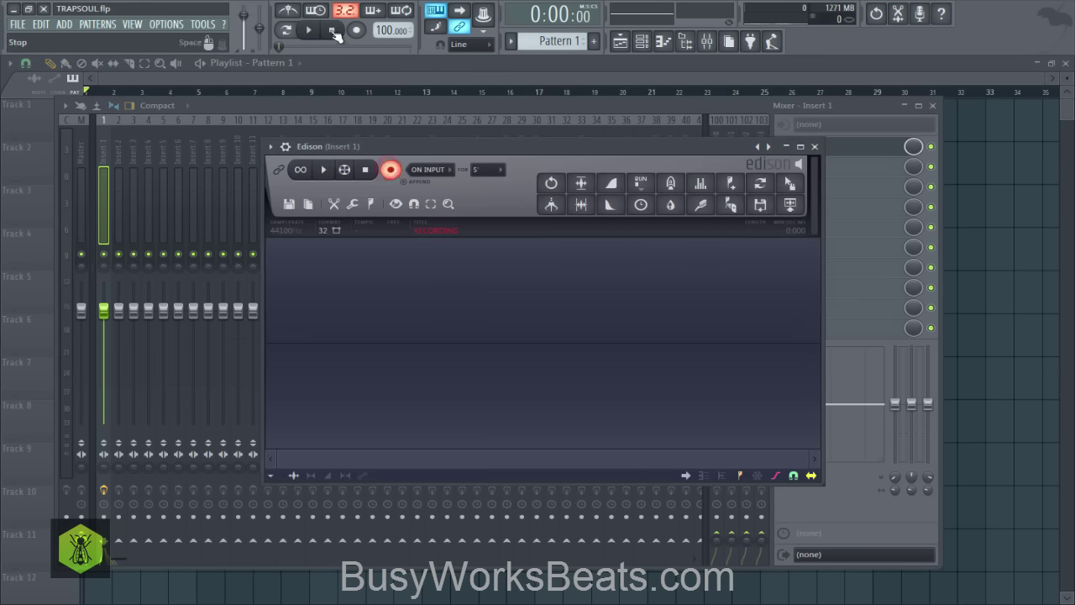
click(316, 30)
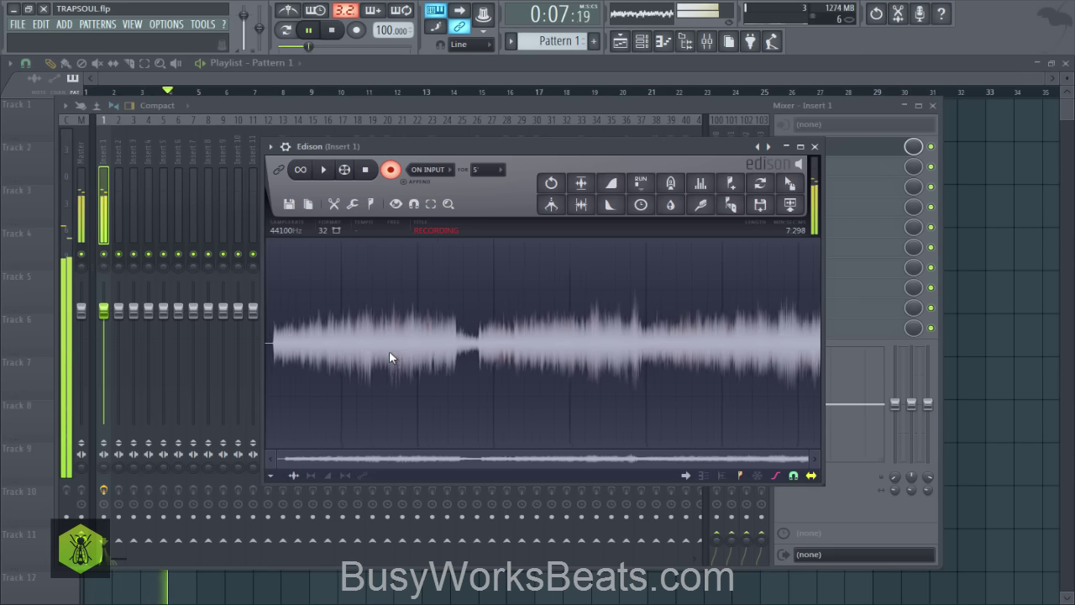
click(367, 172)
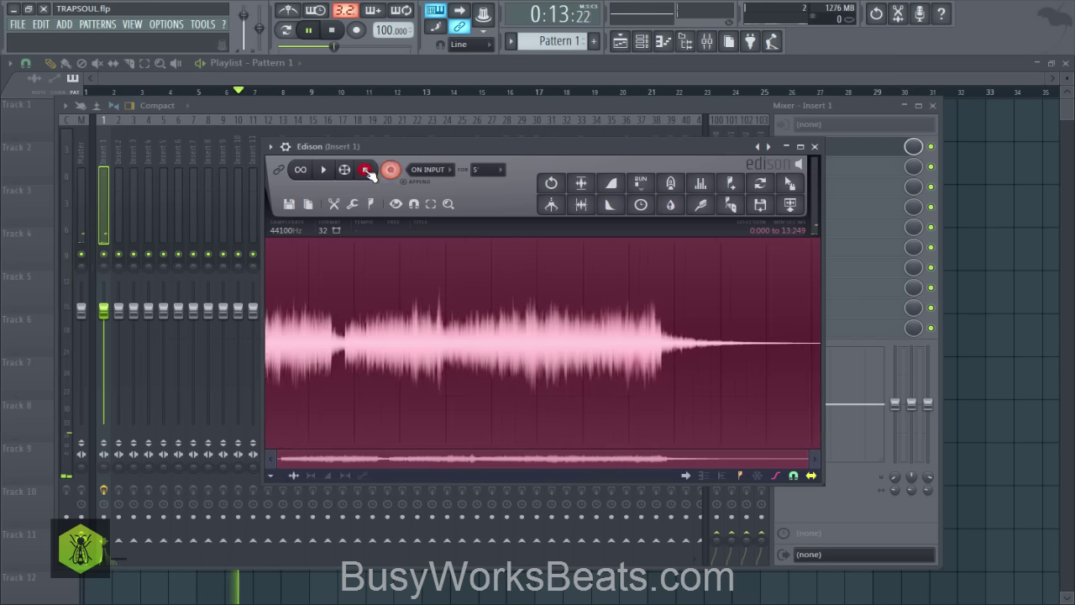
click(316, 31)
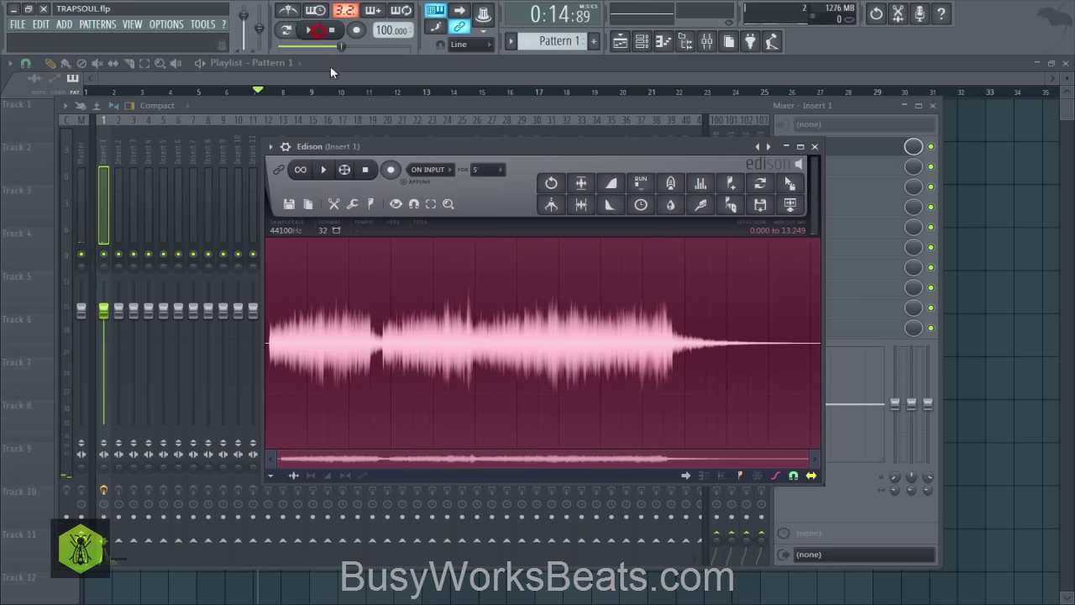
- Delete the Pattern 1 clip at bar 10 on Track 1 of the playlist
click(330, 65)
right_click(355, 126)
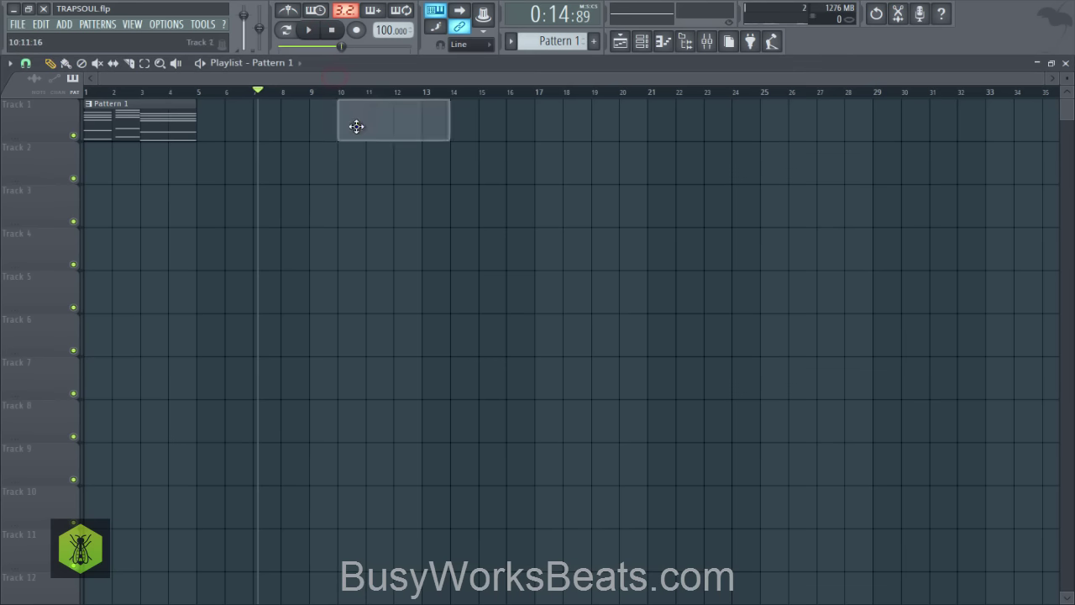
- Reopen the recording in Edison and set the selection to start at 0:110, where the sound begins, excluding the leading silence
click(642, 41)
click(703, 42)
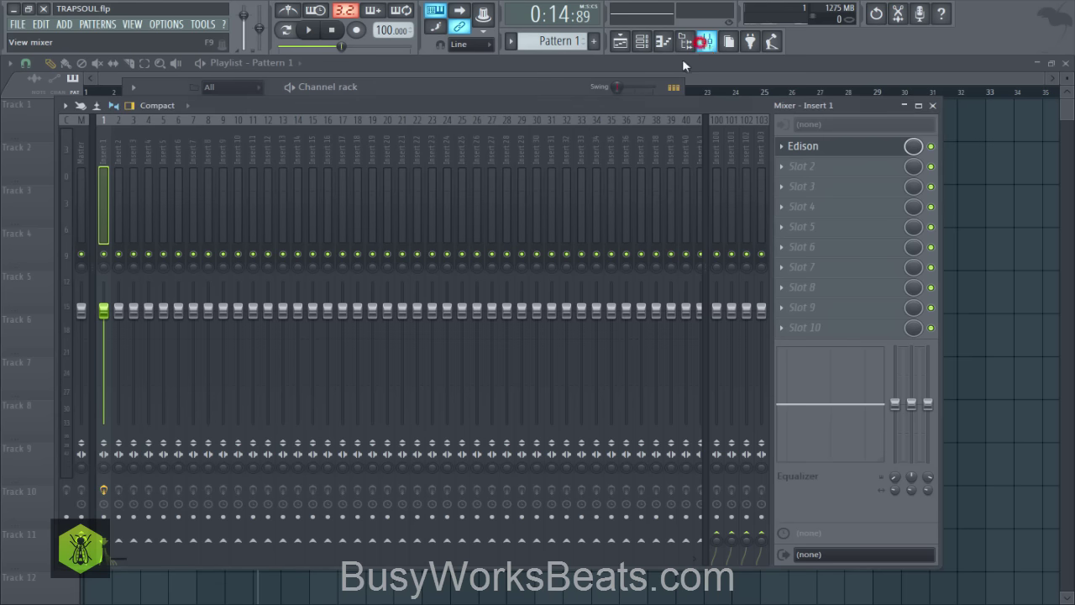
click(805, 147)
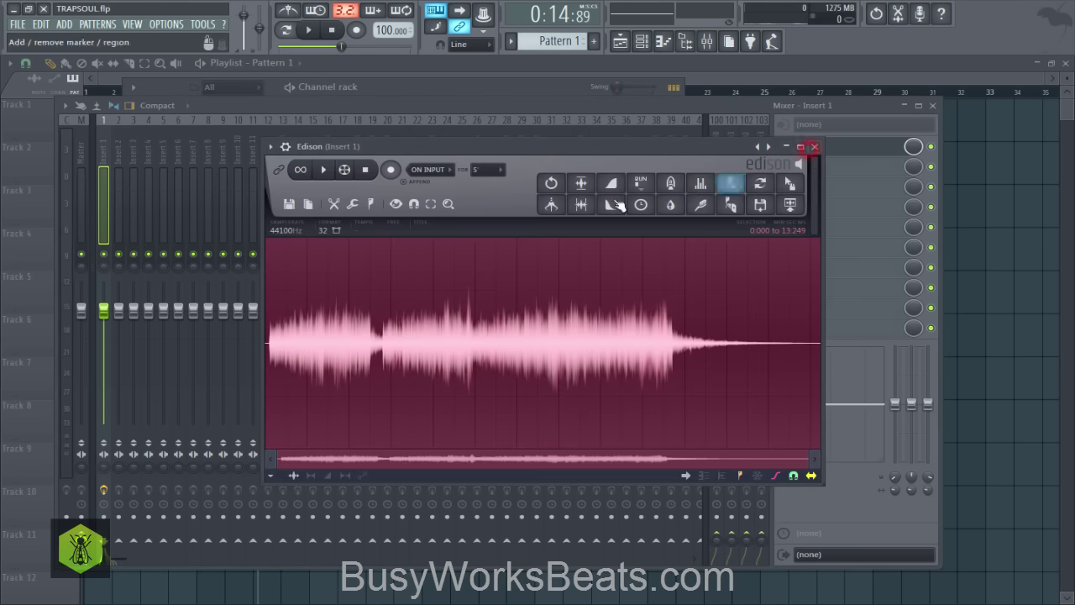
scroll(332, 370, up, 3)
scroll(336, 378, up, 2)
drag(361, 457, 294, 456)
scroll(317, 377, up, 5)
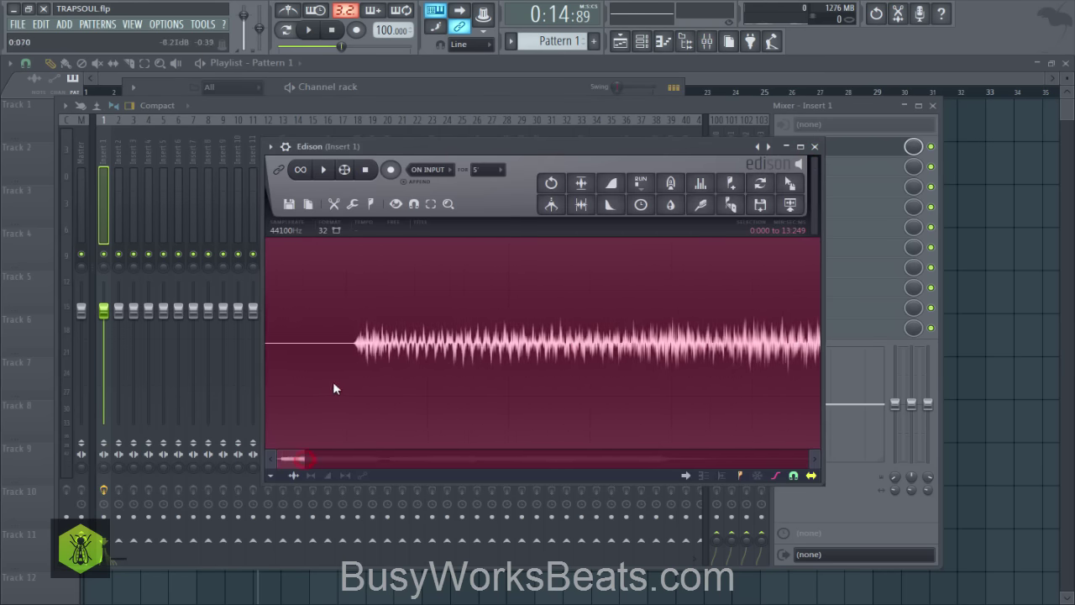
scroll(353, 363, up, 4)
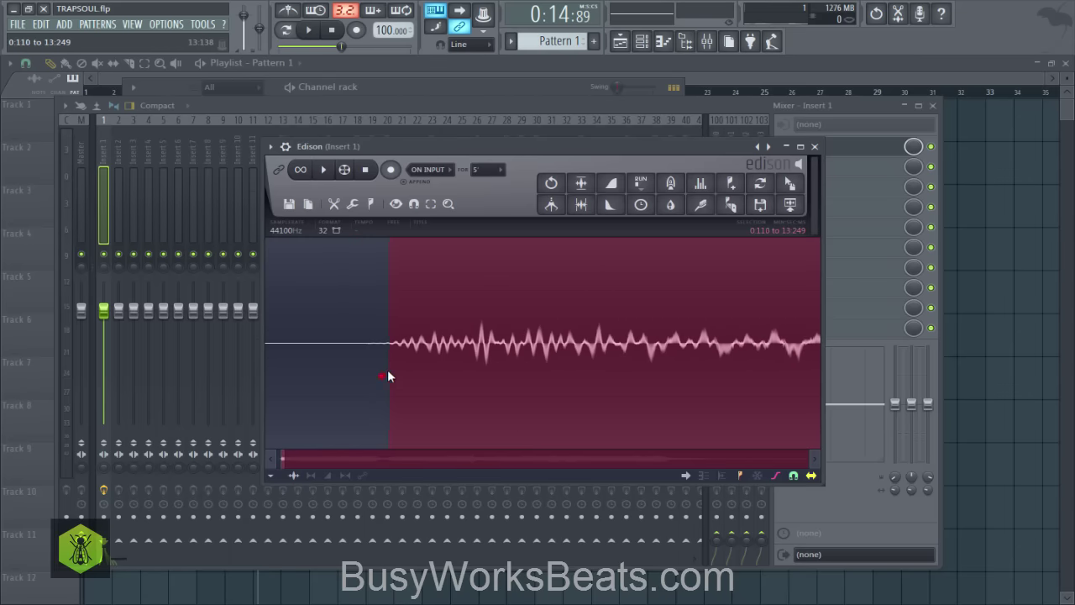
scroll(386, 365, down, 6)
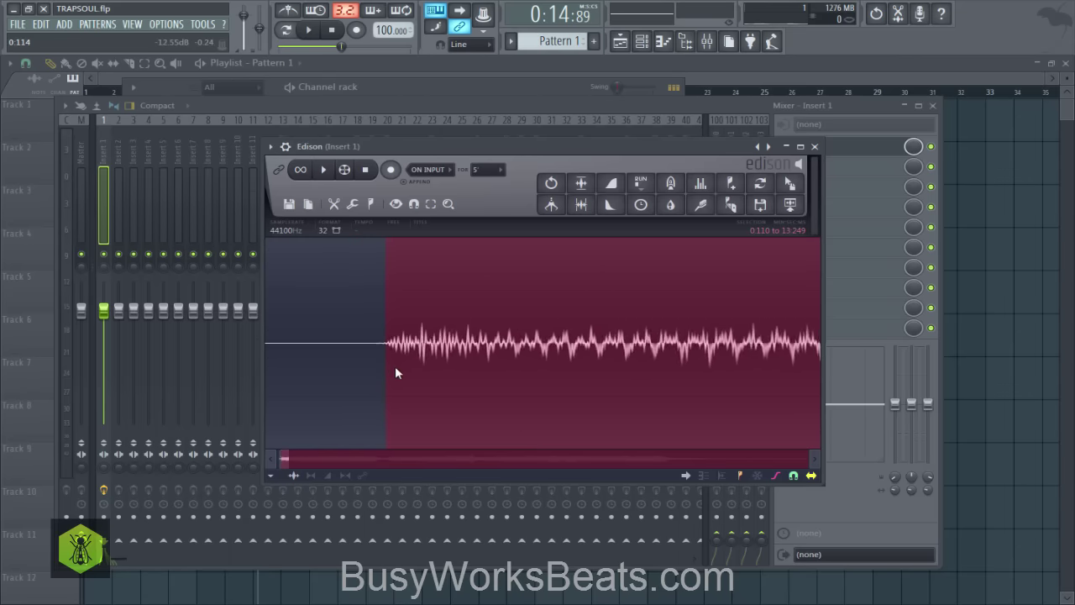
scroll(445, 345, down, 2)
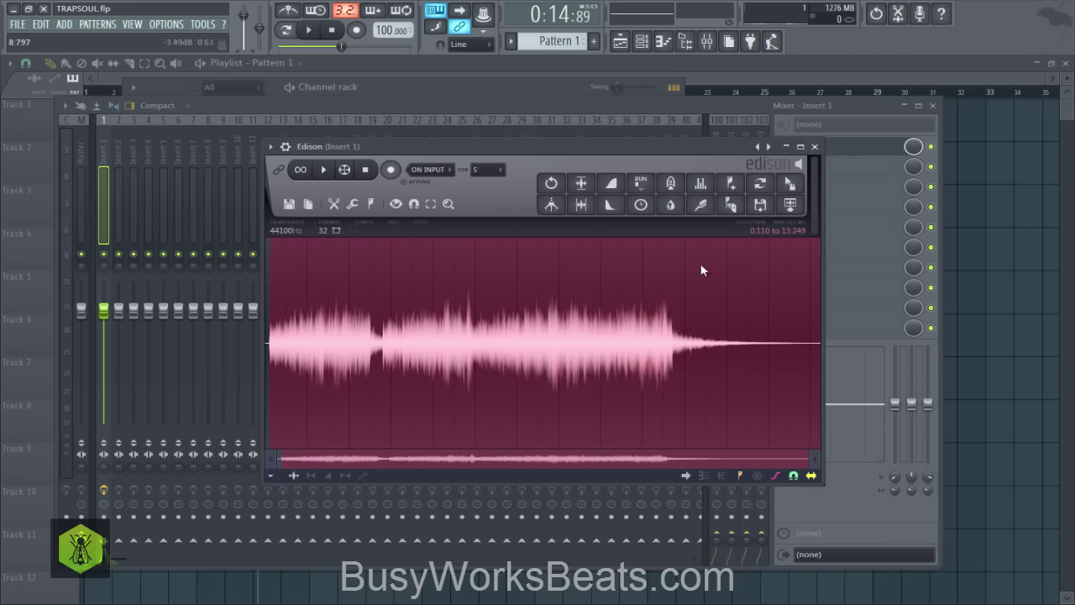
- Place the selected Edison recording on Track 2 at bar 1 of the playlist and delete the Pattern 1 clip from Track 1
drag(790, 191, 1014, 166)
drag(82, 215, 82, 165)
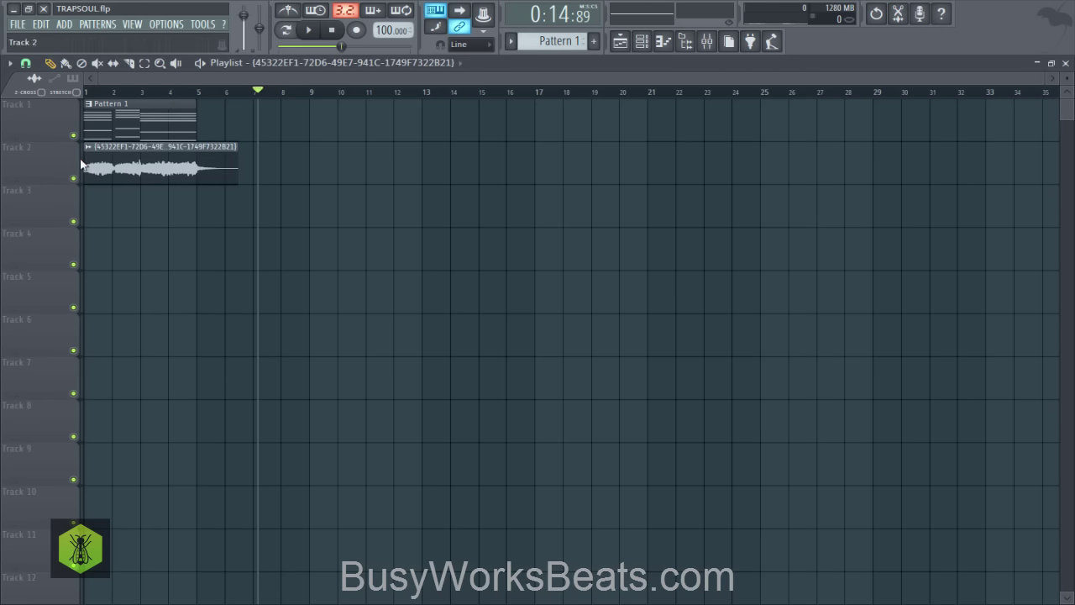
right_click(101, 116)
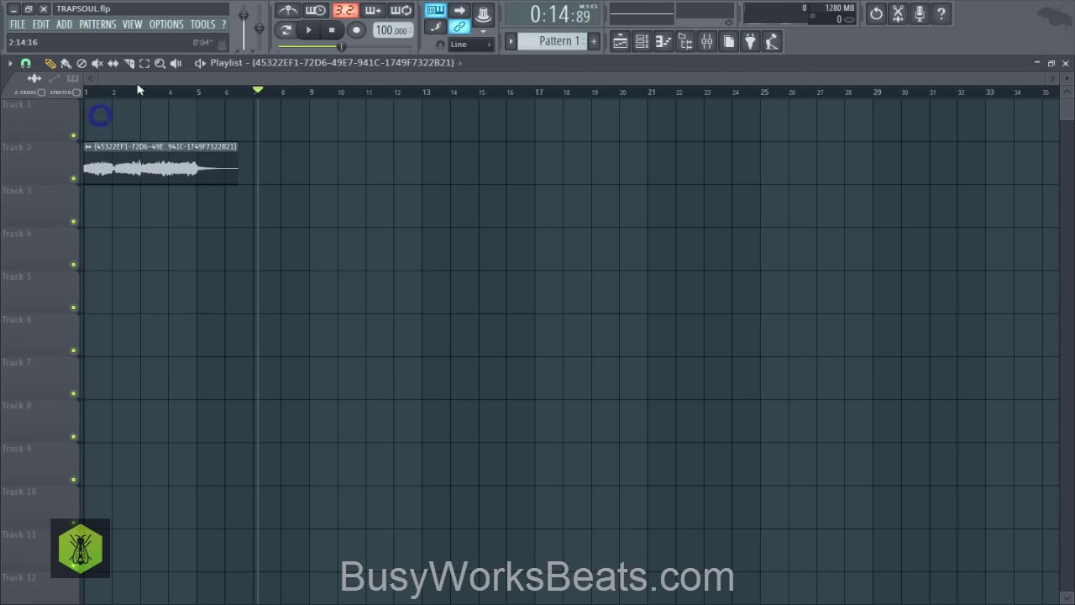
- Play back the recorded audio clip on Track 2 from the start with the metronome on
click(332, 30)
click(99, 146)
drag(133, 77, 133, 77)
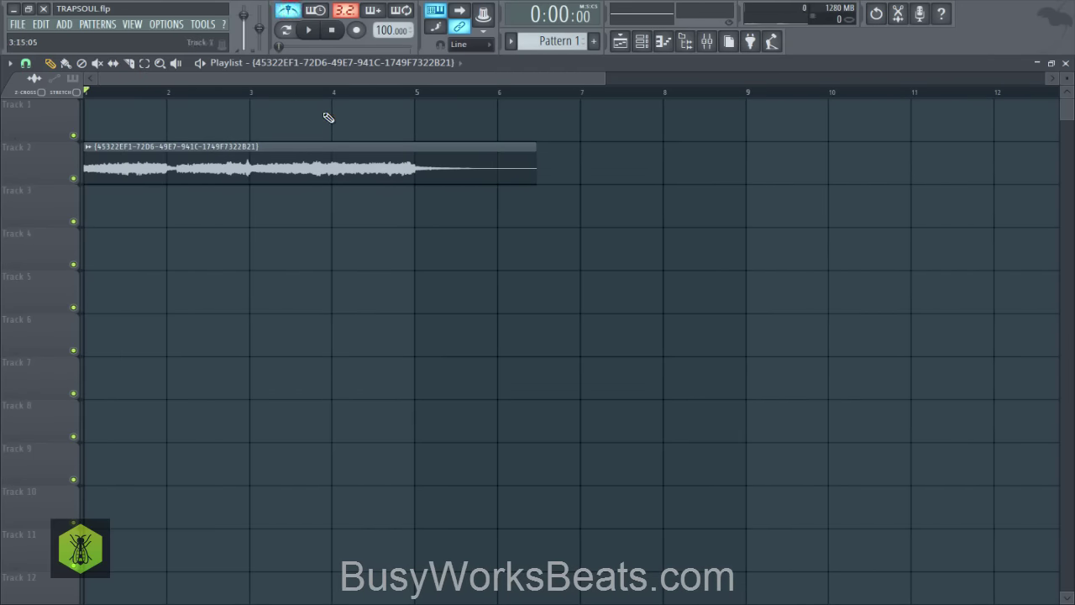
key(space)
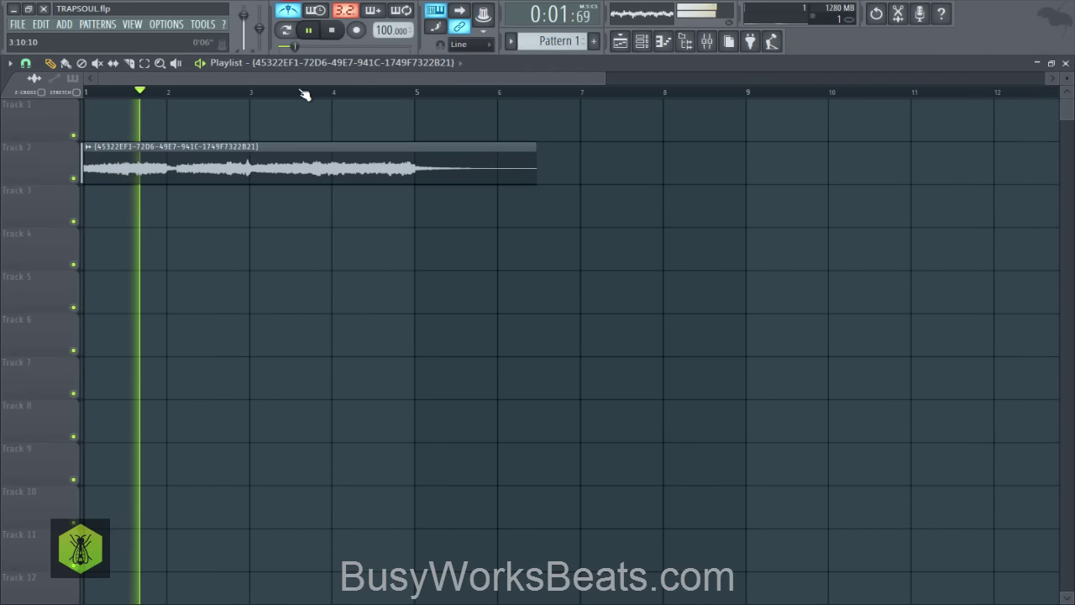
scroll(304, 95, down, 4)
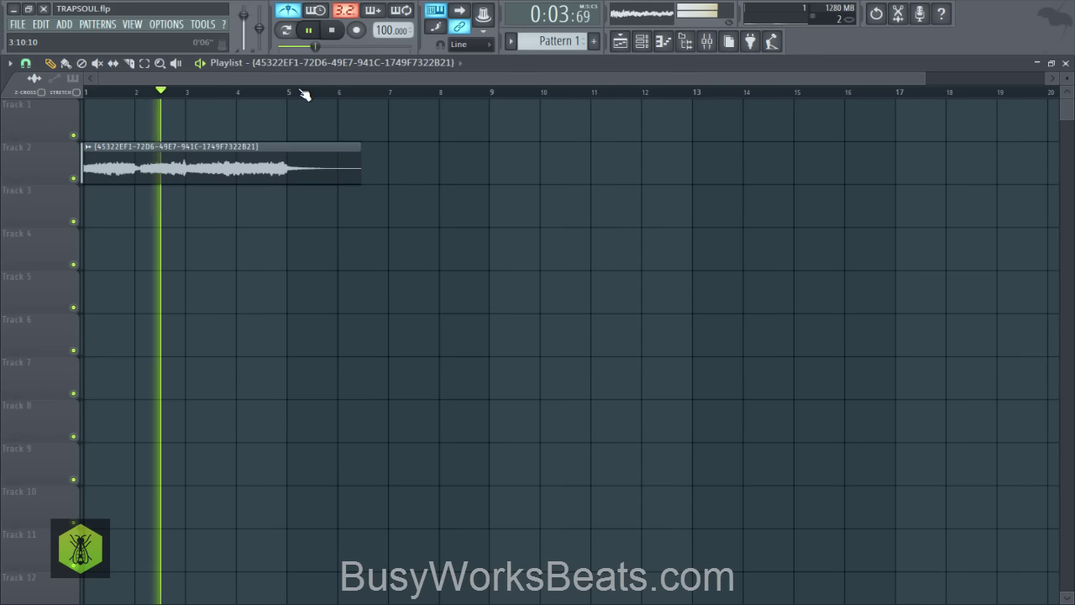
key(space)
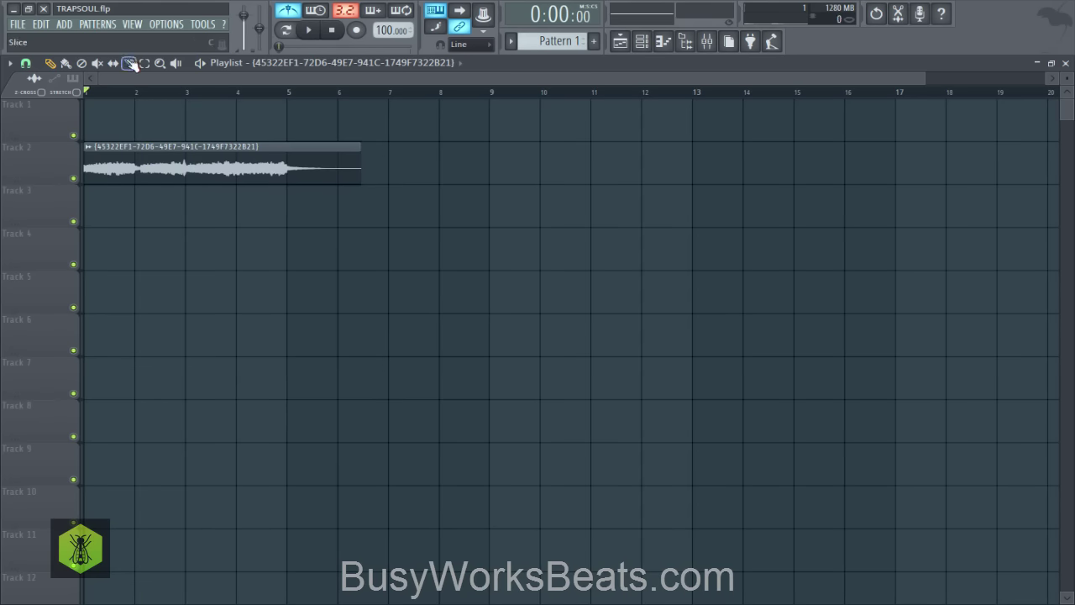
- Slice the Track 2 audio clip at bar 5 and remove the fading tail after it
drag(290, 197, 290, 198)
click(26, 63)
click(42, 191)
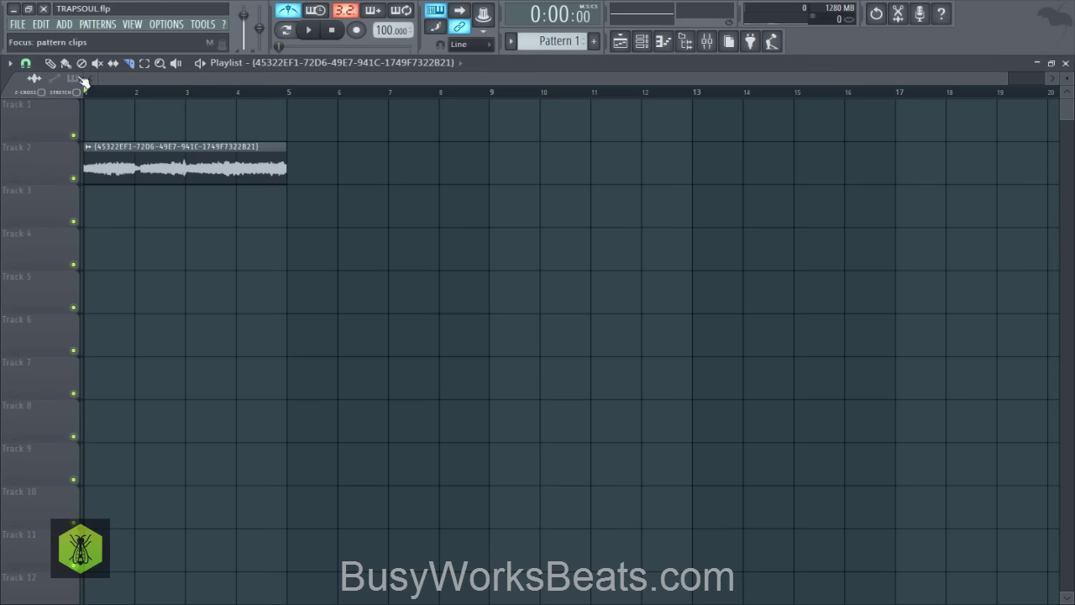
- Make the Track 2 audio clip unique so it has its own channel
click(87, 146)
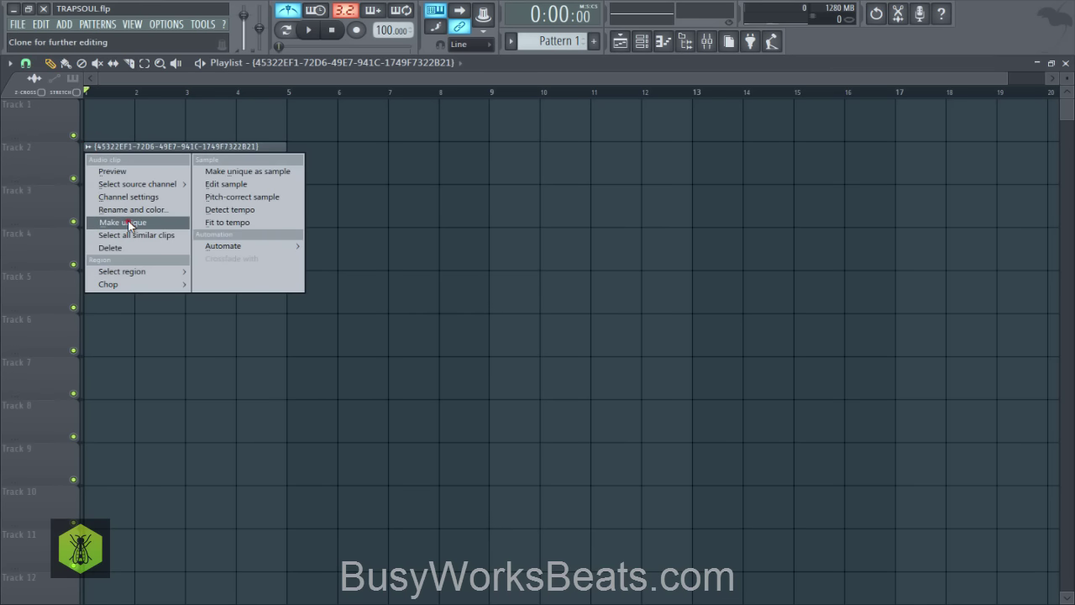
click(126, 221)
click(651, 353)
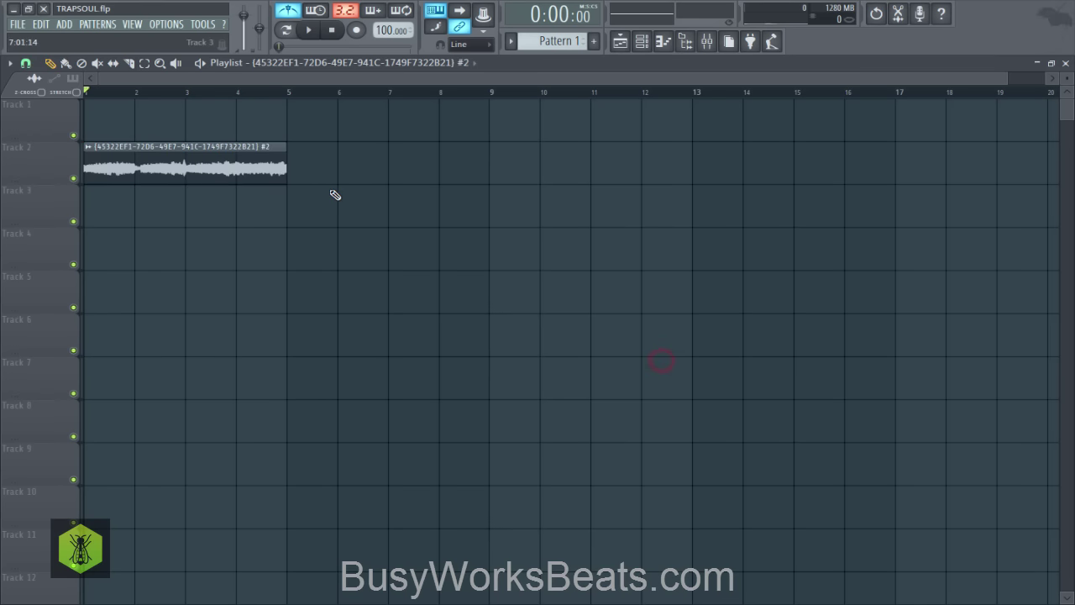
- Open the #2 audio channel's settings from the channel rack and reverse its sample
click(663, 42)
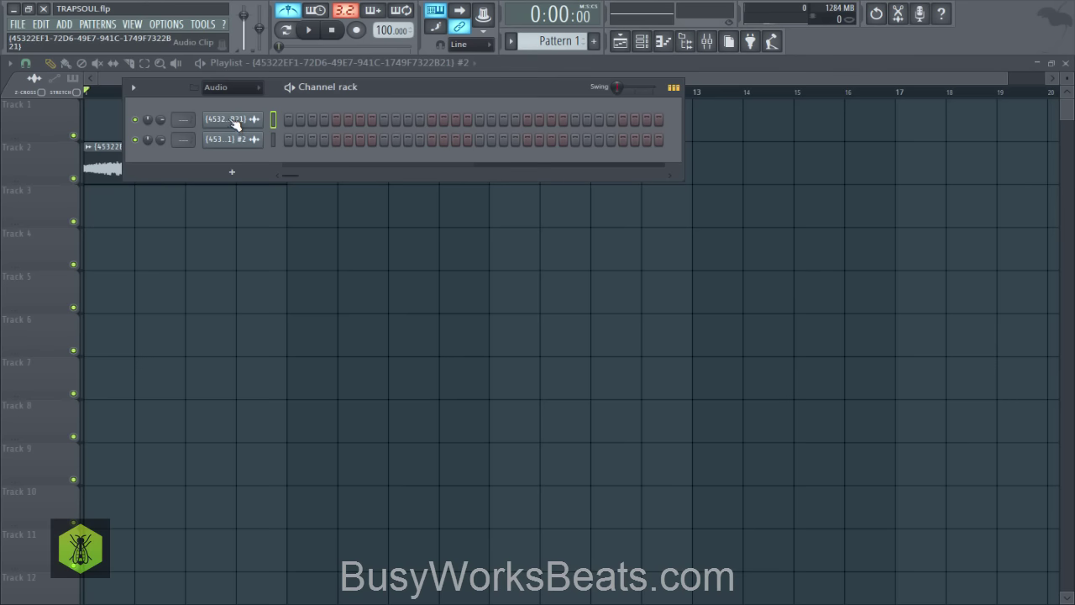
click(235, 122)
click(240, 139)
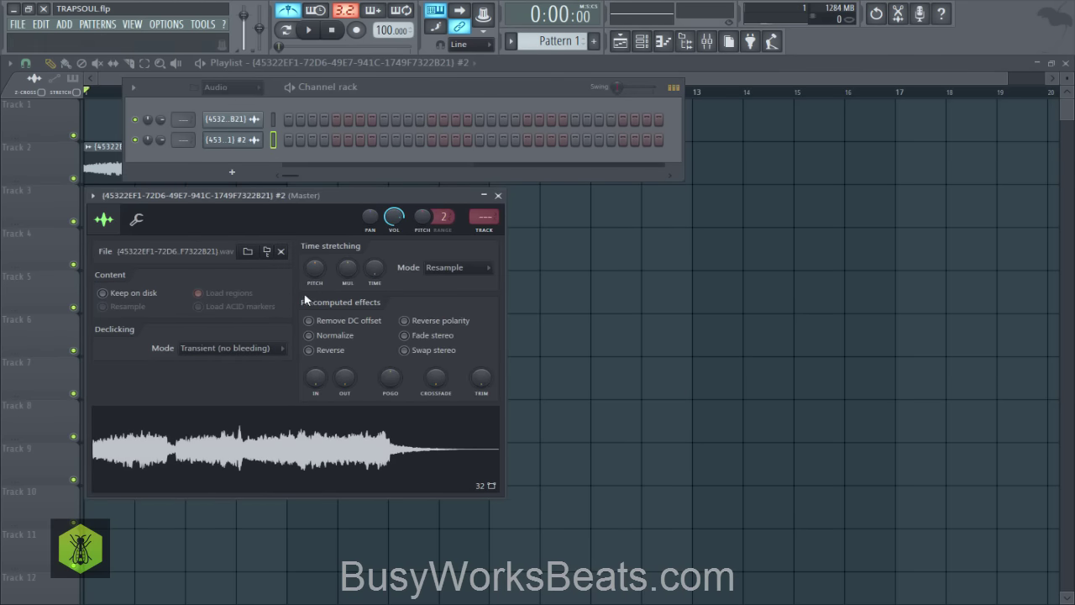
click(323, 350)
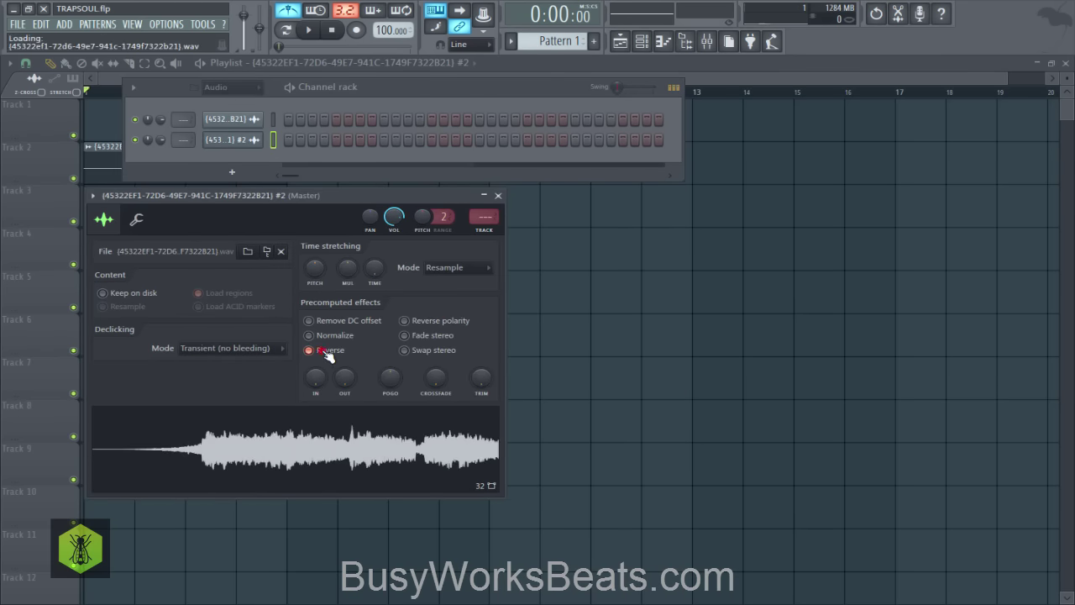
click(588, 402)
- Place the full reversed clip on Track 3 and, with 1/2 beat snap, shift it to start halfway through bar 1
drag(206, 214, 96, 211)
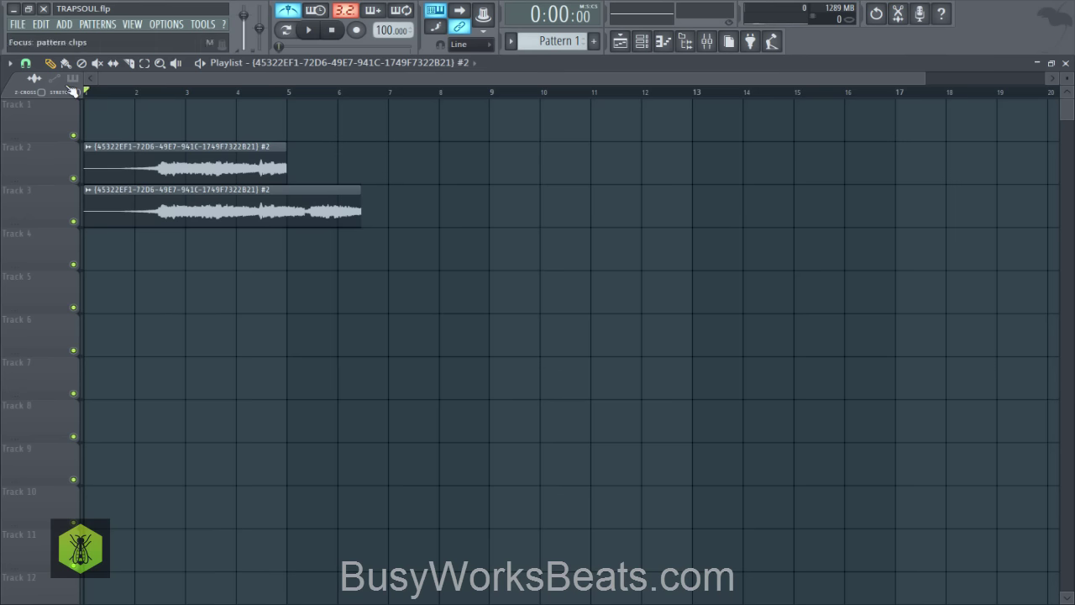
click(27, 63)
click(61, 242)
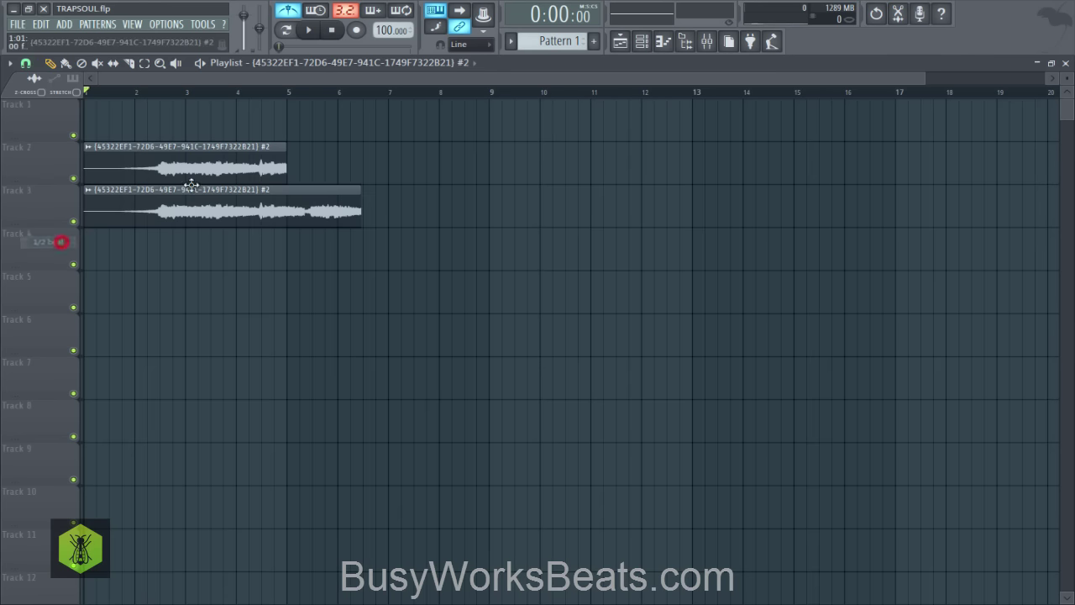
drag(243, 198, 269, 200)
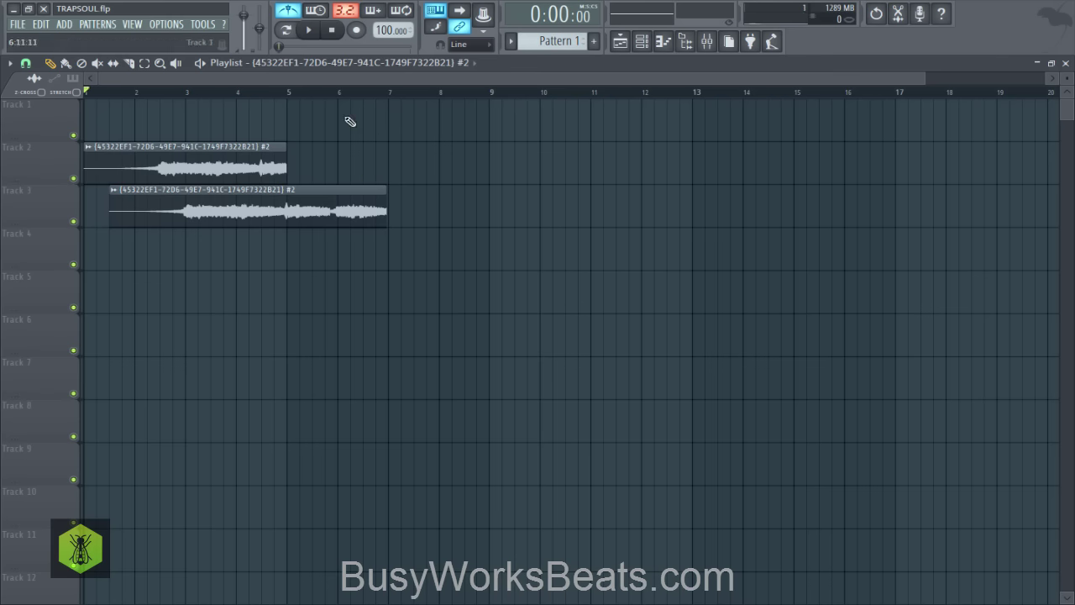
- Turn playlist snapping to (none) and move the Track 3 clip so its end lines up exactly with bar 7
scroll(394, 97, up, 6)
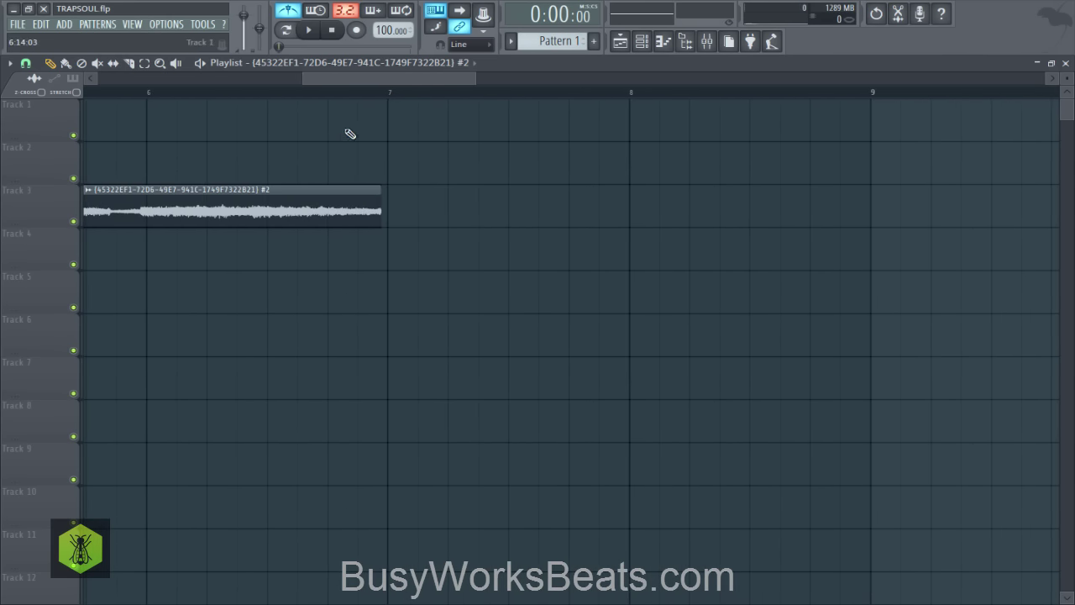
drag(330, 81, 305, 81)
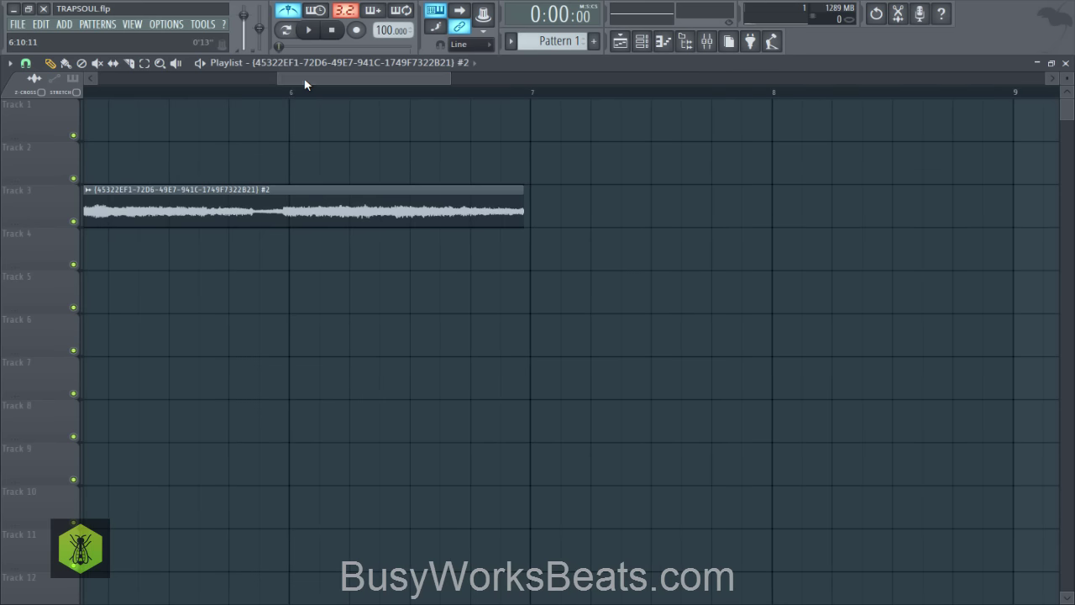
click(26, 64)
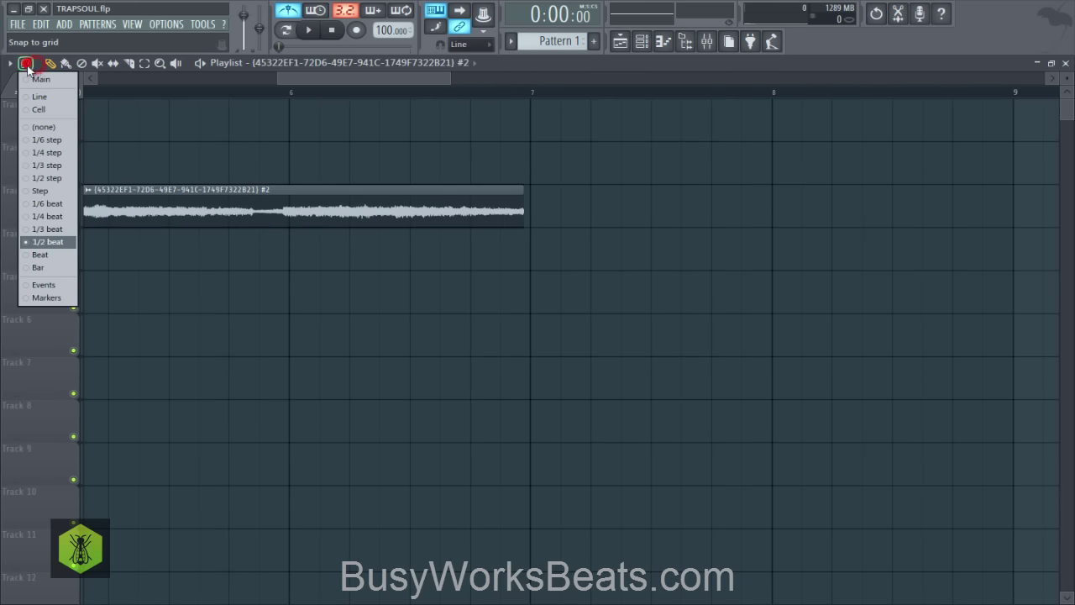
click(42, 127)
scroll(518, 100, up, 4)
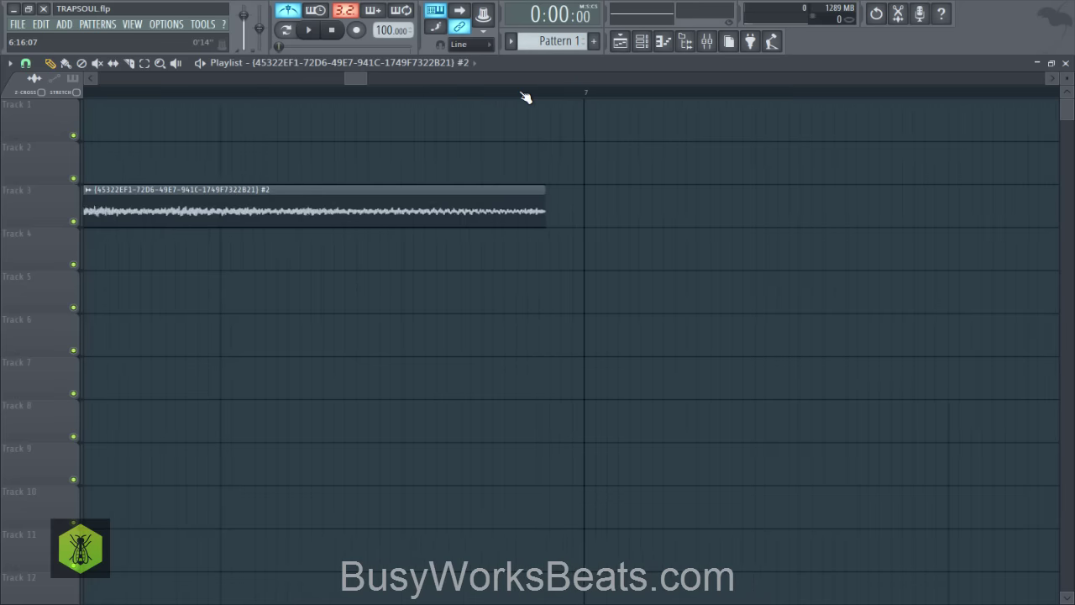
drag(553, 191, 605, 217)
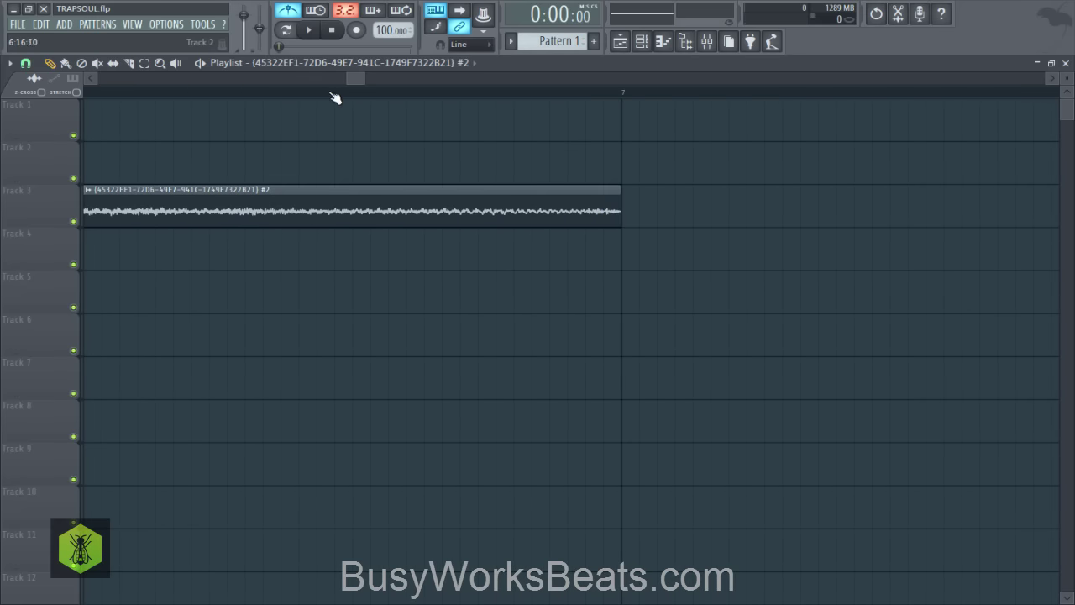
- Set the playlist snap grid to Bar
scroll(309, 92, down, 8)
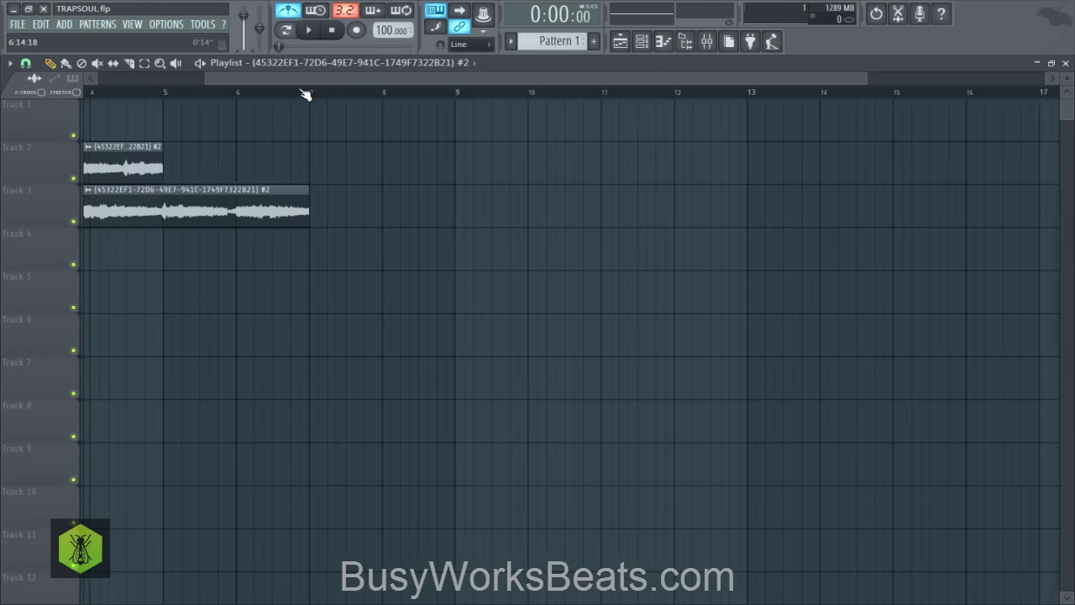
click(27, 63)
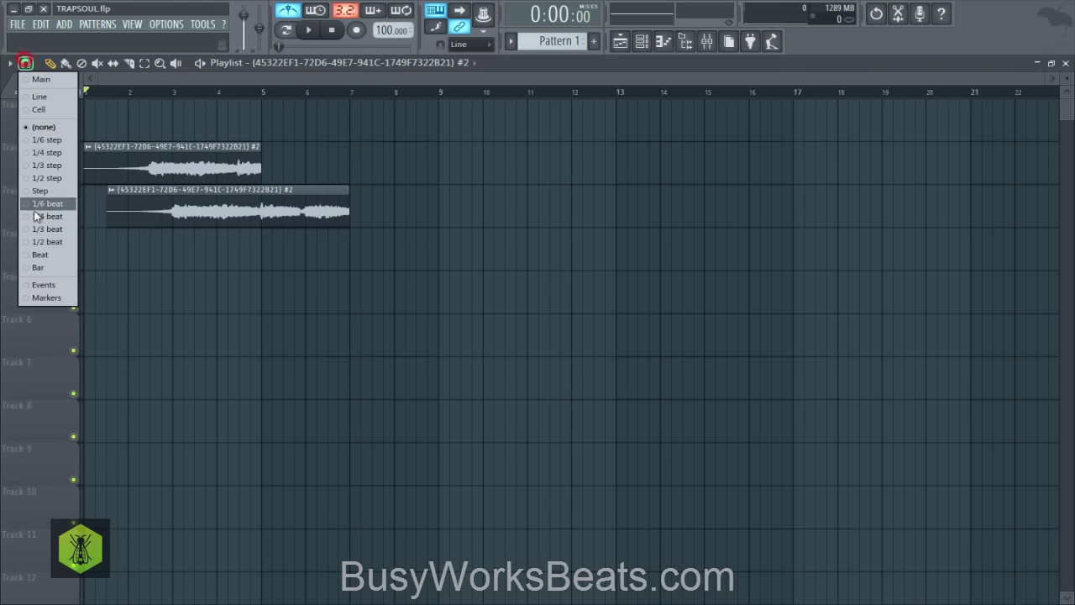
click(38, 266)
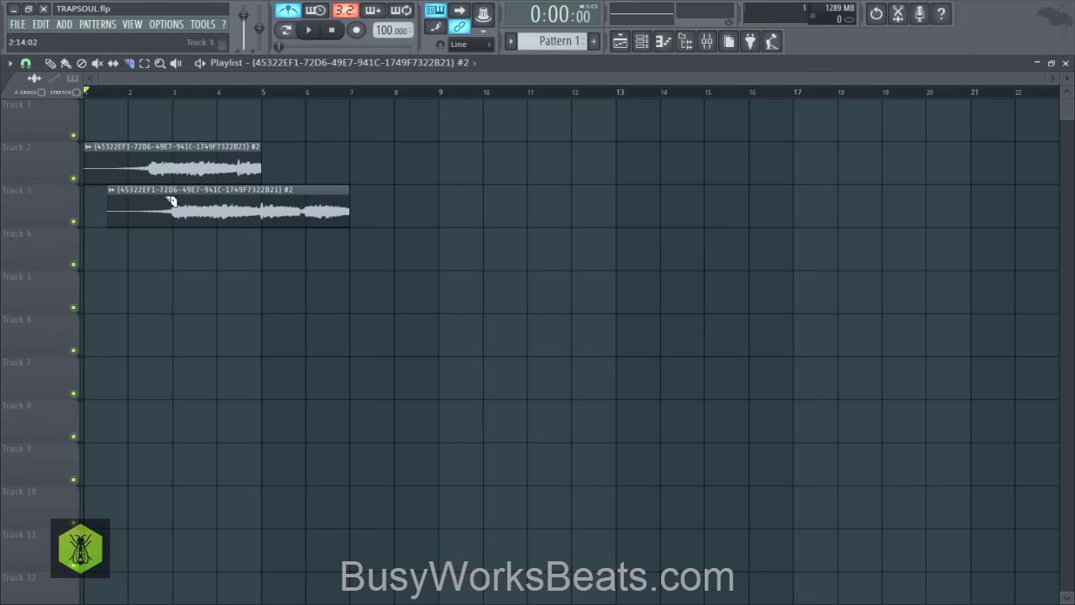
- Cut the Track 3 clip at bar 3, keep only the last four bars starting at bar 1, and delete the Track 2 clip
drag(168, 228, 168, 195)
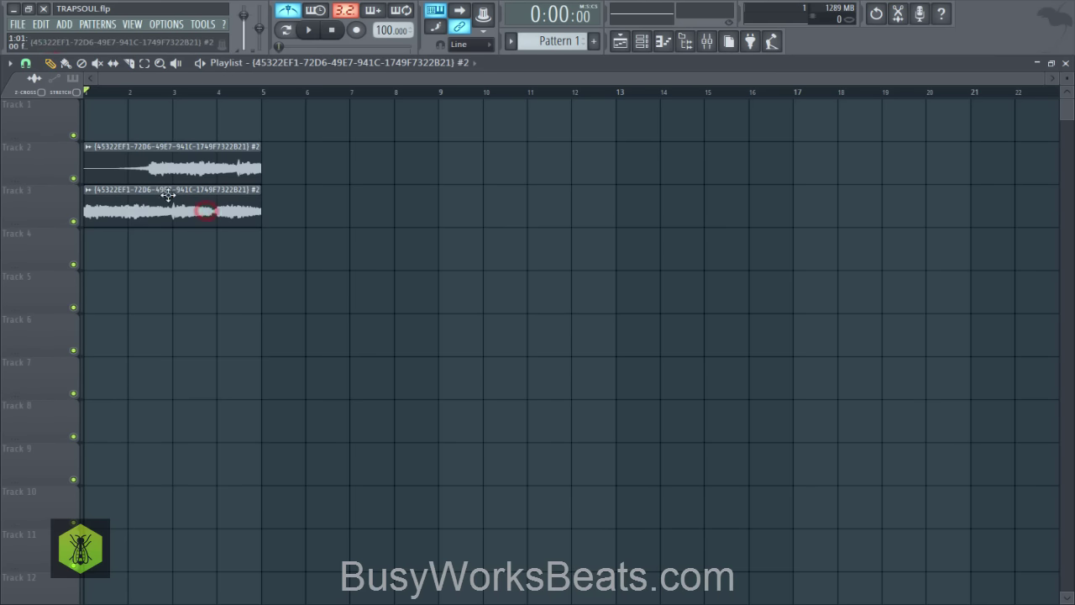
right_click(98, 170)
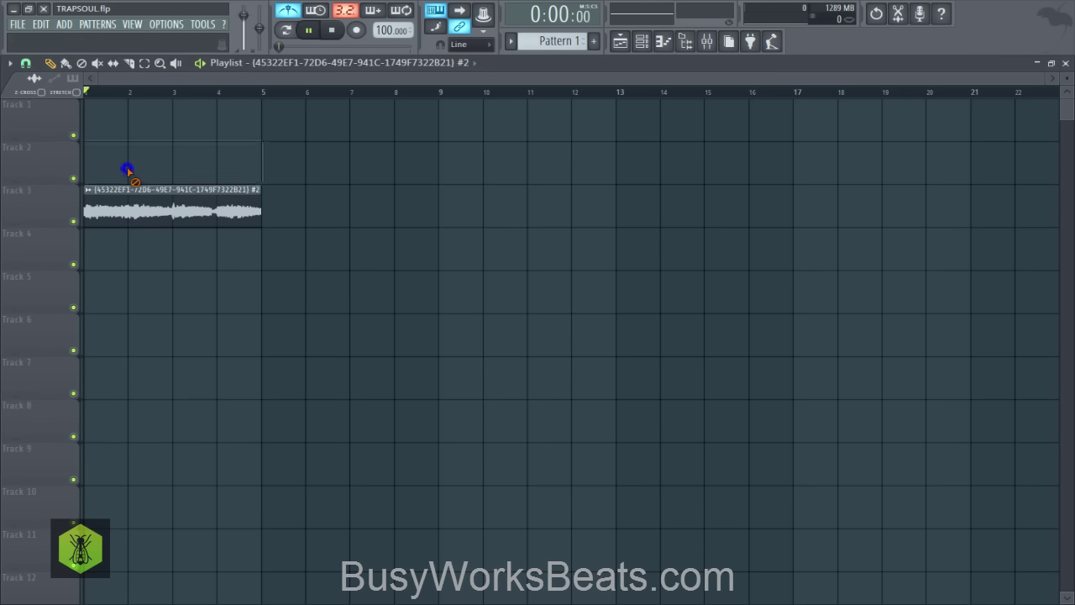
key(space)
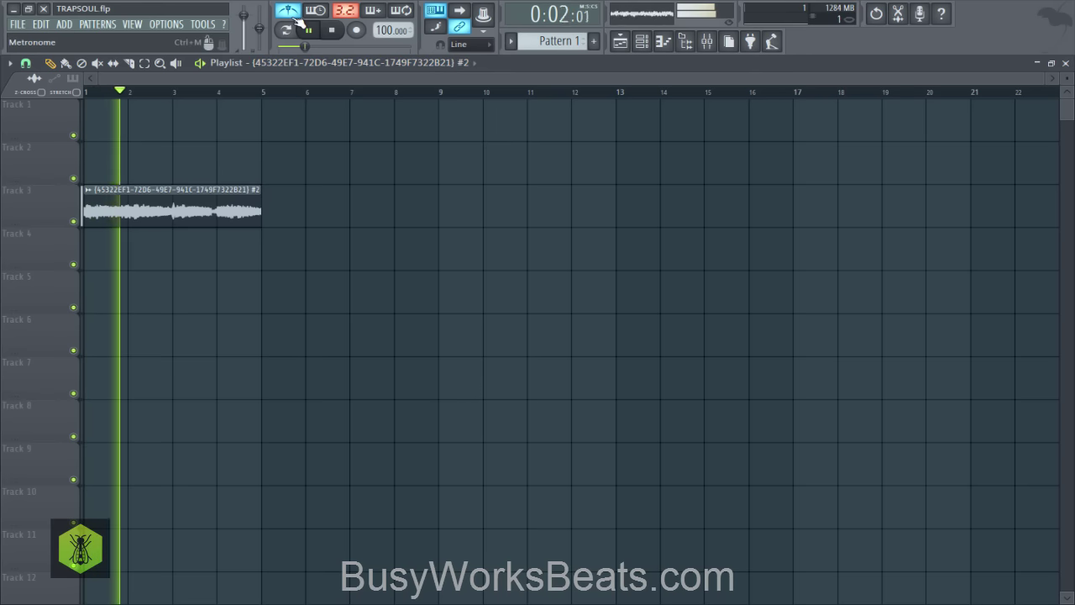
- Save the project and move the reversed four-bar clip from Track 3 up to Track 1
key(space)
key(ctrl+s)
key(space)
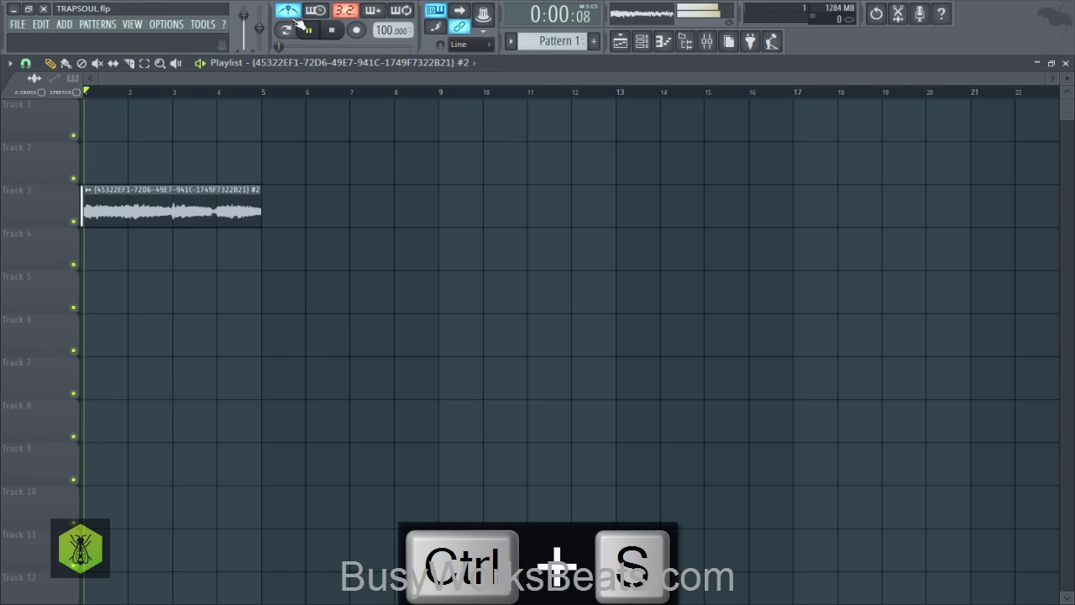
drag(173, 210, 173, 124)
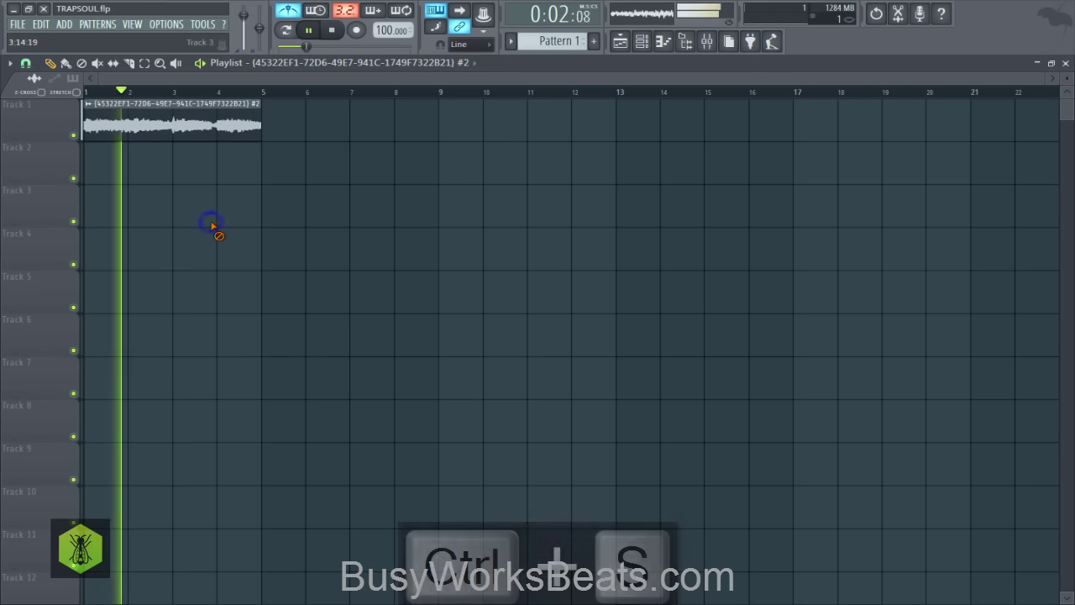
- Check the audio device and mixer settings
click(169, 23)
click(183, 64)
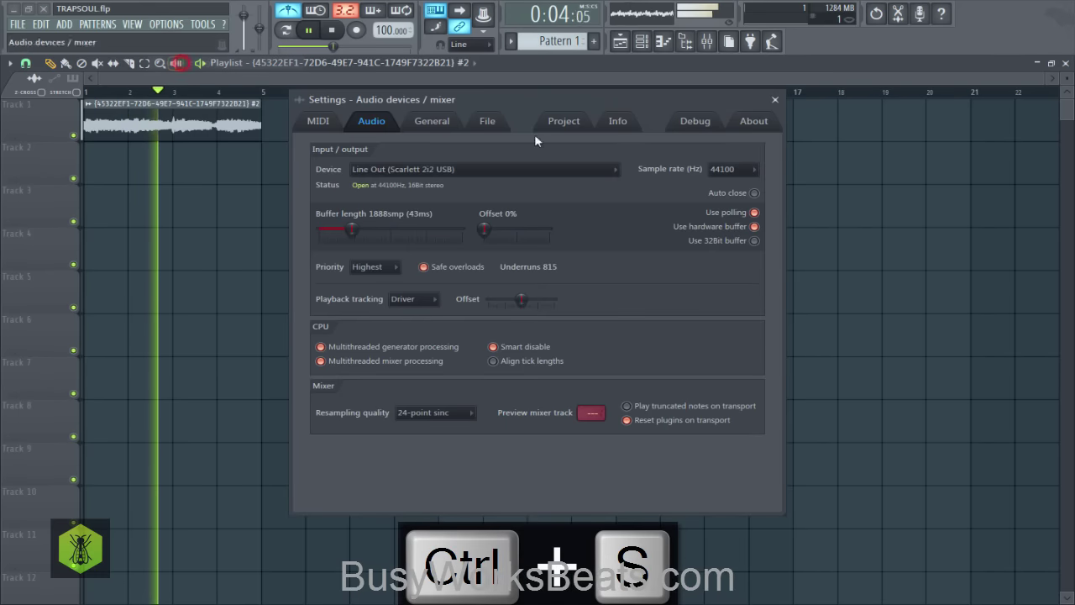
click(773, 94)
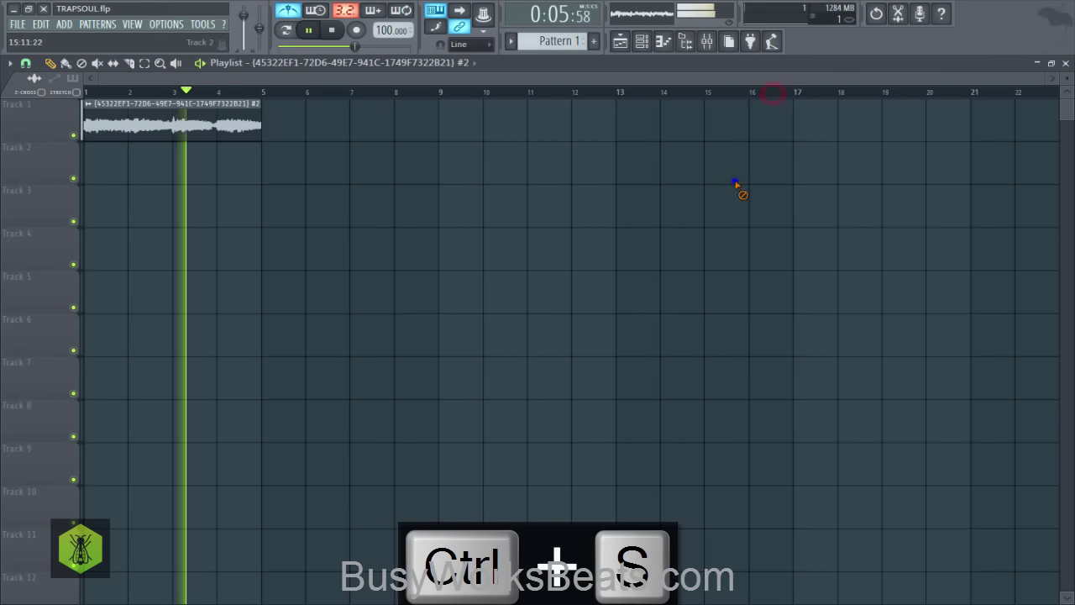
- Stop playback and route the #2 audio channel to mixer track 1
click(707, 42)
key(space)
click(640, 42)
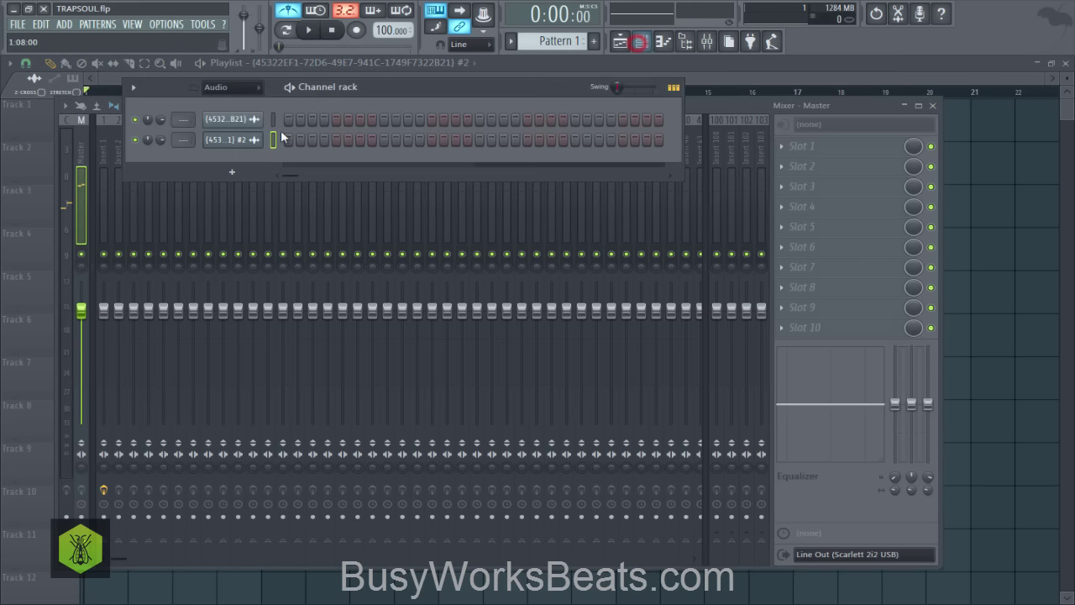
click(181, 137)
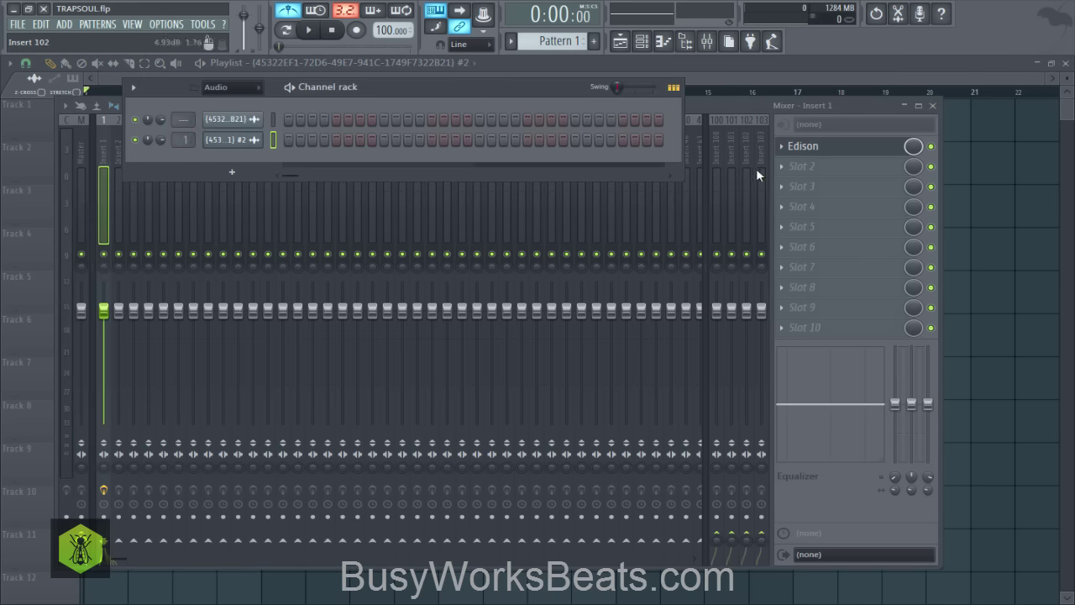
- Remove Edison from slot 1 of mixer Insert 1 and save the project
click(783, 146)
click(802, 162)
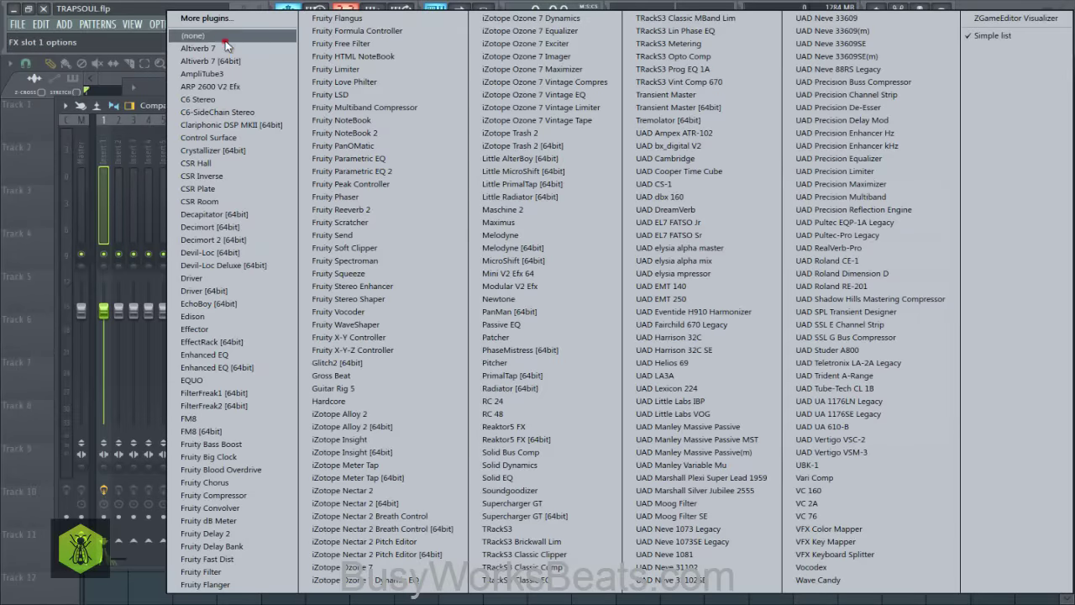
click(225, 41)
key(ctrl+s)
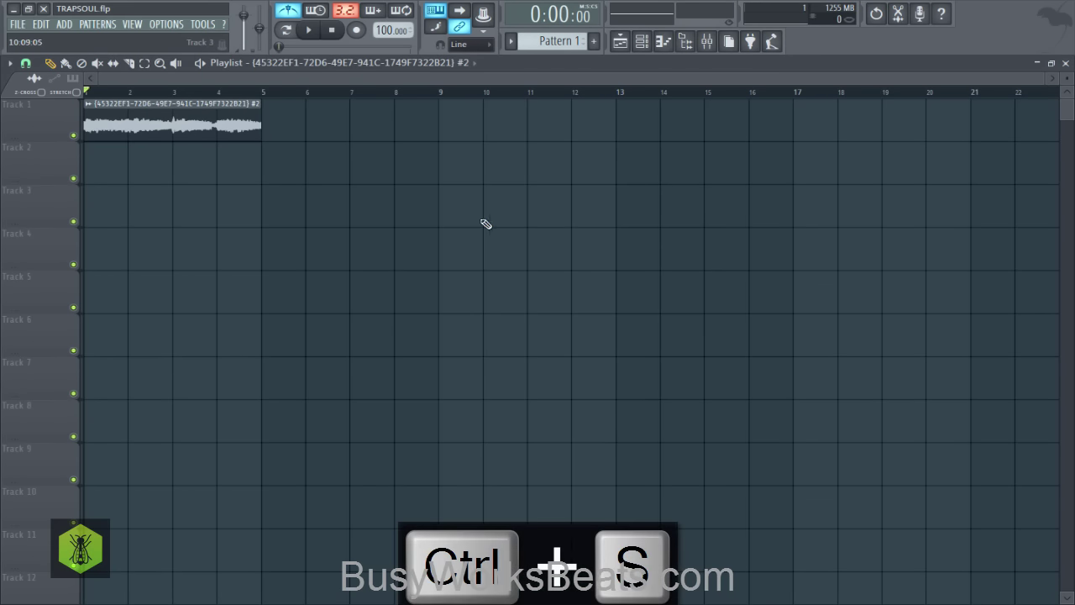
- Duplicate the Track 1 clip directly behind itself so that the copy runs from bar 5 to bar 9
key(ctrl+s)
key(space)
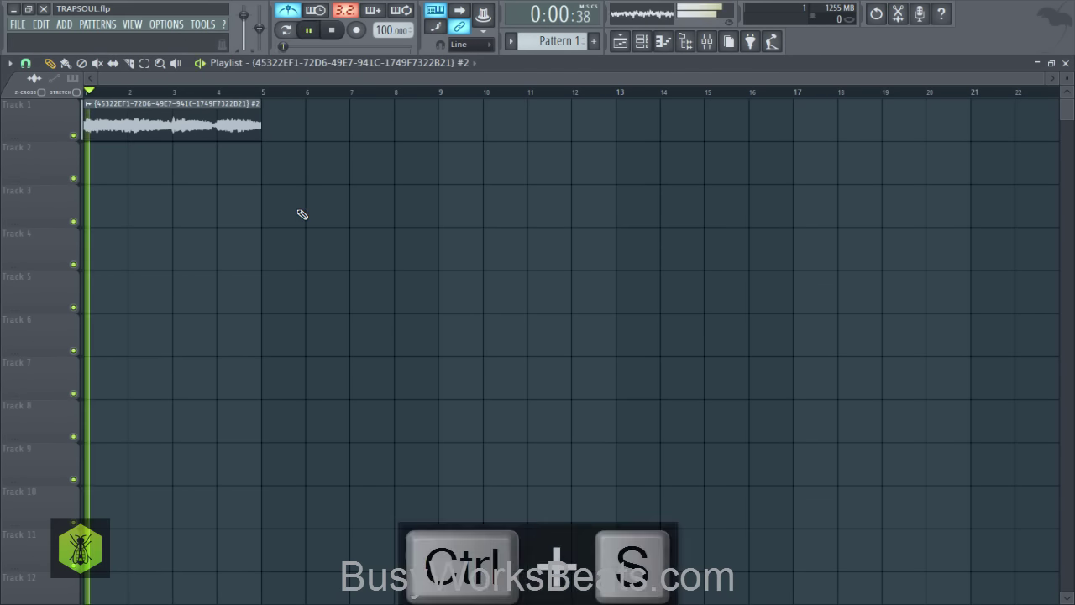
drag(205, 128, 384, 129)
key(space)
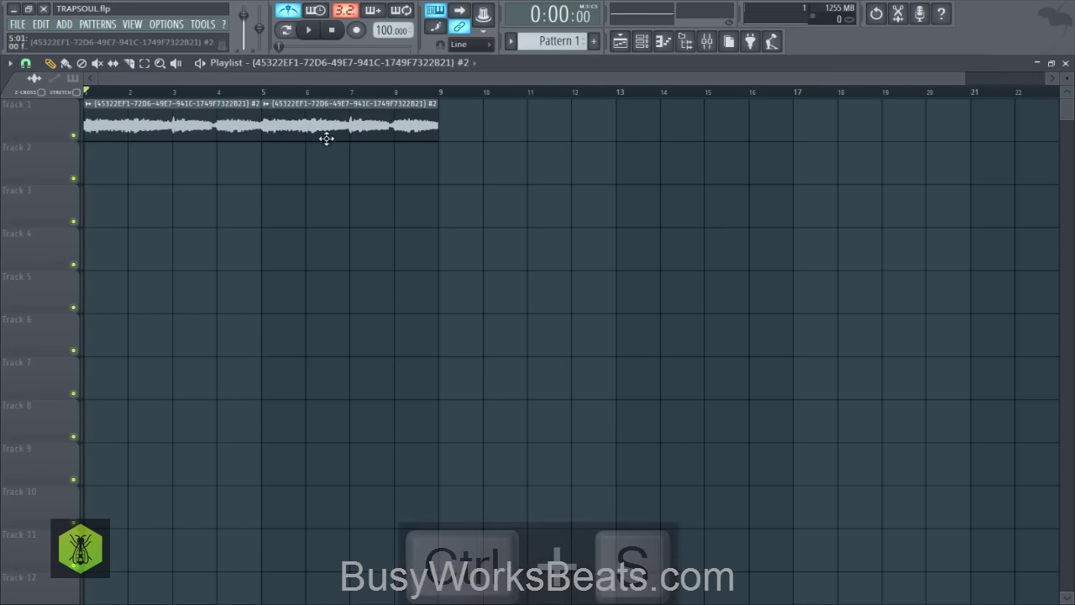
click(132, 66)
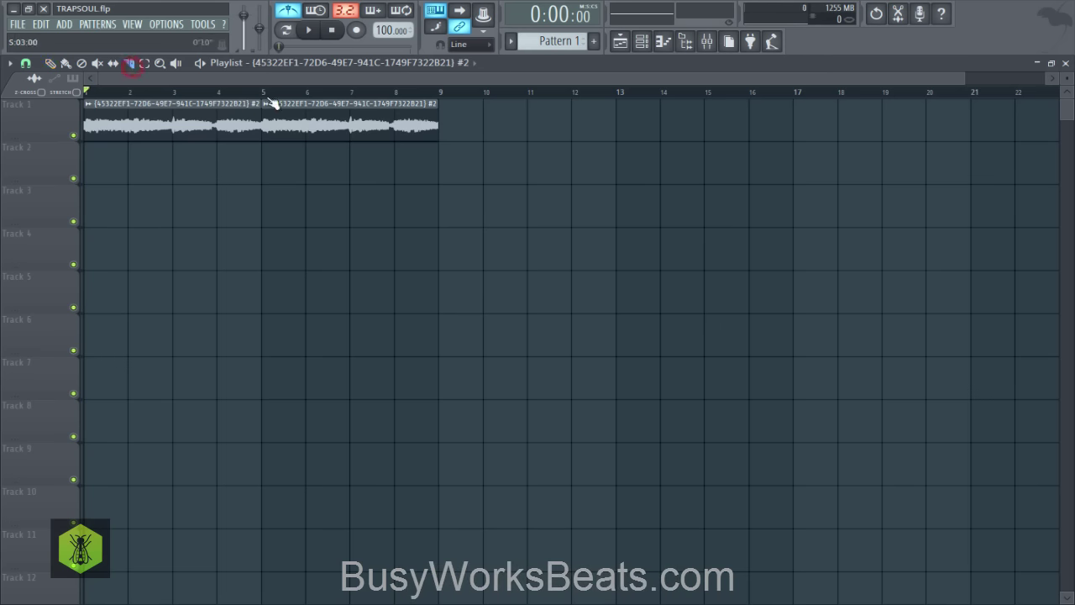
- Load Fruity Parametric EQ 2 into slot 1 of Insert 1 and make band 7 a low-pass filter while auditioning
click(708, 44)
click(800, 149)
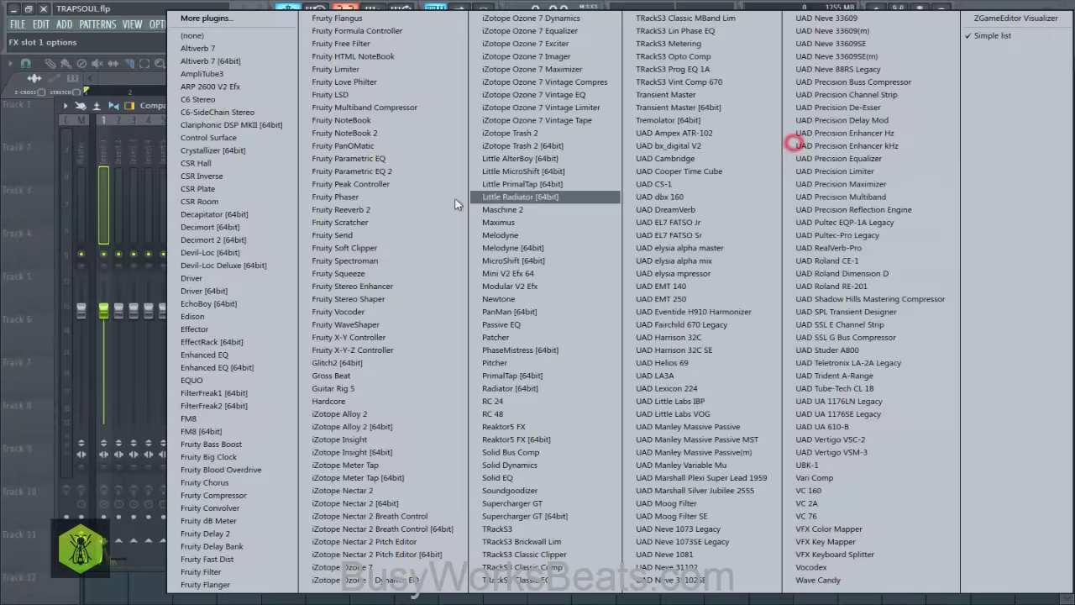
click(378, 174)
scroll(699, 186, up, 5)
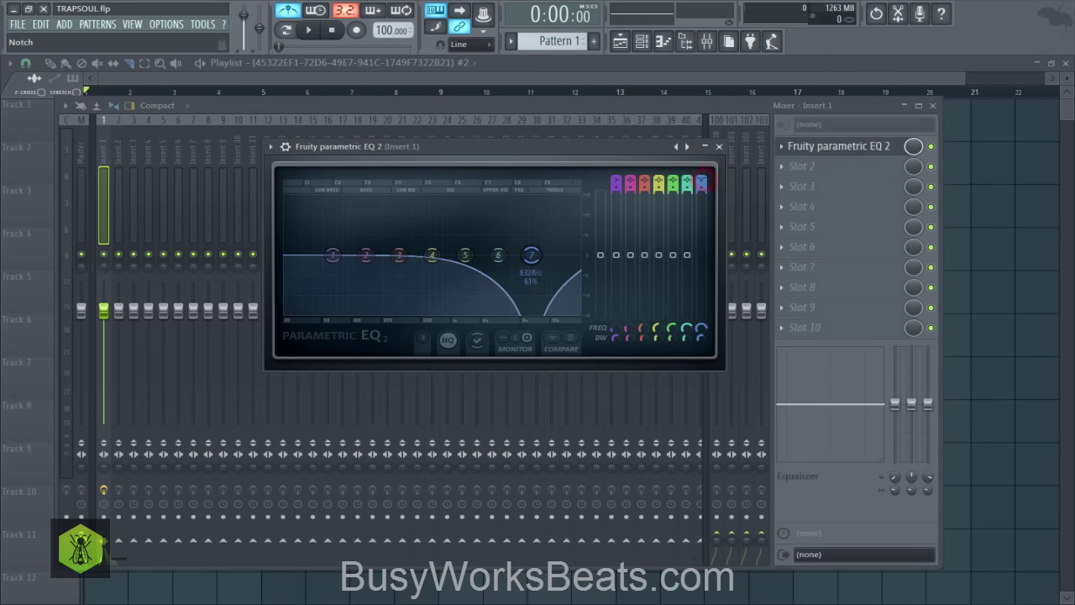
scroll(702, 187, up, 1)
key(space)
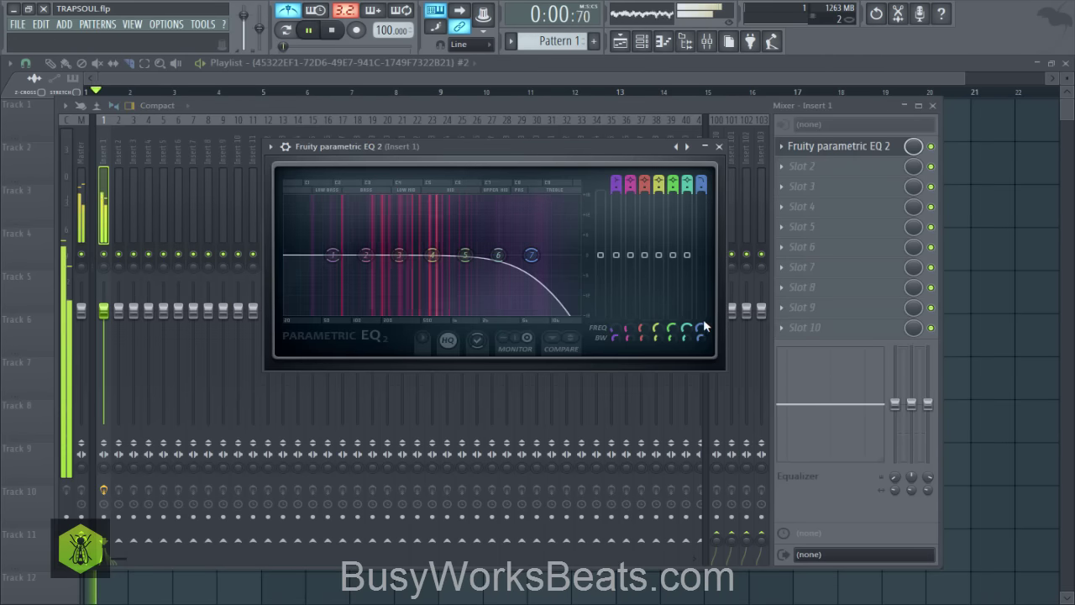
- Lower the Insert 1 fader by ear, close the EQ and mixer, and save the project
click(719, 146)
drag(104, 310, 103, 346)
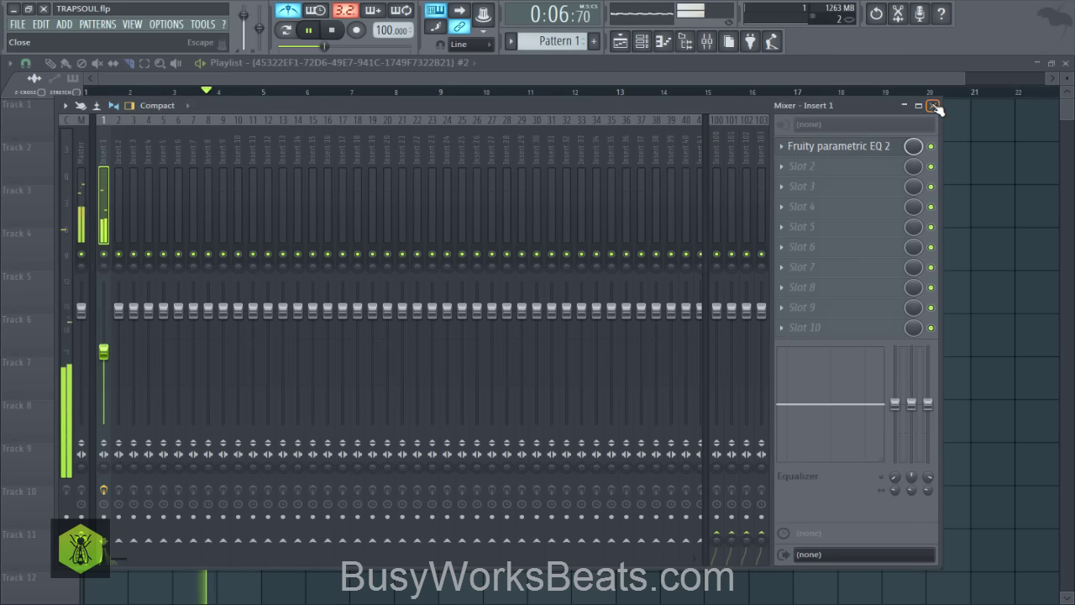
click(933, 106)
key(ctrl+s)
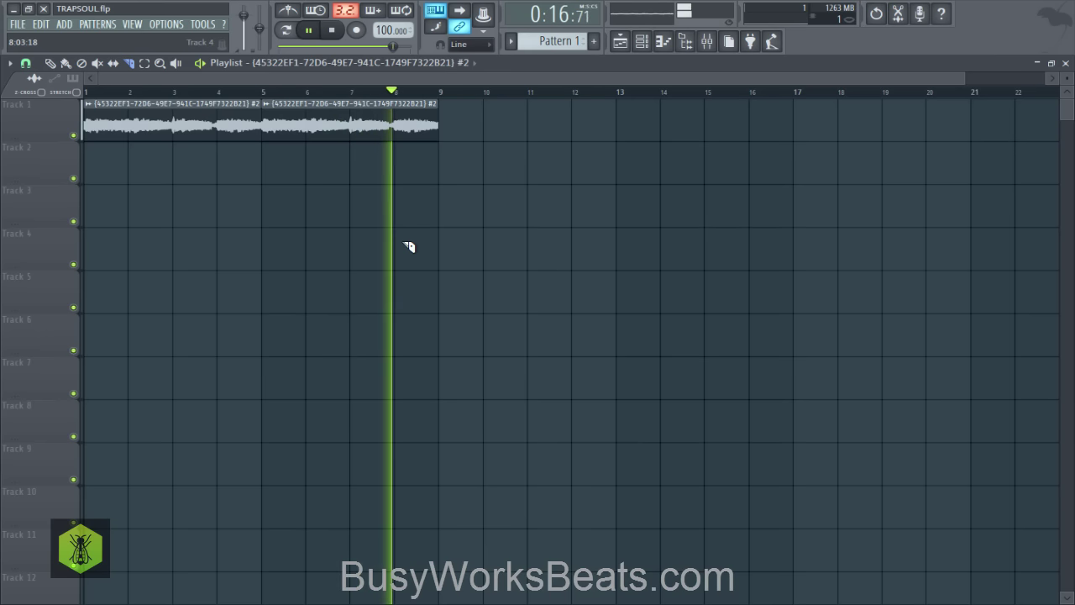
key(space)
key(ctrl+s)
- Show the Unsorted channels in the channel rack and examine Pattern 1's Nexus chord notes in the piano roll
click(651, 48)
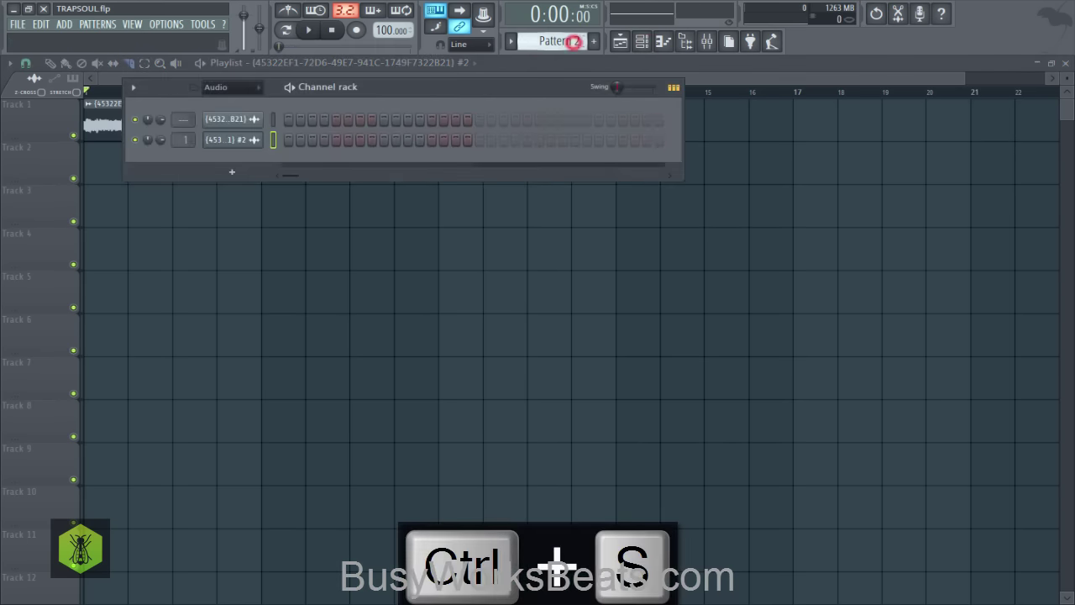
scroll(571, 42, up, 1)
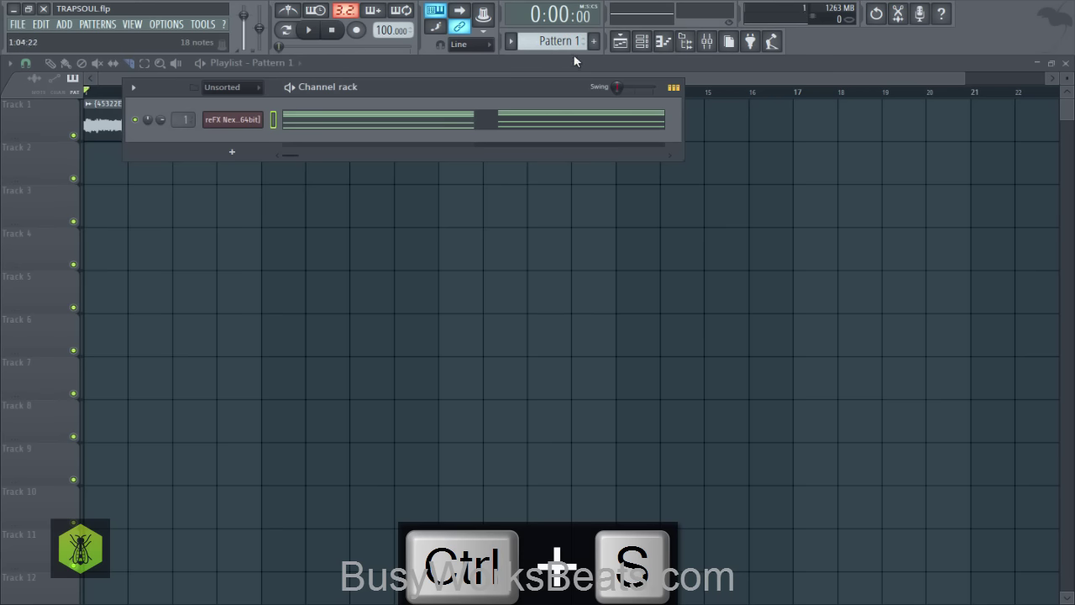
scroll(571, 42, down, 1)
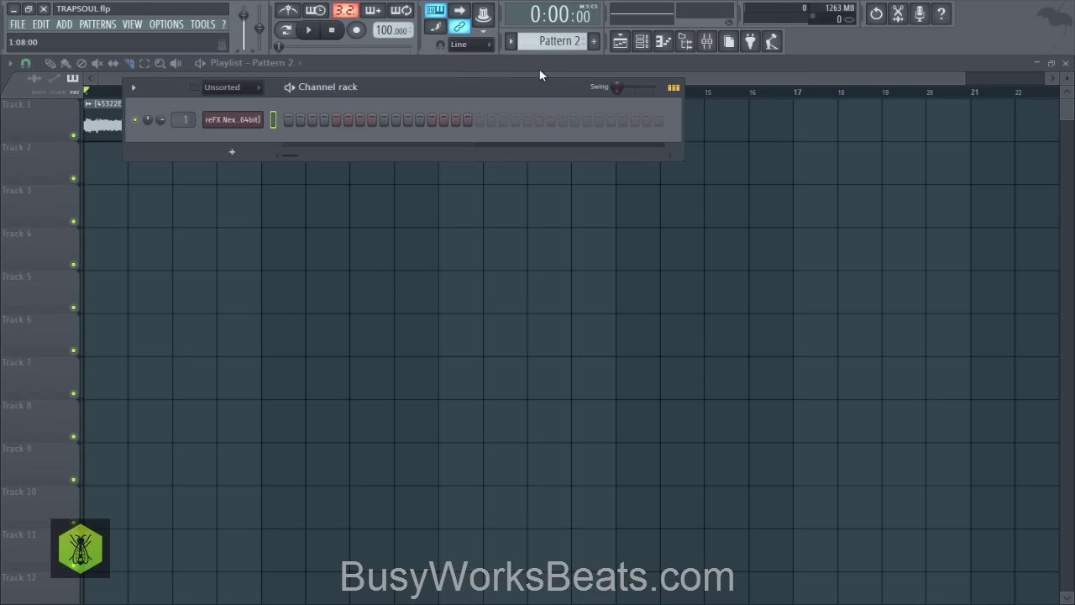
scroll(546, 42, up, 1)
click(563, 125)
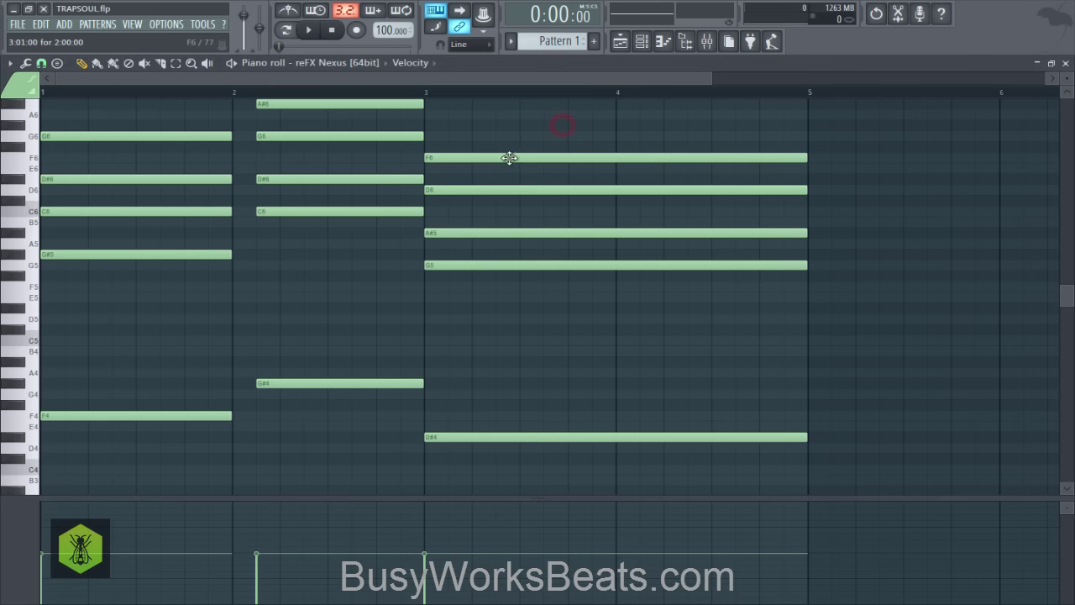
scroll(539, 416, down, 2)
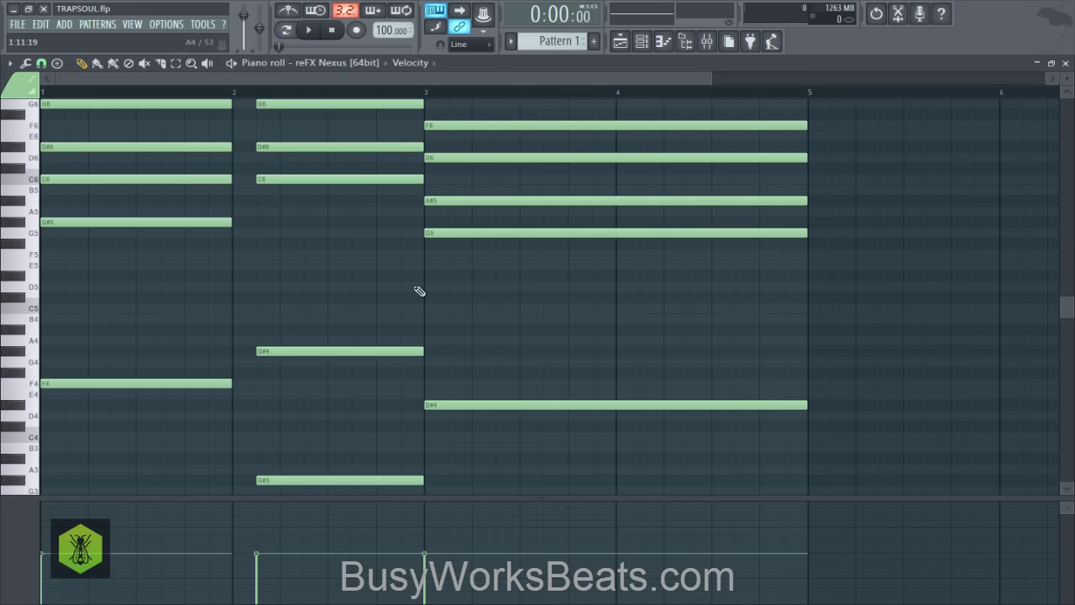
click(1065, 63)
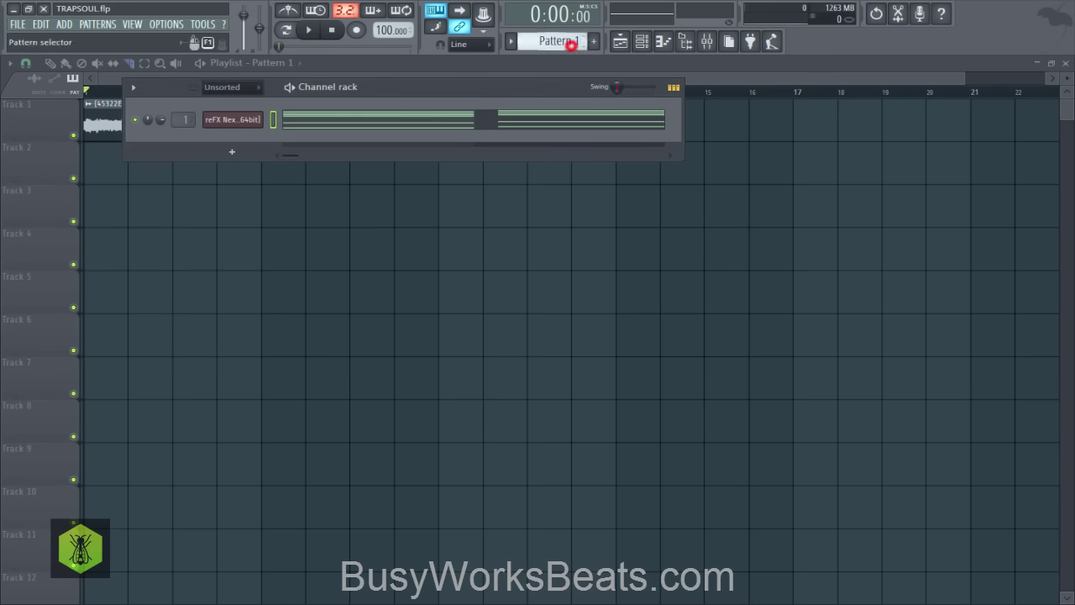
- Switch to Pattern 2 and open the 808 Science Drums folder under BusyWorksBeats.com in the browser
scroll(569, 41, down, 1)
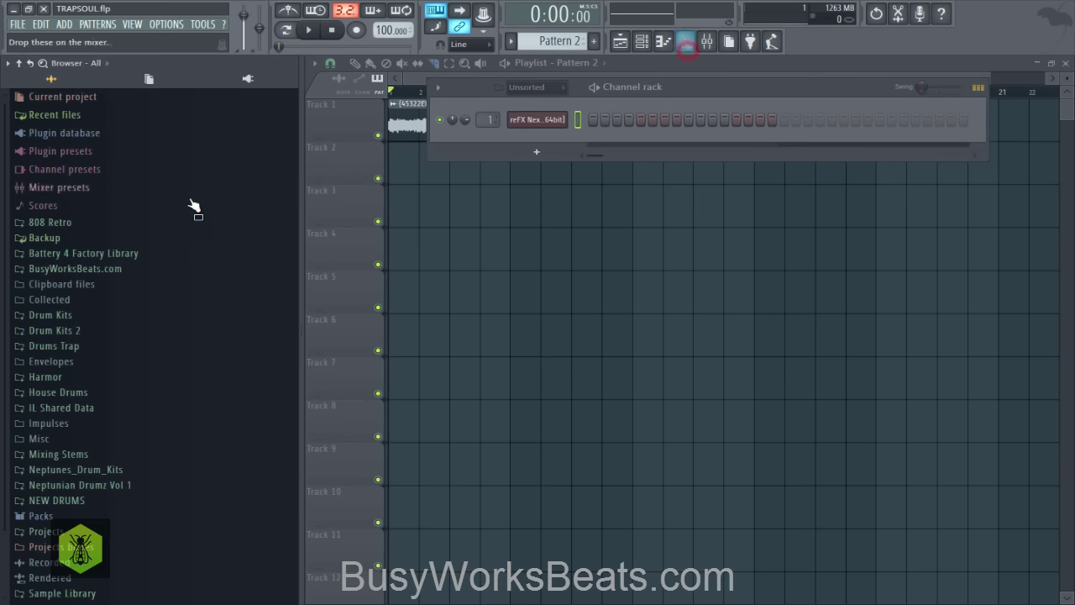
click(686, 42)
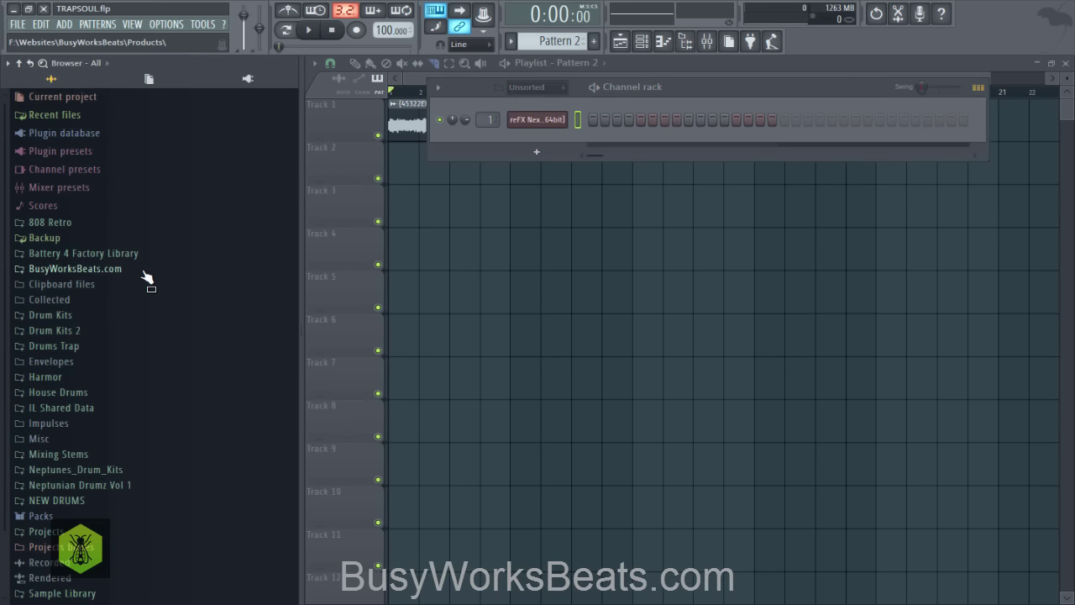
click(142, 271)
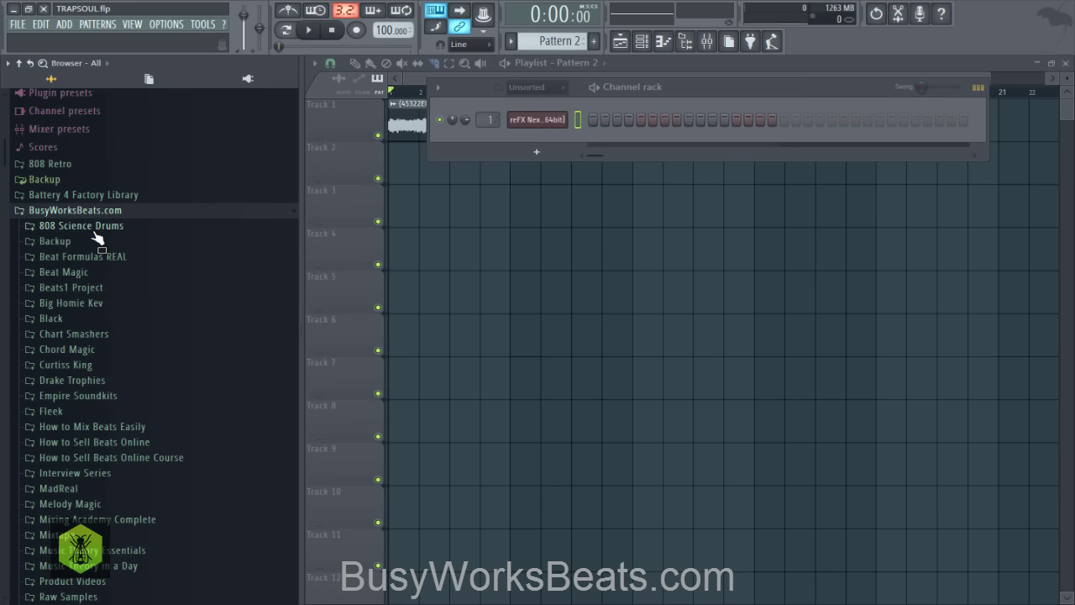
click(94, 229)
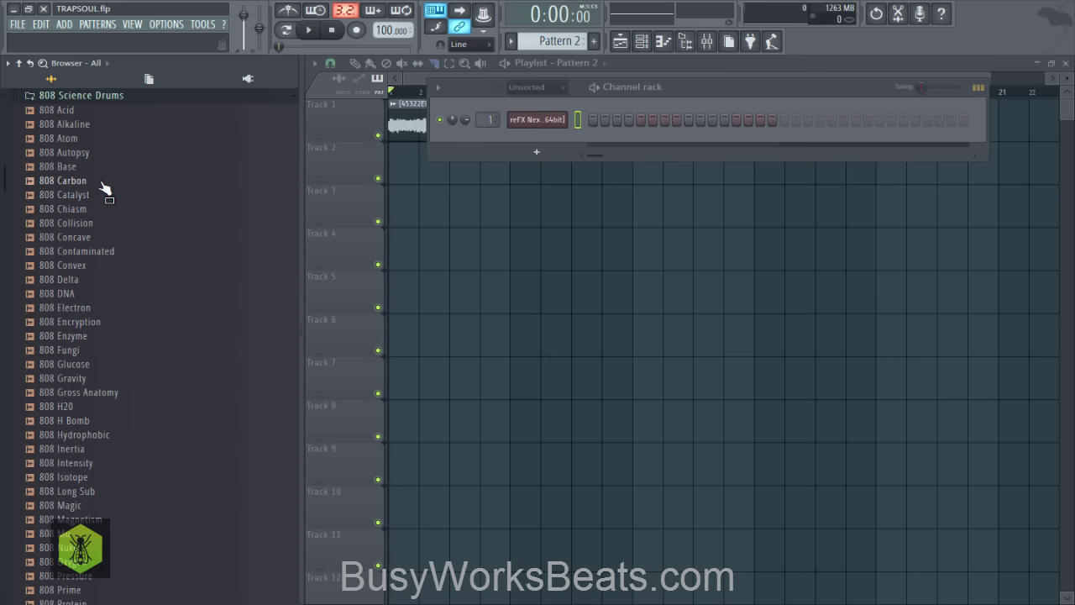
- Preview the 808 Carbon sample, load it into a new channel and hide the browser
click(101, 181)
right_click(104, 180)
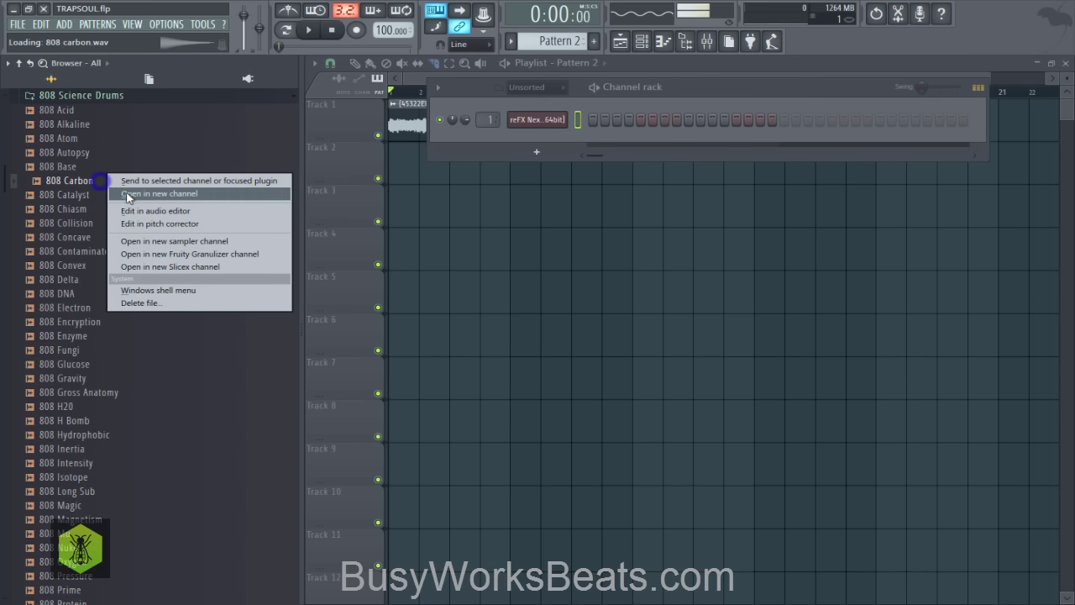
click(128, 194)
scroll(488, 139, up, 2)
click(663, 42)
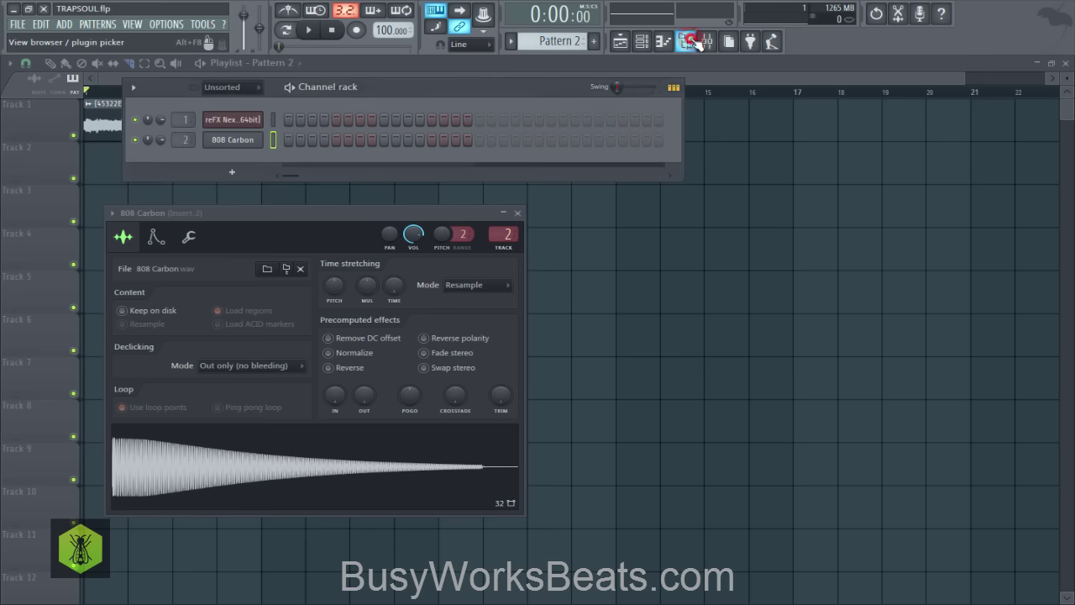
- Set the 808 Carbon channel's root note to A4, close its settings and save the project
click(172, 237)
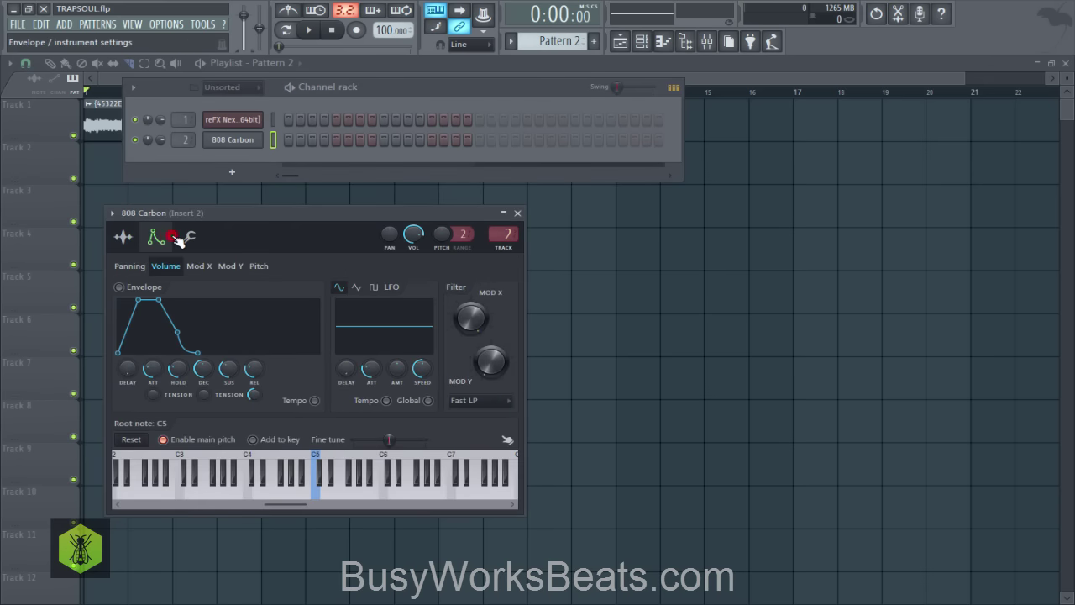
right_click(295, 458)
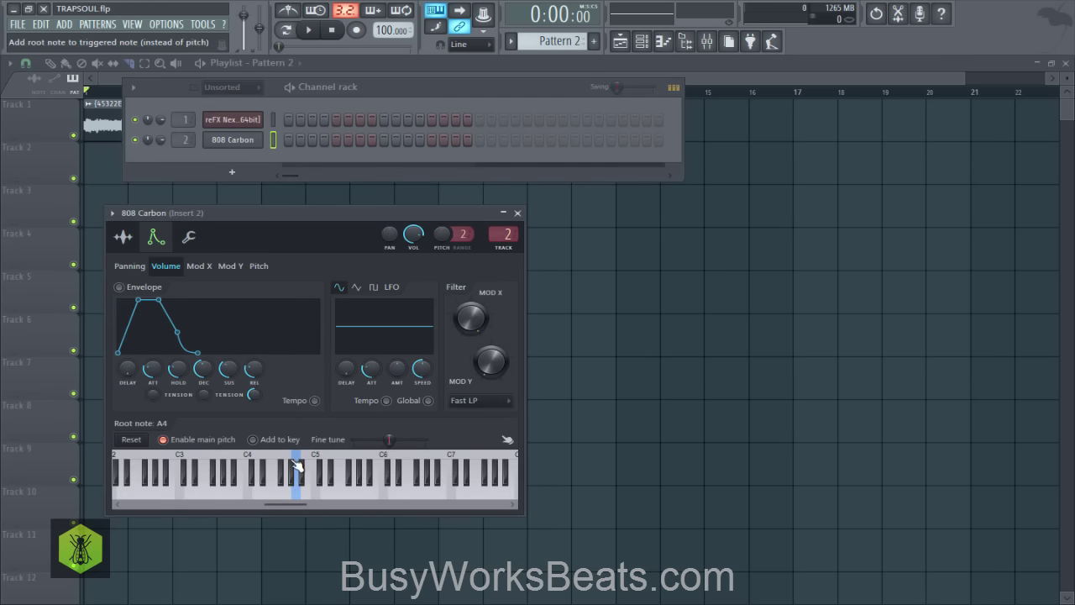
click(124, 238)
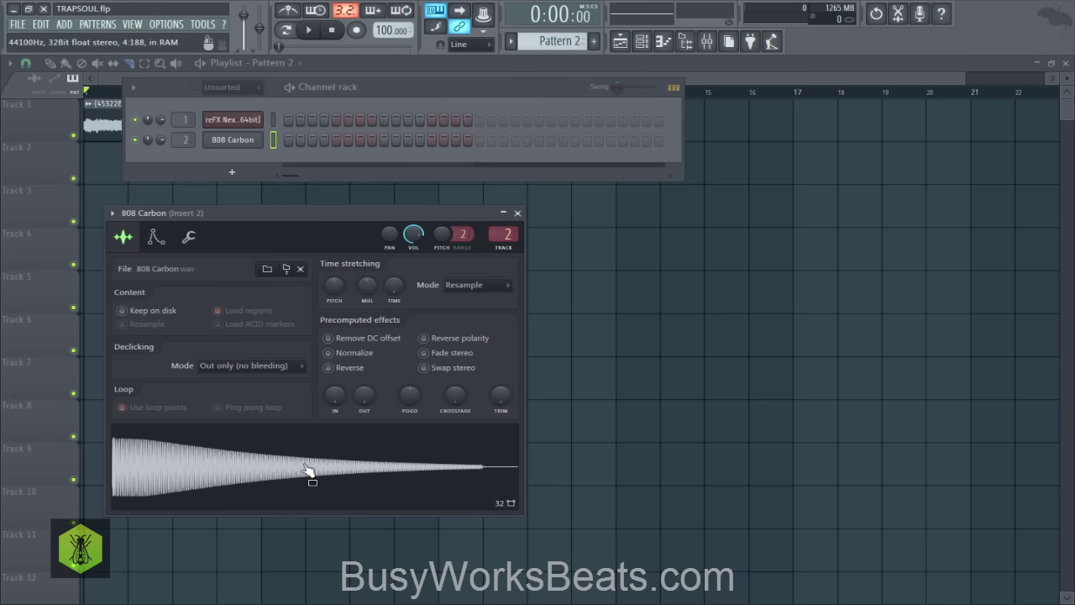
click(517, 213)
key(ctrl+s)
click(339, 259)
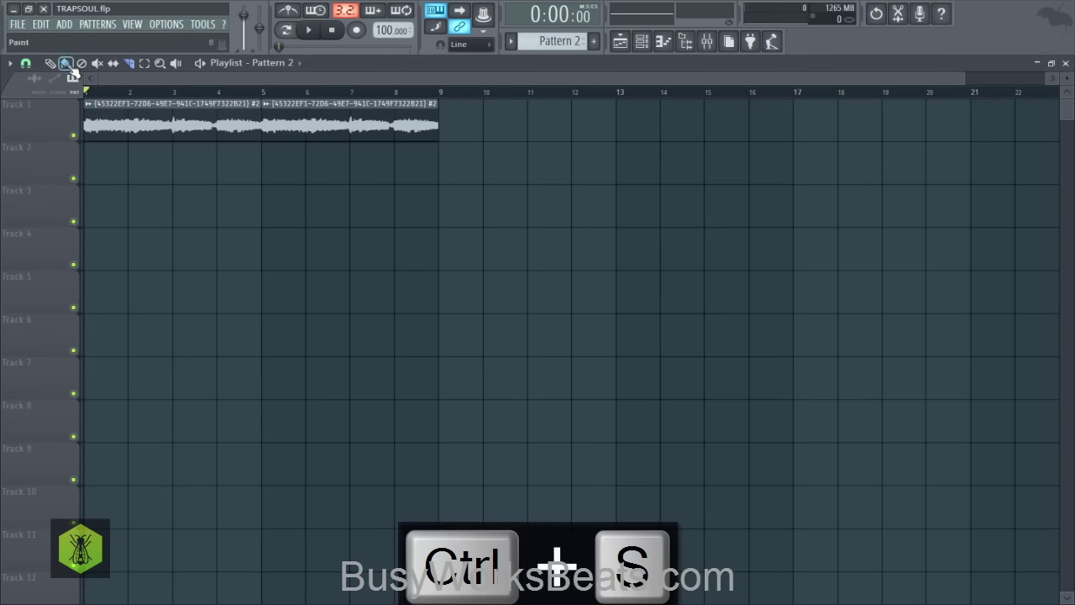
- Place a Pattern 2 clip at the start of Track 2 in the playlist and save the project
click(100, 171)
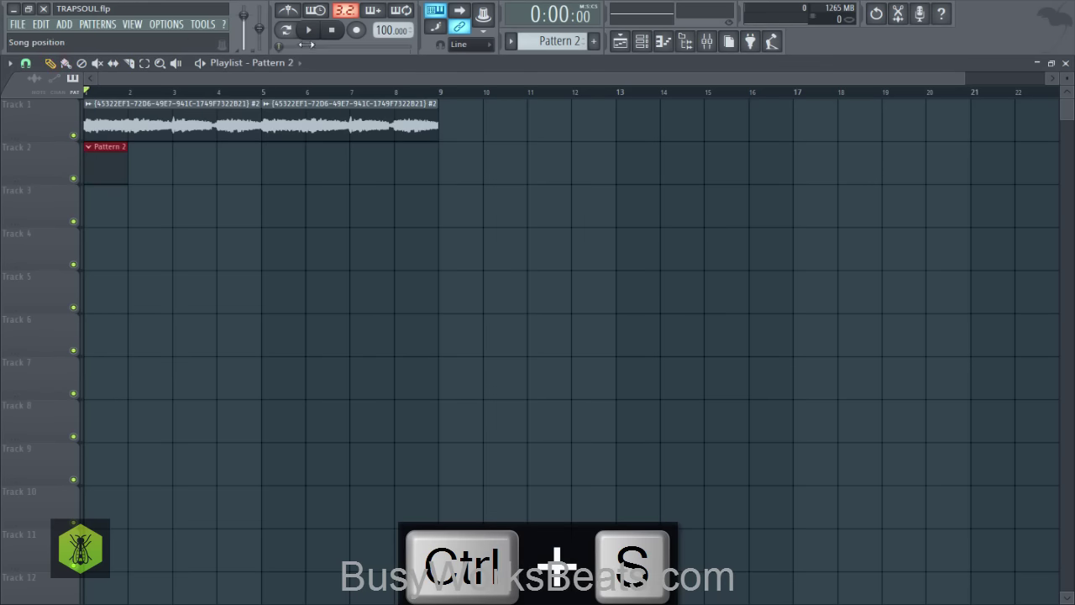
key(ctrl+s)
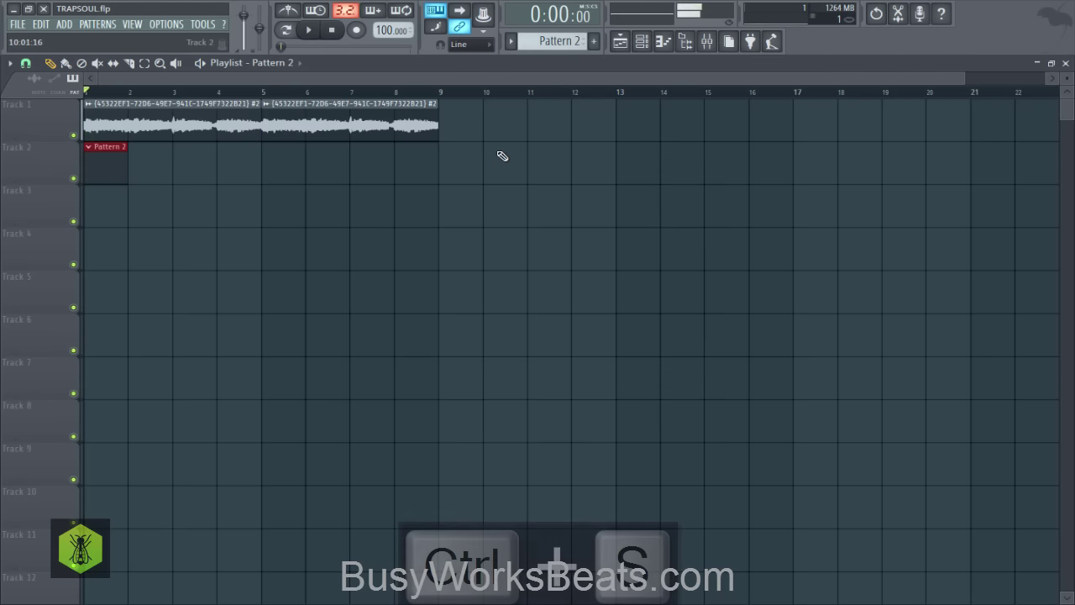
- Open the piano roll of the 808 Carbon channel in Pattern 2
click(642, 41)
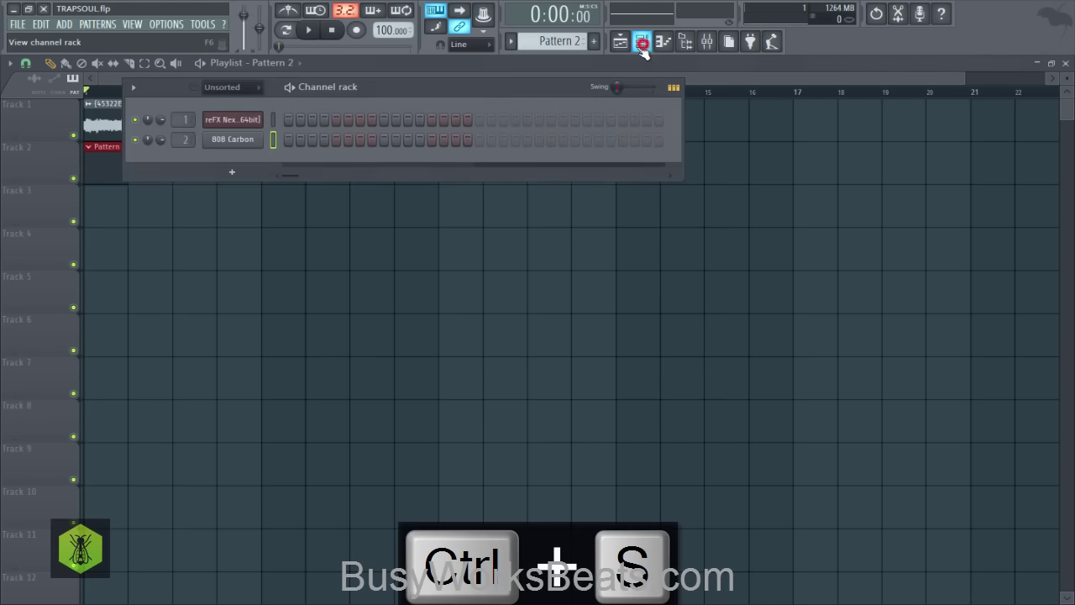
right_click(253, 144)
click(276, 144)
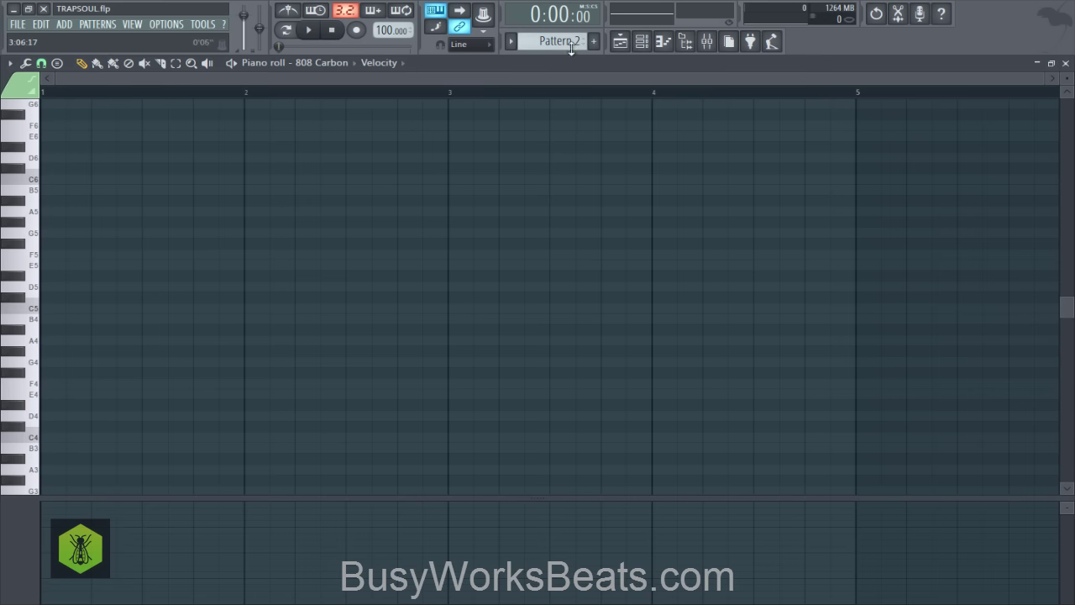
- Copy Pattern 1's reFX Nexus chord notes and paste them into the Nexus channel of Pattern 2
drag(571, 49, 568, 43)
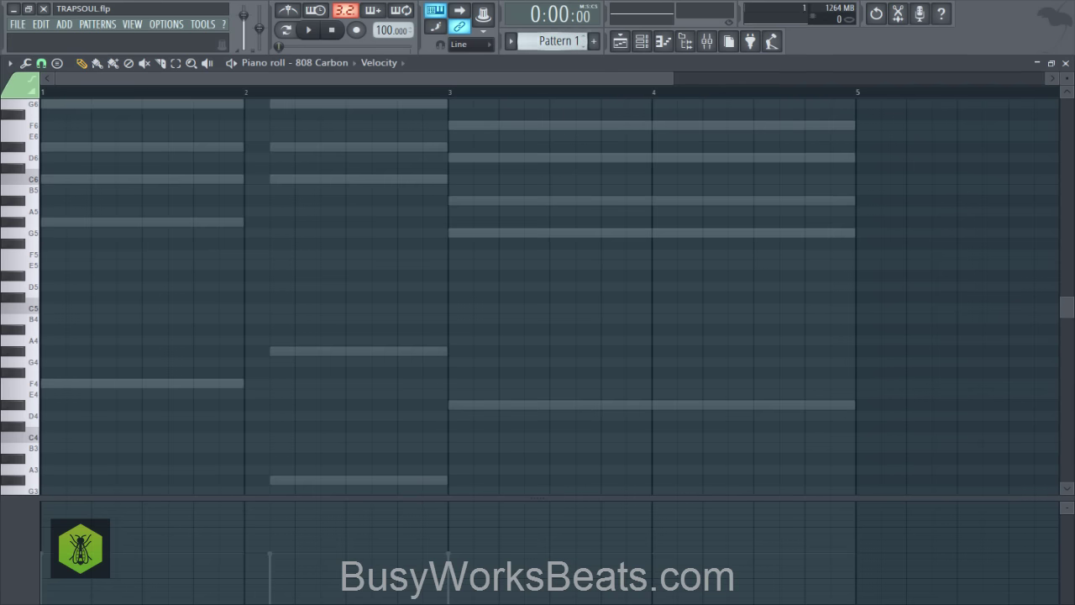
click(641, 41)
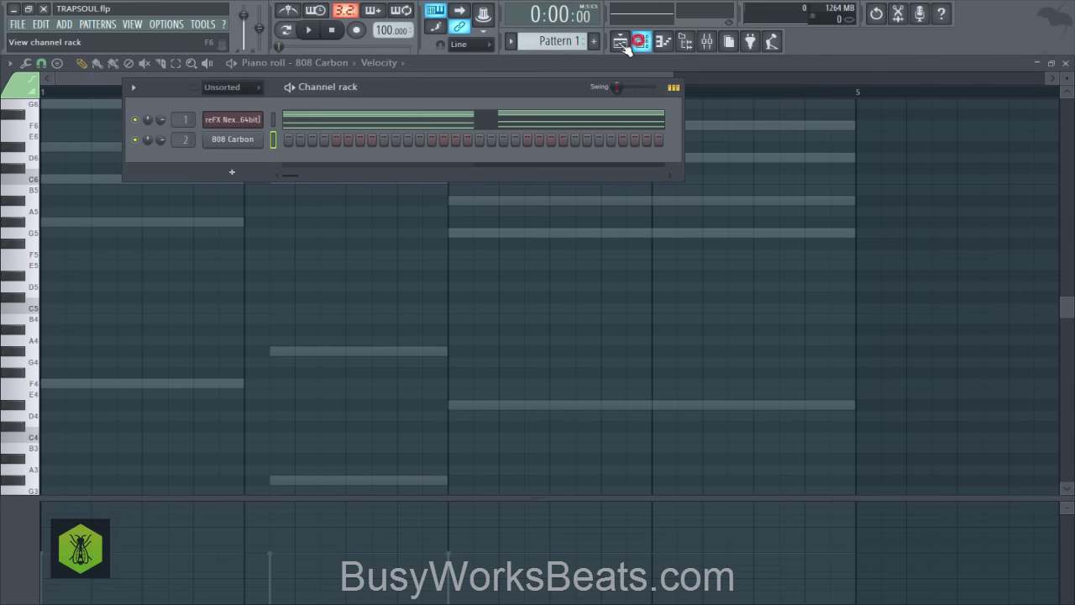
click(274, 119)
key(ctrl+c)
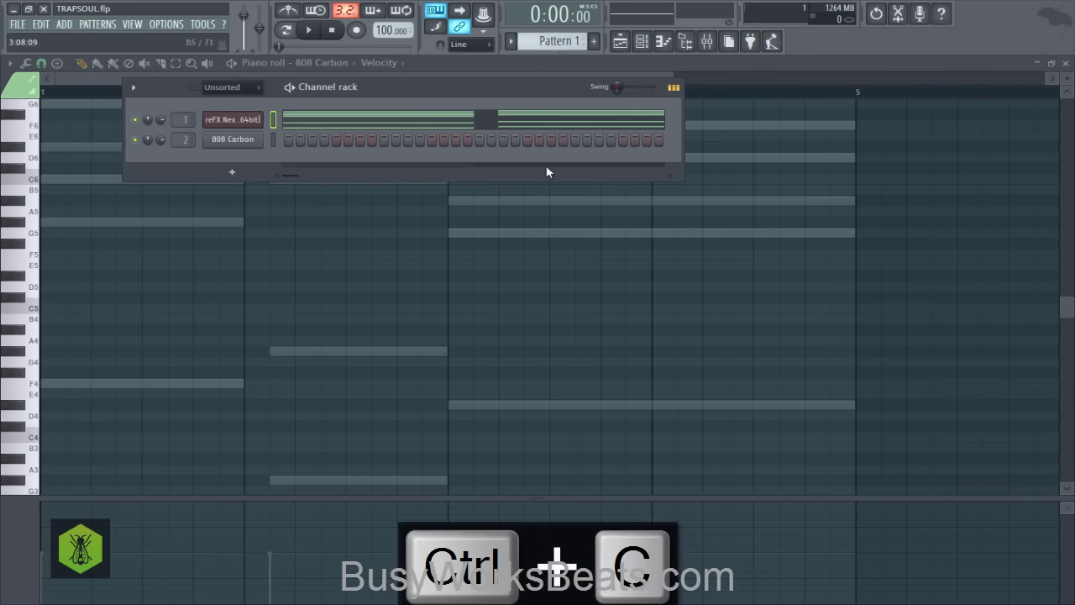
drag(556, 42, 556, 47)
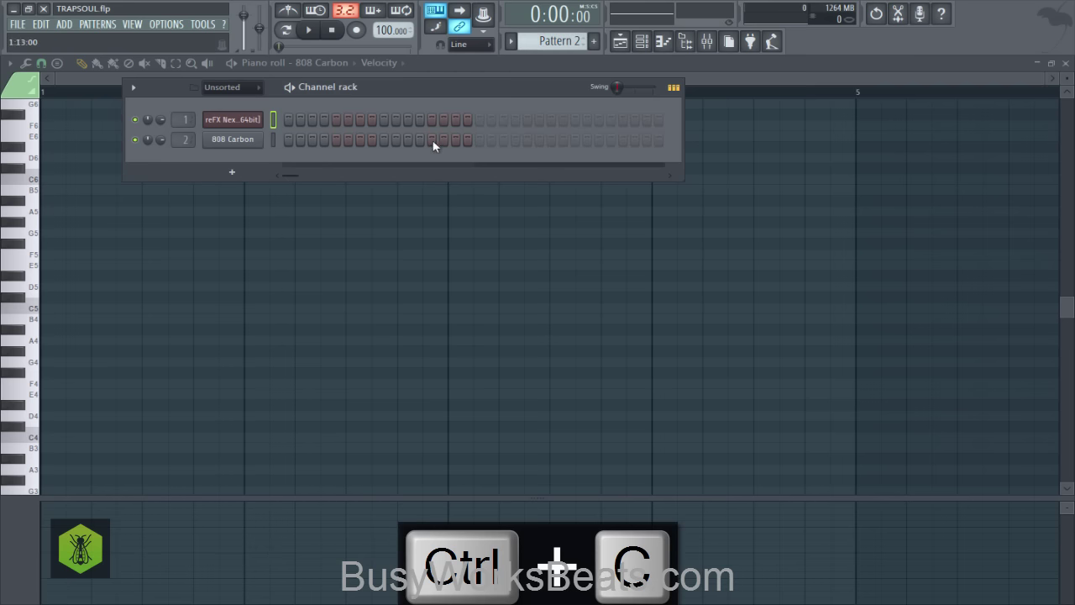
click(284, 210)
key(ctrl+v)
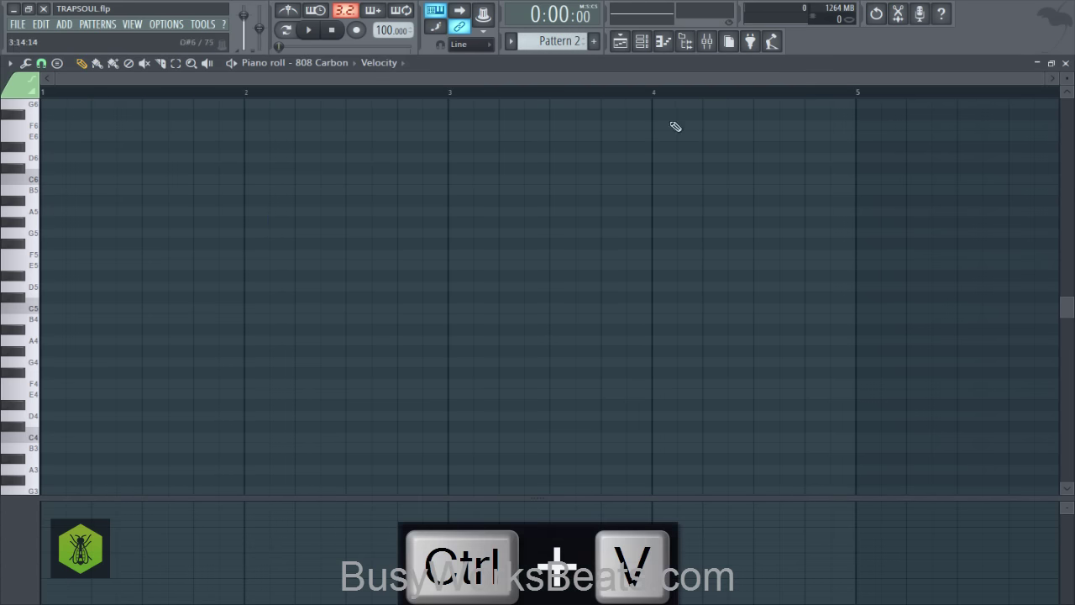
- Show Pattern 2's reFX Nexus notes in the piano roll
click(643, 43)
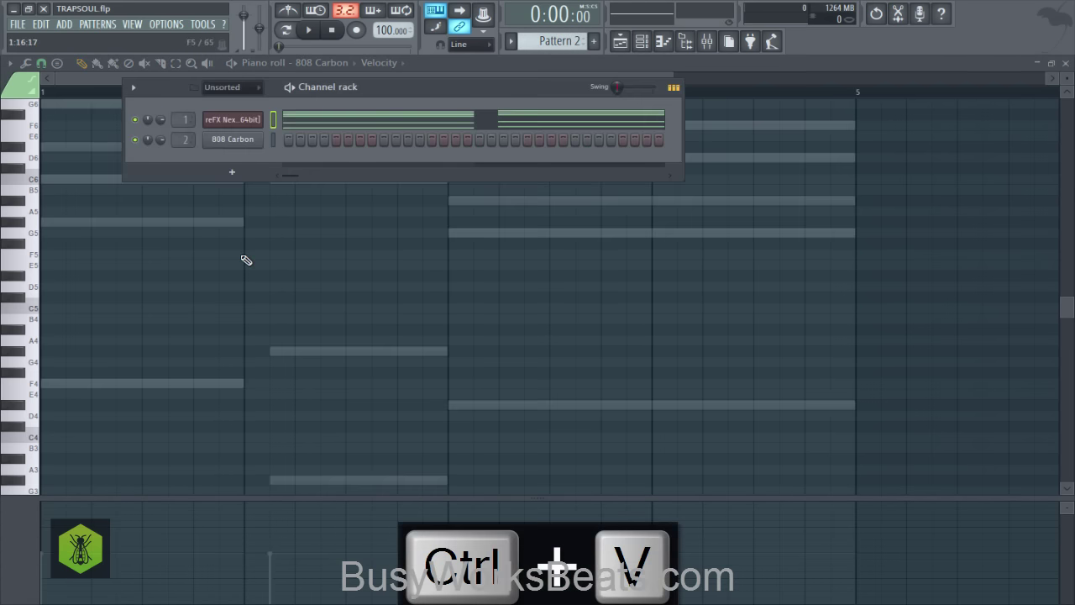
click(285, 232)
click(322, 63)
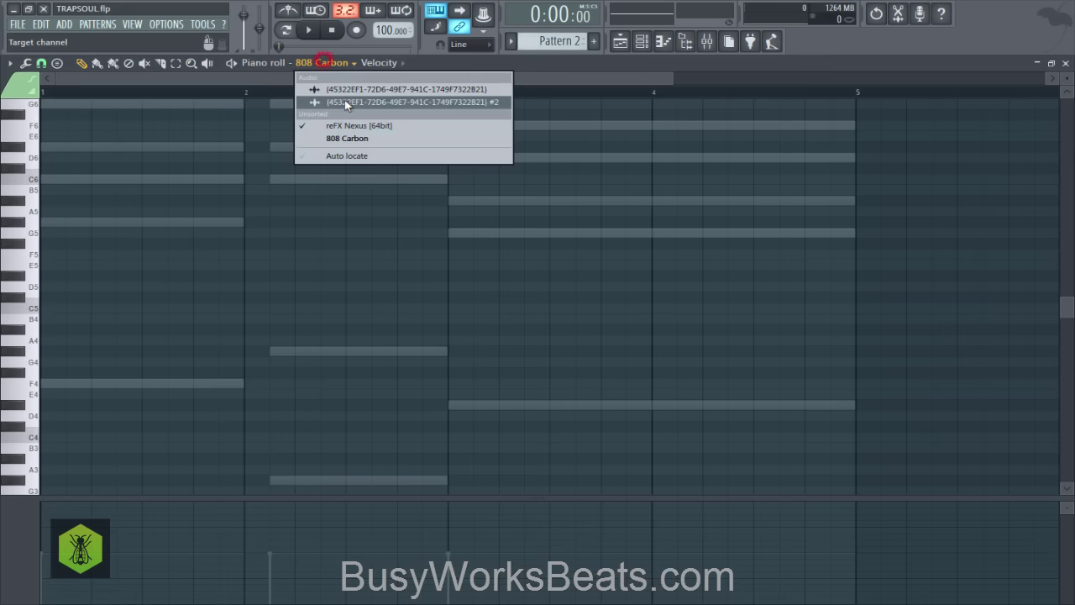
click(355, 126)
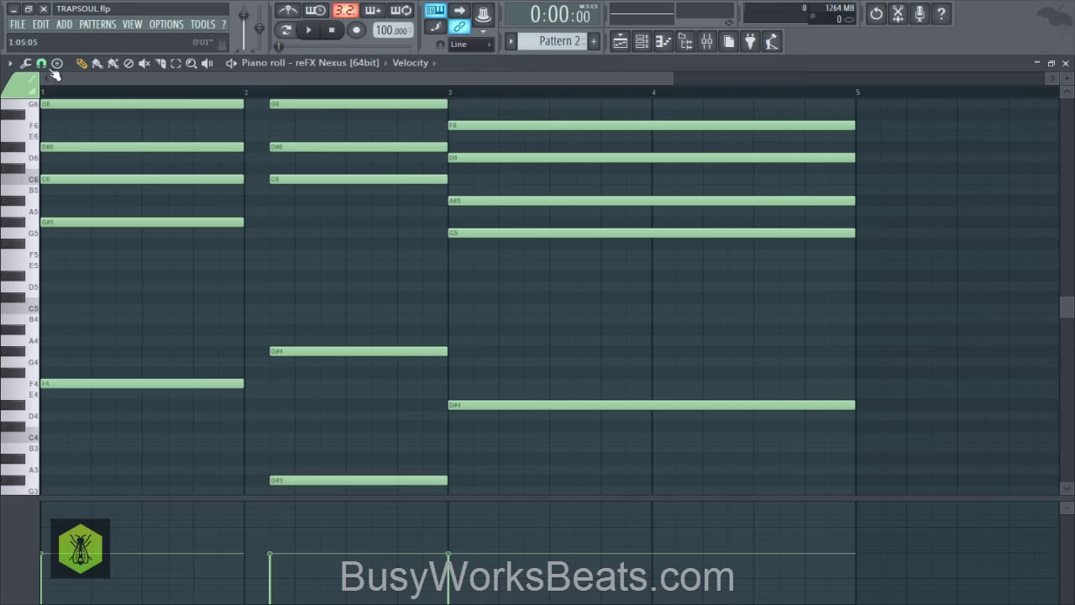
- Flip the Nexus notes horizontally with Preserve start times turned off, and accept the result
click(25, 63)
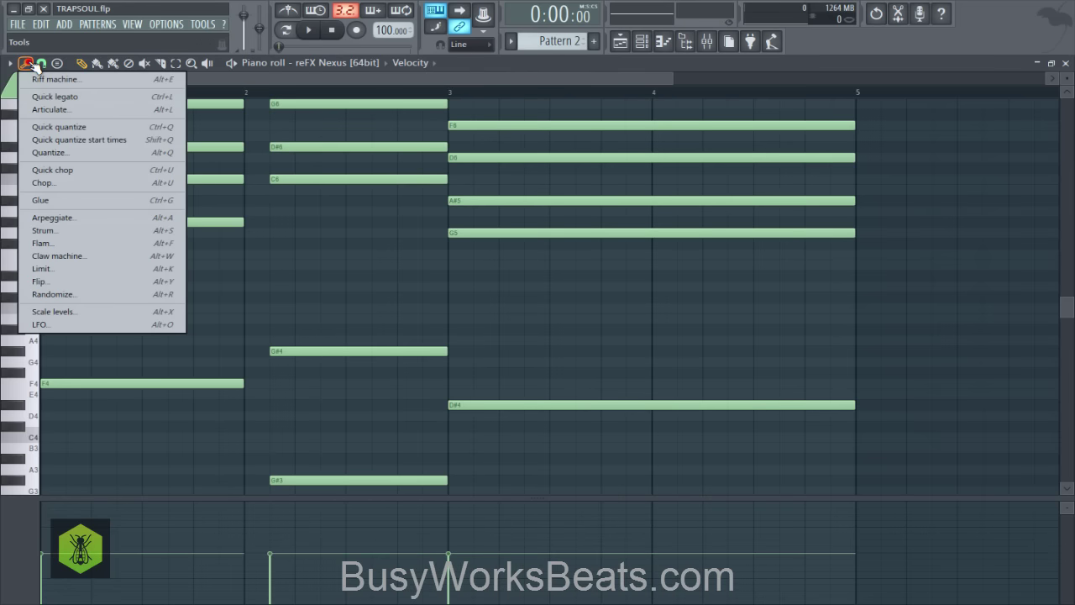
click(73, 279)
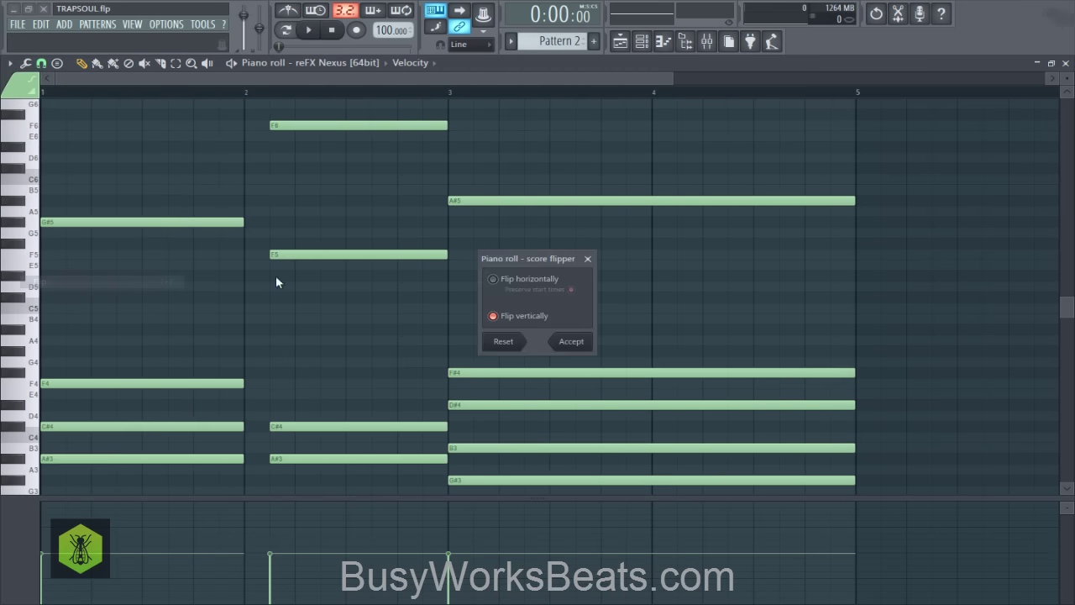
click(507, 318)
click(519, 280)
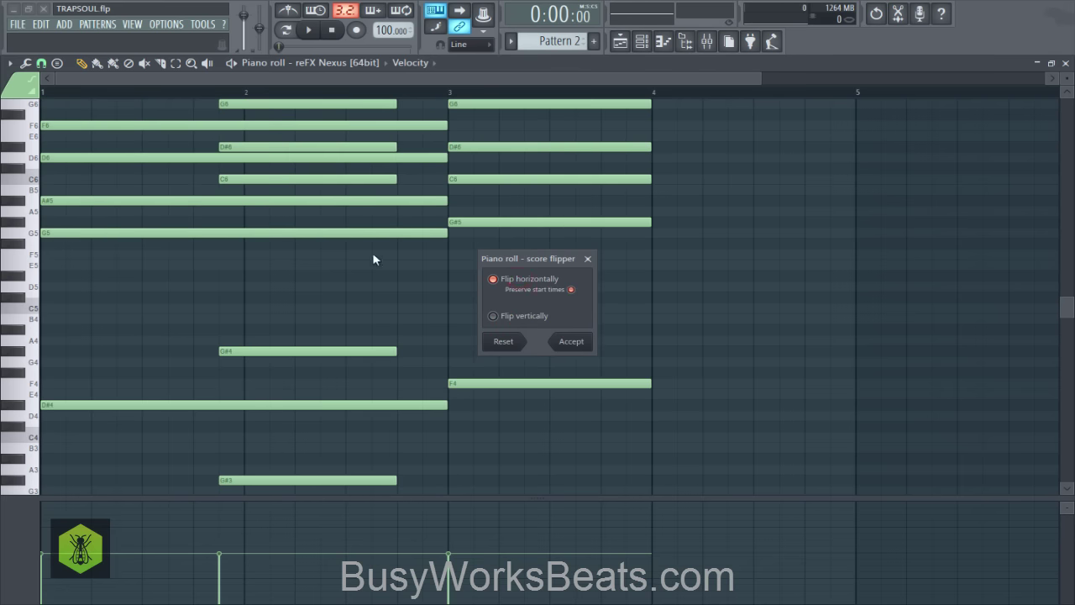
click(571, 289)
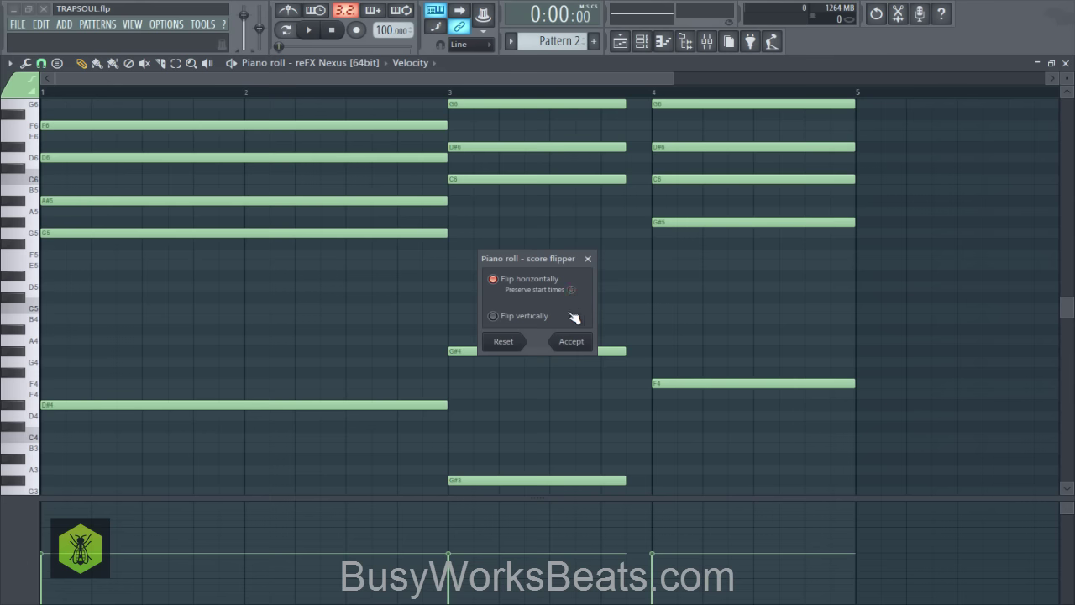
click(571, 290)
click(570, 290)
click(573, 341)
- Lower the velocity of all the flipped Nexus notes in Pattern 2 to the minimum
scroll(462, 311, down, 5)
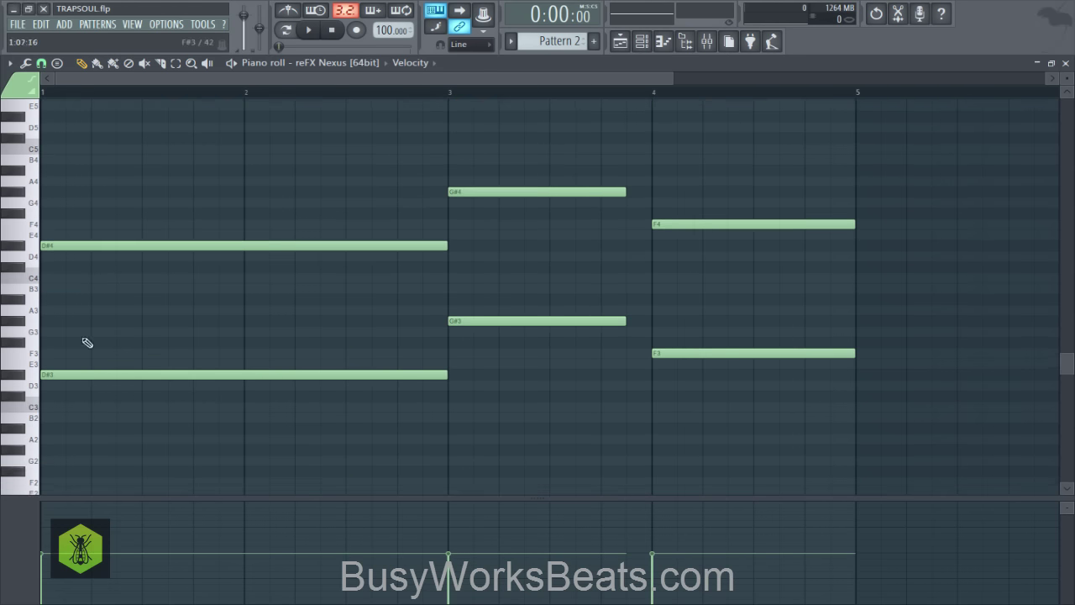
scroll(511, 305, up, 4)
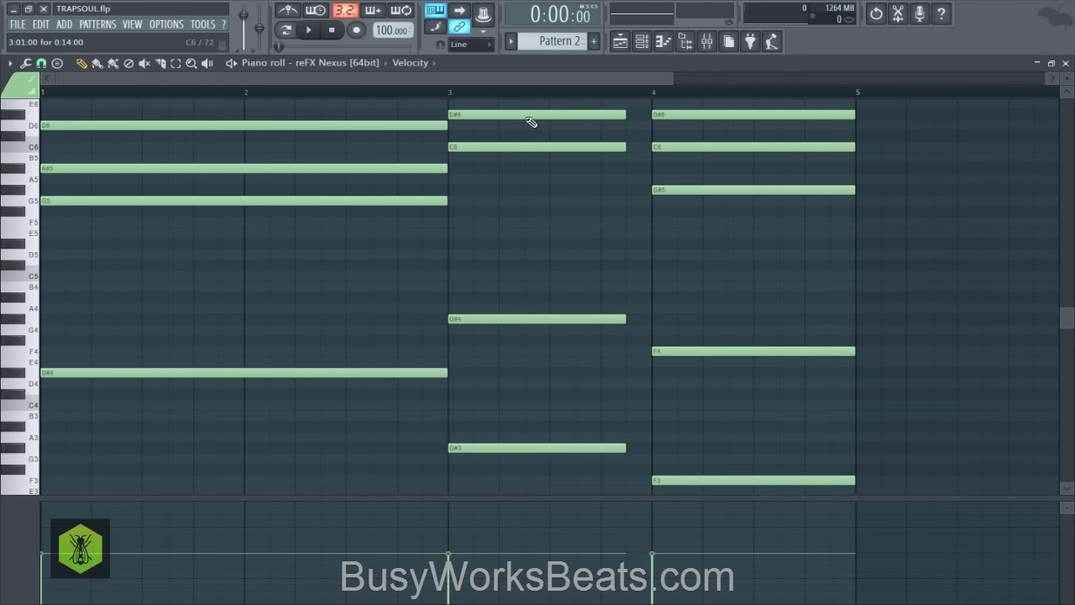
click(688, 547)
drag(688, 548, 252, 598)
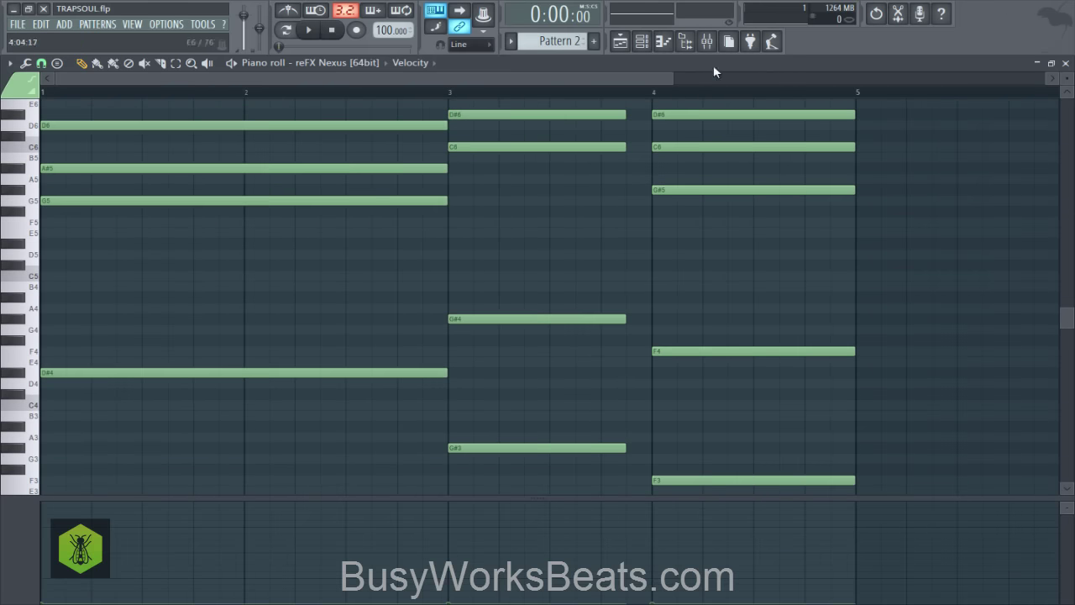
- Show the channel rack briefly and save the project
click(663, 41)
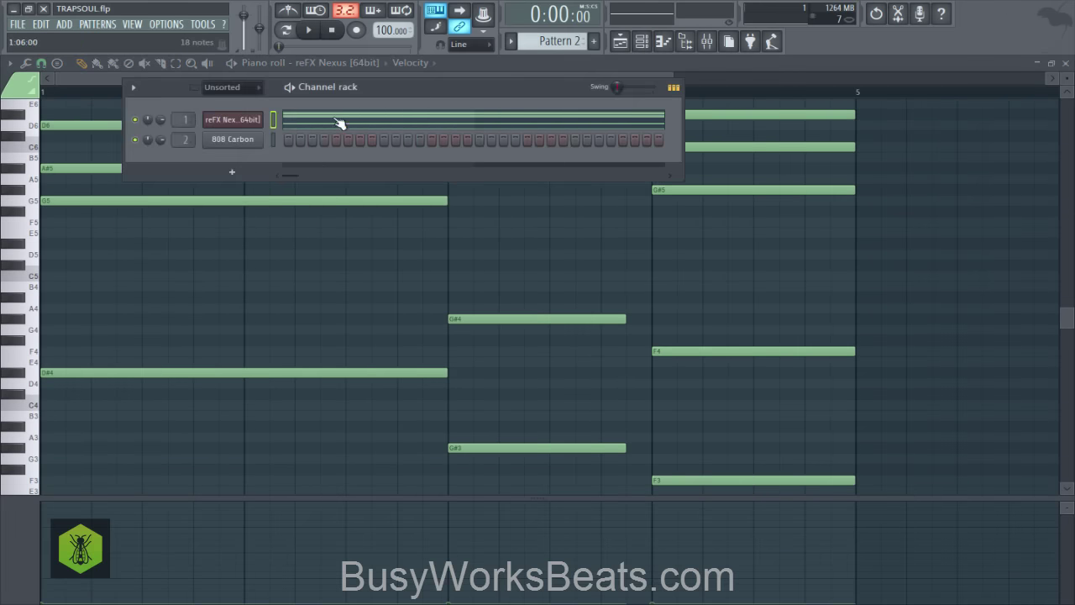
right_click(135, 119)
right_click(141, 119)
right_click(141, 119)
key(ctrl+s)
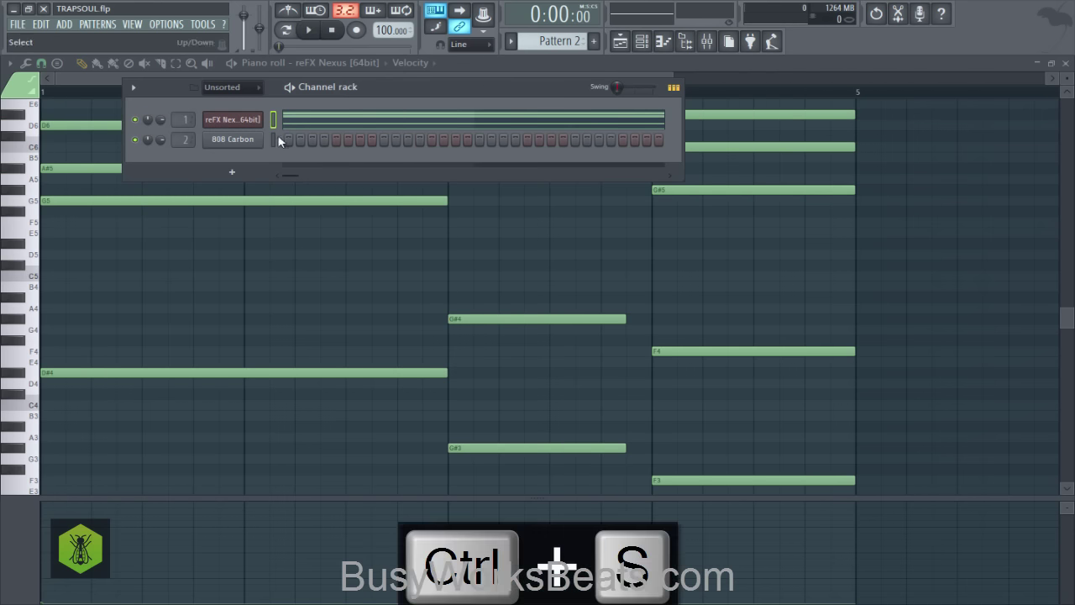
click(151, 286)
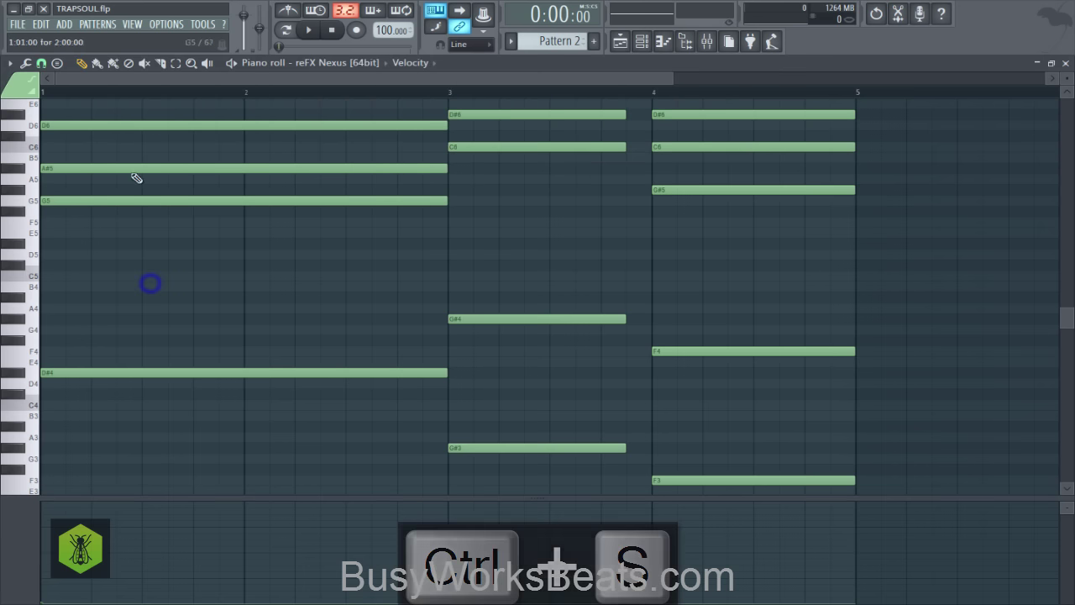
- Check the Ghost channels setting among the piano roll helpers
click(9, 63)
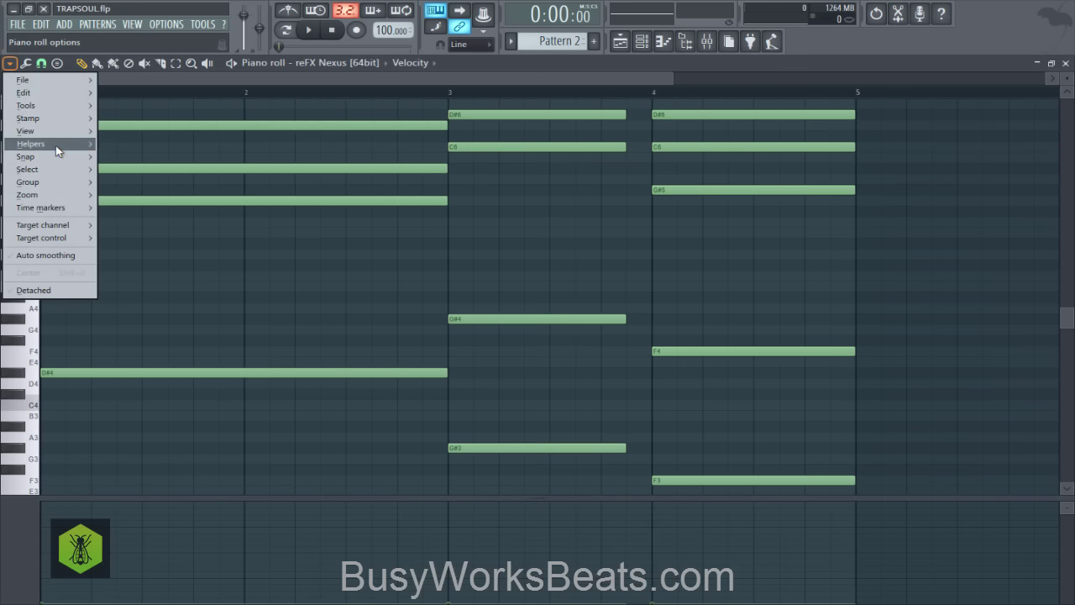
mouse_move(55, 144)
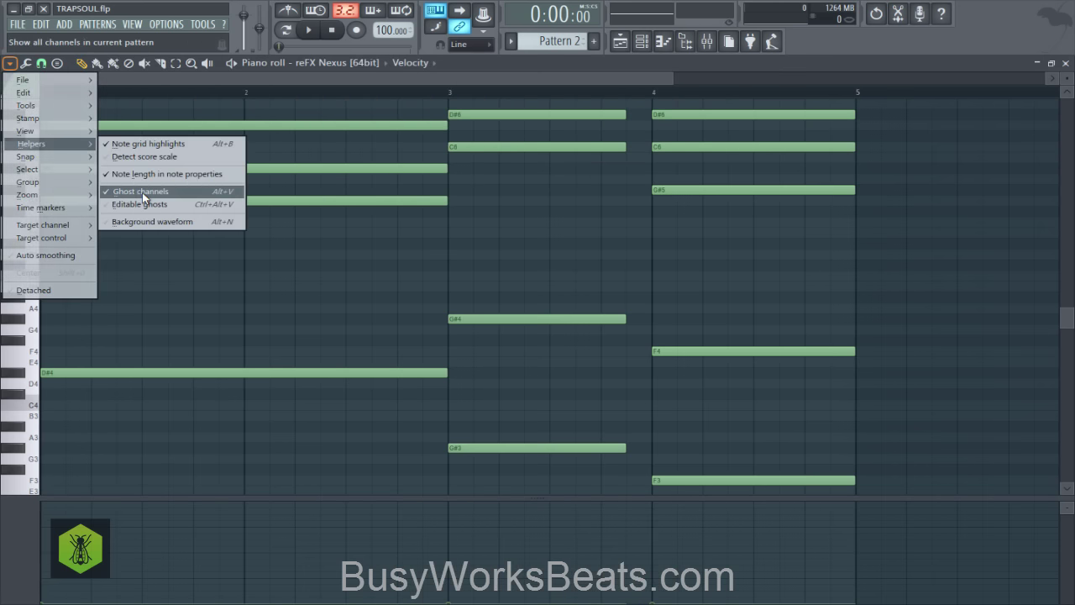
click(295, 219)
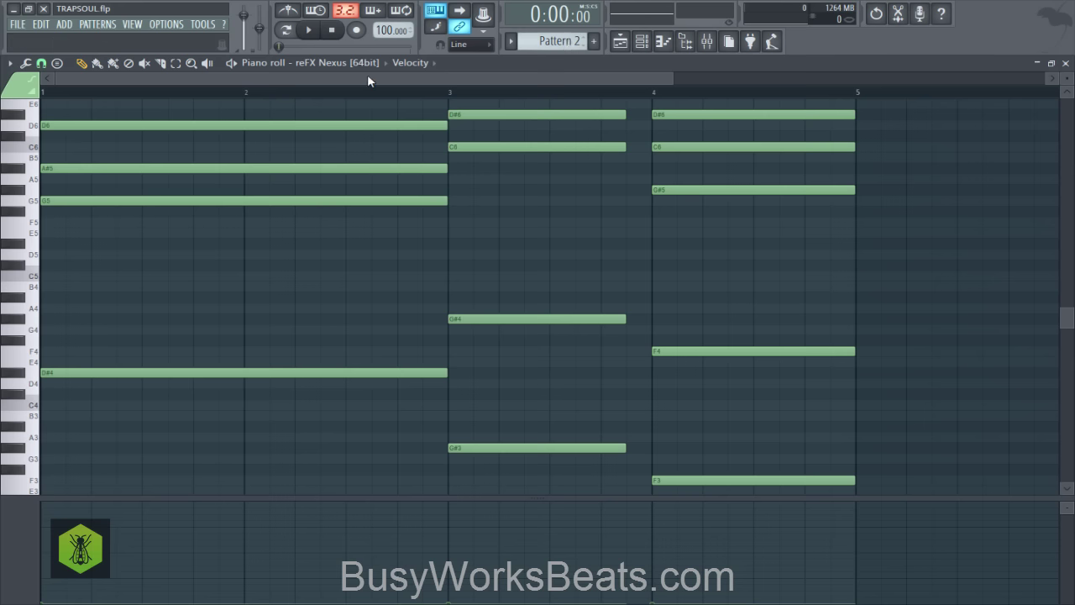
- Open the 808 Carbon piano roll over the ghosted Nexus chords and save the project
click(663, 41)
right_click(242, 146)
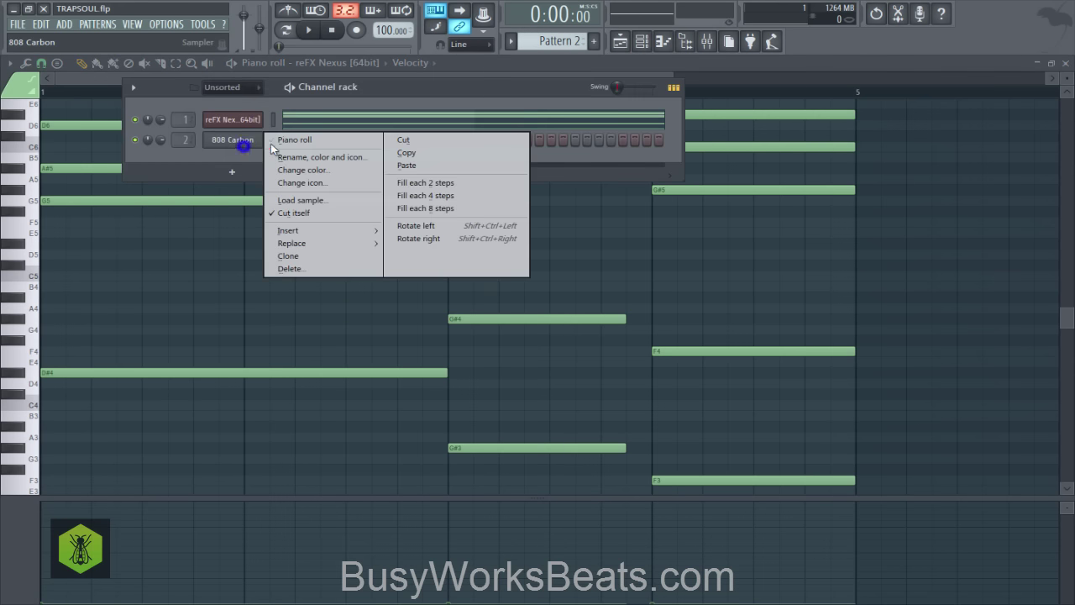
click(284, 142)
scroll(305, 249, up, 3)
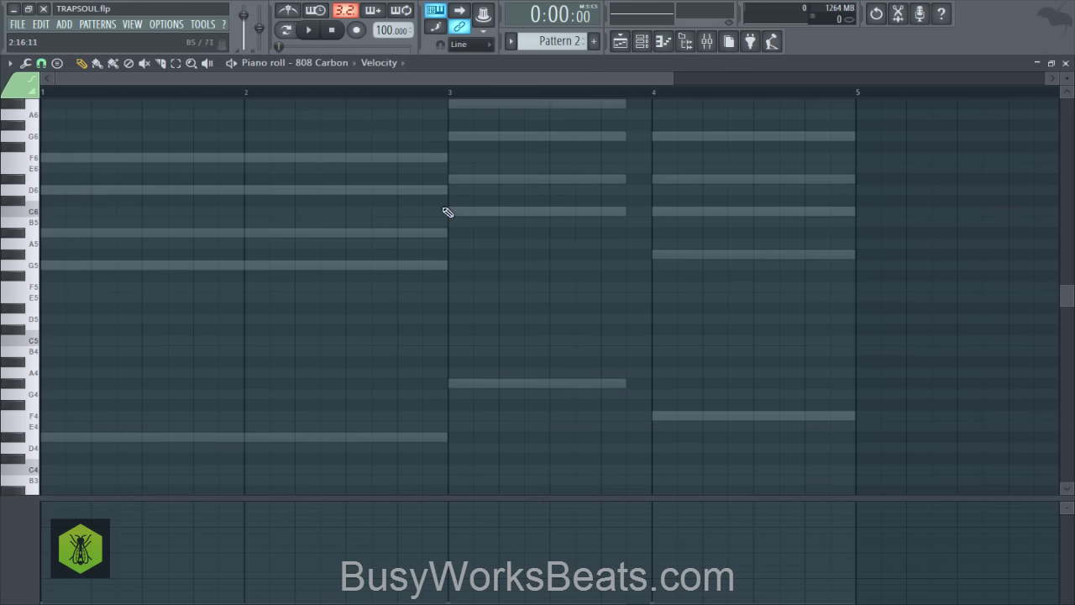
key(ctrl+s)
scroll(303, 297, down, 5)
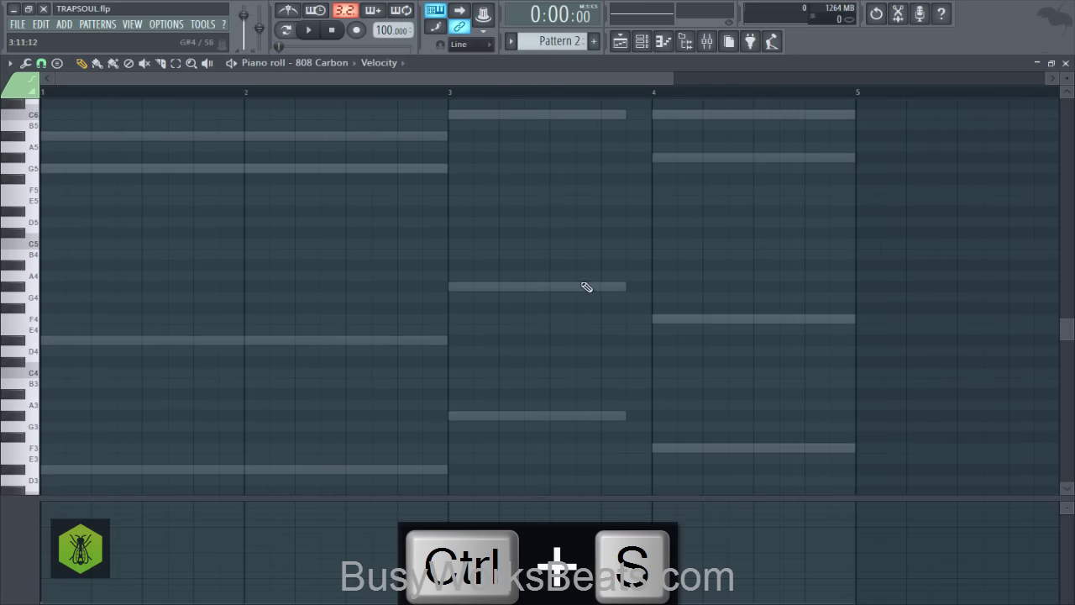
scroll(395, 235, up, 3)
scroll(420, 220, up, 3)
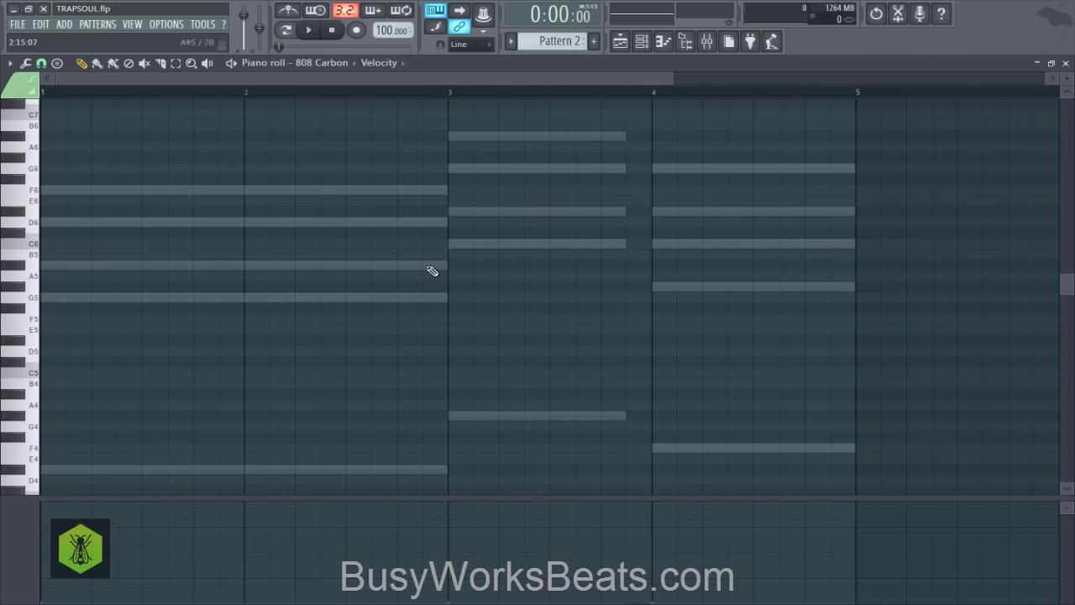
- Try a short 808 Carbon note at bar 1 on A5 and G#5, audition it and delete it
click(63, 297)
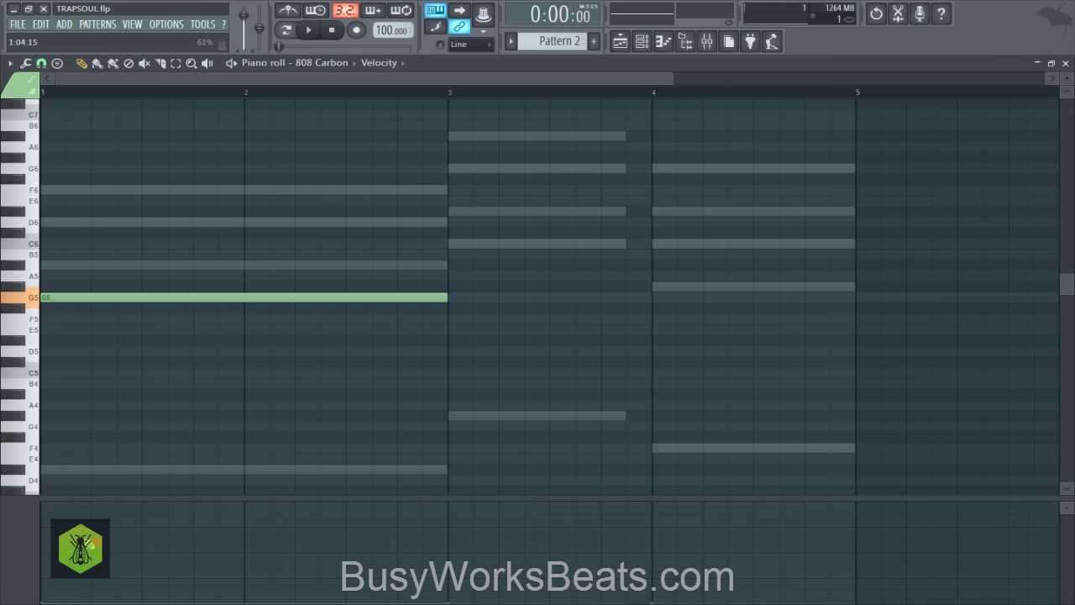
mouse_move(447, 297)
mouse_down()
mouse_move(118, 277)
mouse_move(64, 299)
mouse_move(50, 277)
mouse_up()
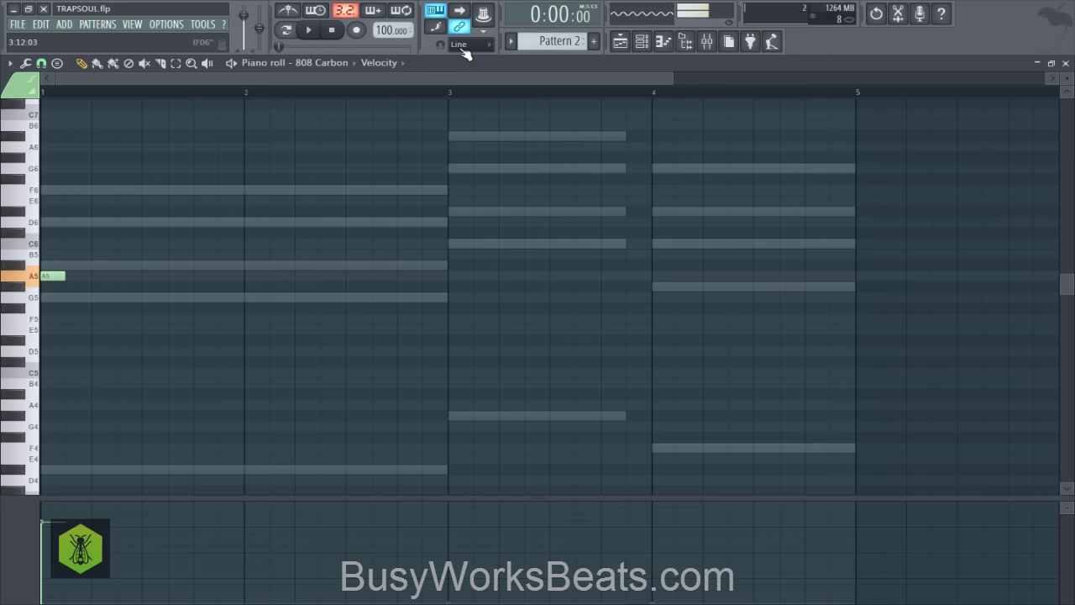
click(640, 41)
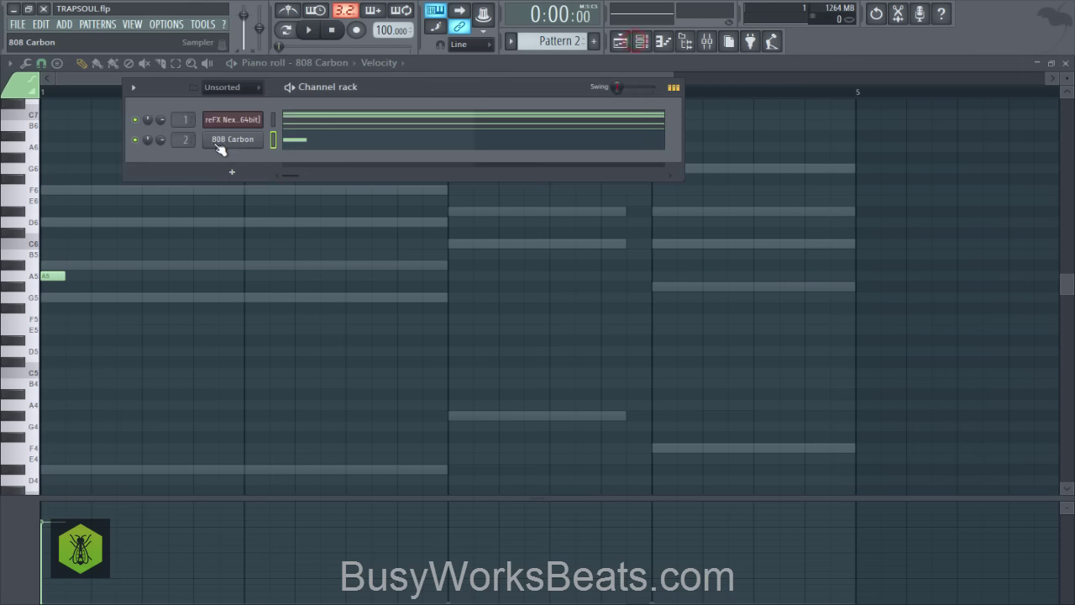
right_click(61, 313)
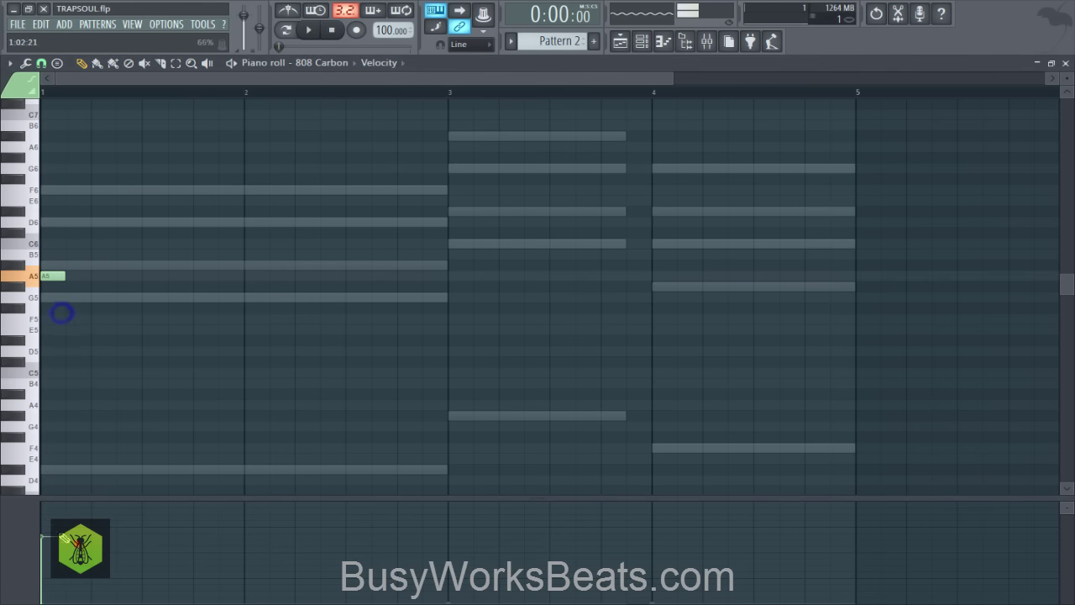
drag(46, 276, 44, 286)
key(space)
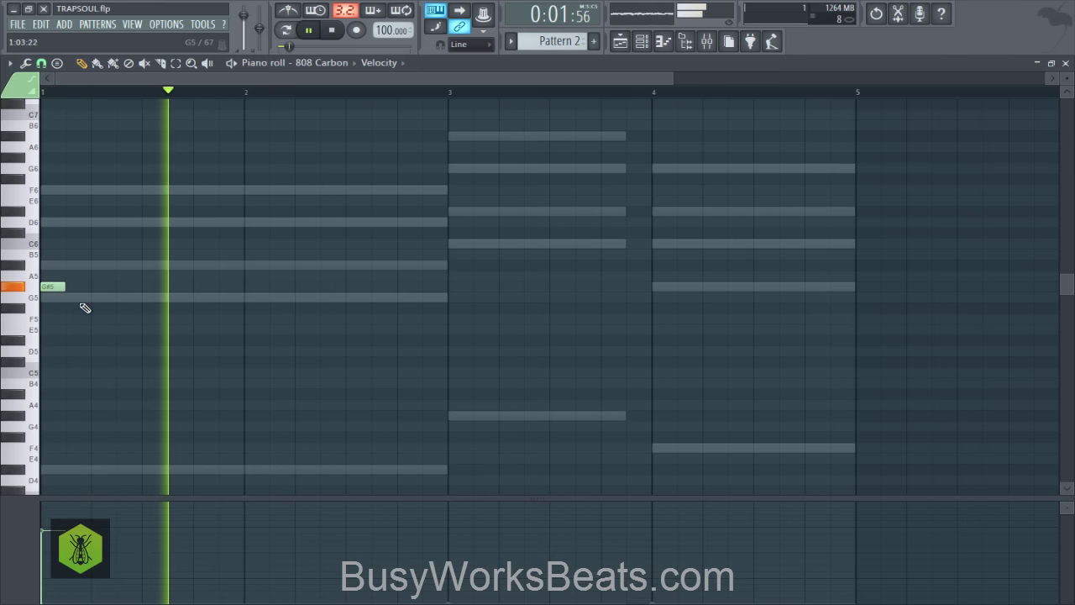
key(space)
right_click(48, 285)
- Place a short 808 Carbon note on G#6 at bar 1, audition it and compare it one octave lower
key(ctrl+a)
scroll(90, 301, up, 3)
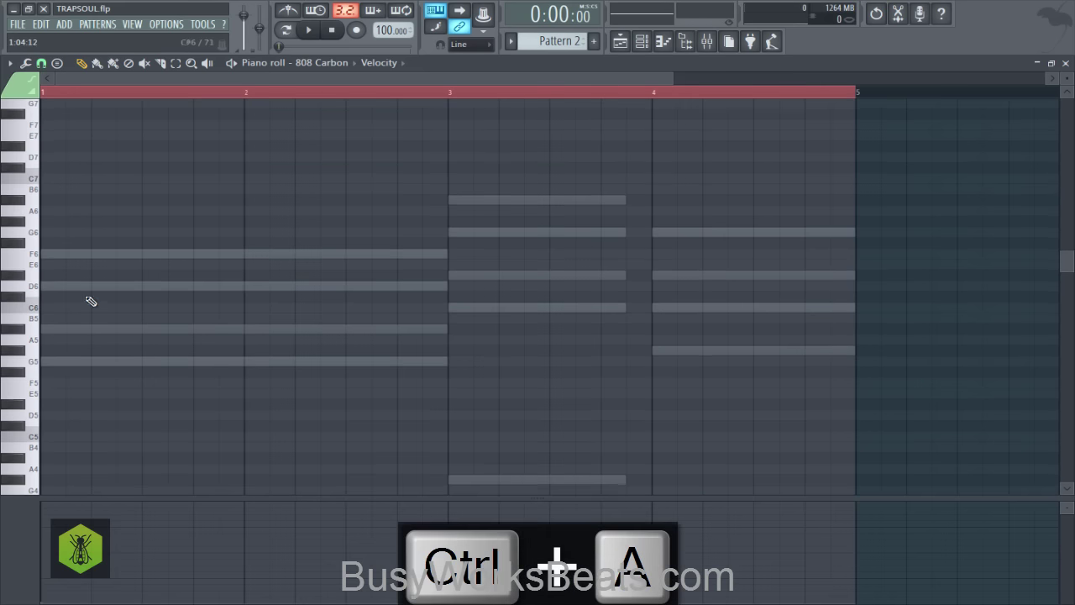
scroll(68, 294, up, 1)
click(46, 254)
click(54, 253)
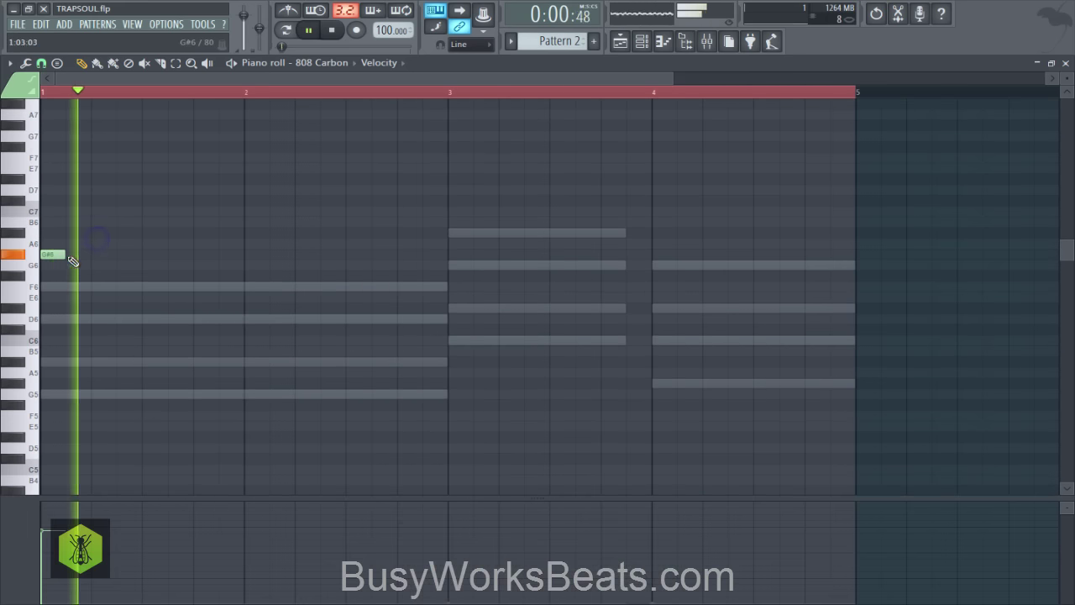
key(ctrl+Down)
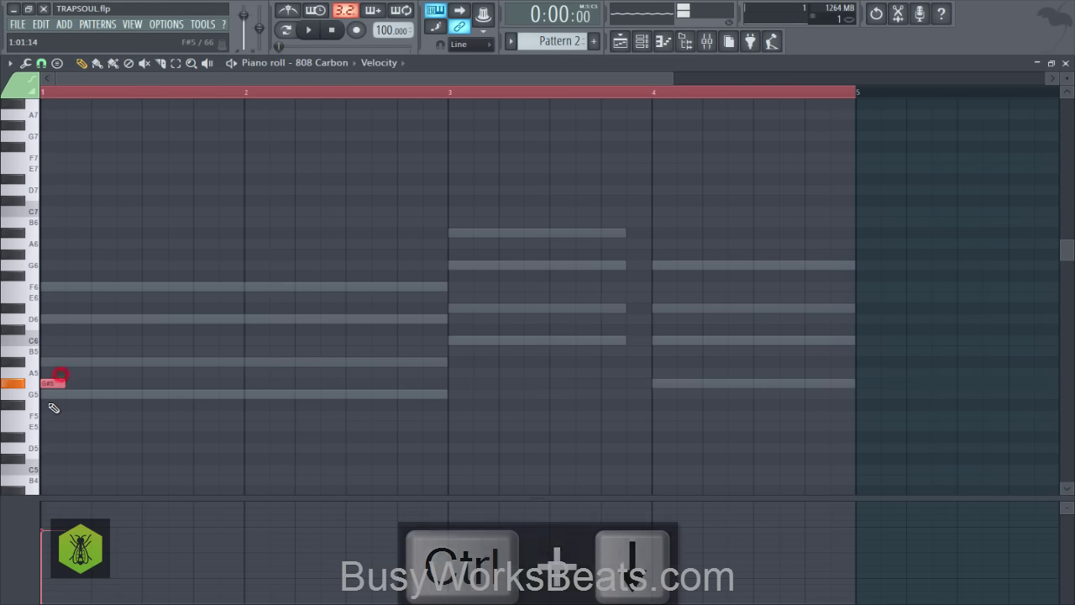
key(ctrl+Up)
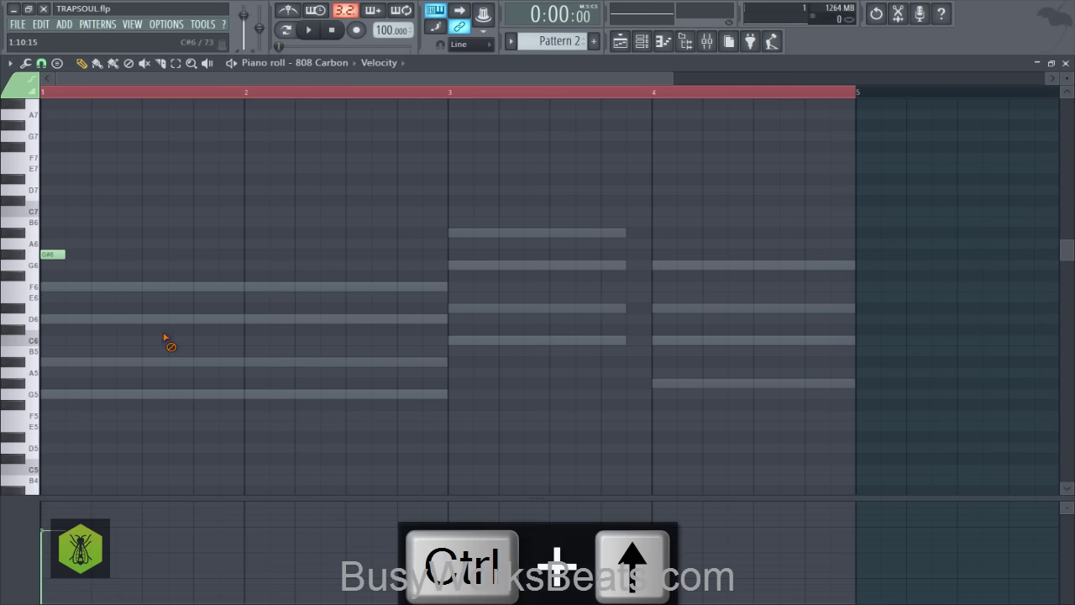
- Raise the bar 1 note to A#6, save the project and clear the time selection
drag(50, 254, 53, 232)
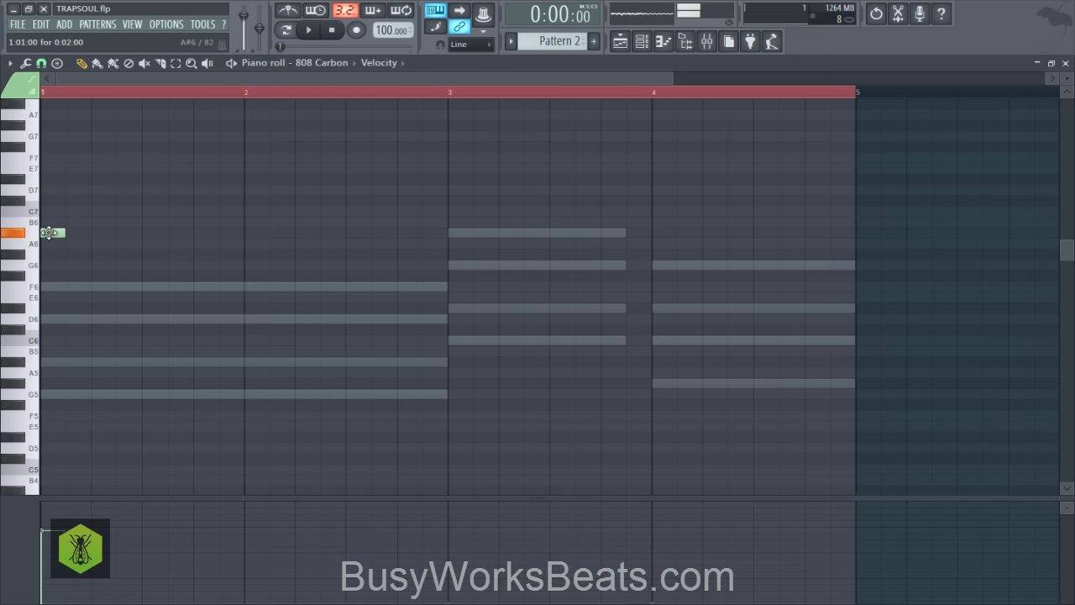
key(ctrl+s)
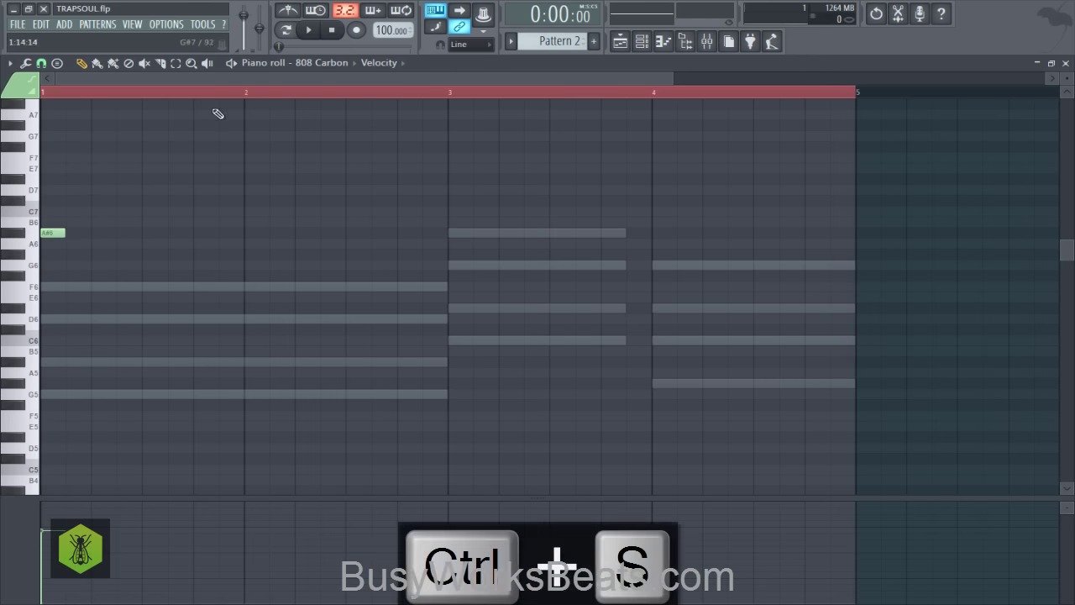
click(203, 94)
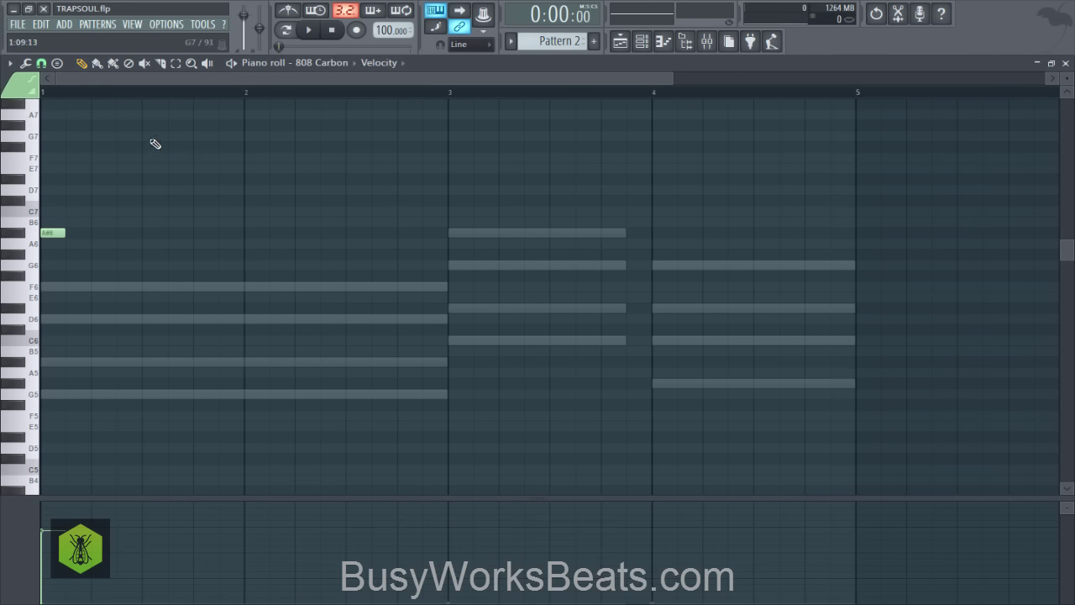
- Check the 808 Carbon's volume envelope, enable Mono in its polyphony settings and try the Porta option
click(641, 41)
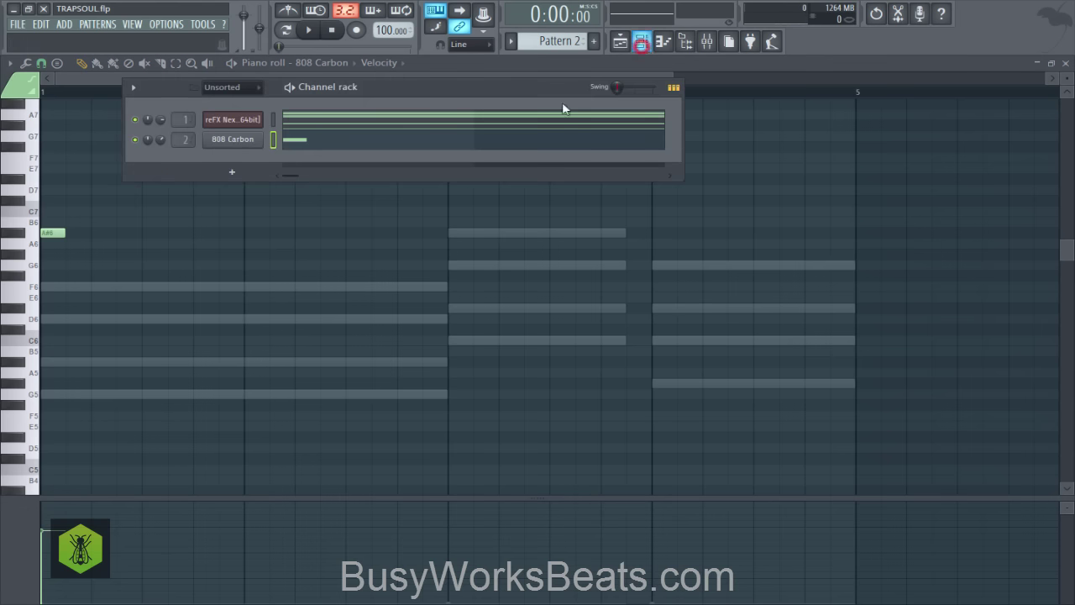
click(243, 140)
click(200, 240)
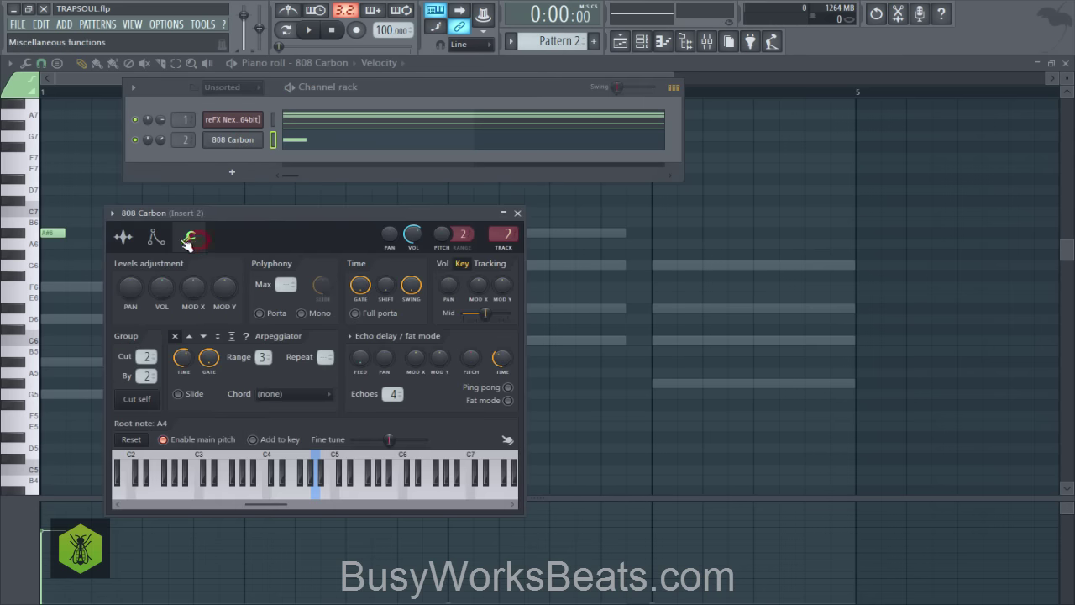
click(155, 238)
drag(152, 367, 202, 393)
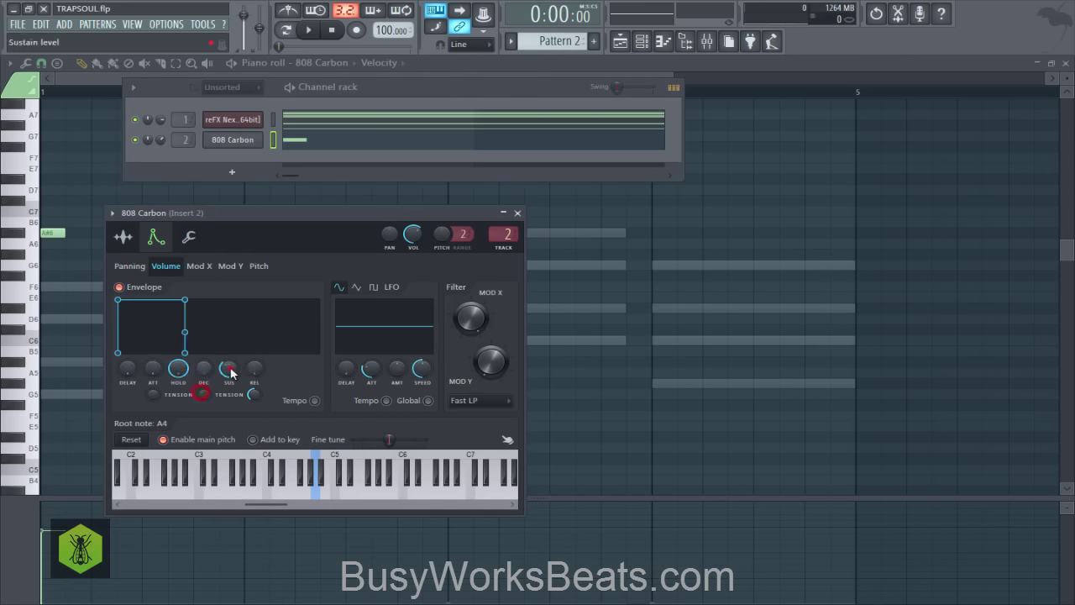
click(189, 237)
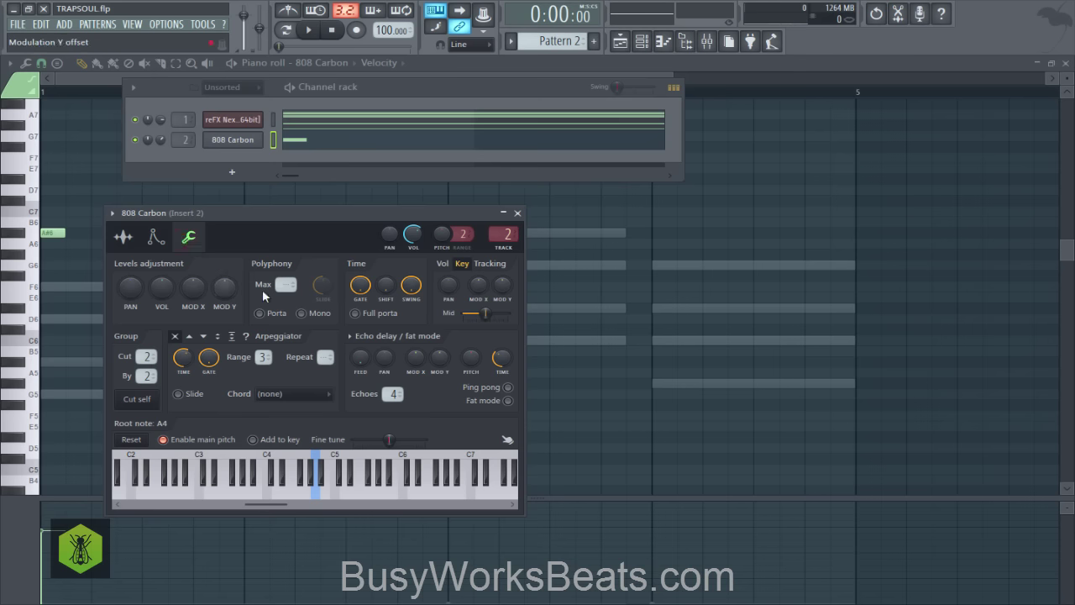
click(302, 313)
click(259, 313)
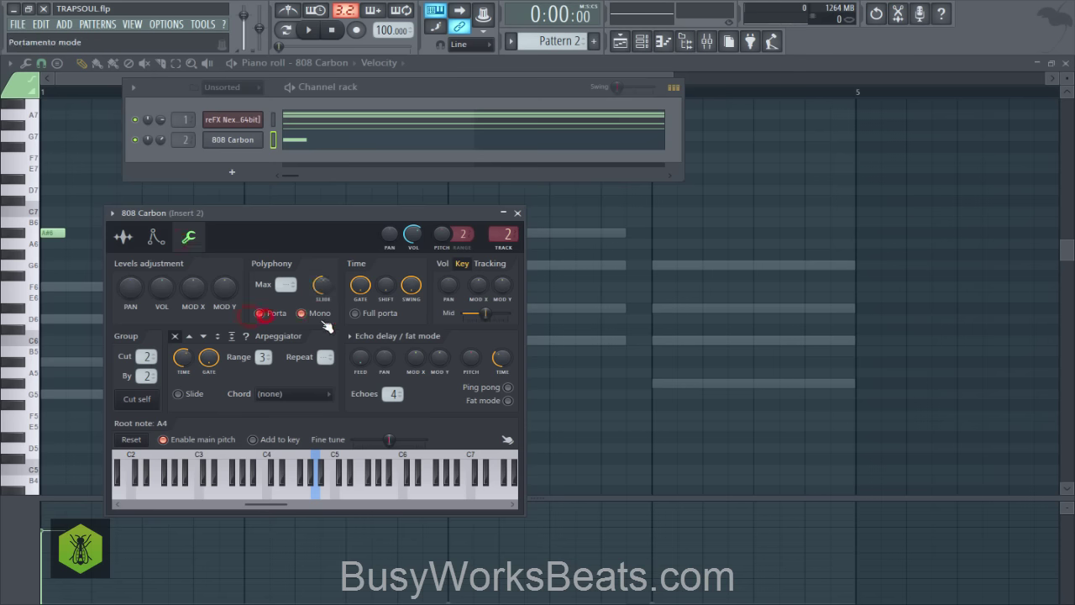
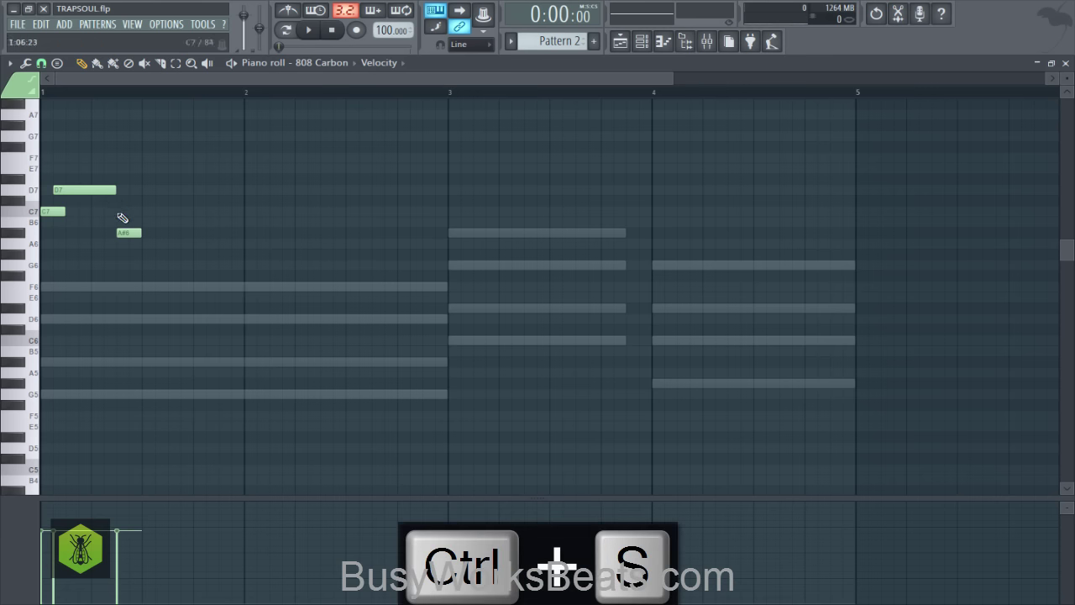
- Add a short A6 note at step 7 of bar 1, shift A#6 to step 8 and stretch it to bar 2
right_click(176, 250)
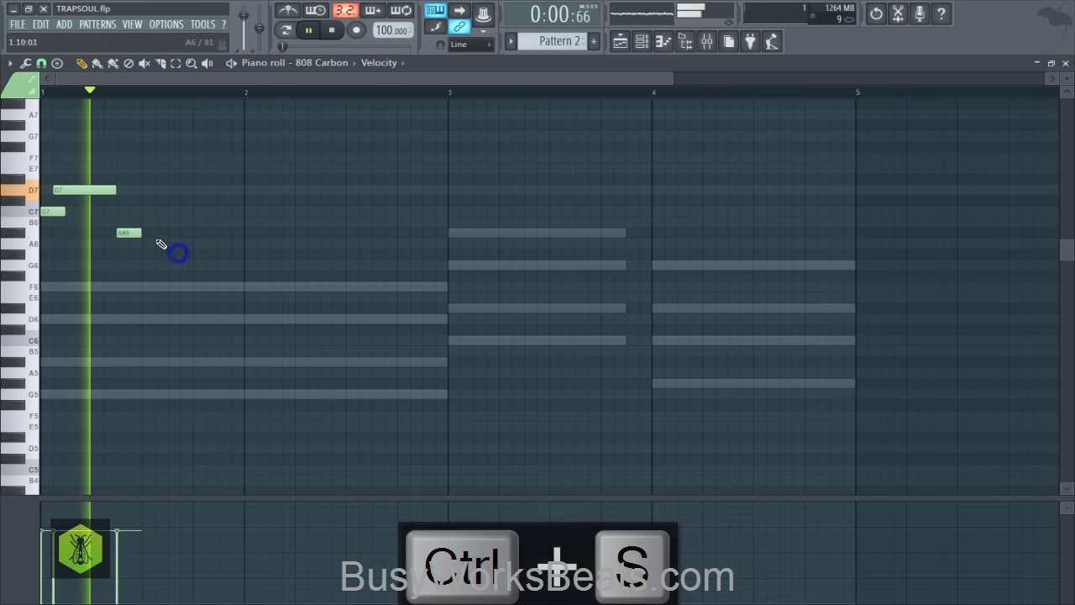
drag(141, 234, 147, 235)
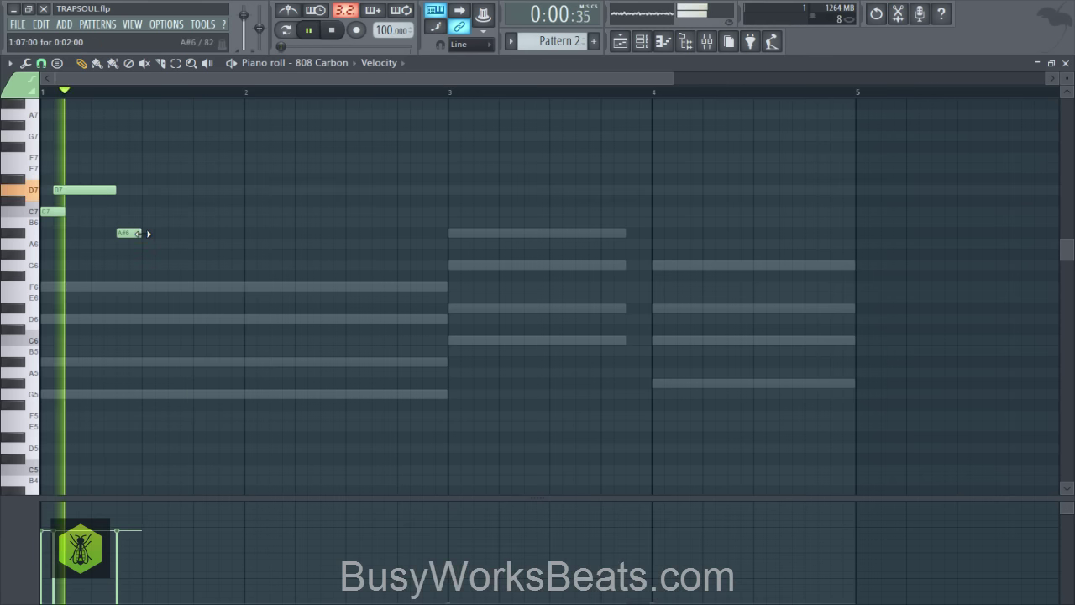
key(ctrl+s)
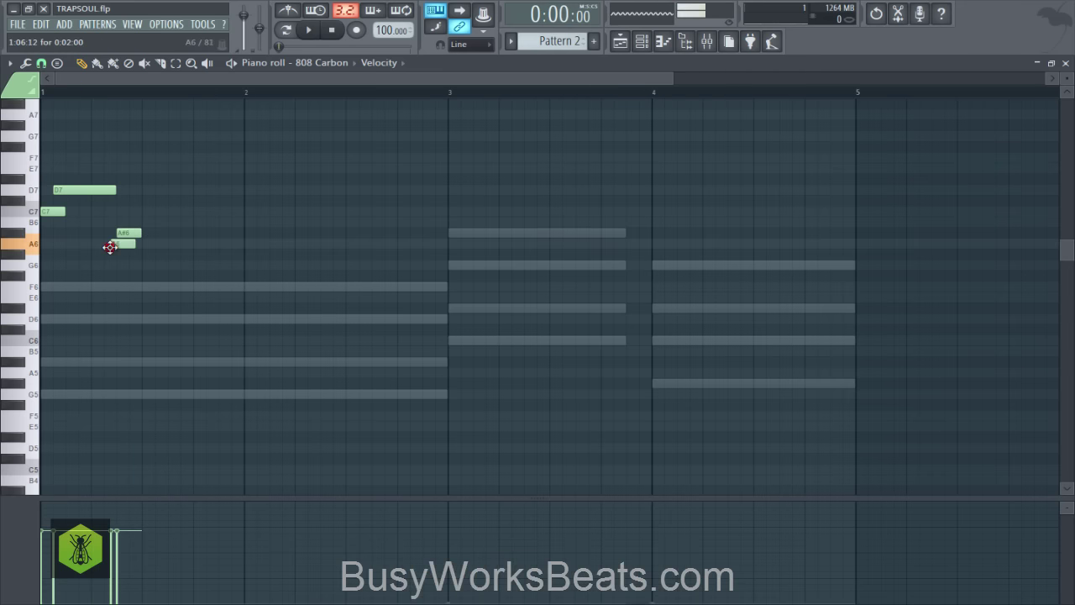
drag(122, 235, 141, 233)
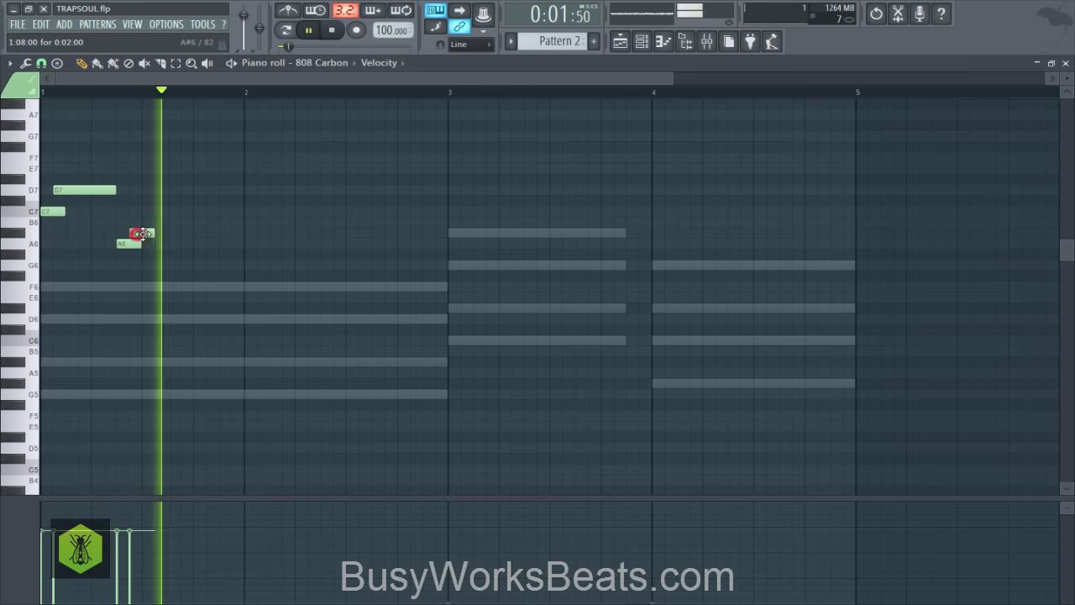
key(space)
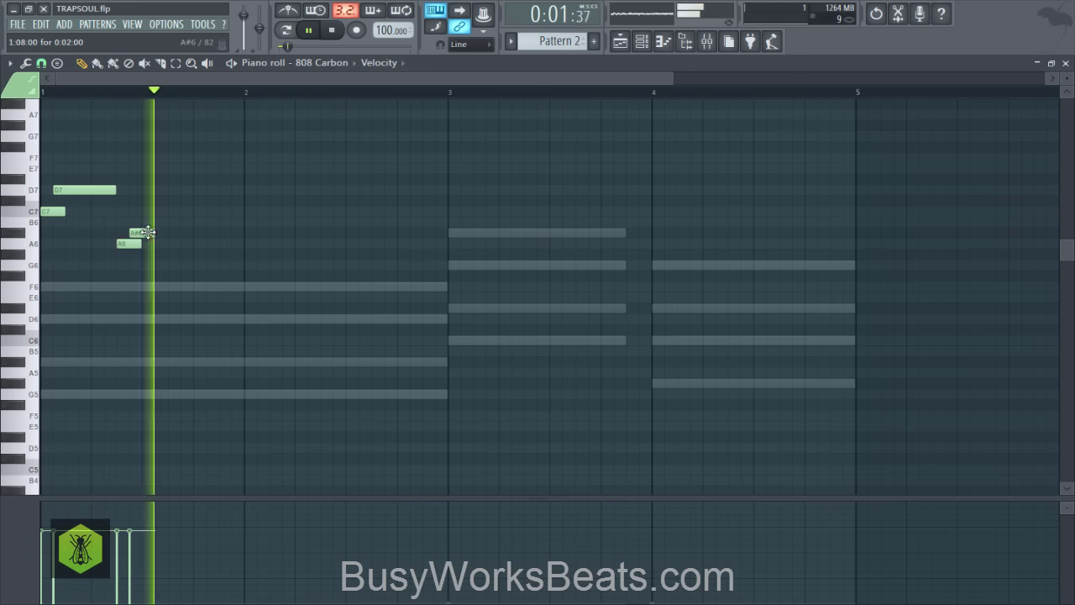
drag(151, 231, 250, 247)
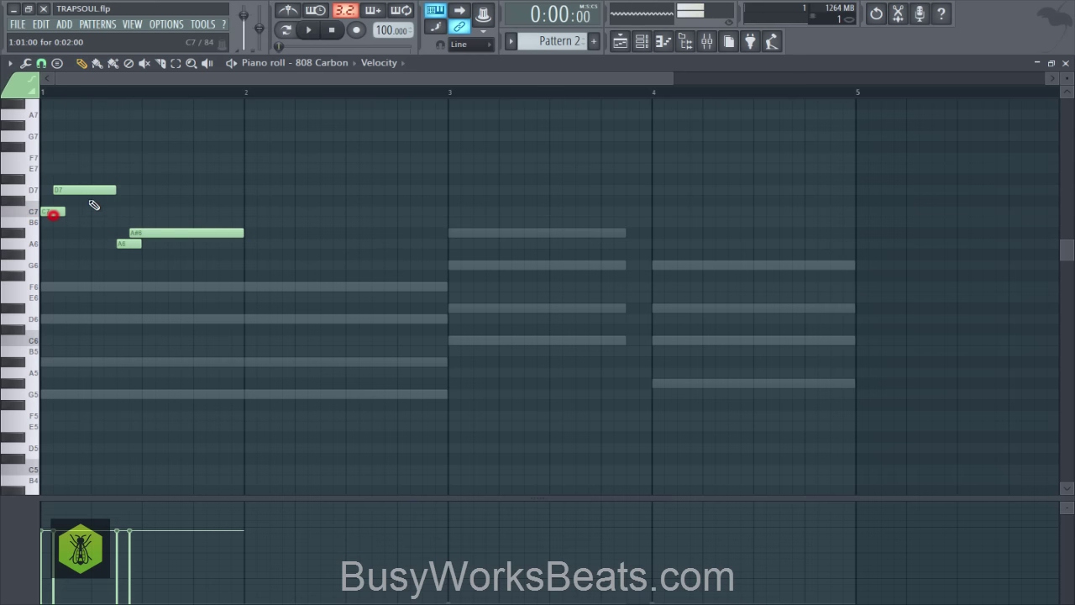
- Continue the bassline in bar 2 with short C7, A#6 and D#7 notes, auditioning and saving the project
click(247, 211)
key(space)
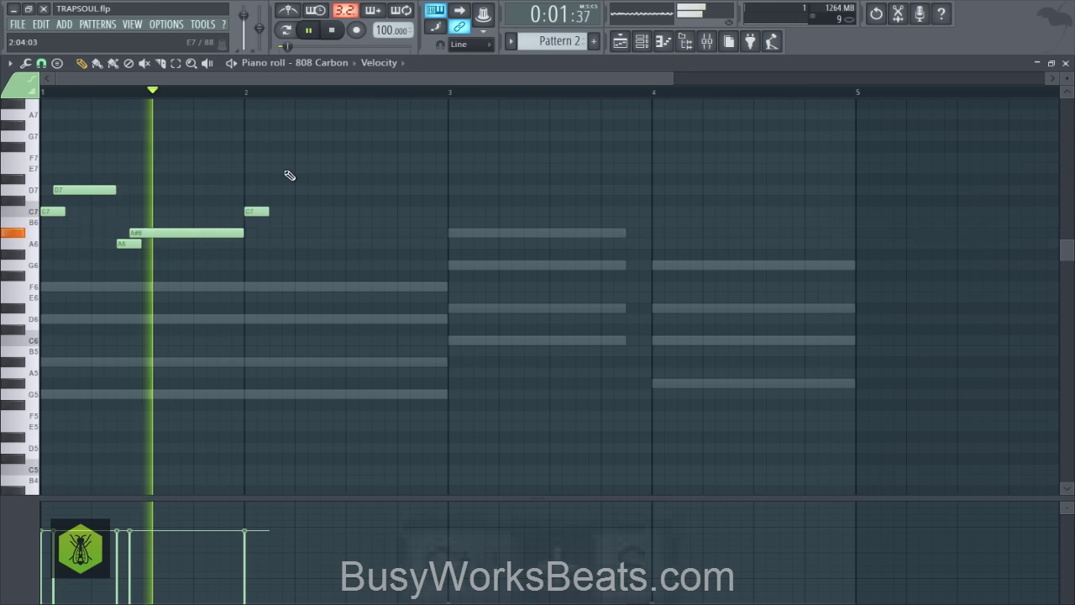
key(ctrl+s)
key(space)
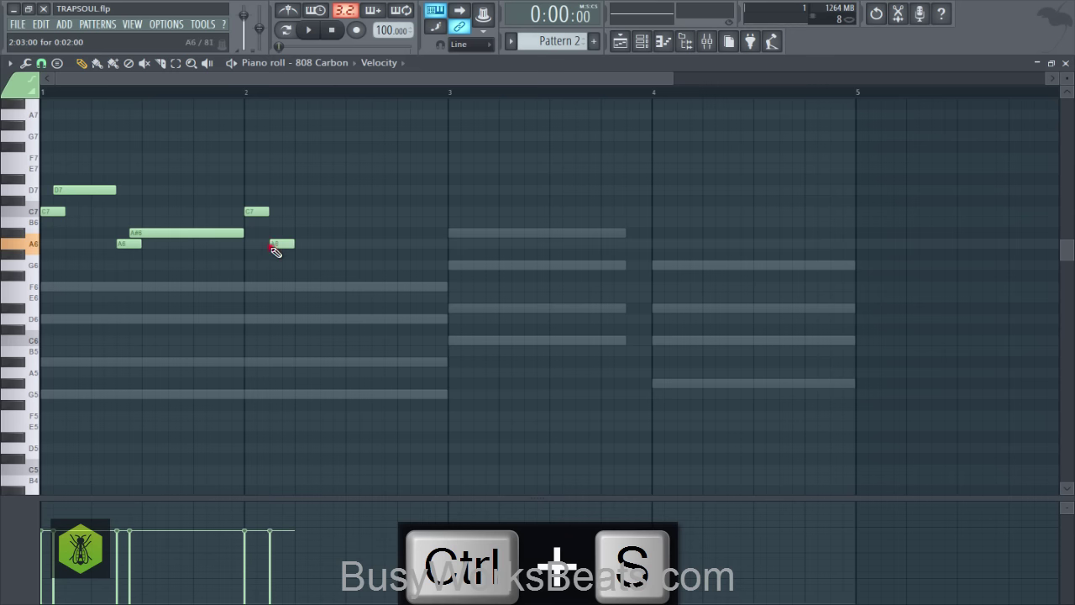
key(space)
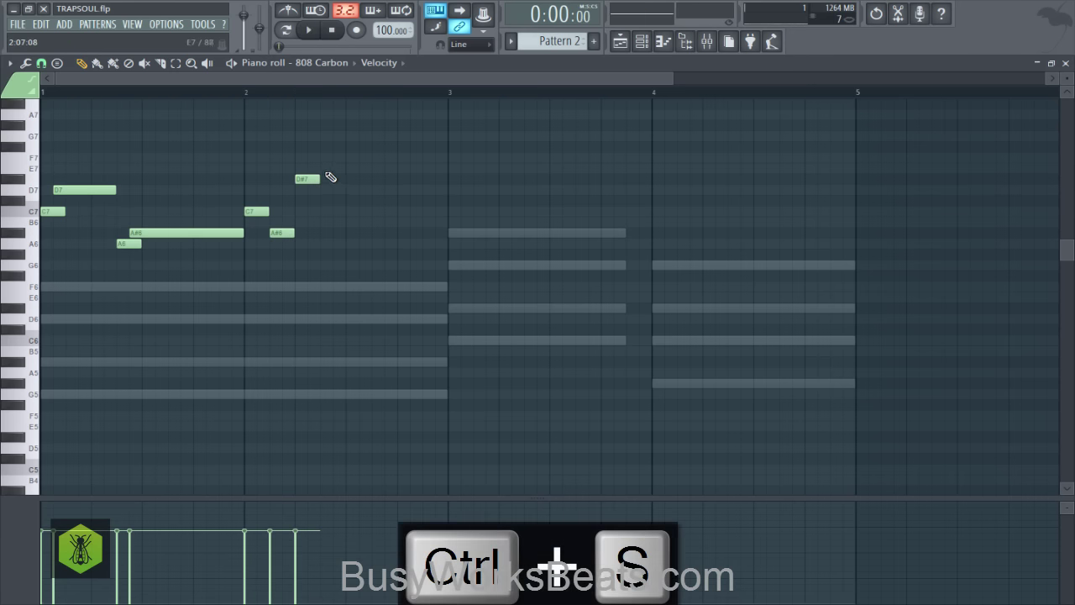
- Lead into D#7 with a short D7 at step 5 of bar 2 and lengthen D#7 to step 9
key(space)
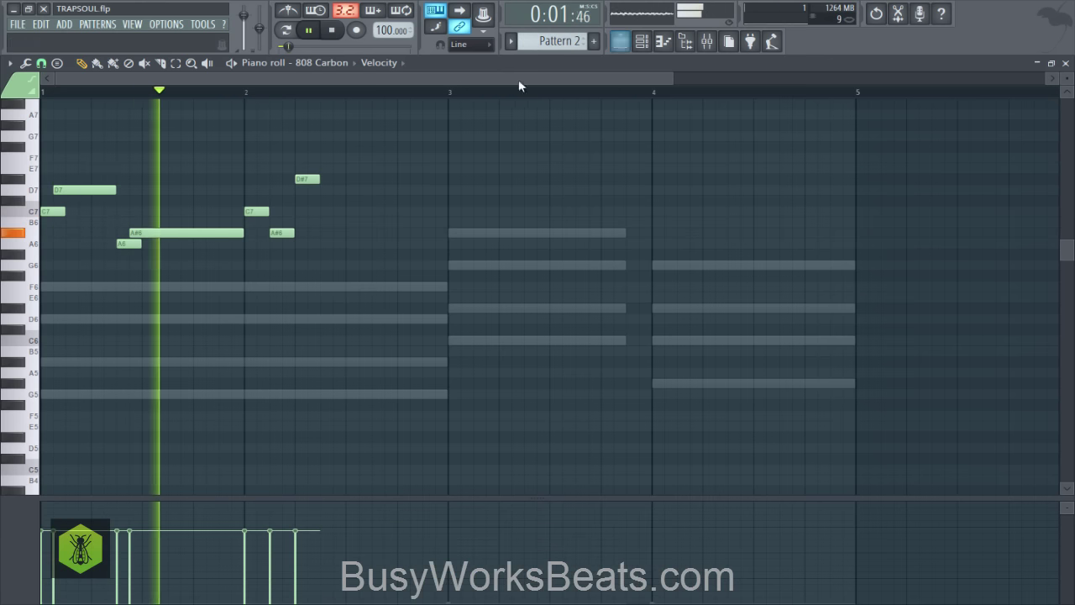
key(space)
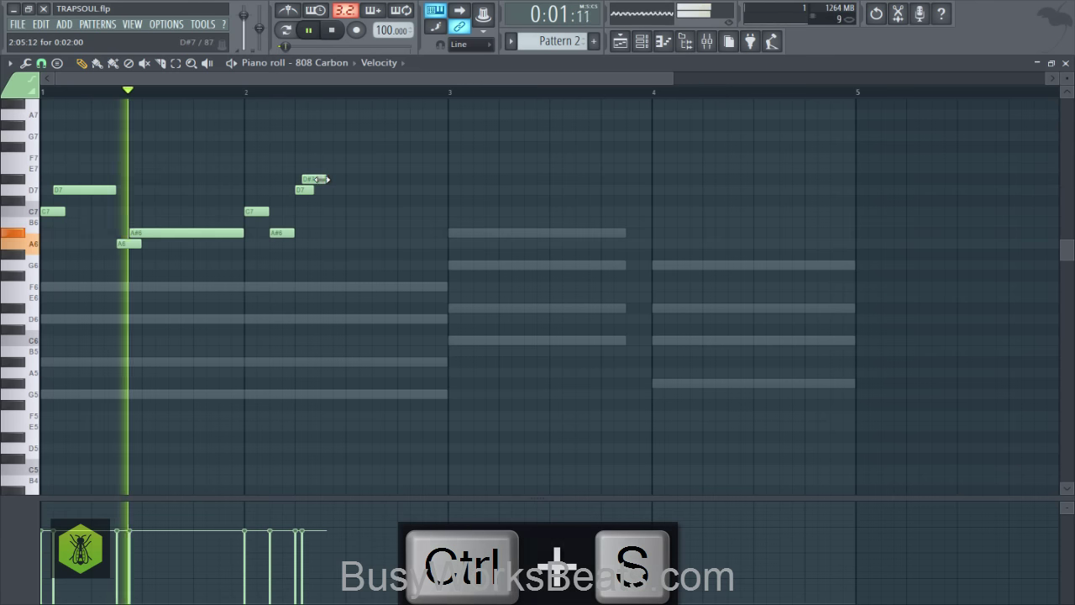
drag(326, 179, 345, 180)
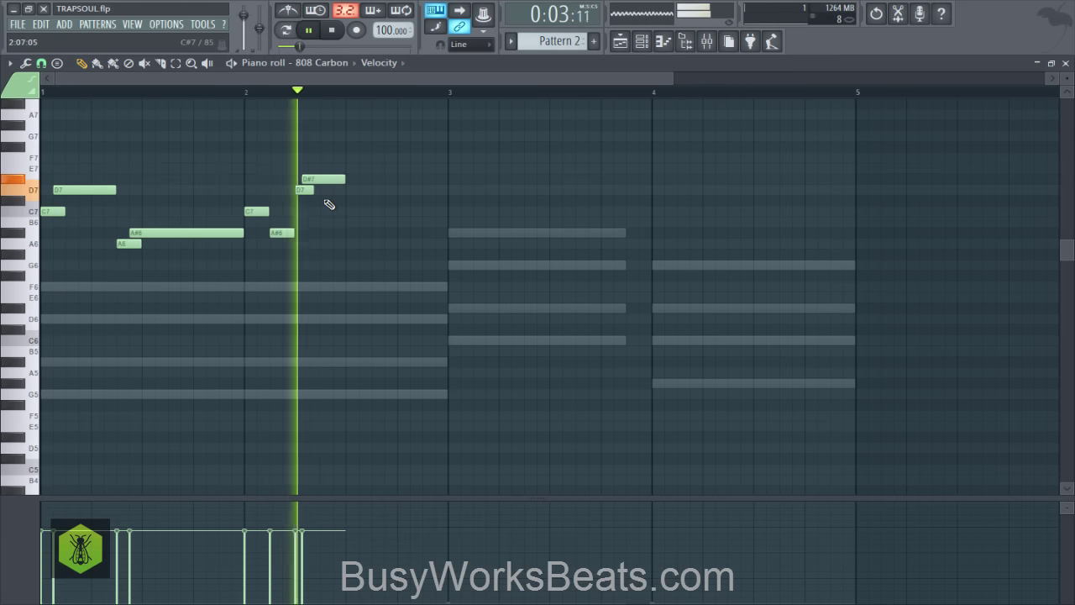
- Check the Mono and Porta settings of the 808 Carbon channel and save the project
click(653, 46)
click(233, 139)
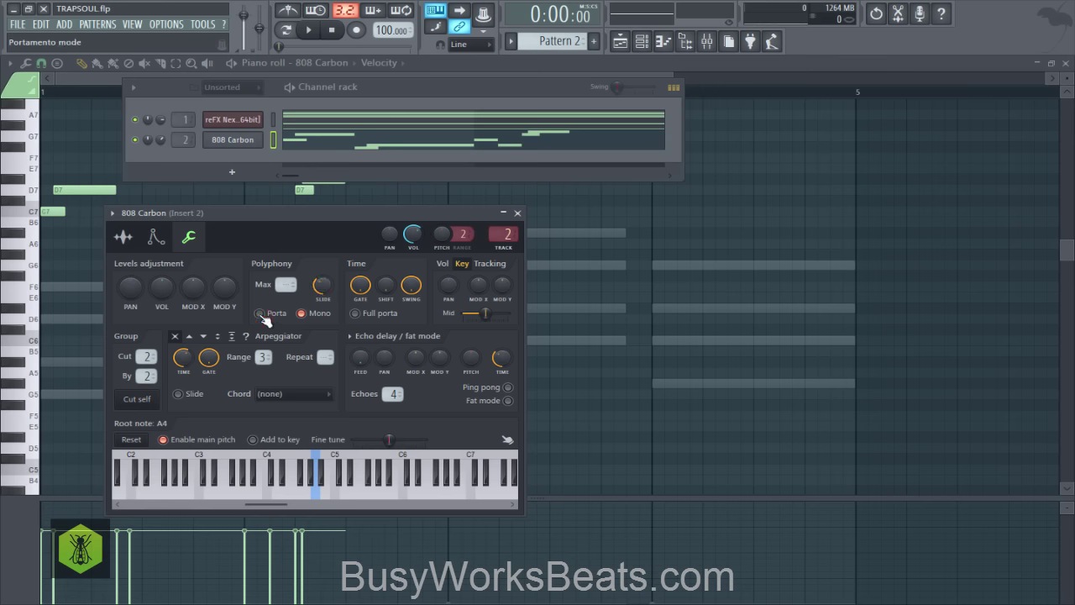
key(ctrl+s)
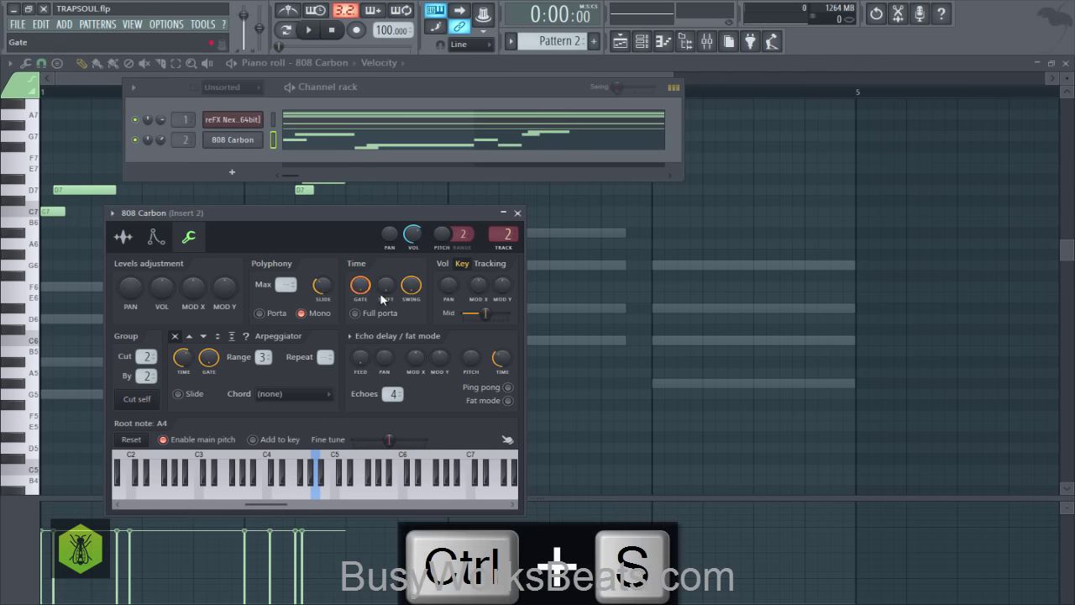
right_click(629, 289)
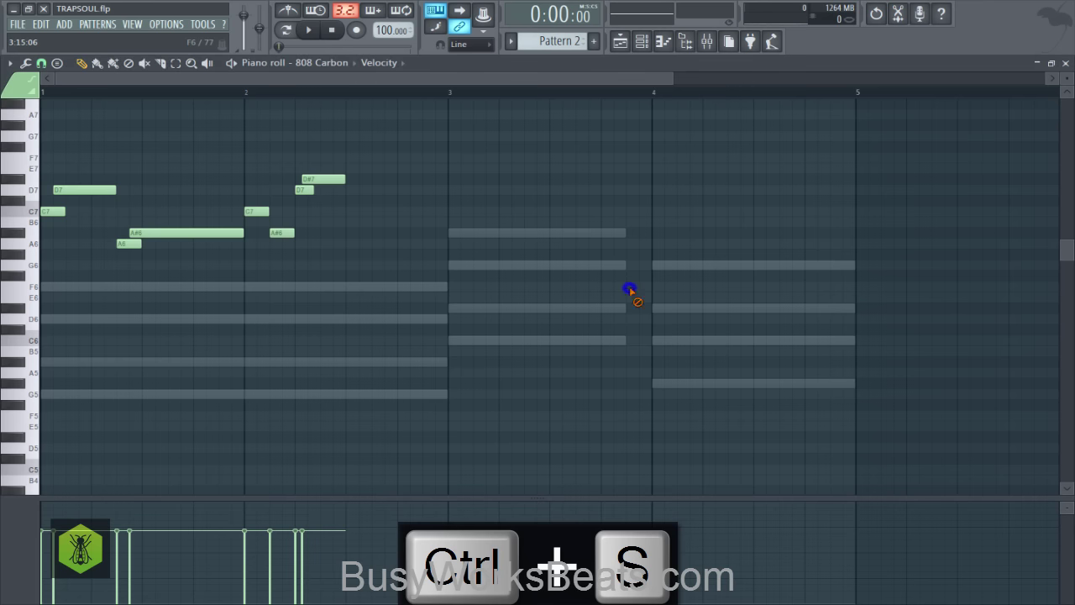
- Stretch D#7 to step 13 of bar 2, add a short D7 right after it and save the project
key(space)
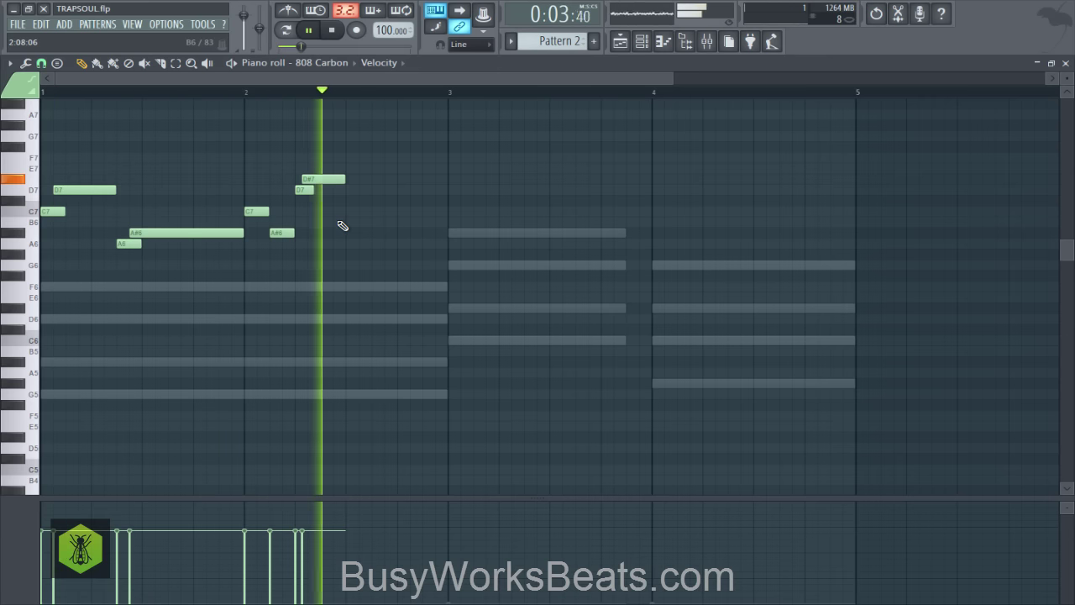
drag(359, 183, 397, 178)
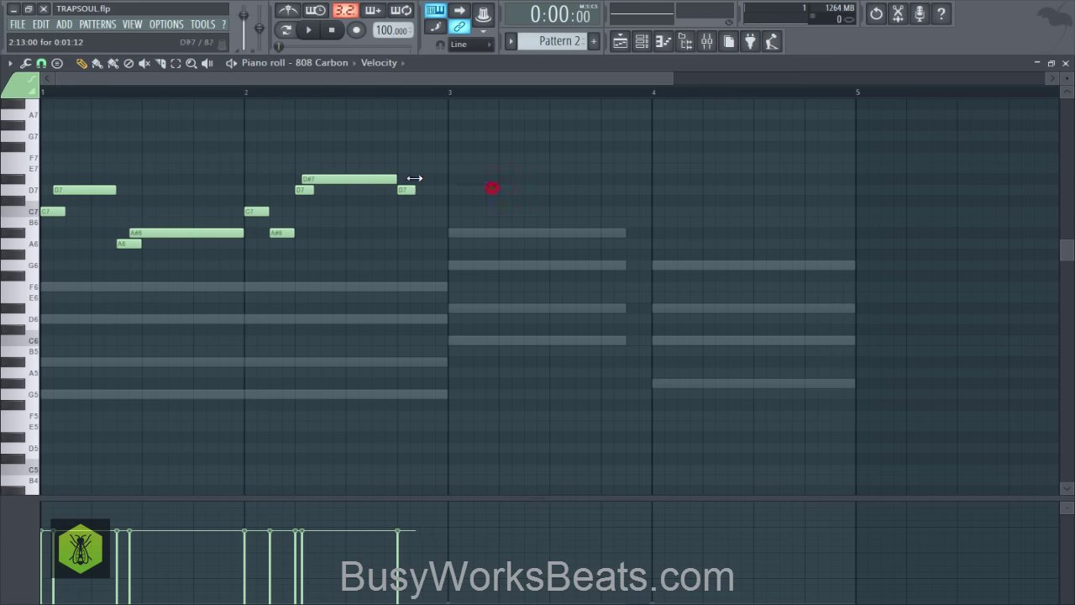
key(space)
key(ctrl+s)
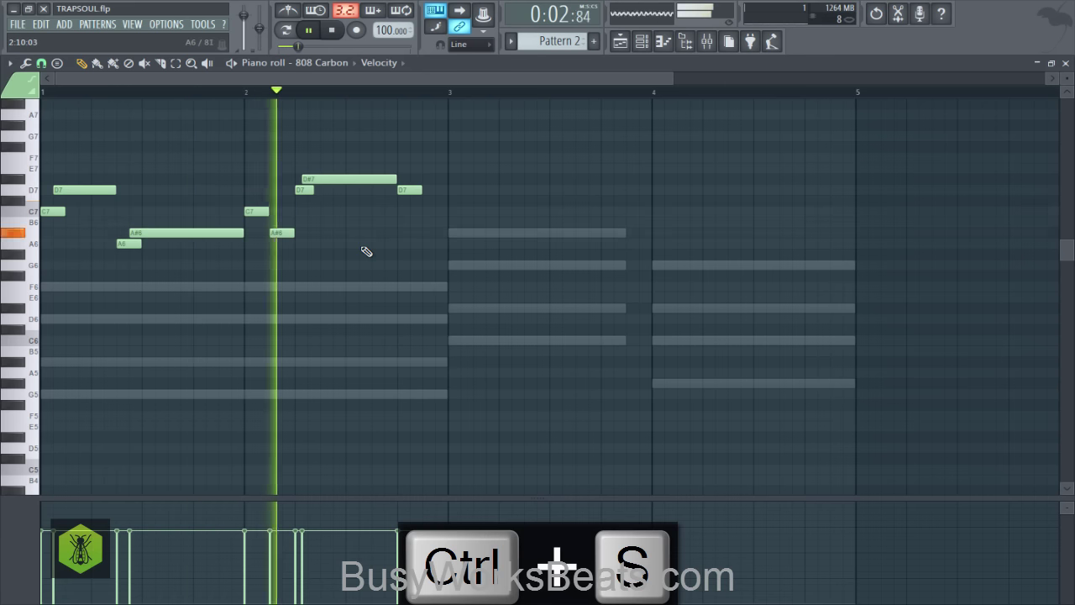
- Add a short C7 note at step 15 of bar 2 and audition the phrase from within bar 2
click(430, 212)
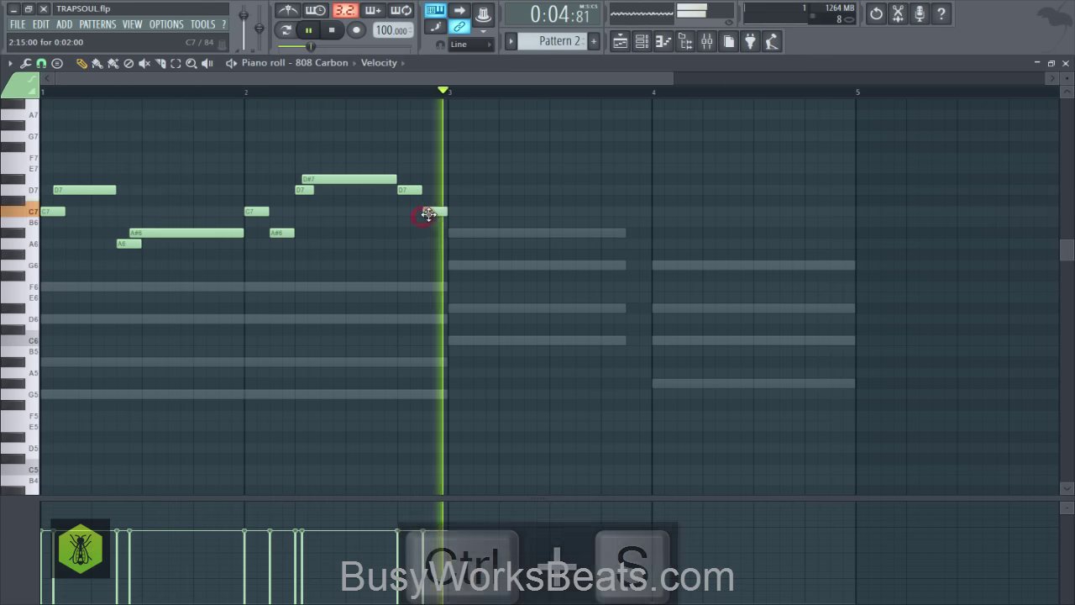
key(space)
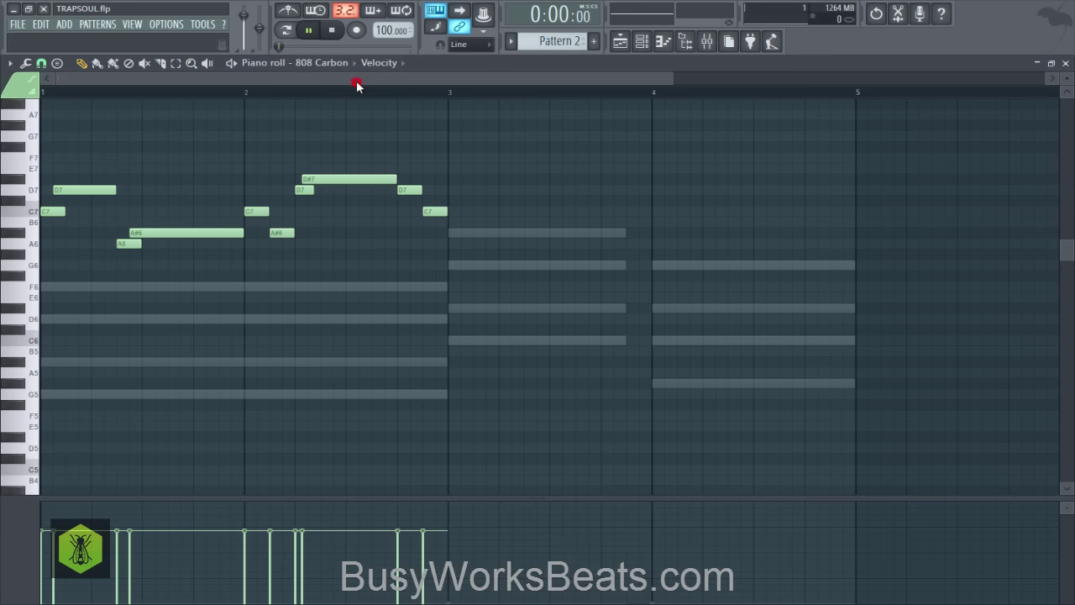
click(360, 88)
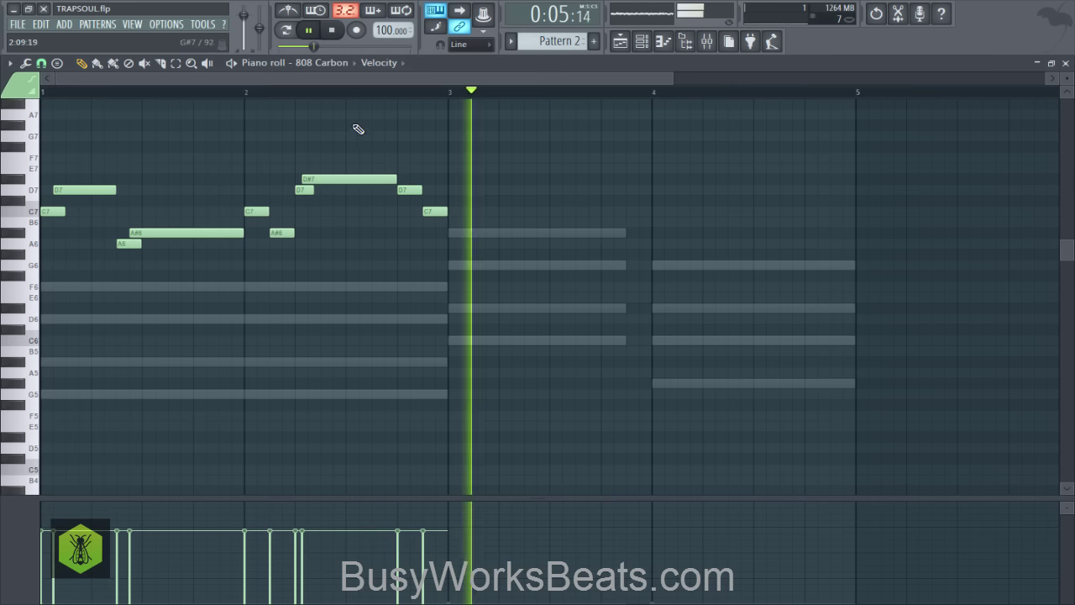
click(300, 89)
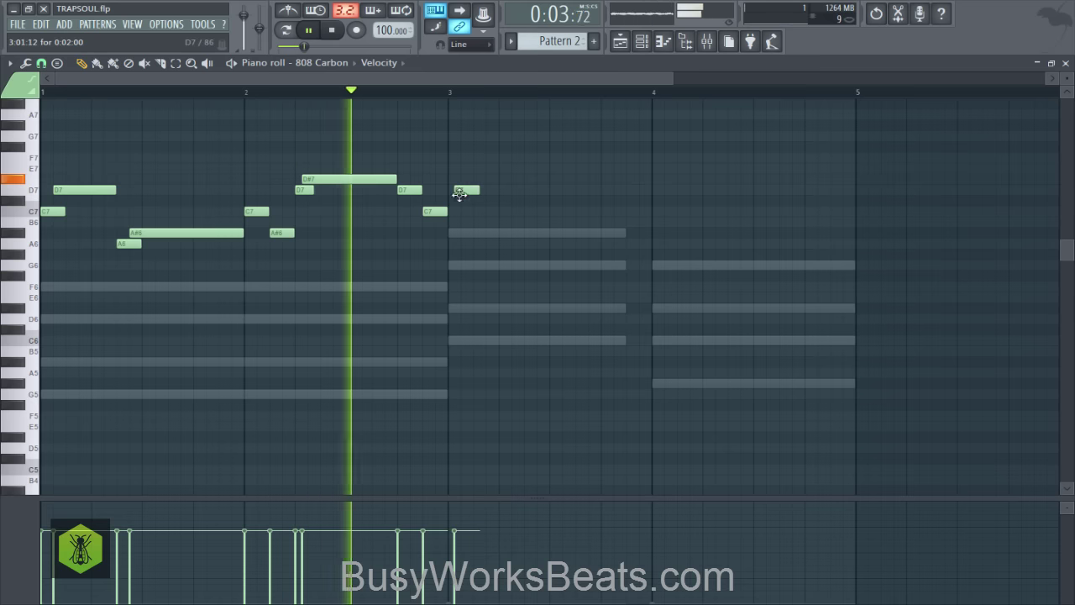
- Add a C7 at the start of bar 3, lengthen the D7 after it and place a D#7 at step 7
click(453, 209)
drag(468, 190, 500, 192)
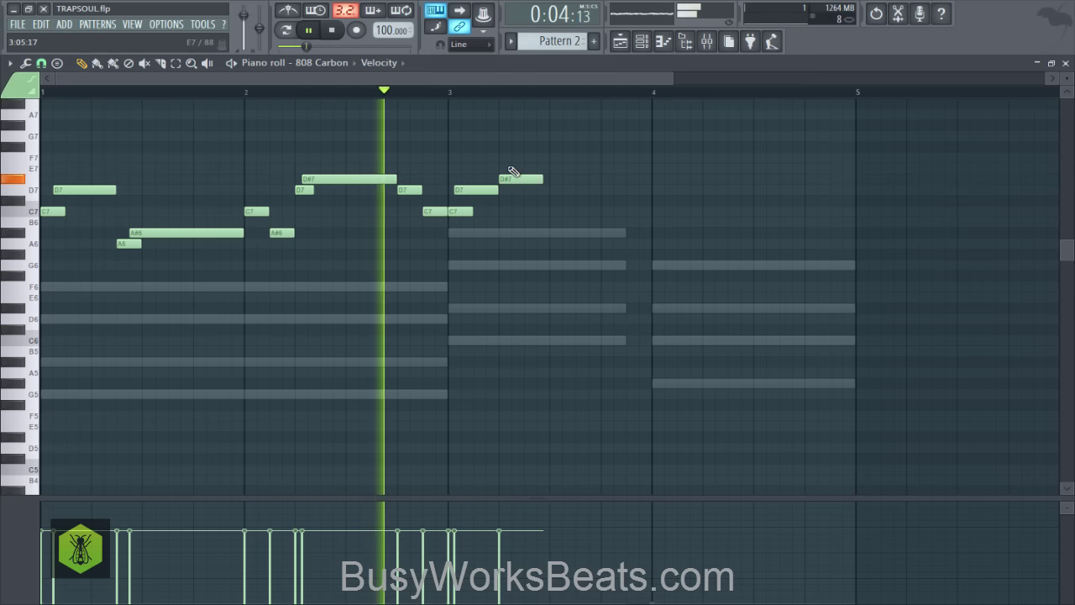
drag(513, 174, 538, 178)
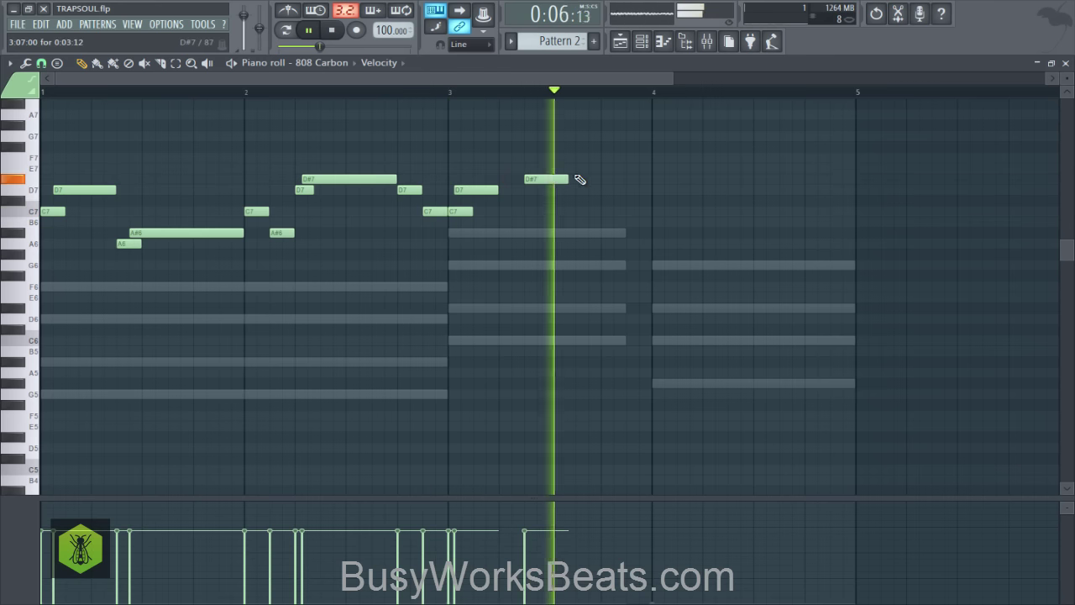
- Continue the rise in bar 3 with F7 at step 11 and G7 at step 13, then audition and save the project
key(space)
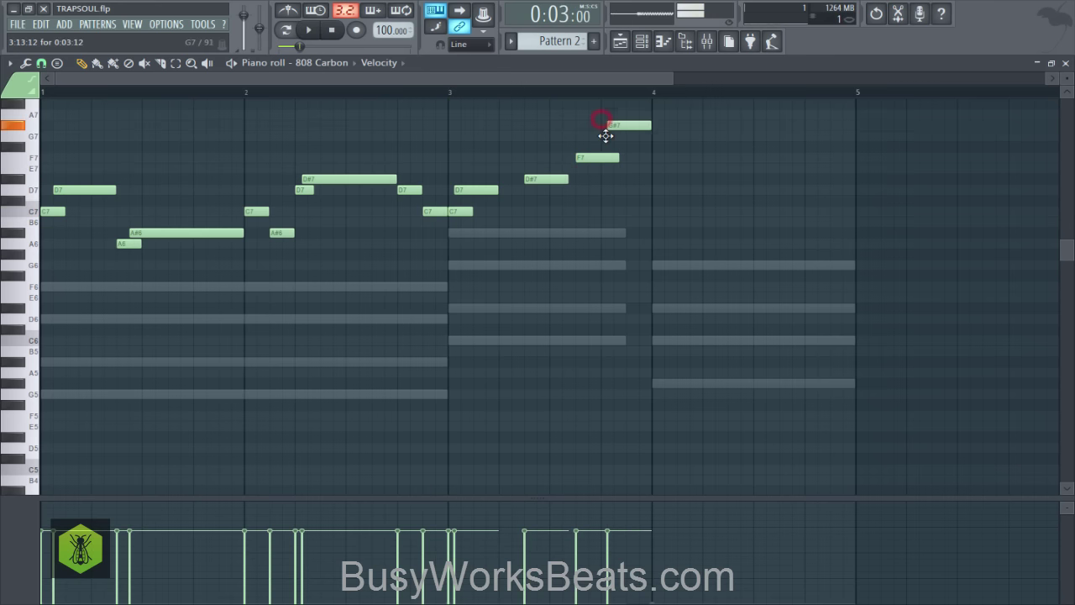
drag(605, 142, 602, 143)
key(space)
key(ctrl+s)
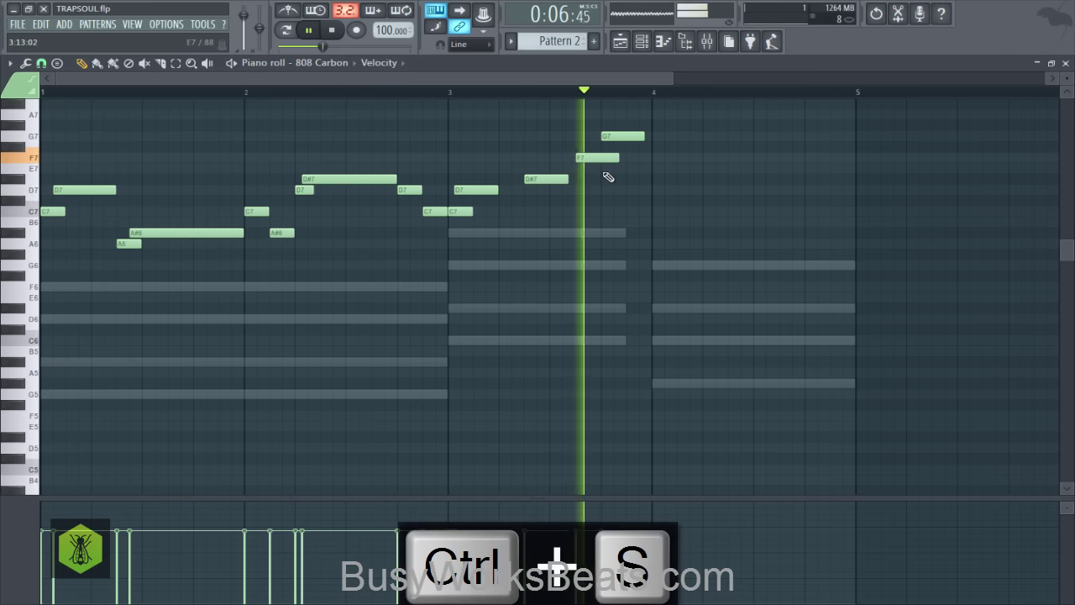
- Move F7 to step 13 of bar 3 and G7 to step 5 of bar 4, add F7 and D#7 late in bar 4, and save
drag(592, 160, 718, 137)
key(space)
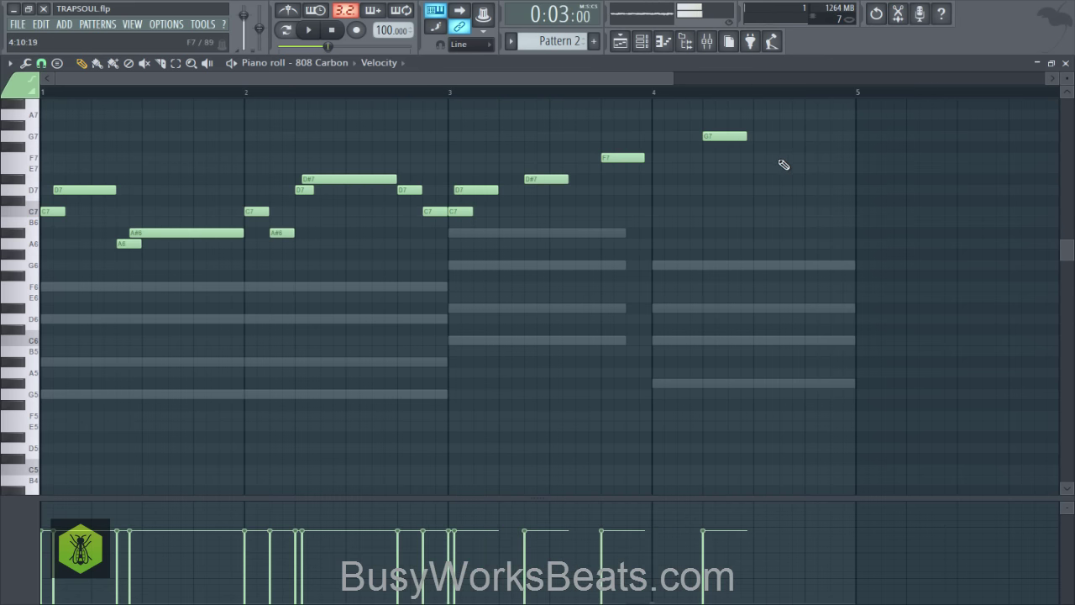
key(space)
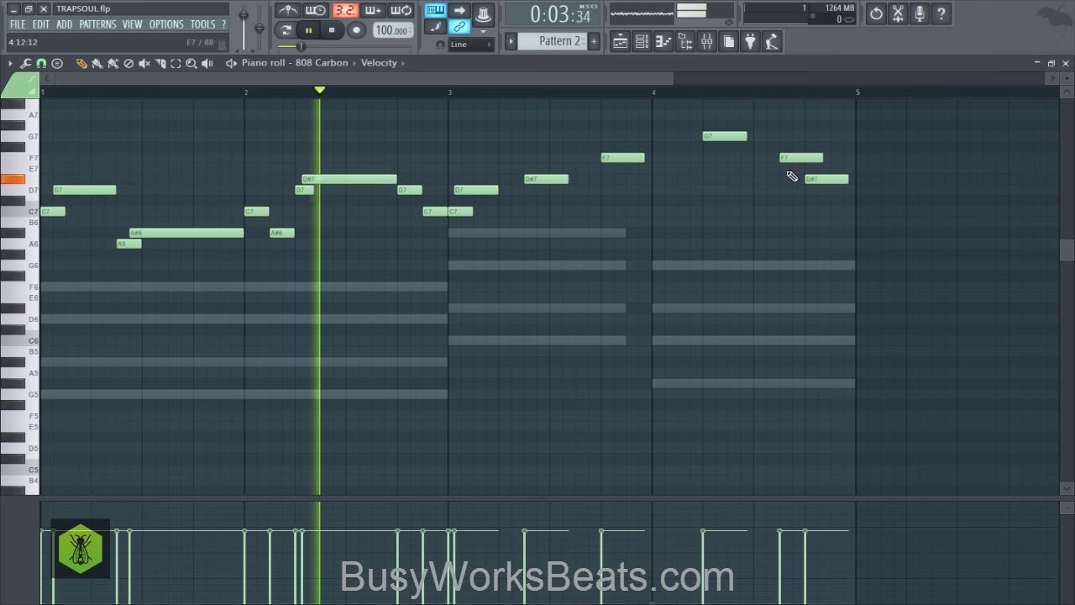
key(ctrl+s)
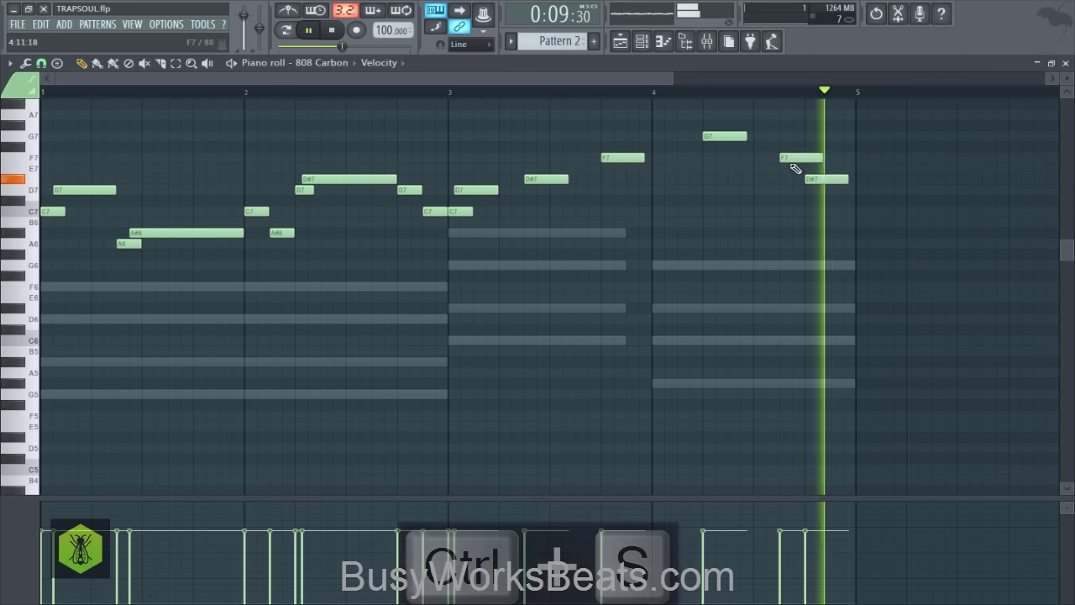
- Shift the final F7 and D#7 to steps 13 and 15 of bar 4 and shorten both notes
drag(796, 154, 833, 194)
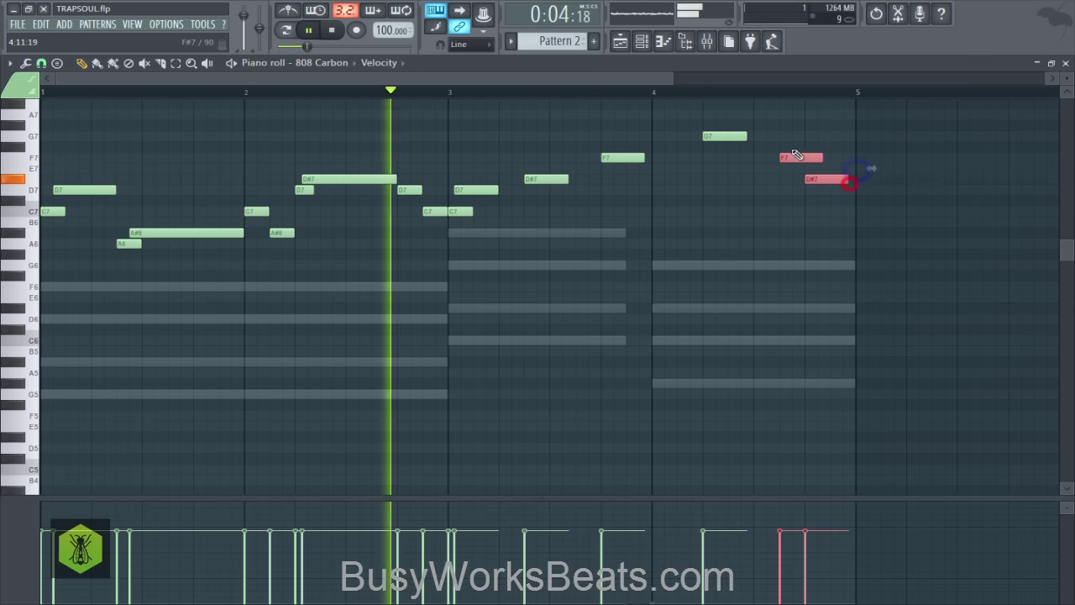
drag(793, 157, 835, 159)
right_click(838, 193)
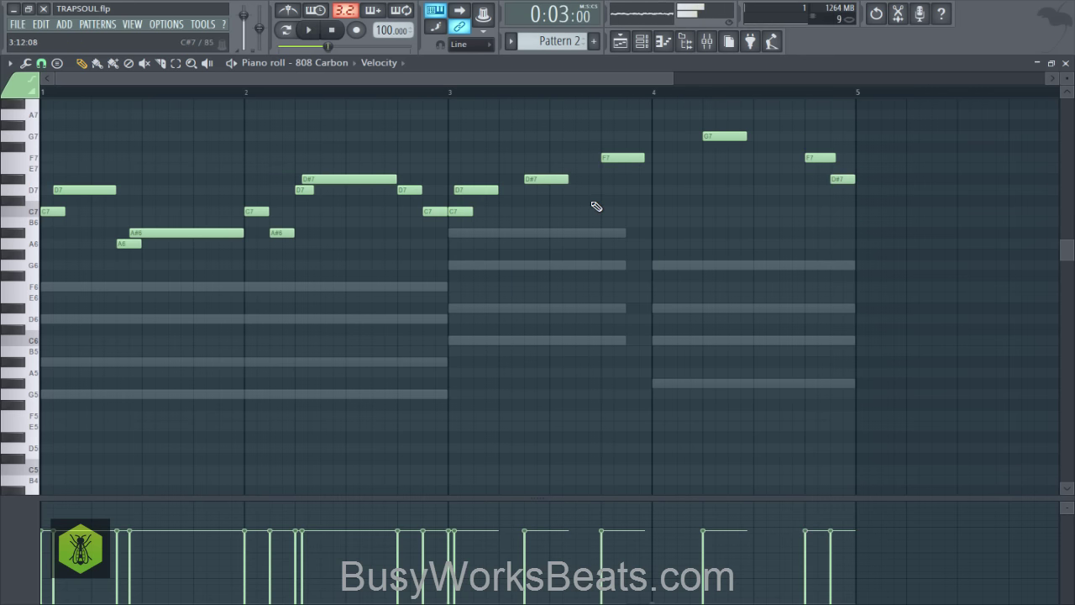
- Transpose the whole 808 Carbon bassline down two octaves and audition it
key(ctrl+a)
key(ctrl+Down)
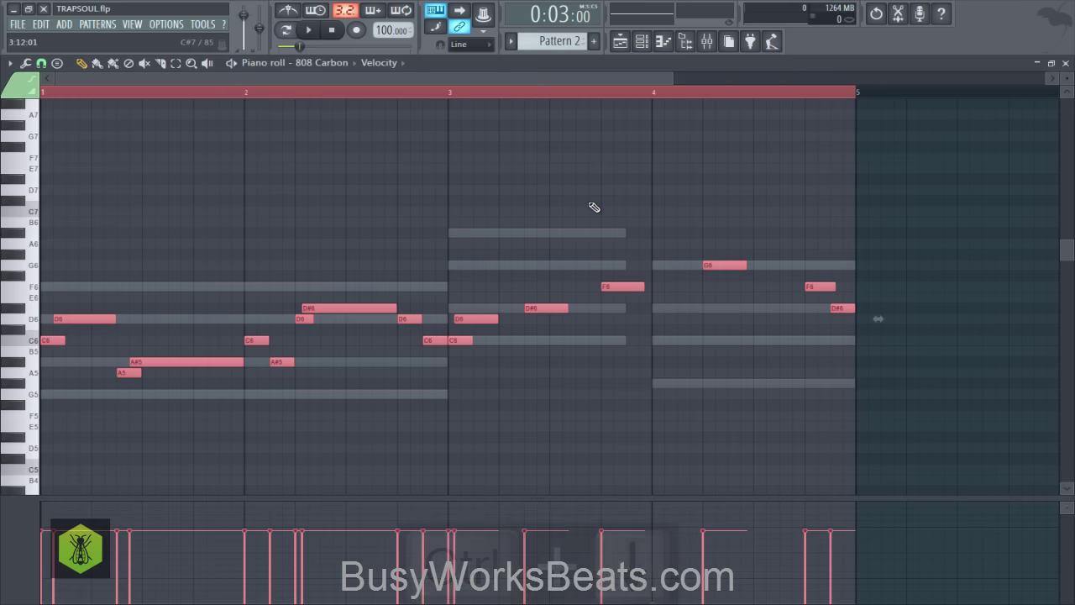
key(ctrl+Down)
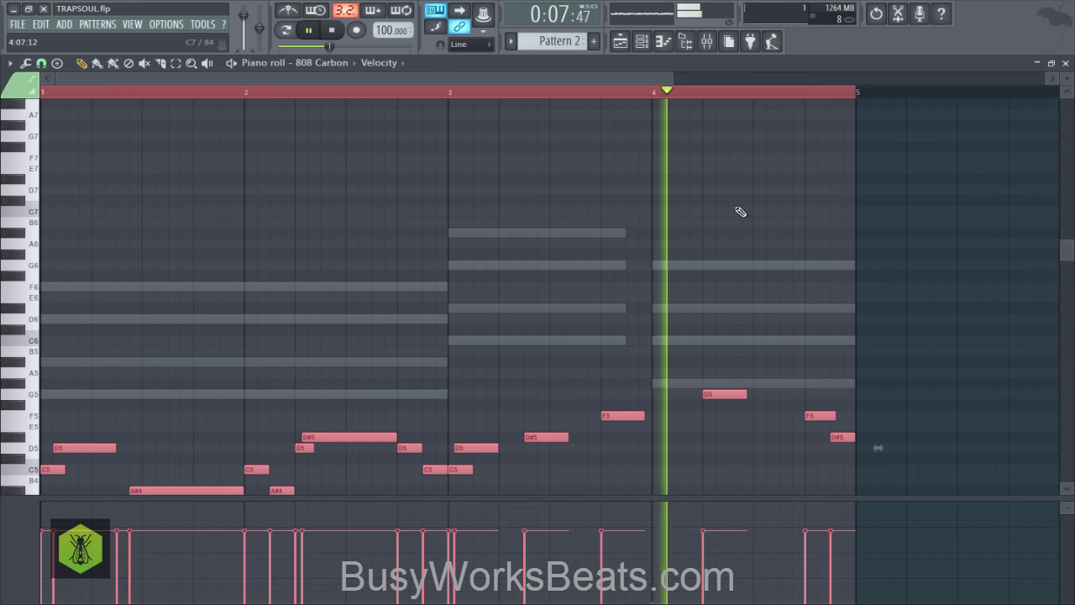
scroll(714, 218, down, 3)
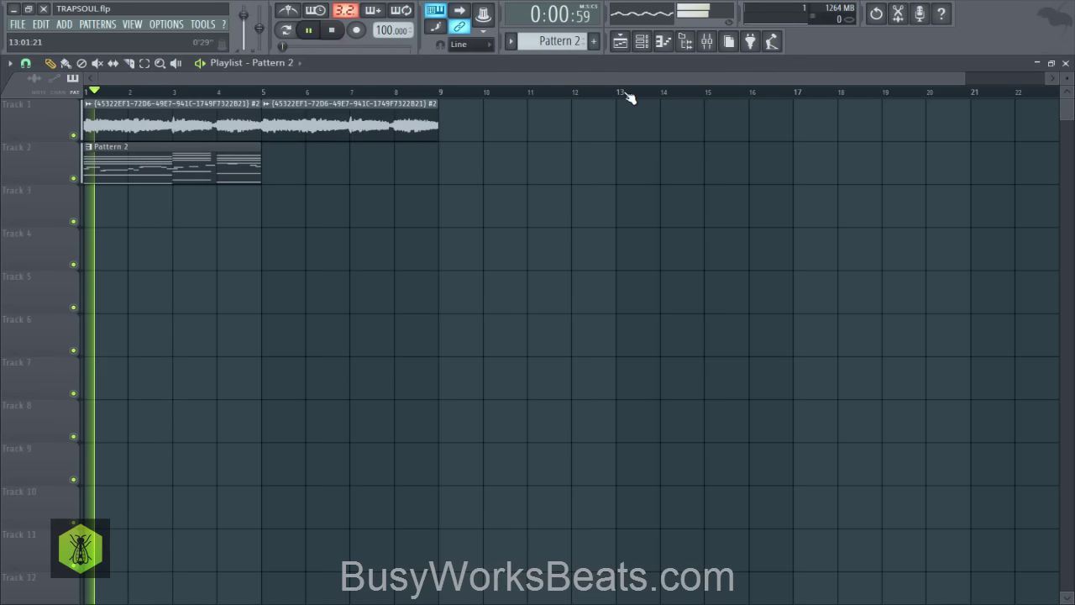
- Set the 808 Carbon channel volume to about 71%, reopen its piano roll and save the project
click(639, 43)
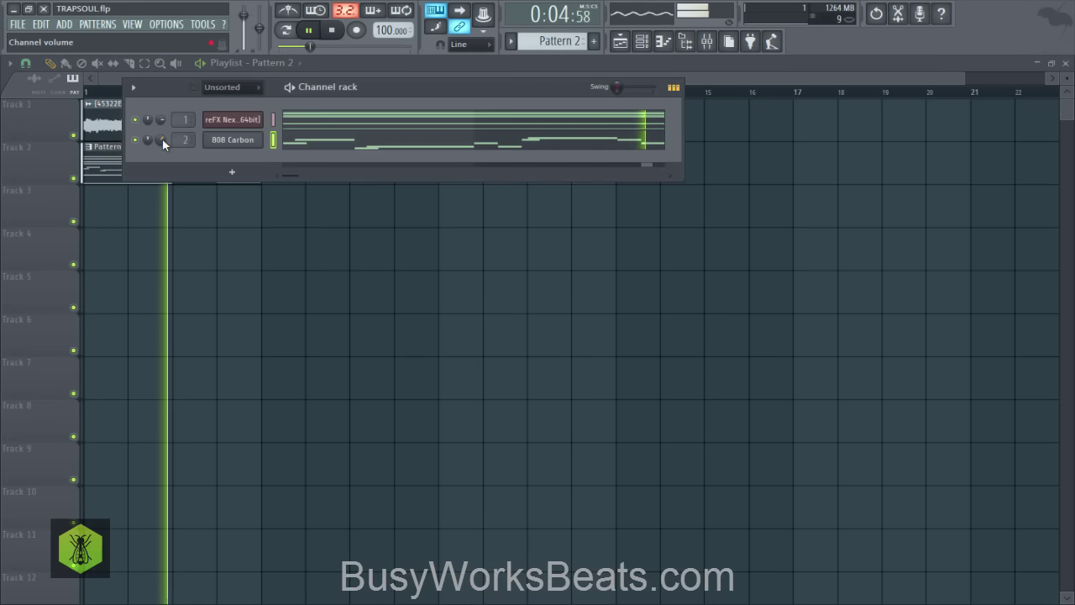
mouse_move(164, 138)
mouse_down()
mouse_move(164, 150)
mouse_move(166, 133)
mouse_up()
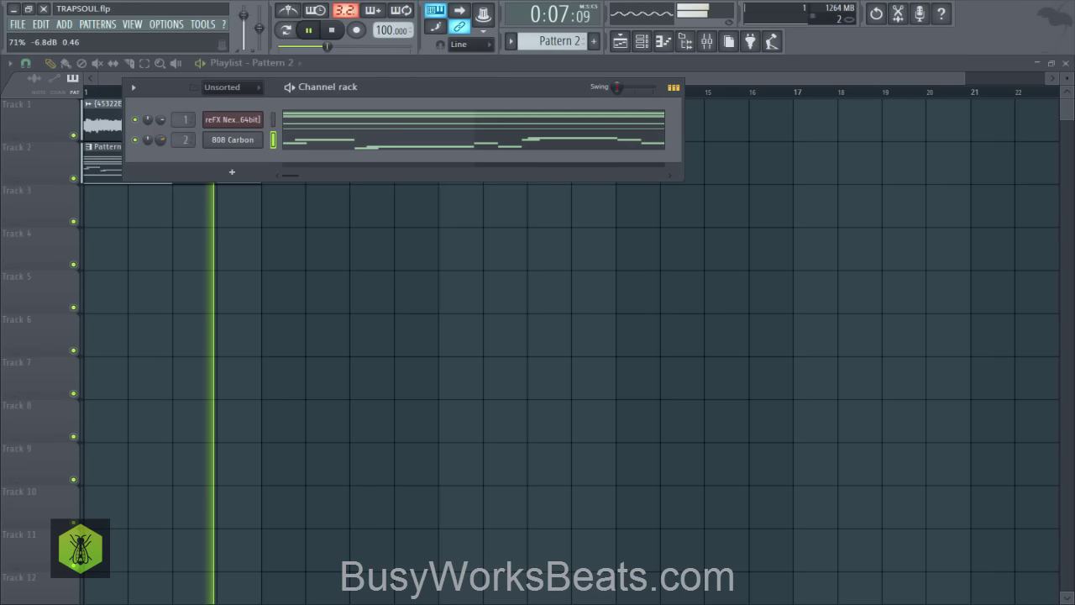
click(308, 148)
scroll(248, 92, down, 3)
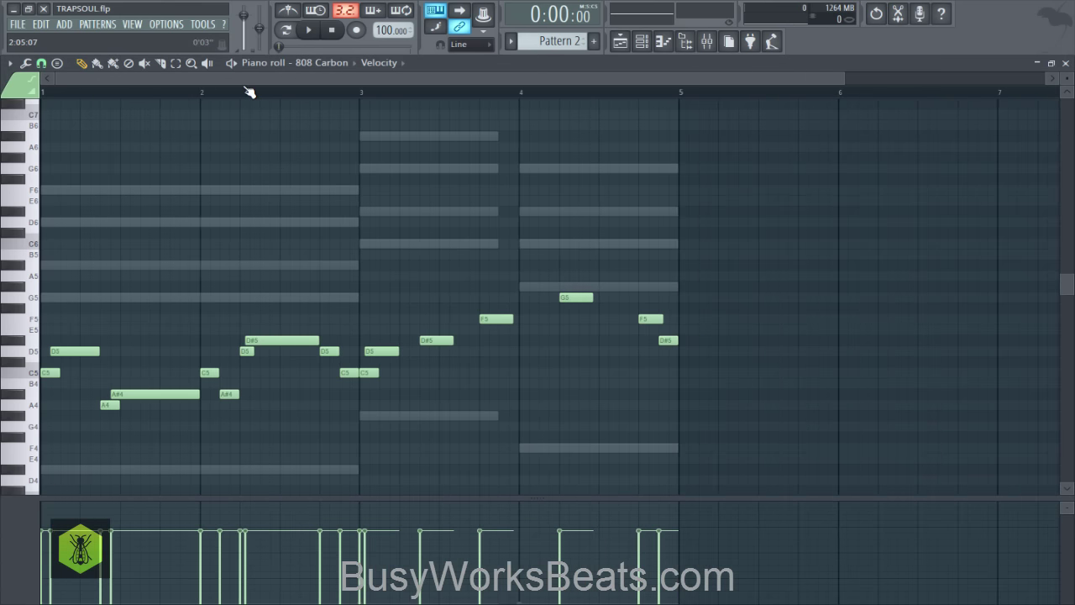
key(ctrl+s)
key(space)
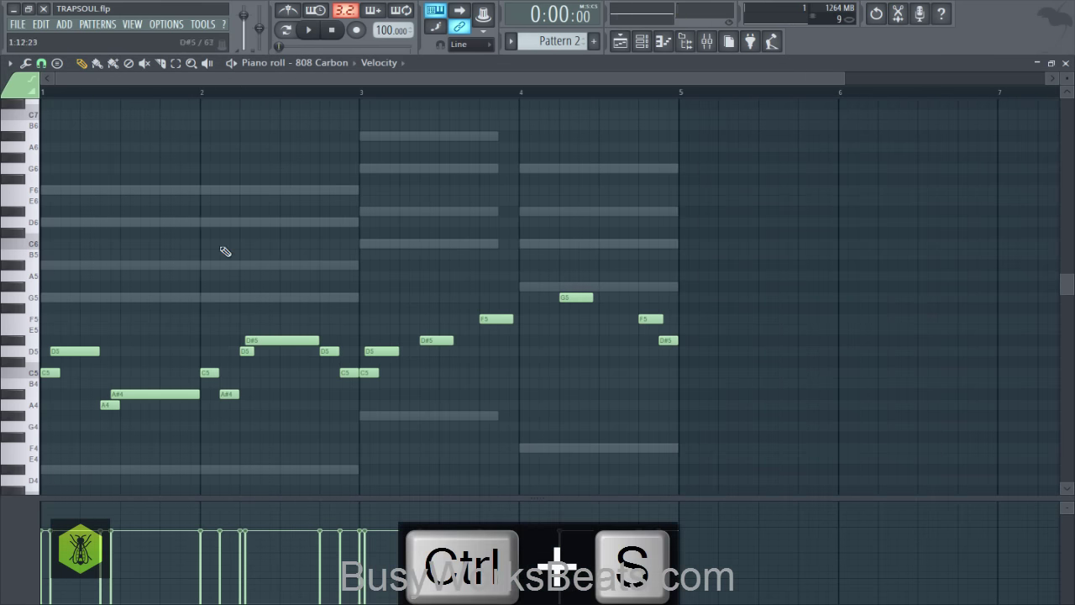
- Copy the 808 Carbon notes from Pattern 2 into the same channel of a new Pattern 3
click(620, 41)
click(640, 42)
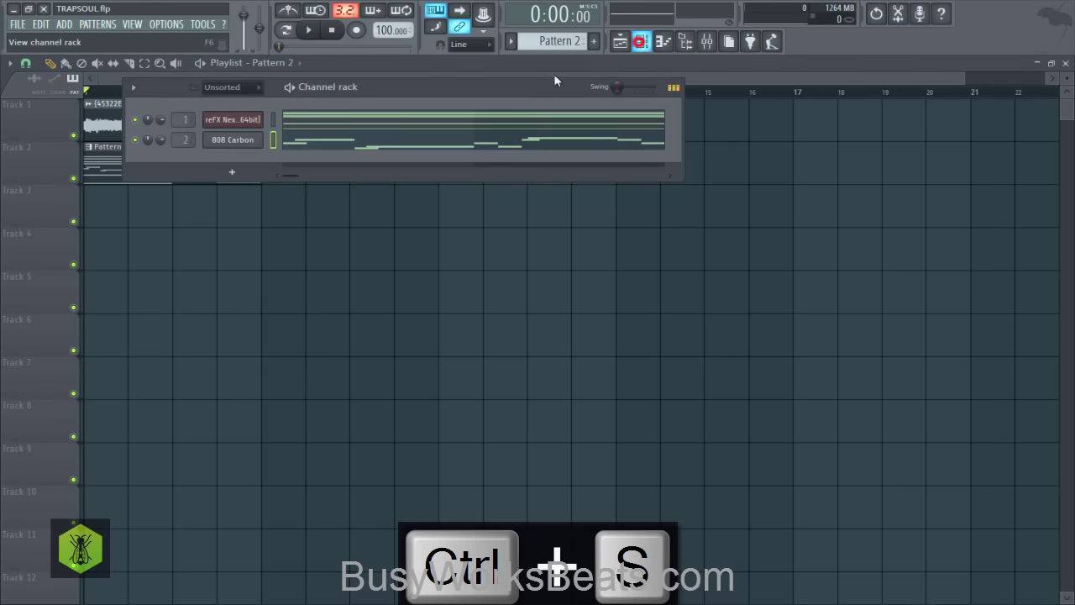
click(273, 142)
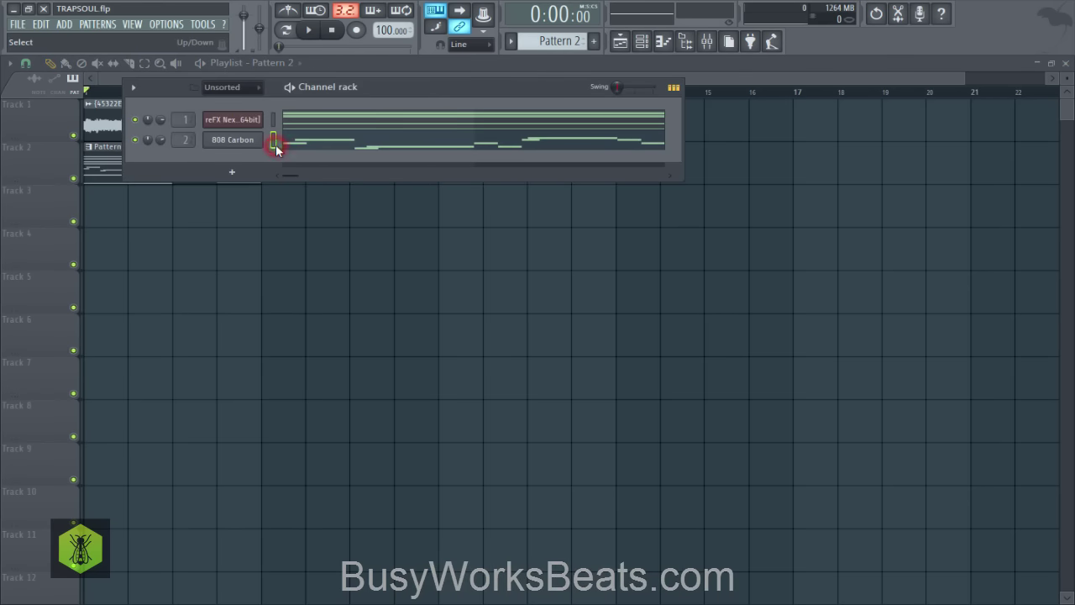
key(ctrl+c)
key(F4)
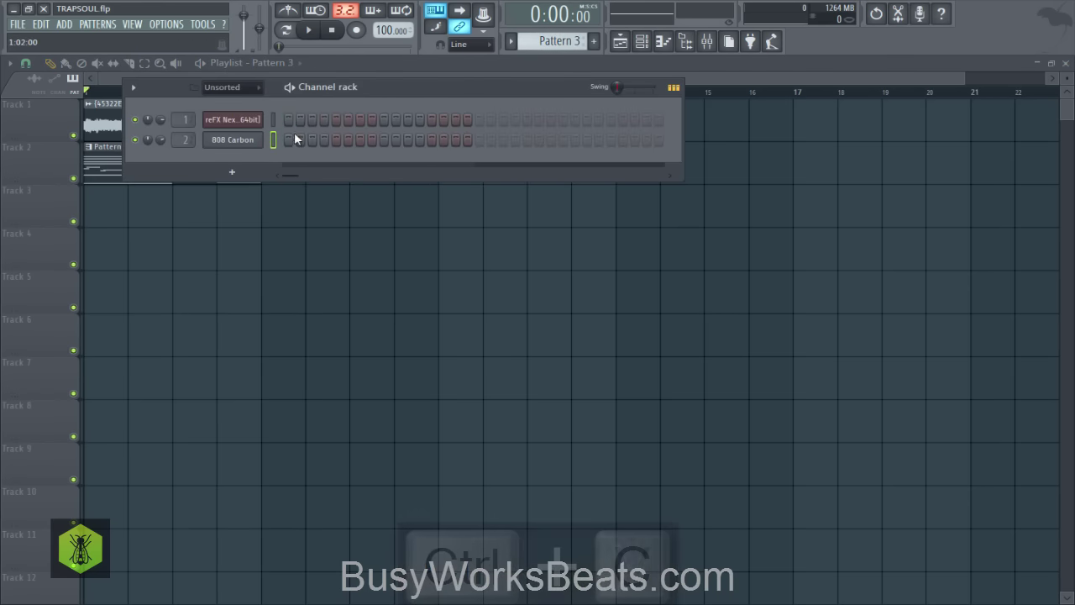
key(ctrl+v)
- Replace the Pattern 2 clip on Track 2 of the playlist with Pattern 3 and save the project
click(293, 255)
click(145, 170)
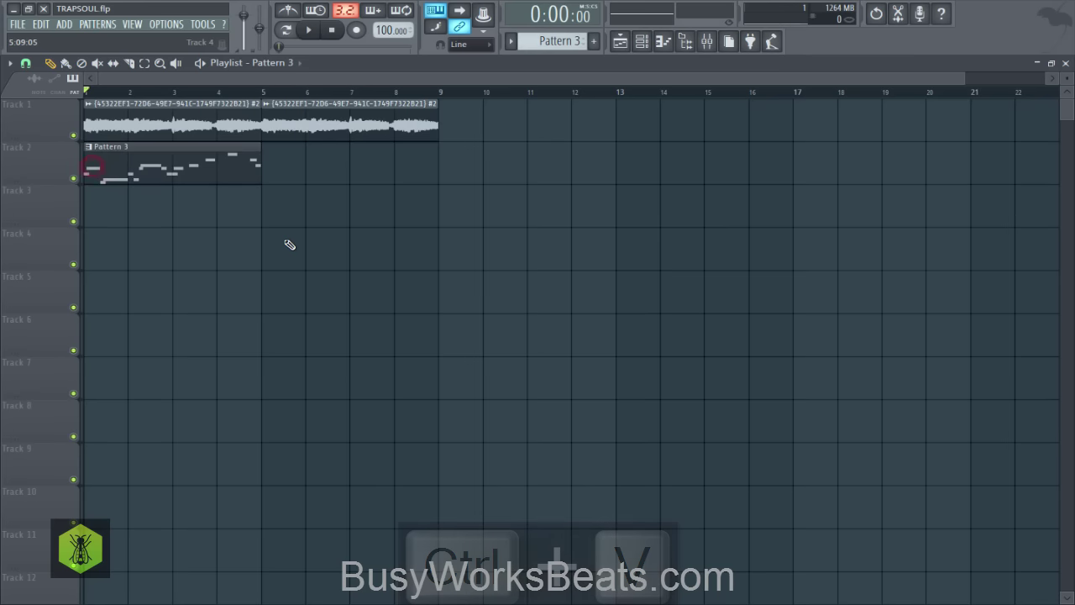
key(ctrl+s)
- In Pattern 3's 808 Carbon notes, delete A4 and A#4 from bar 1 and stretch D5 to the end of that bar
click(641, 42)
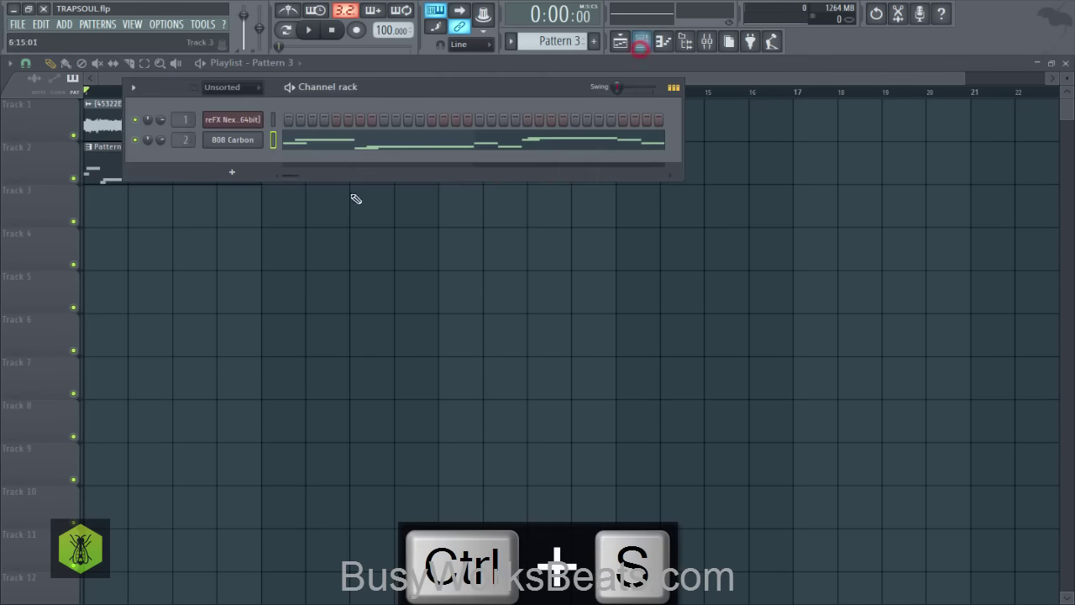
click(348, 152)
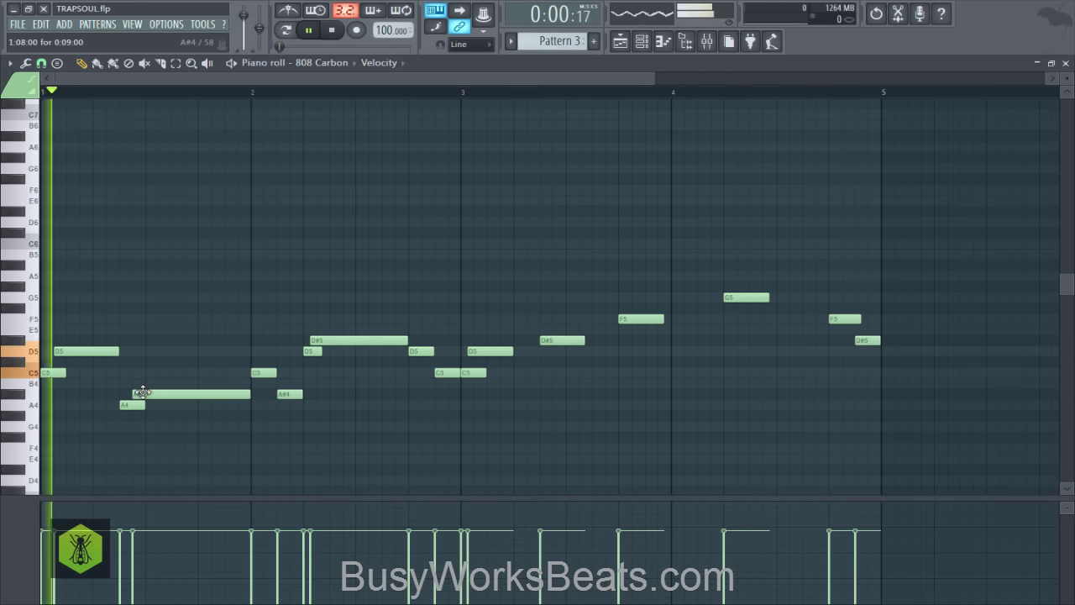
right_click(143, 392)
right_click(135, 404)
drag(117, 351, 246, 351)
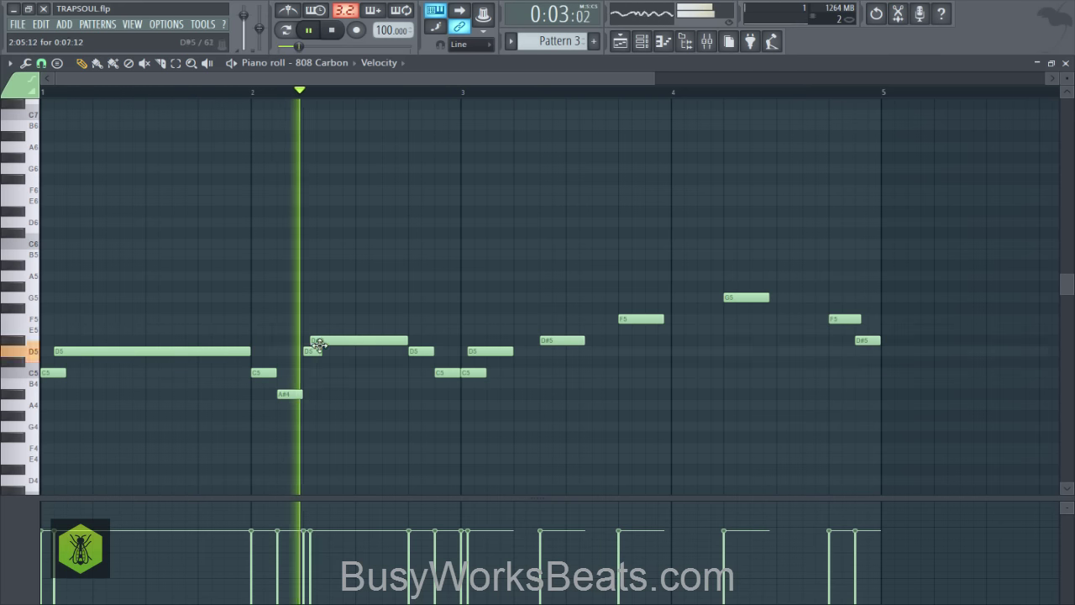
- Delete the C5 and A#4 at the start of bar 2, save the project and audition the sparser bassline
right_click(260, 372)
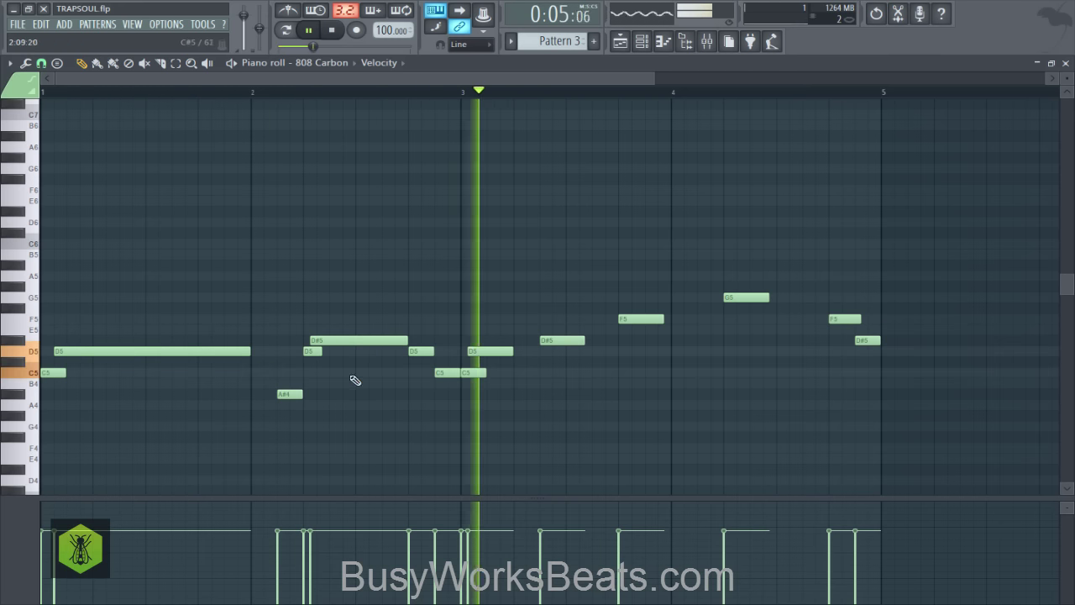
right_click(291, 395)
key(ctrl+s)
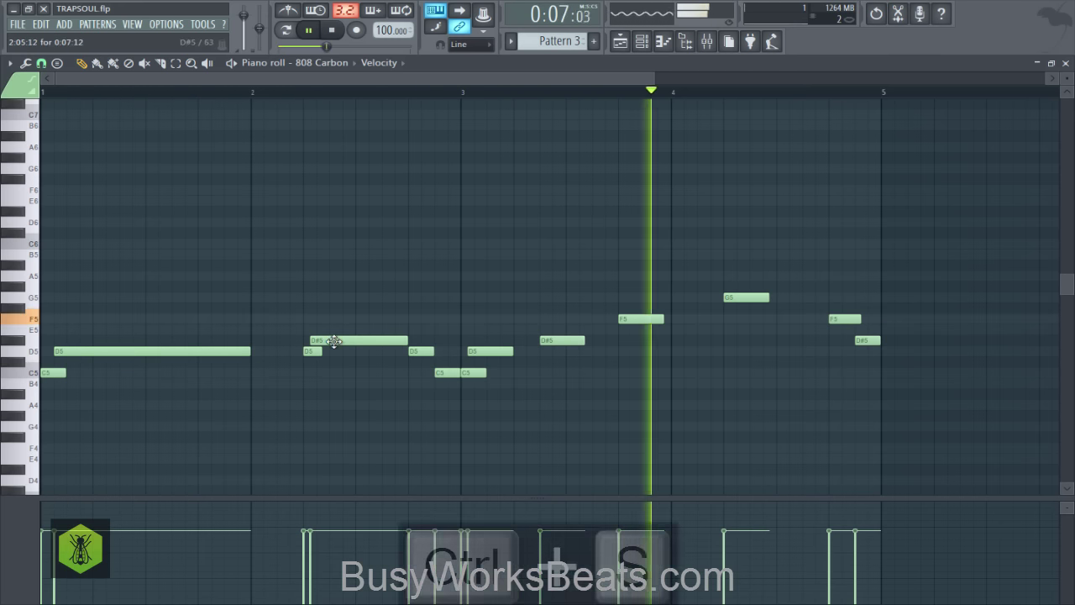
key(space)
click(876, 359)
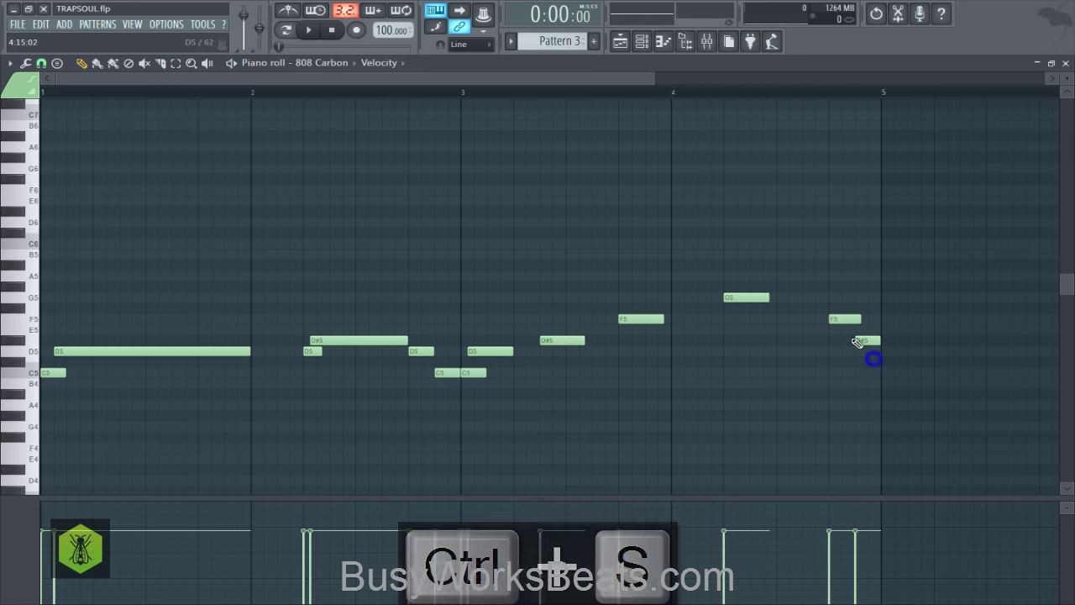
key(space)
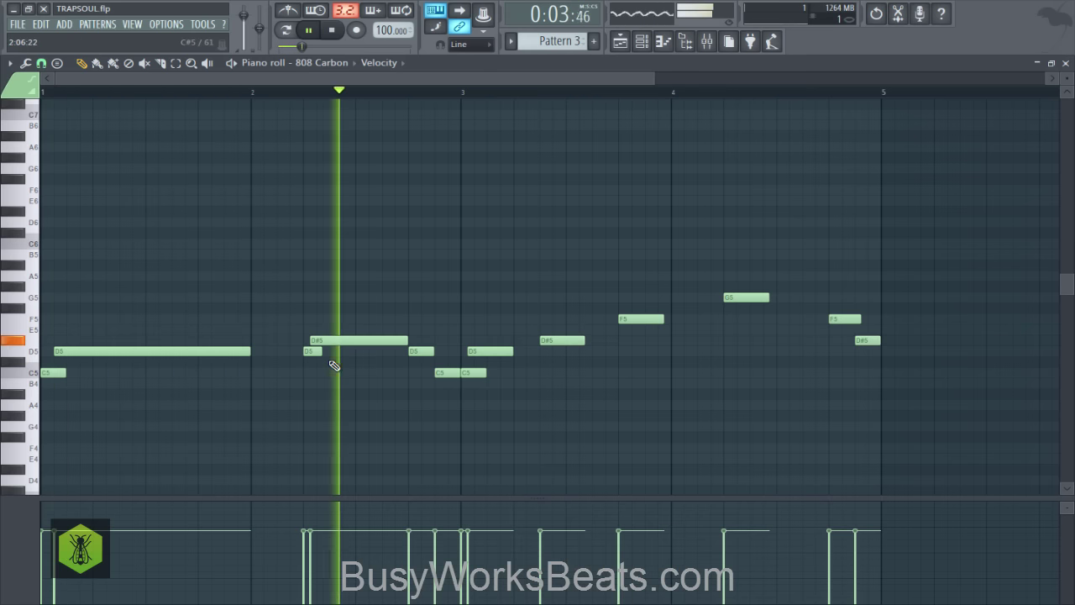
- Delete the D5 and C5 at the end of bar 2 and replay the pattern
right_click(422, 351)
right_click(447, 372)
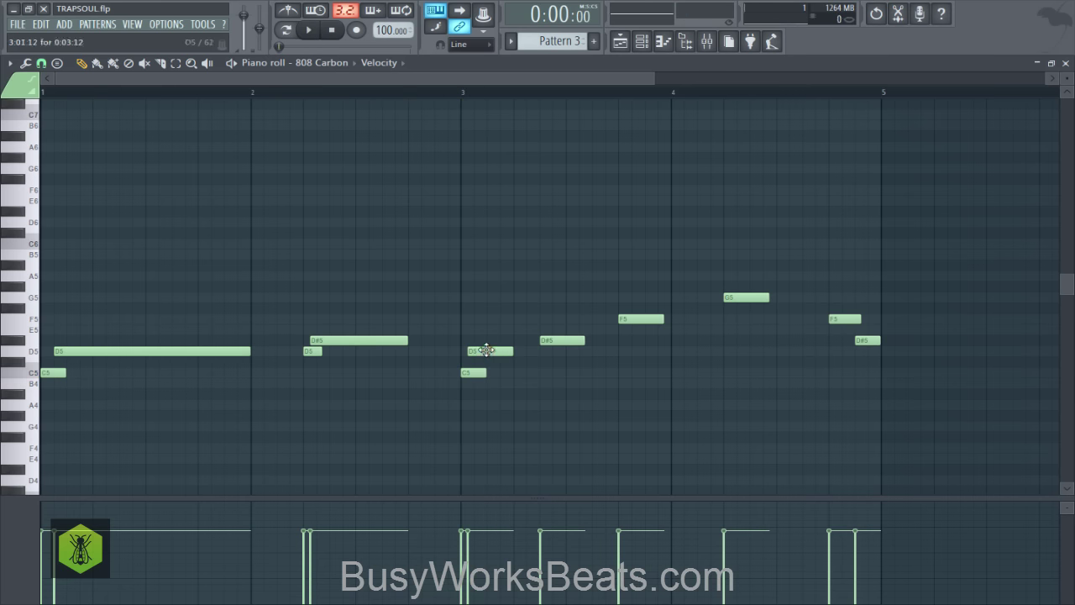
key(space)
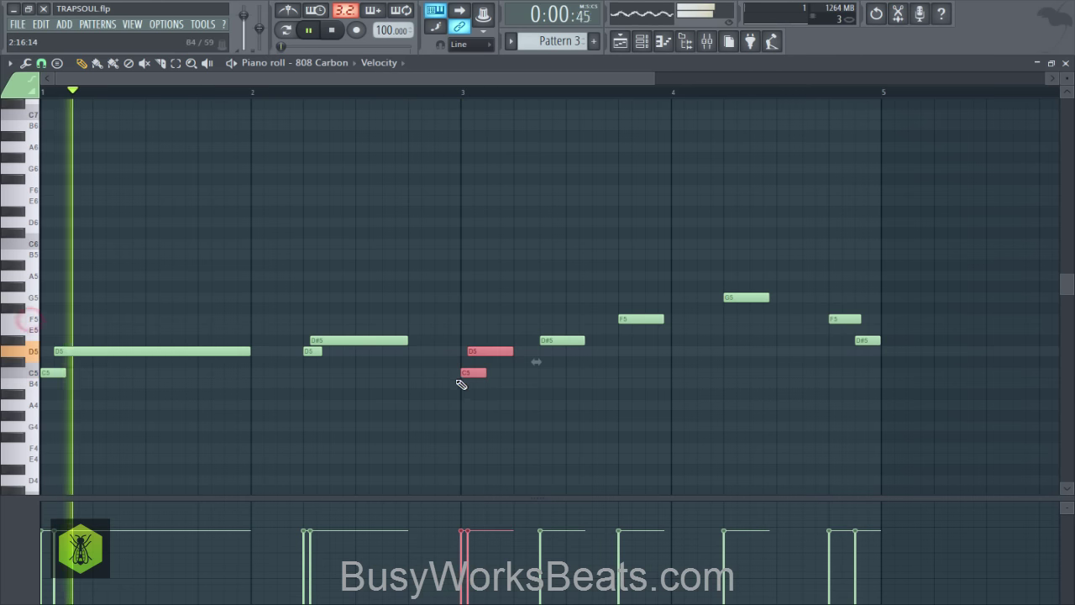
- Raise the two notes at the start of bar 3 to D#5 and F5, and delete the D#5 that follows them
drag(462, 371, 470, 342)
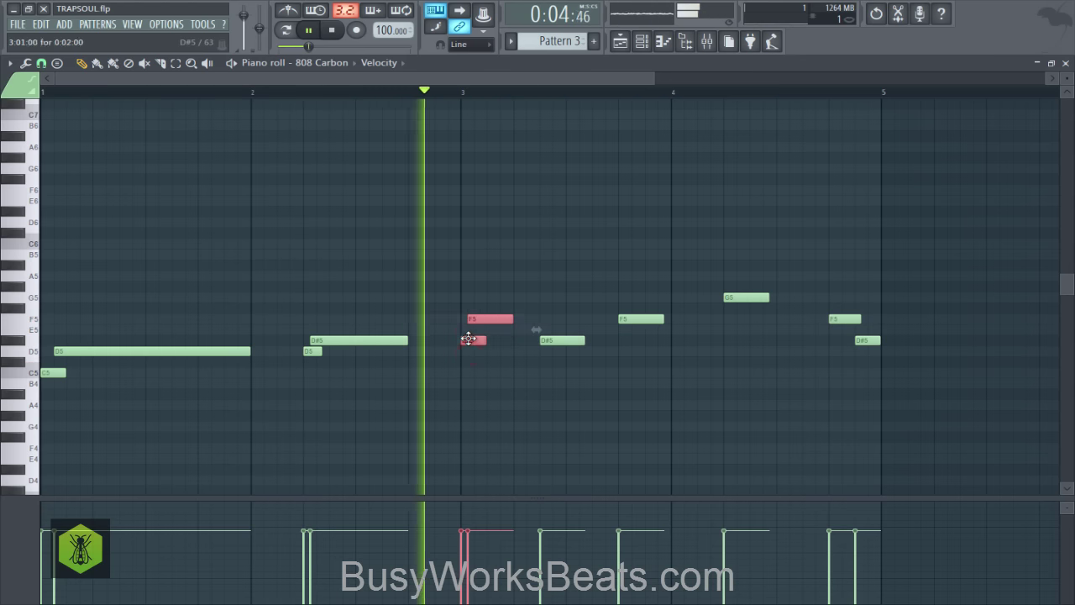
click(485, 377)
right_click(561, 340)
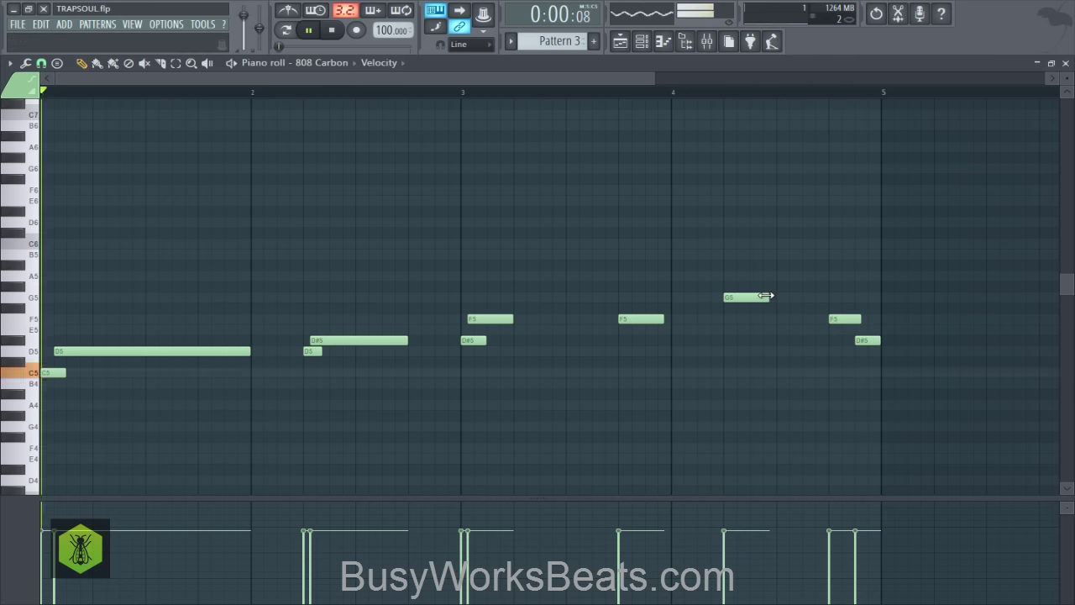
- Stretch G5 in bar 4 into the following F5, lengthen the first F5 in bar 3 to step 7, and save
drag(766, 296, 835, 296)
key(ctrl+s)
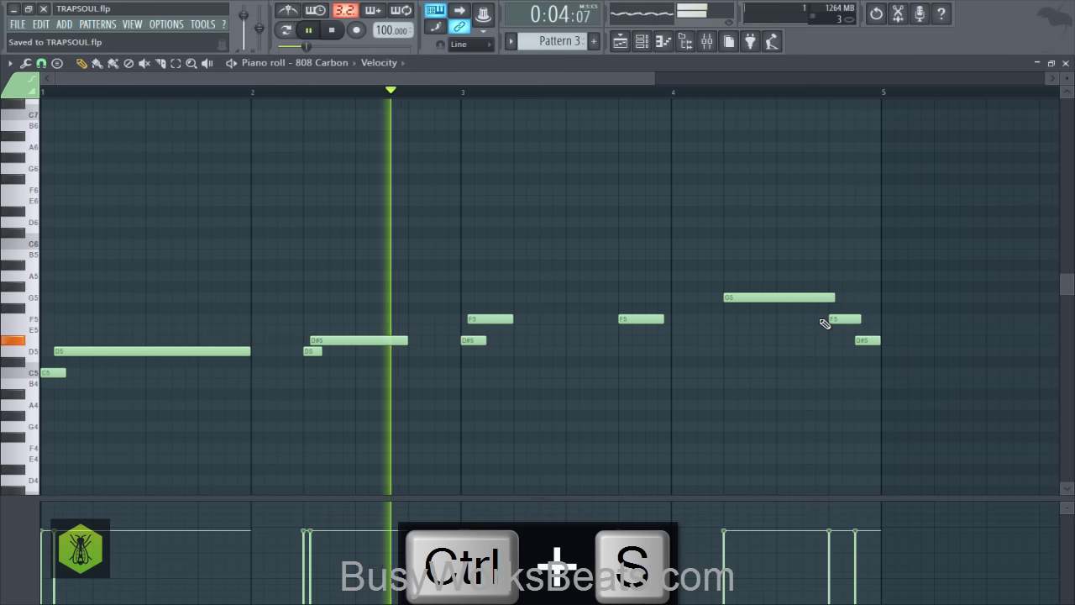
right_click(627, 387)
key(space)
key(ctrl+s)
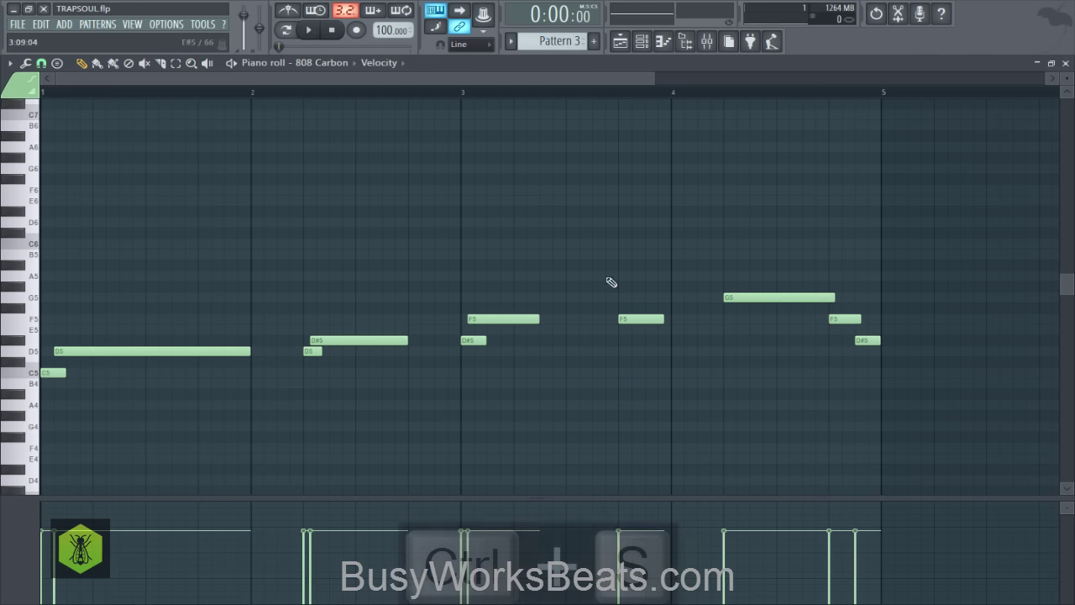
- Switch back to Pattern 2 to view its original 808 Carbon bassline
scroll(950, 98, down, 3)
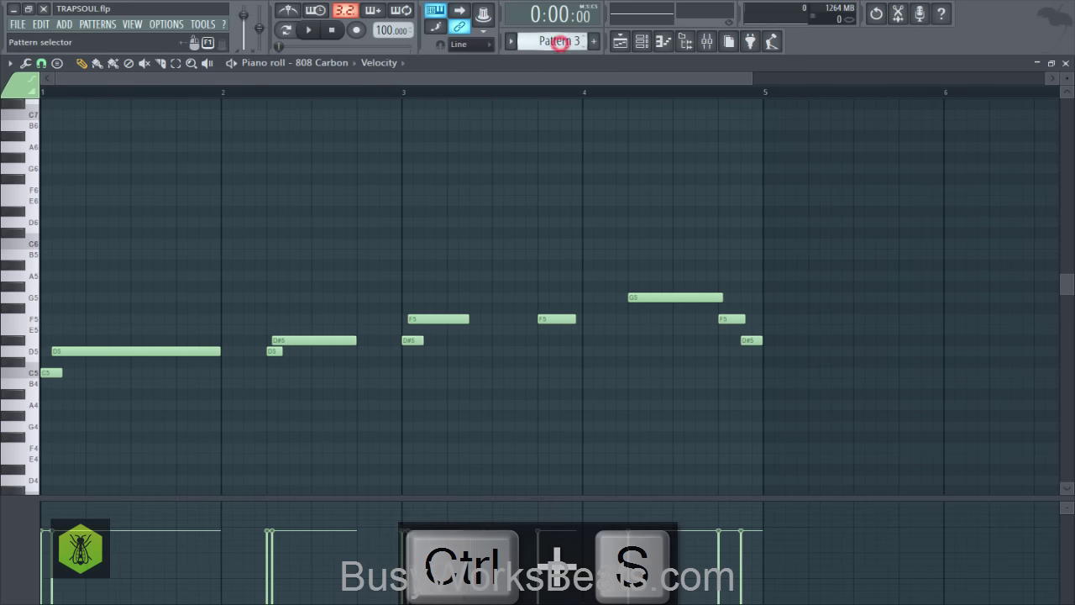
scroll(559, 44, up, 1)
scroll(446, 335, down, 1)
scroll(446, 341, down, 3)
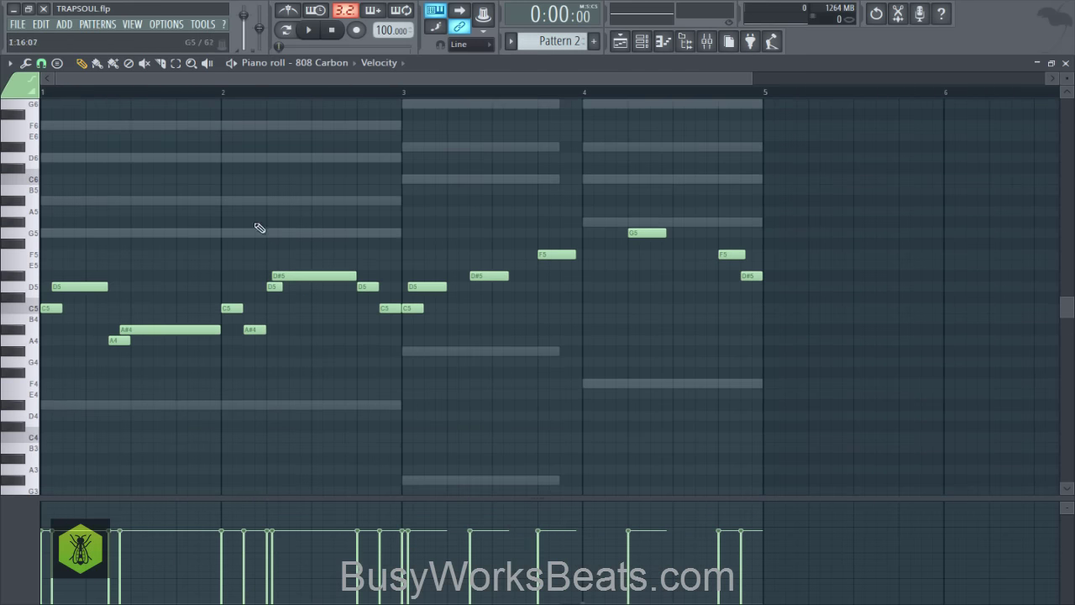
- Return to Pattern 3, save, and lengthen the first F5 in bar 3 to 7:12 while the pattern plays
scroll(420, 336, down, 4)
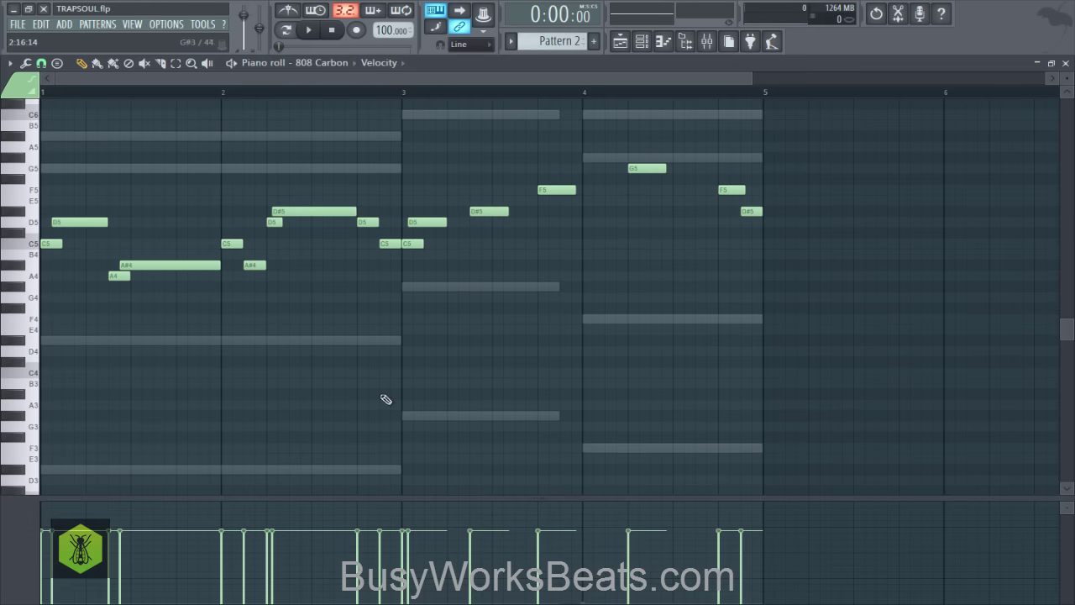
scroll(566, 46, down, 1)
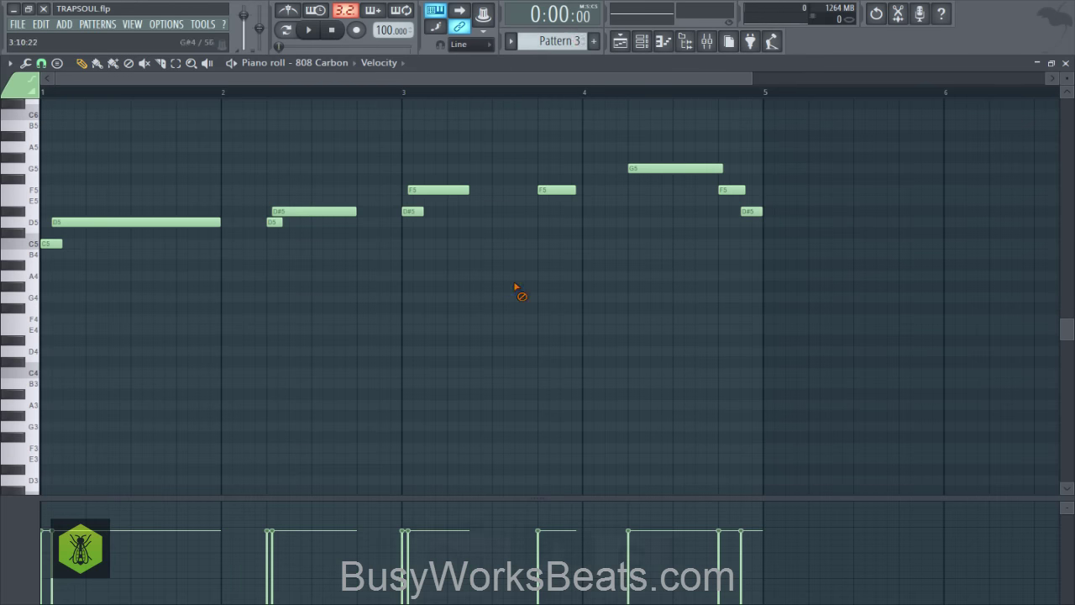
key(ctrl+s)
scroll(519, 333, up, 4)
key(space)
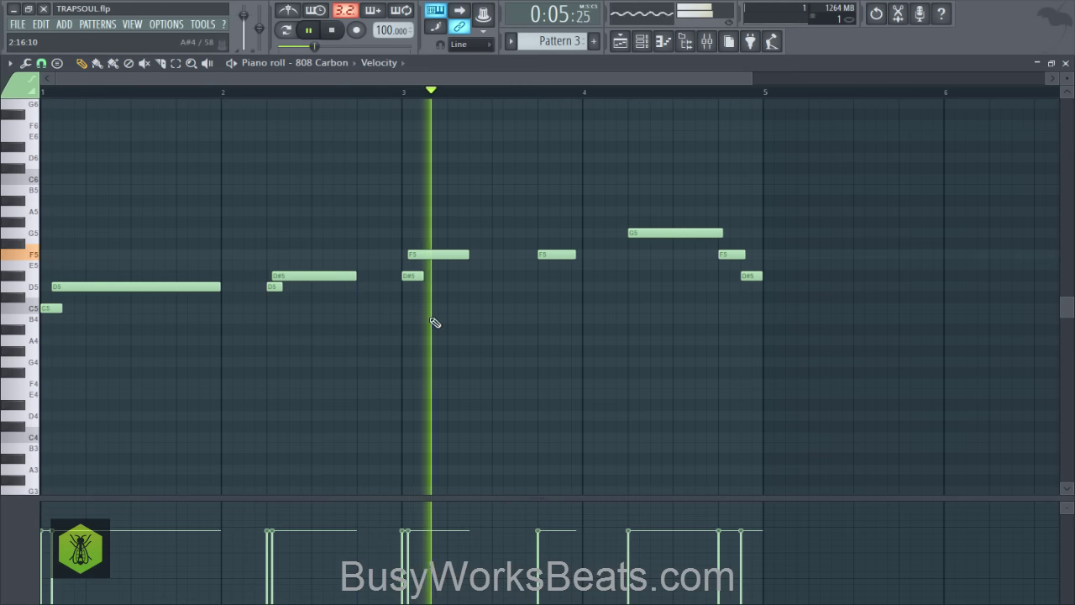
drag(468, 255, 491, 257)
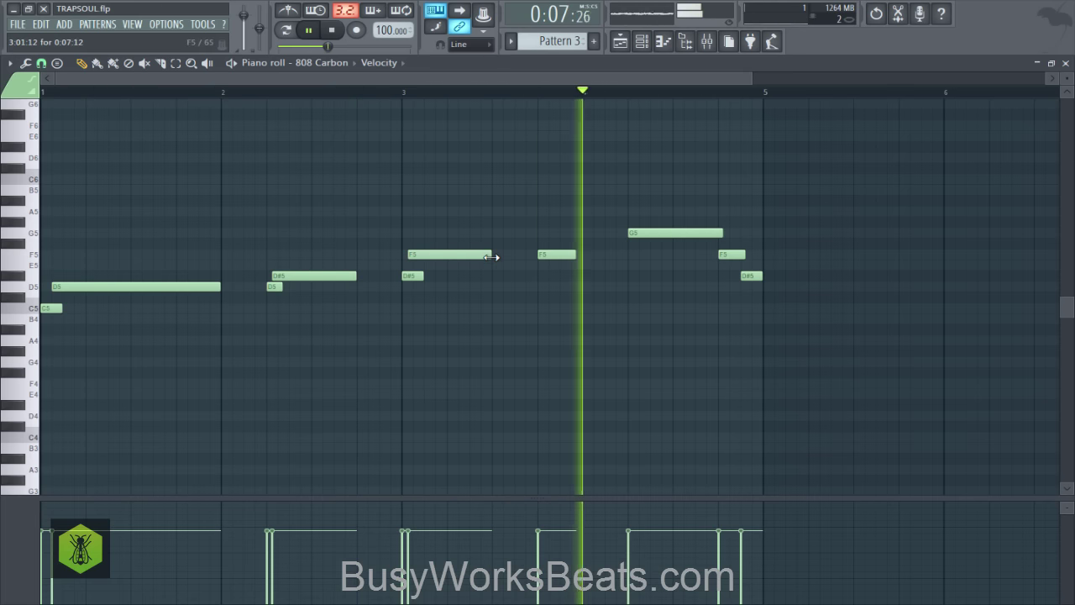
- In Insert 1's Parametric EQ 2, make band 1 a high-pass at 205 Hz and raise band 7's low-pass frequency
click(707, 50)
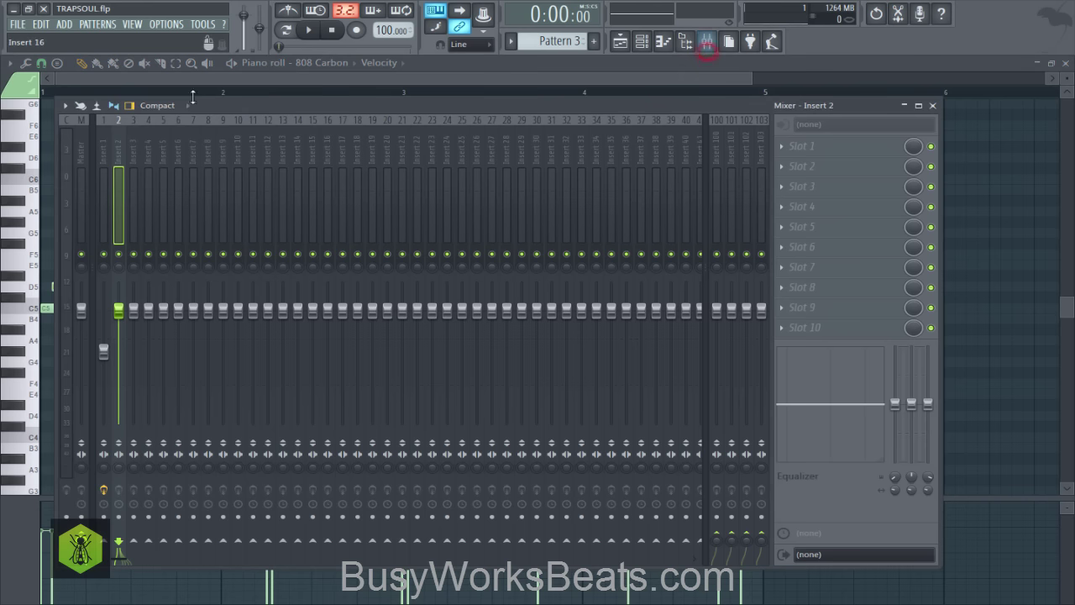
key(space)
click(861, 156)
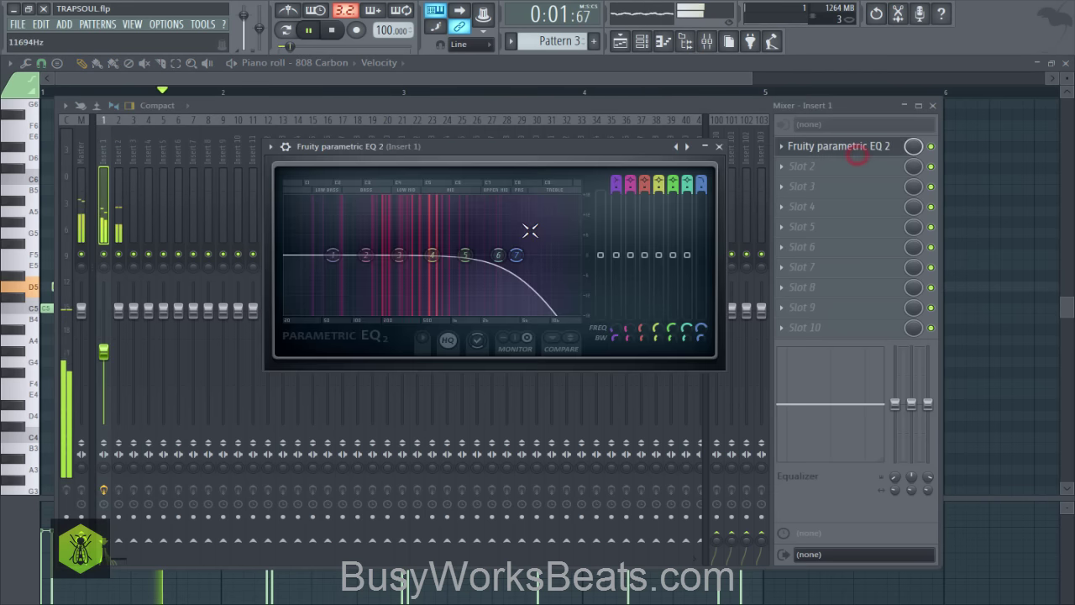
key(space)
drag(619, 179, 619, 163)
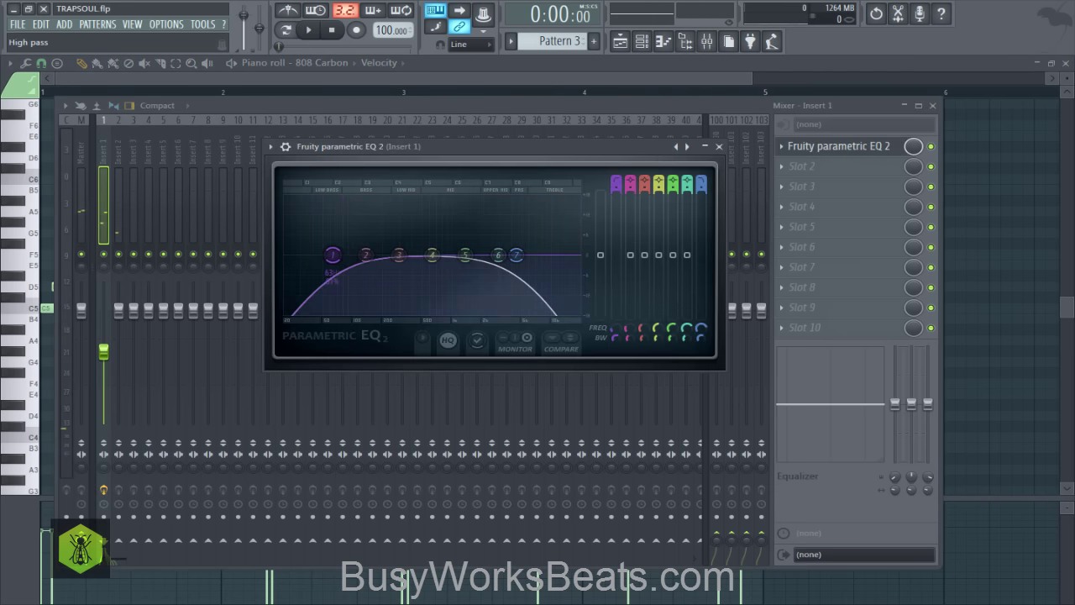
key(space)
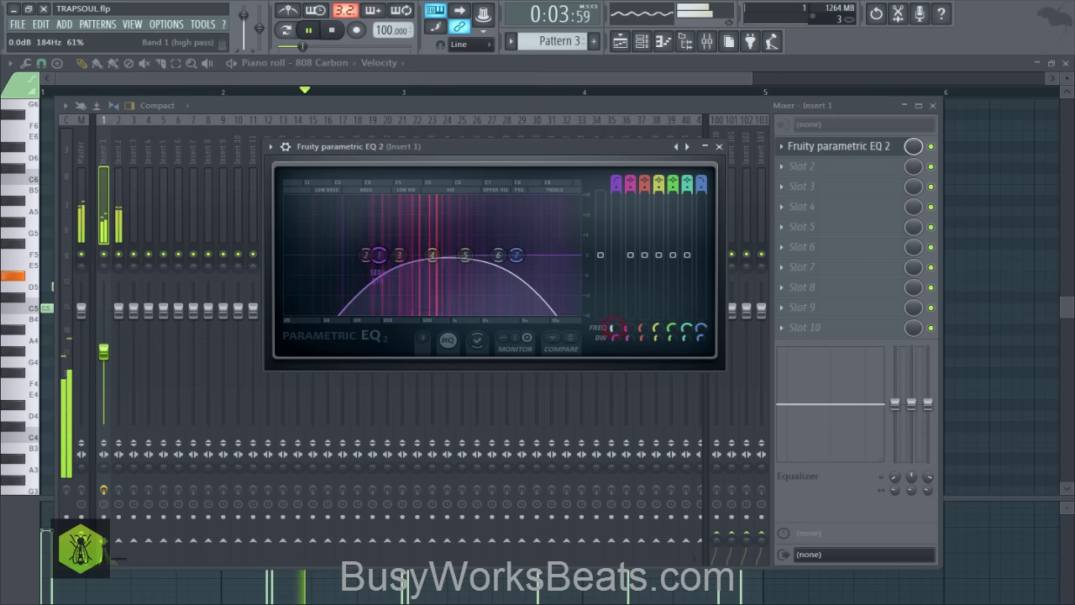
drag(697, 332, 696, 321)
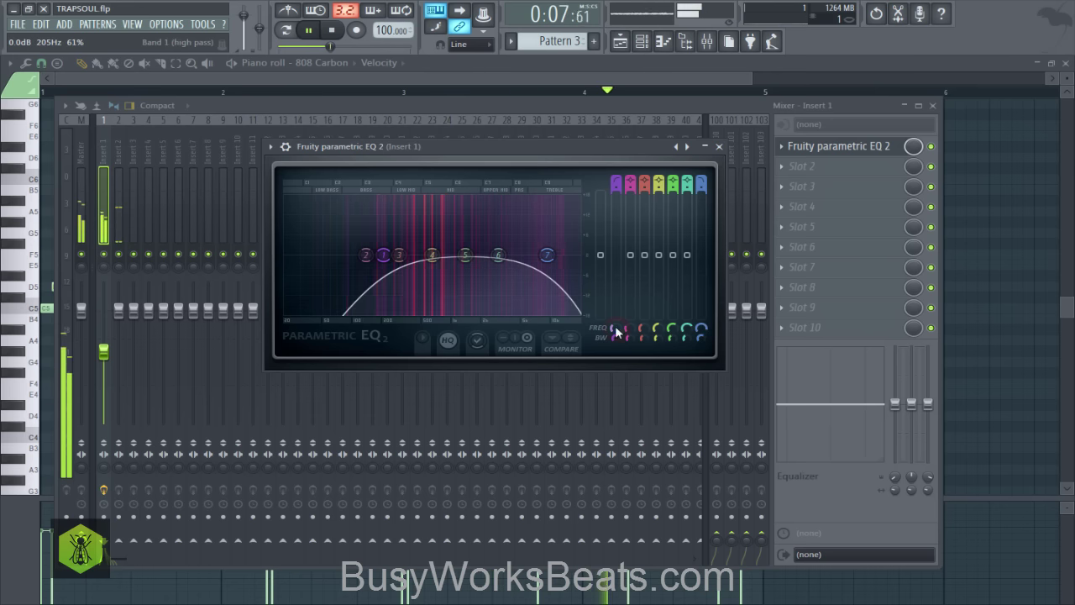
click(721, 148)
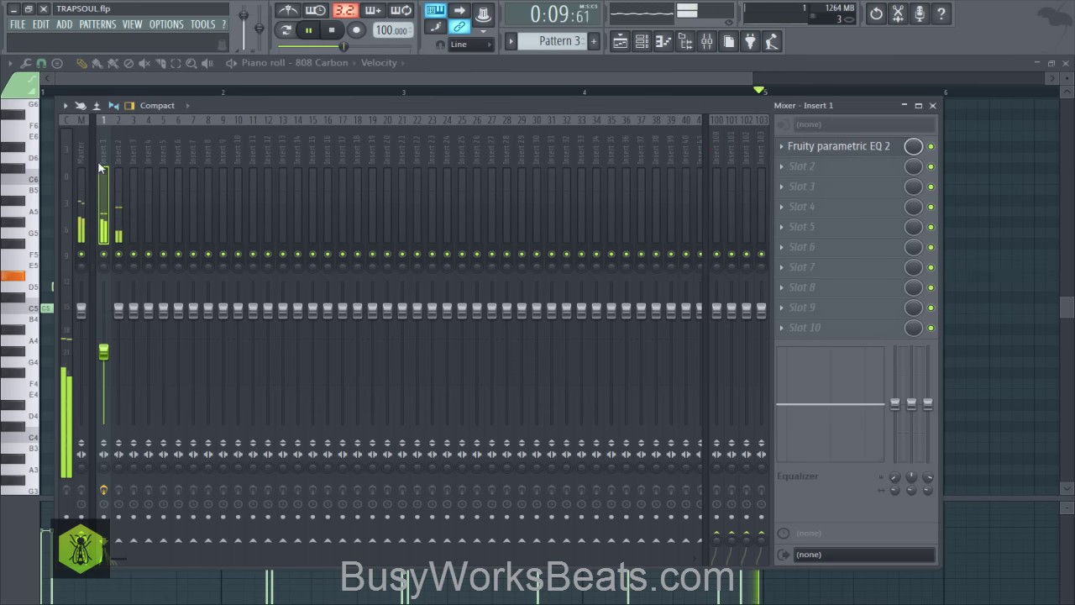
key(space)
key(space)
key(F9)
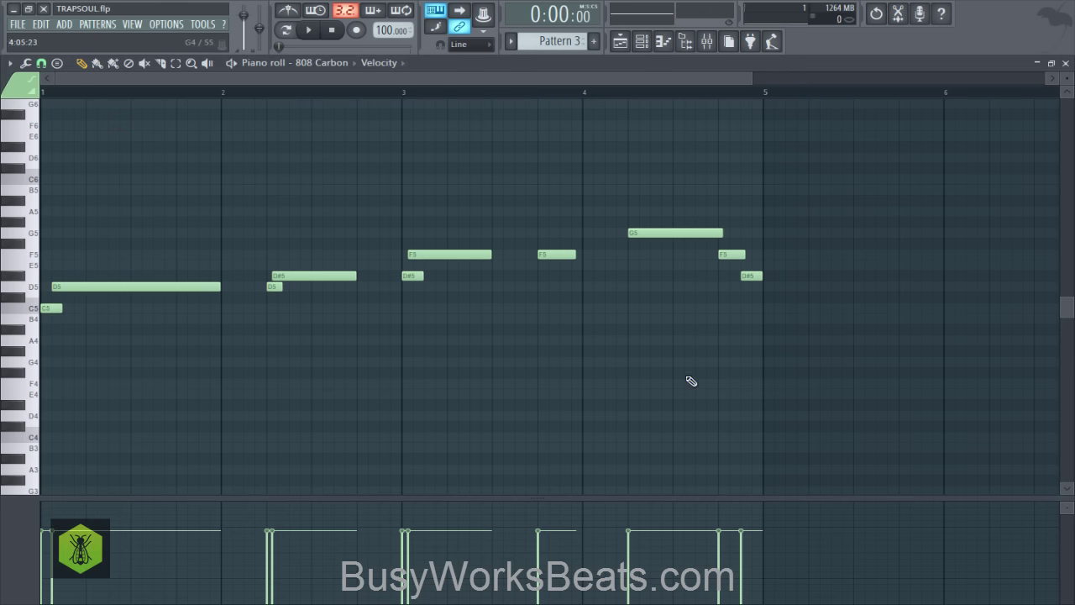
- Duplicate all four bars of bass notes to start at bar 5, and transpose the whole pattern up two octaves
drag(843, 396, 38, 174)
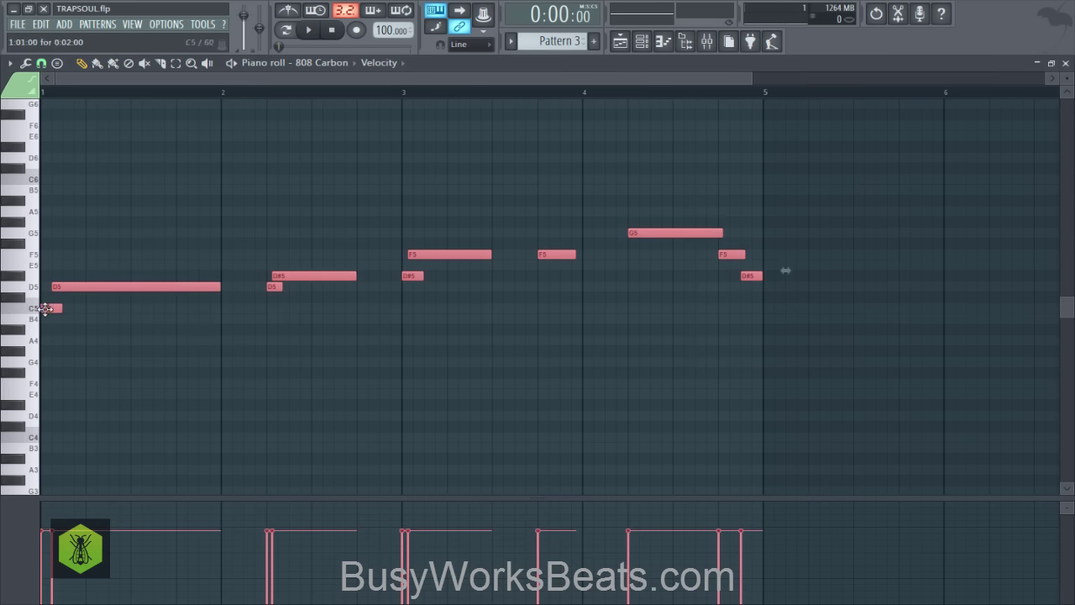
mouse_move(46, 309)
mouse_down()
mouse_move(701, 297)
mouse_move(759, 317)
mouse_up()
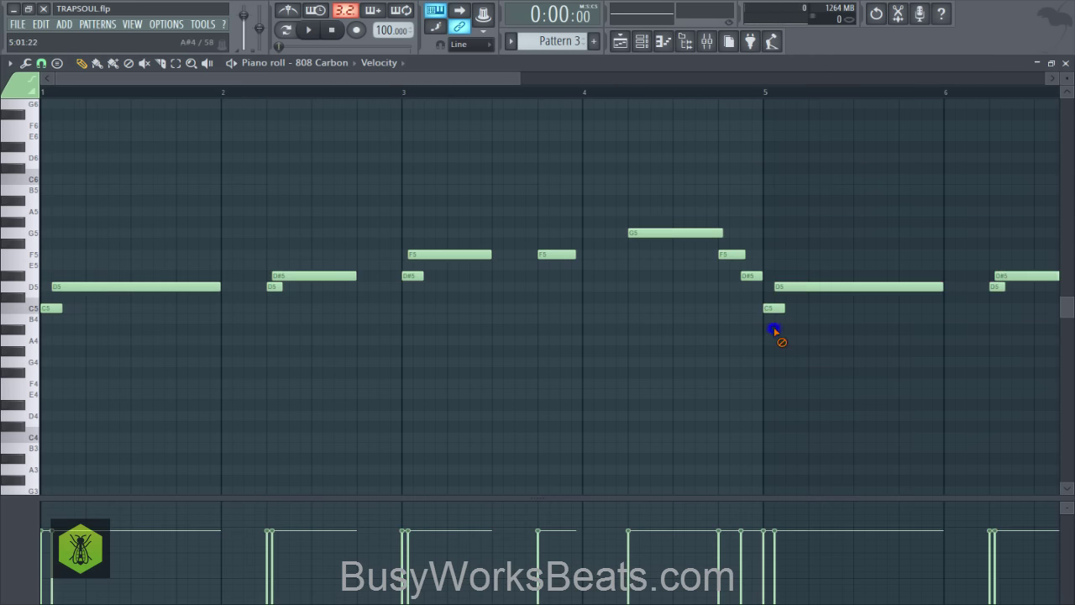
key(ctrl+a)
key(ctrl+Up)
key(ctrl+Up)
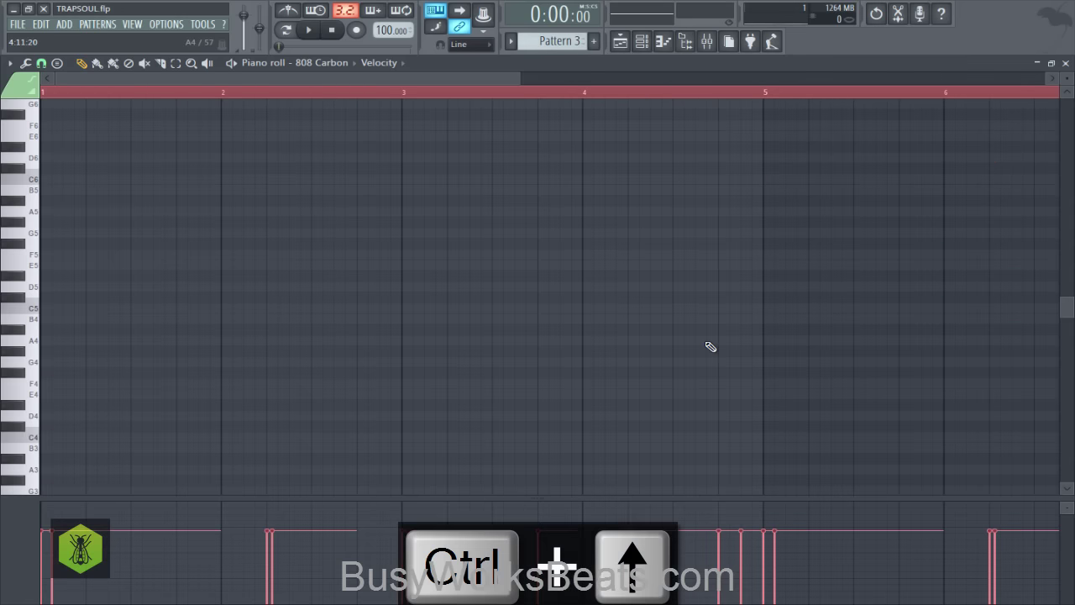
- Rework the start of bar 5 into short D7 and D#7 notes followed by a D7 held to the bar's end
scroll(710, 346, up, 5)
click(752, 382)
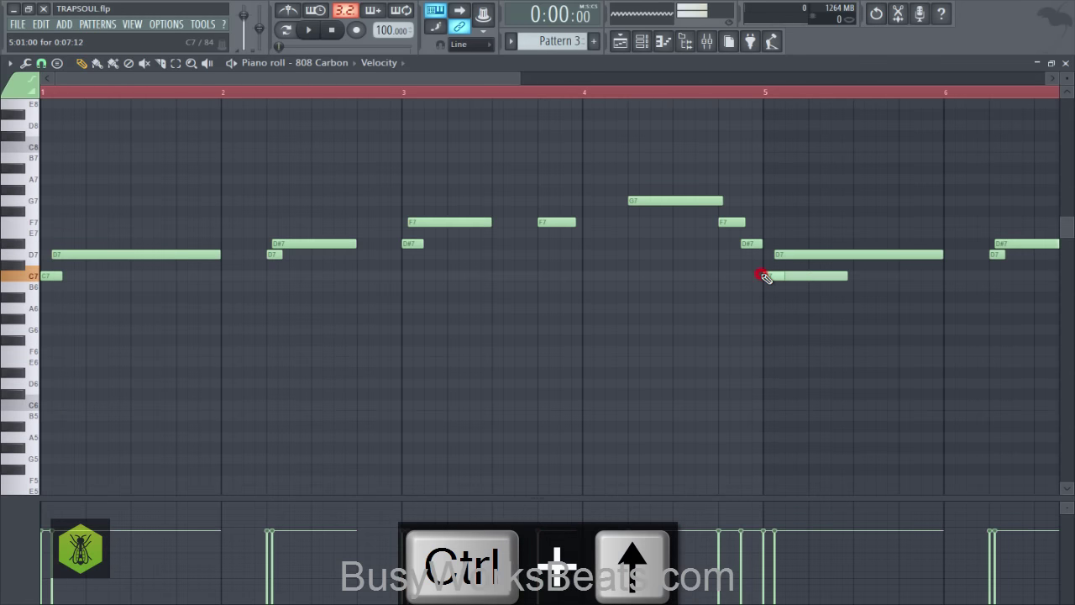
right_click(802, 277)
drag(787, 252, 775, 249)
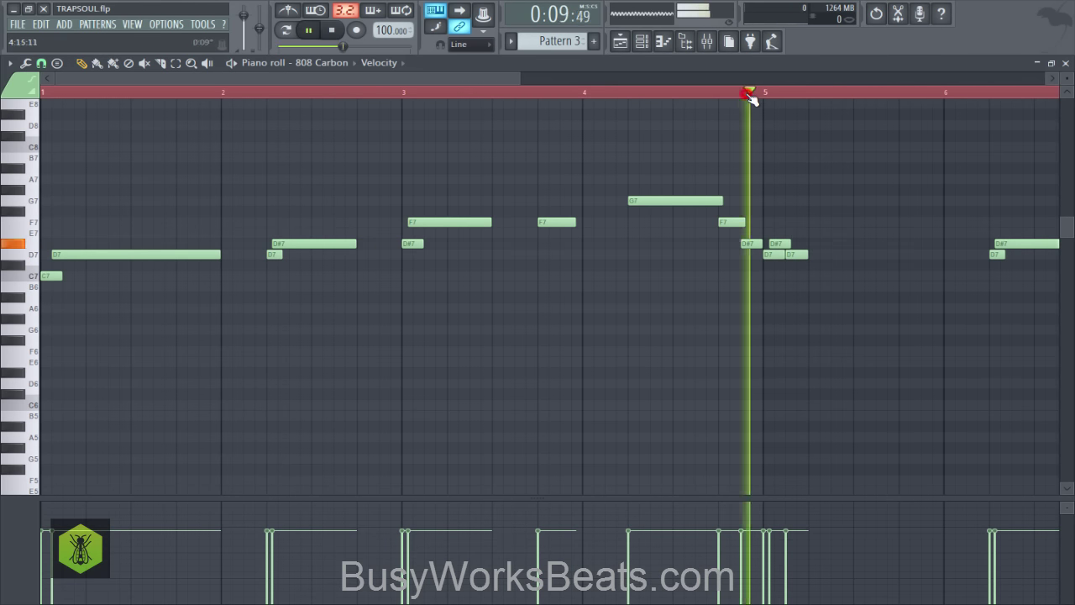
drag(779, 246, 937, 261)
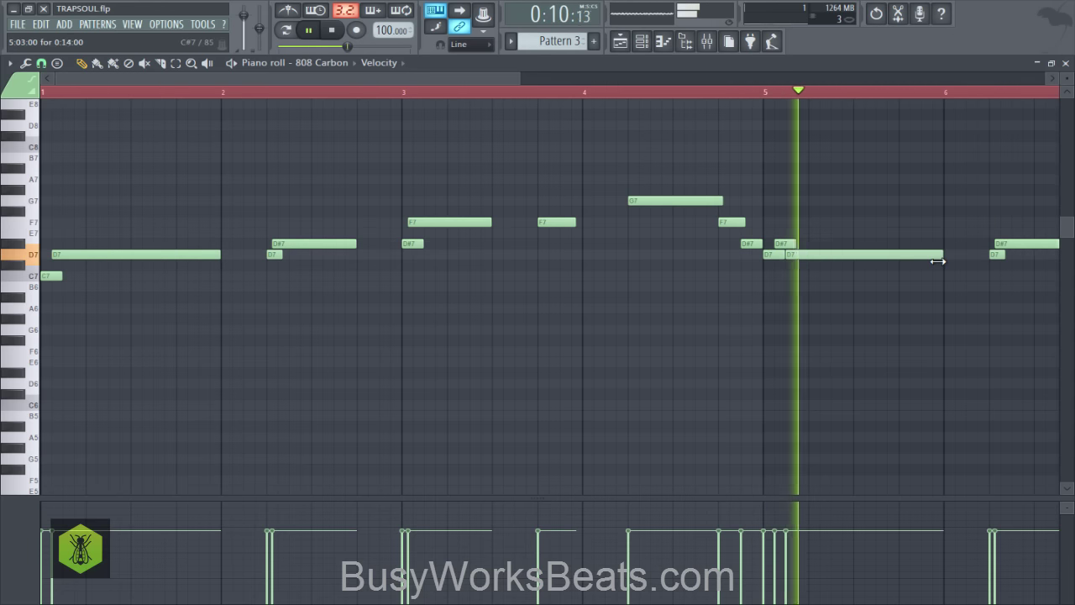
- Stop playback and transpose all the bass notes down two octaves
key(space)
key(ctrl+a)
key(ctrl+Down)
key(ctrl+Down)
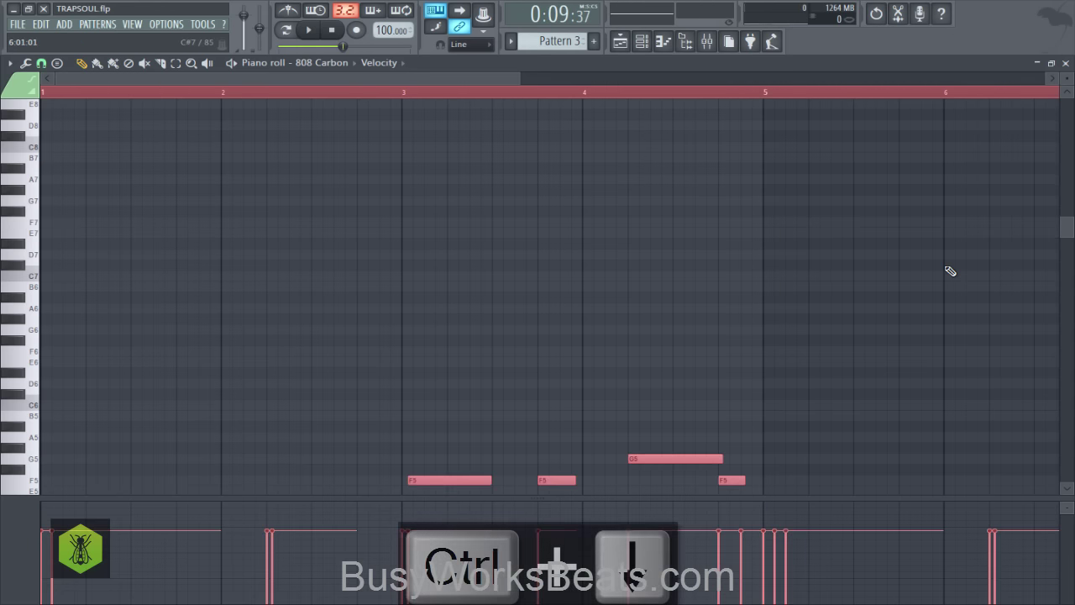
- Return to the playlist, save the project, and play the song from the beginning
key(space)
key(F9)
key(space)
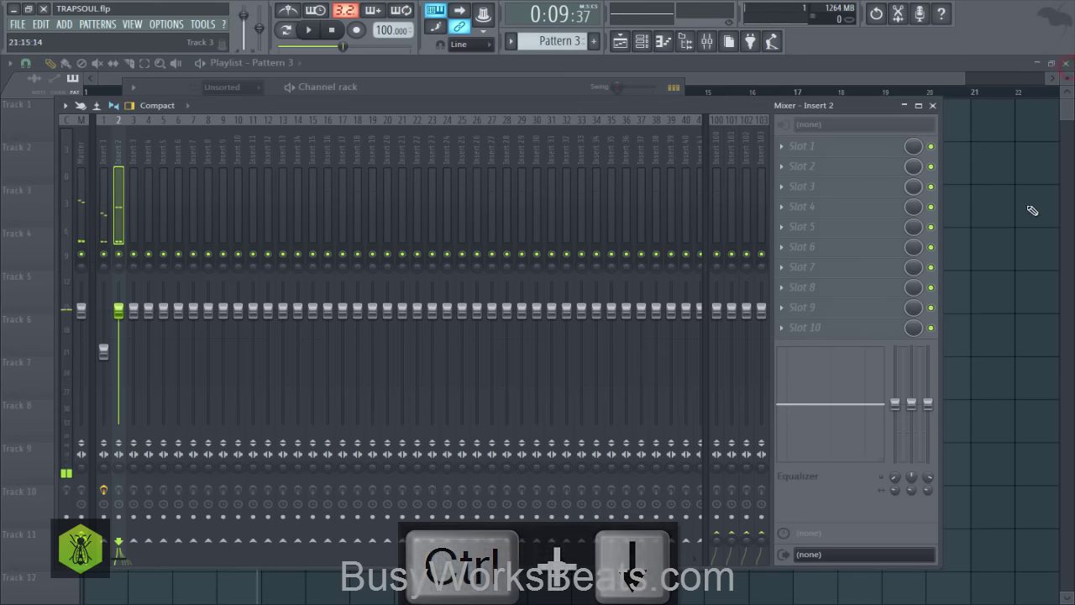
key(F5)
key(ctrl+s)
key(space)
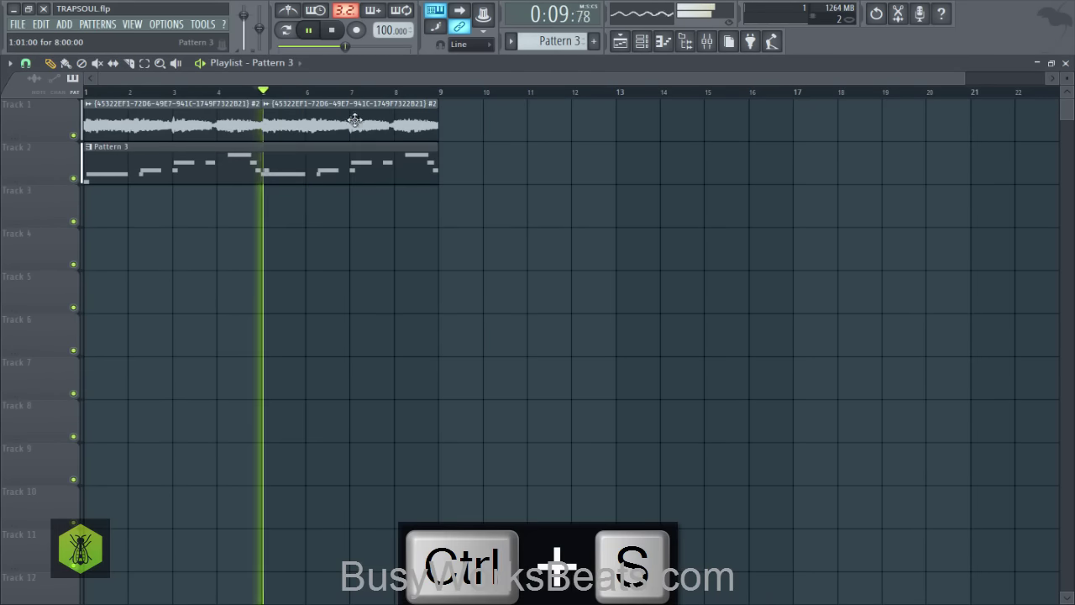
key(space)
click(283, 46)
key(space)
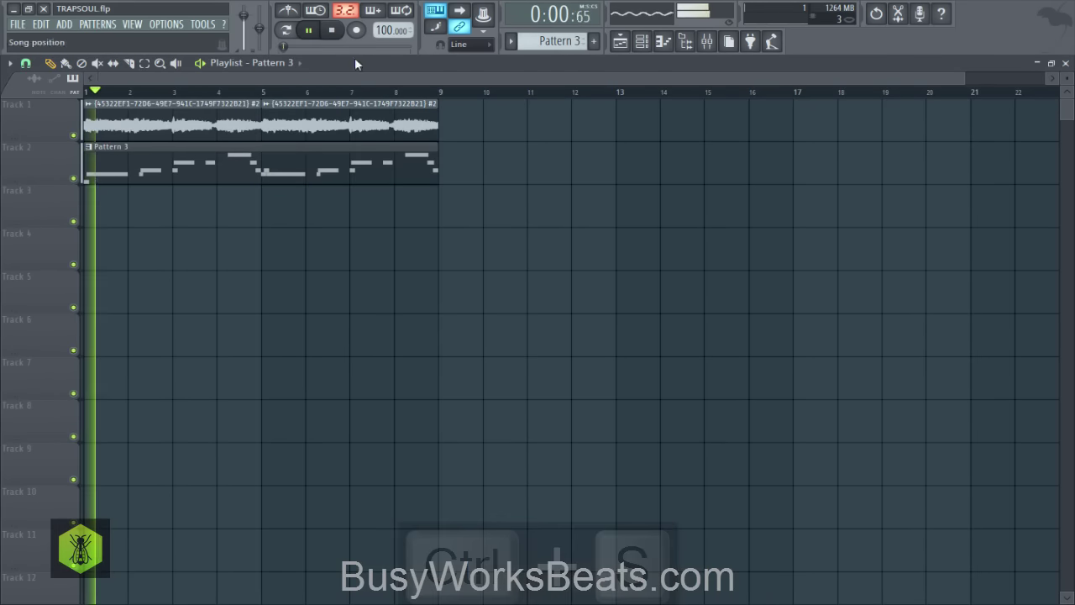
click(641, 41)
click(561, 42)
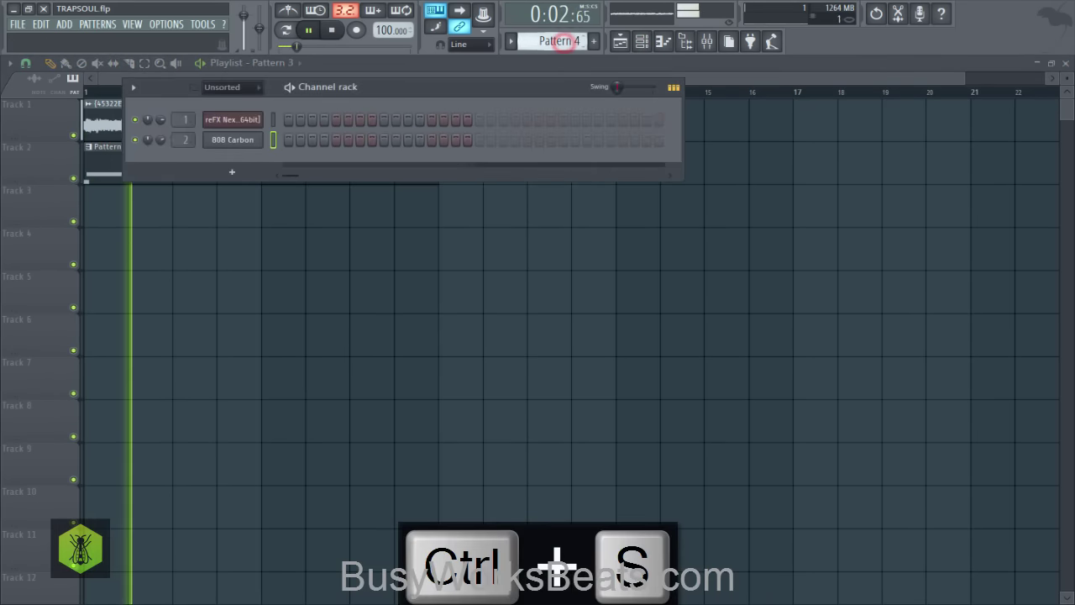
key(F6)
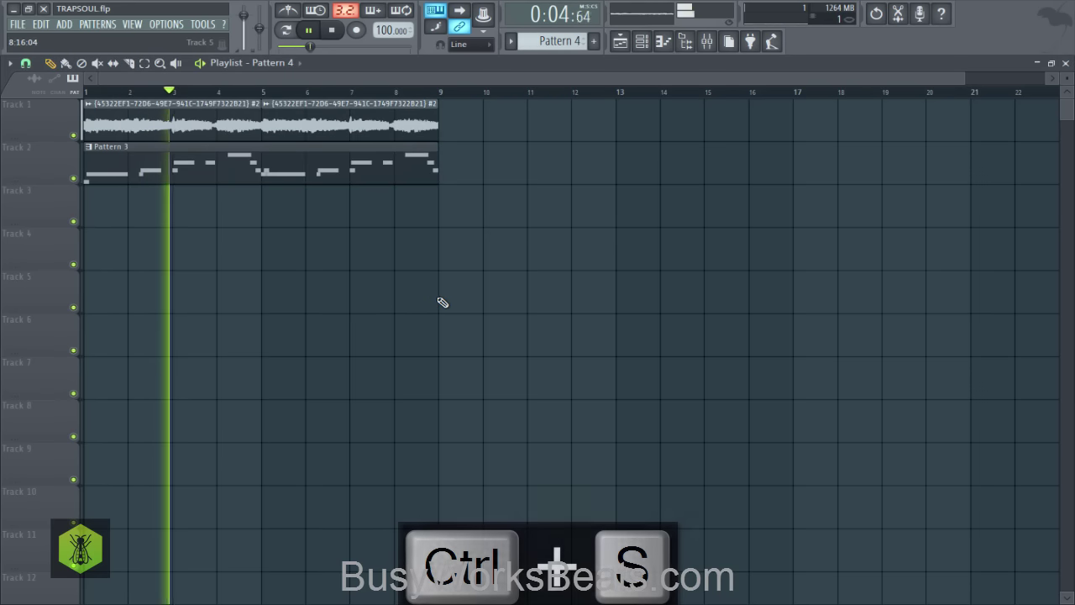
- Transpose all of Pattern 3's 808 Carbon notes down one more octave, return to the playlist, and save
click(641, 41)
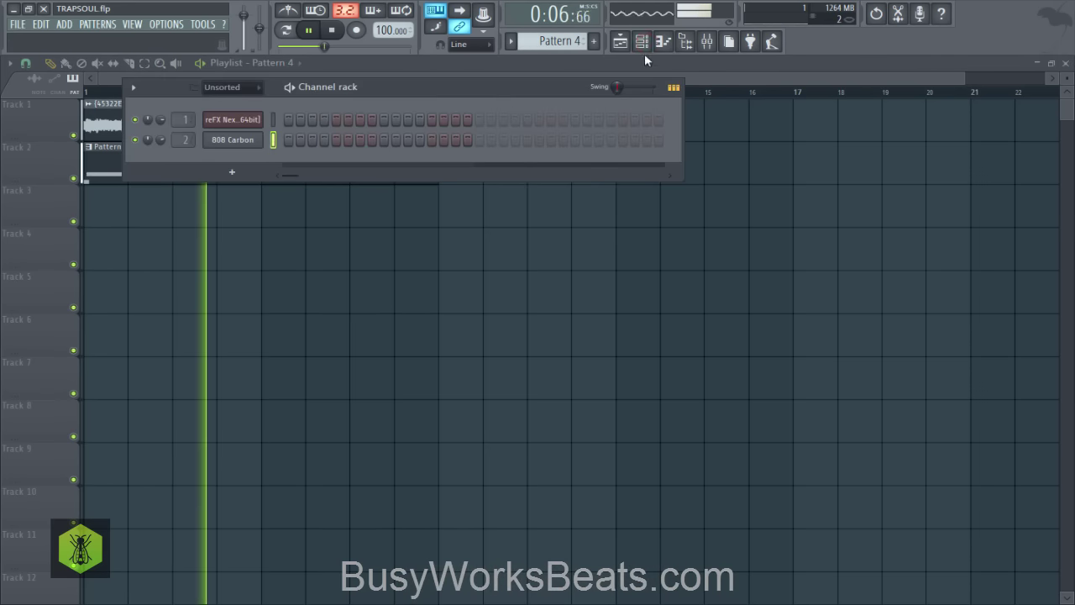
scroll(561, 40, up, 1)
click(505, 143)
key(ctrl+a)
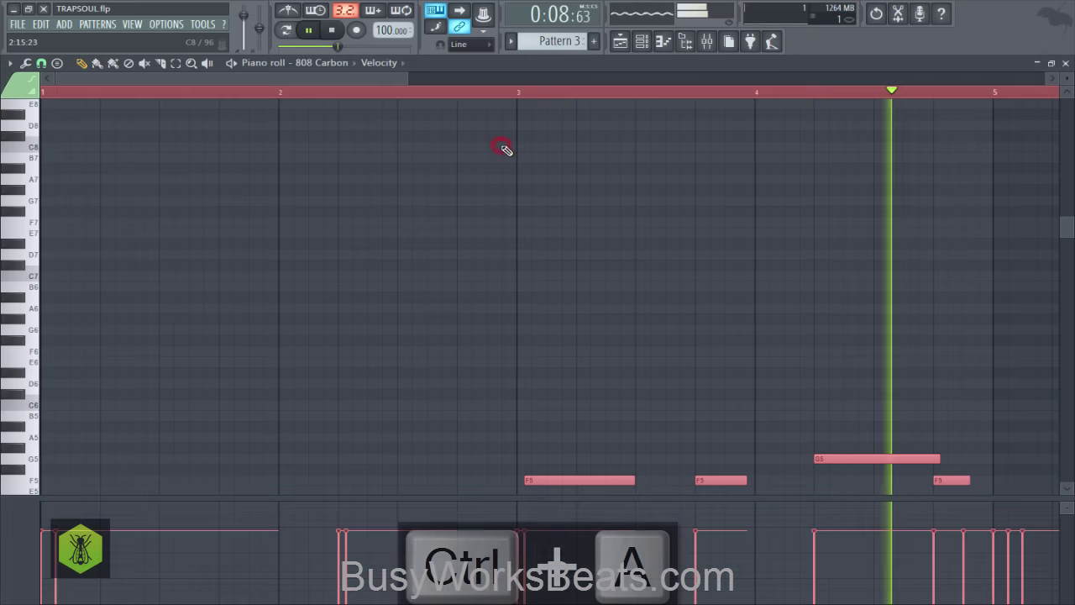
key(ctrl+Down)
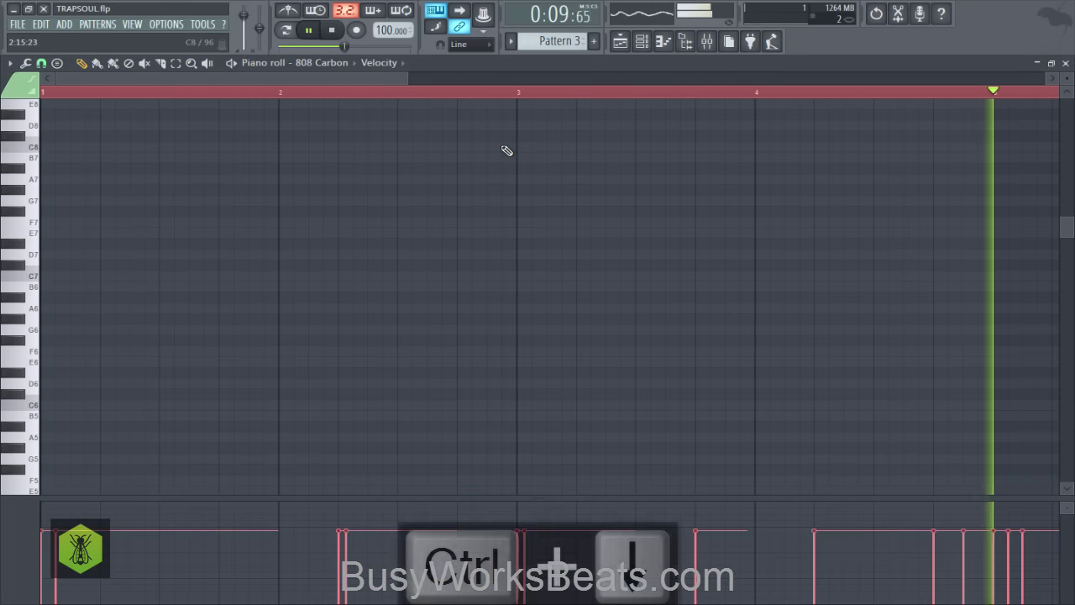
click(1064, 64)
key(ctrl+s)
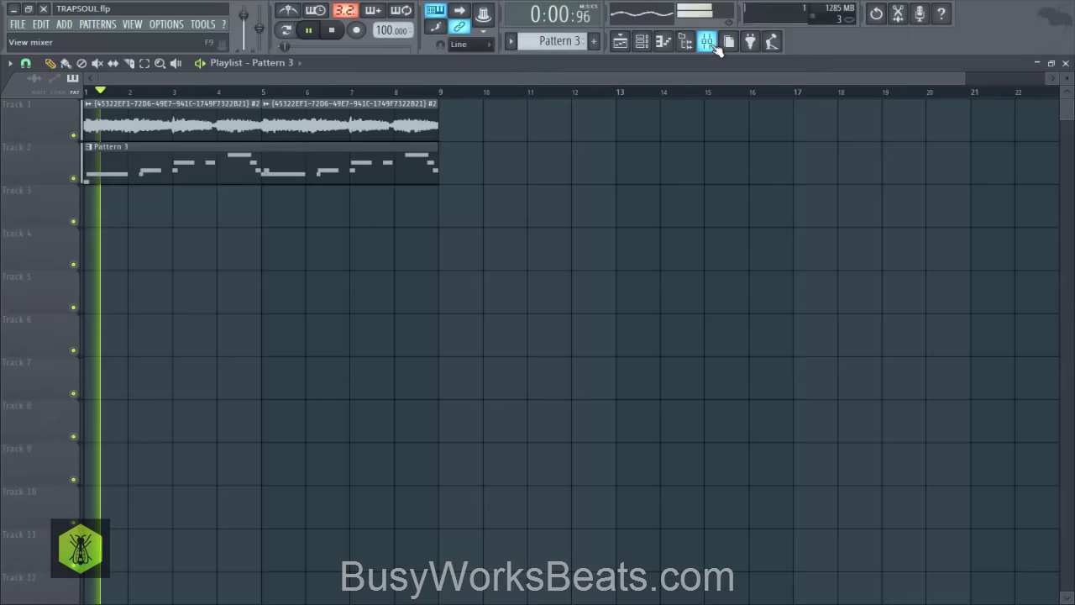
- Lower the 808's level on mixer Insert 2 to -7.1 dB during playback and save the project
click(709, 42)
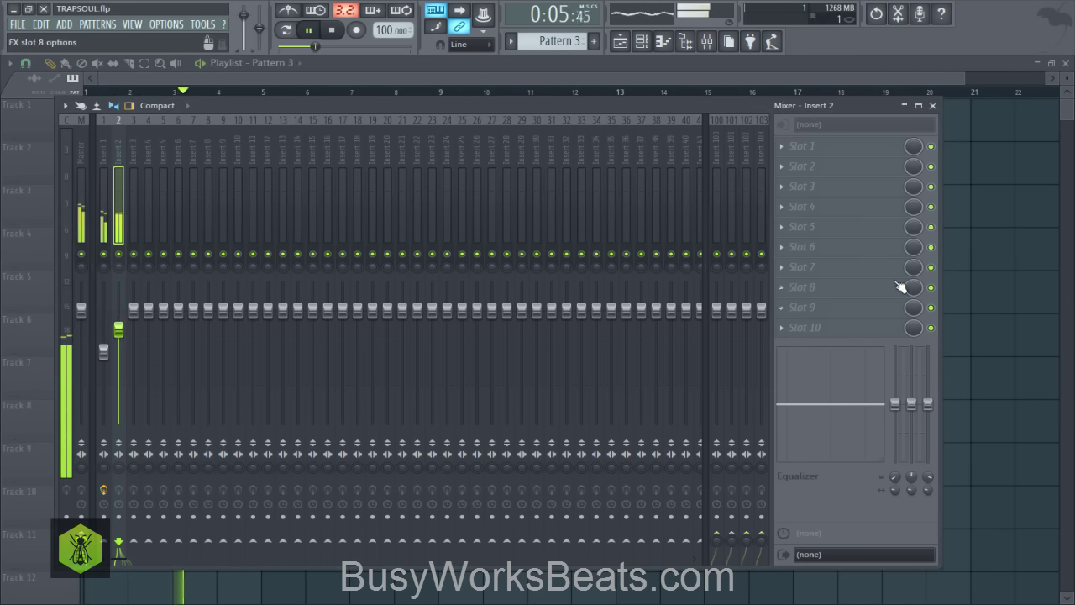
key(F9)
key(ctrl+s)
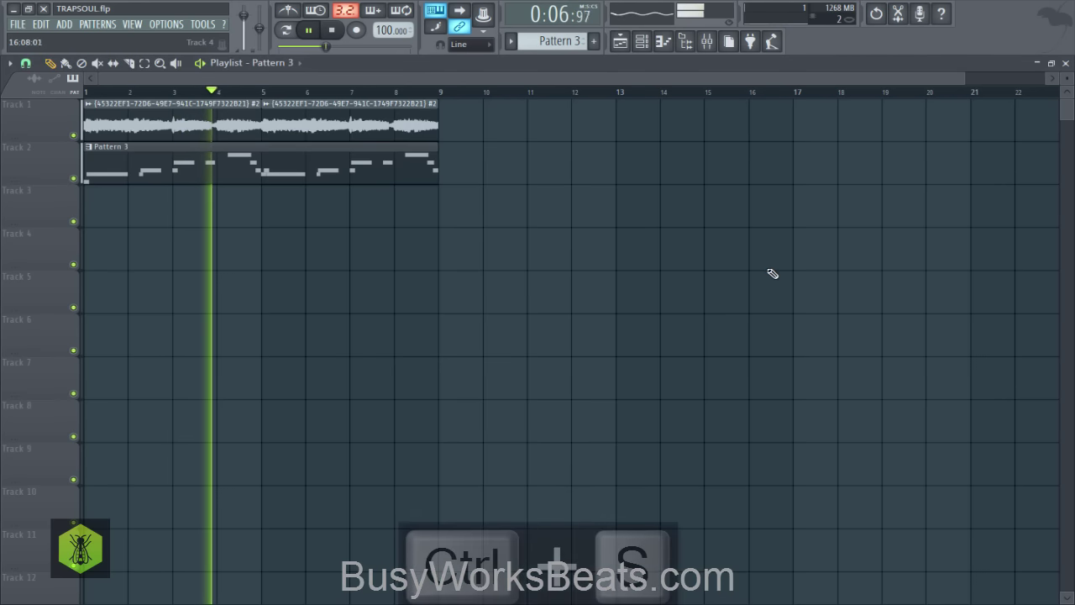
click(707, 42)
click(120, 330)
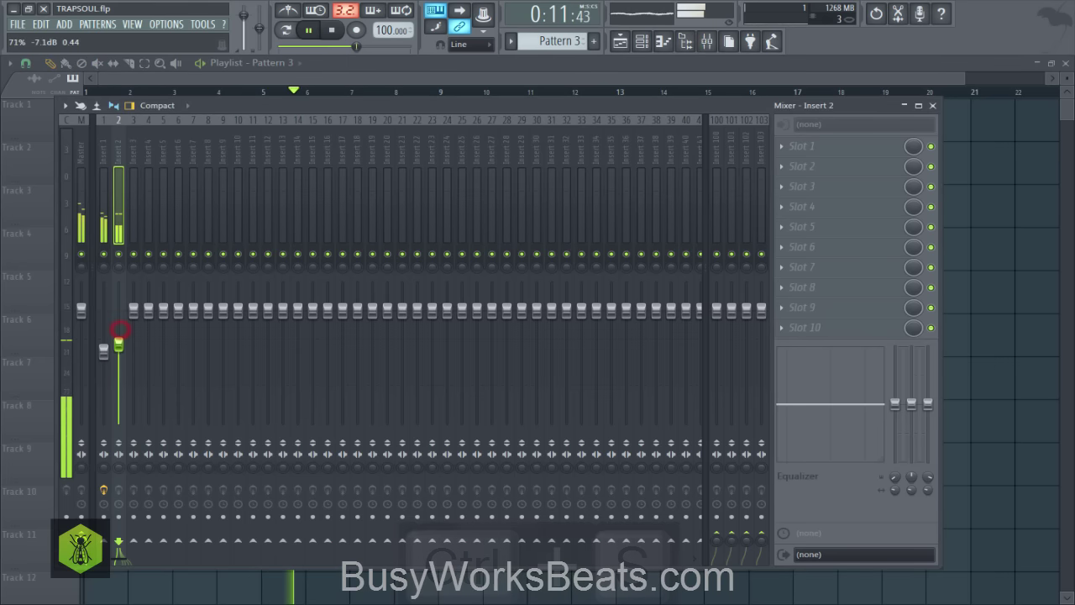
key(F9)
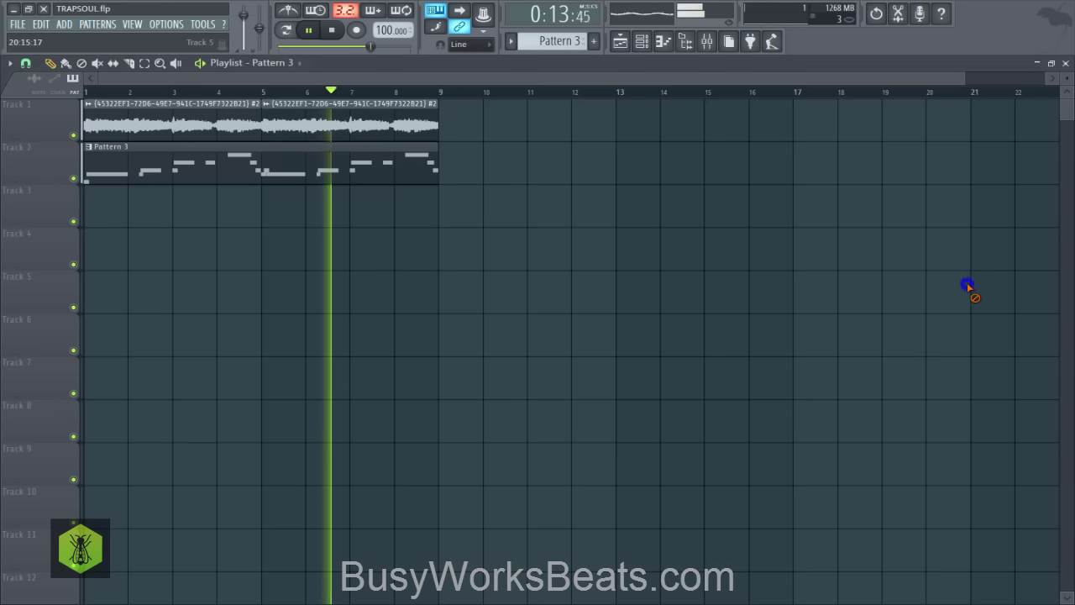
key(ctrl+s)
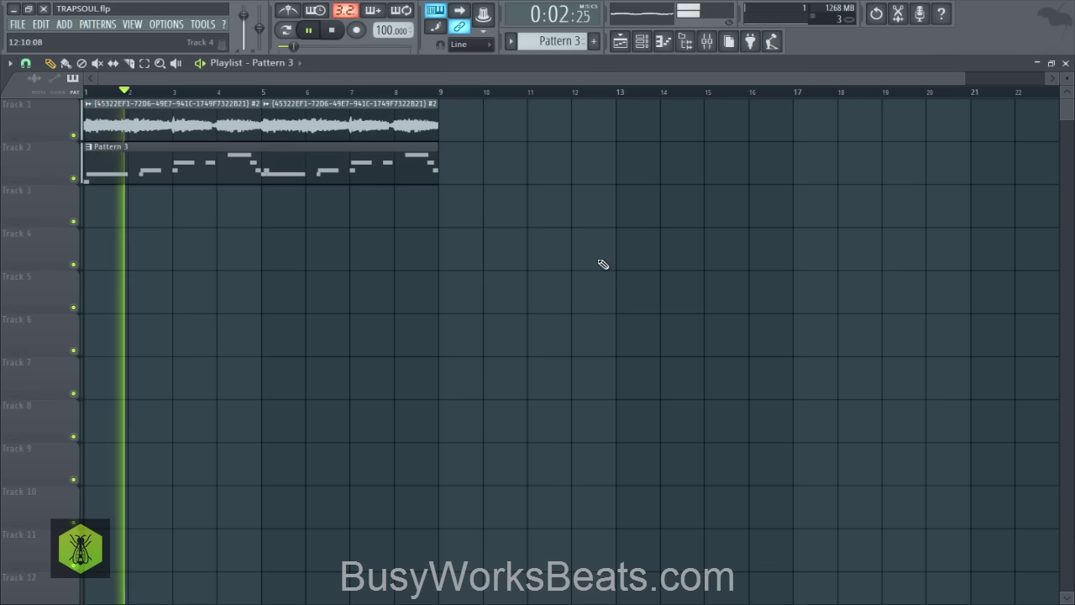
- Open the Pattern 3 clip on Track 2 for editing in the piano roll and save the project
click(89, 148)
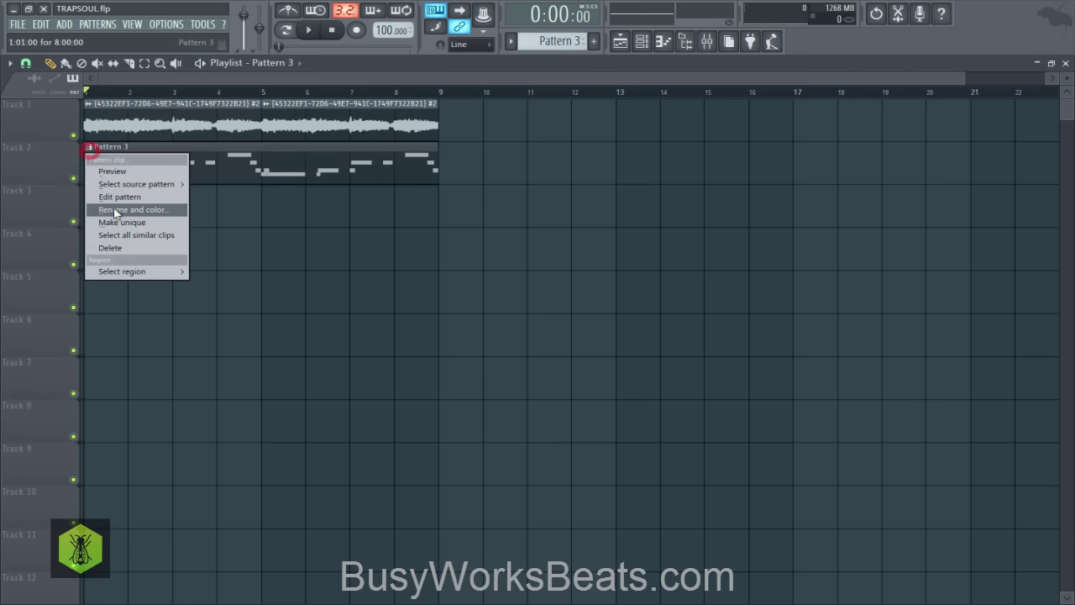
click(112, 201)
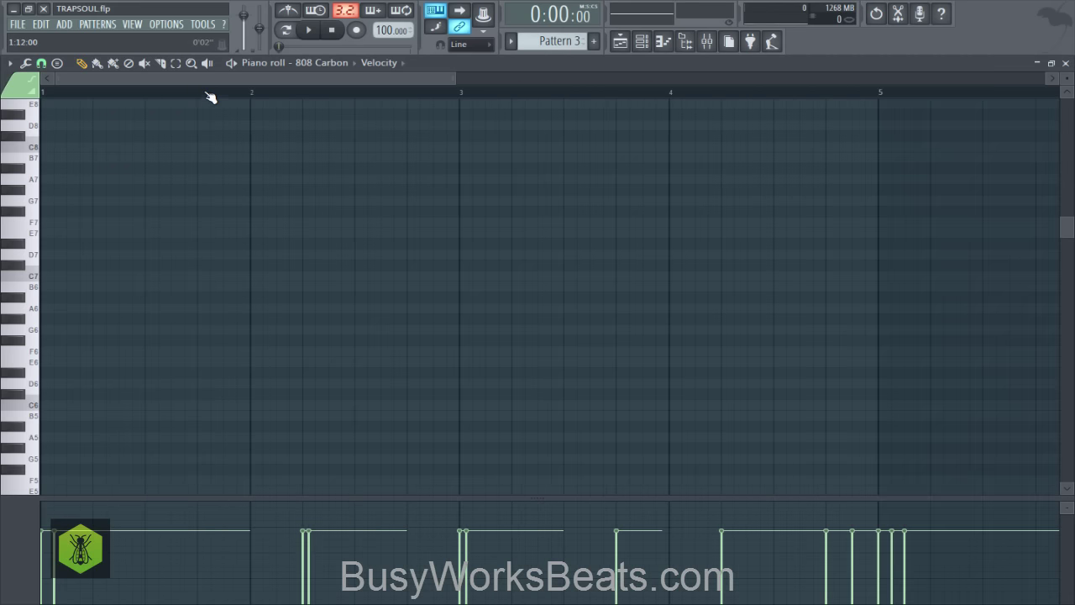
key(ctrl+s)
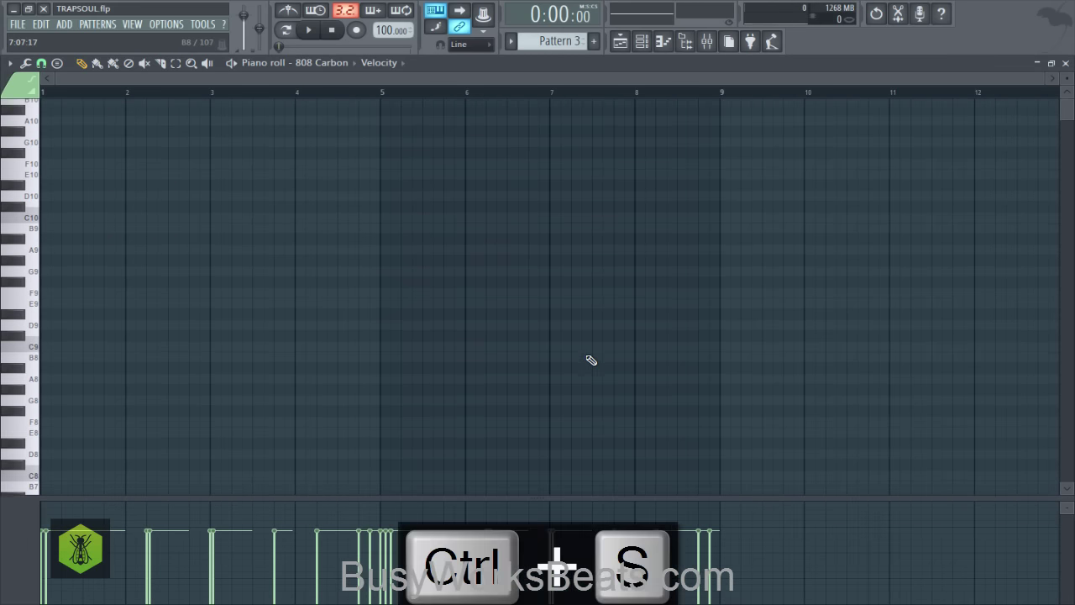
- Transpose all of Pattern 3's 808 Carbon notes up one octave and audition them
key(ctrl+a)
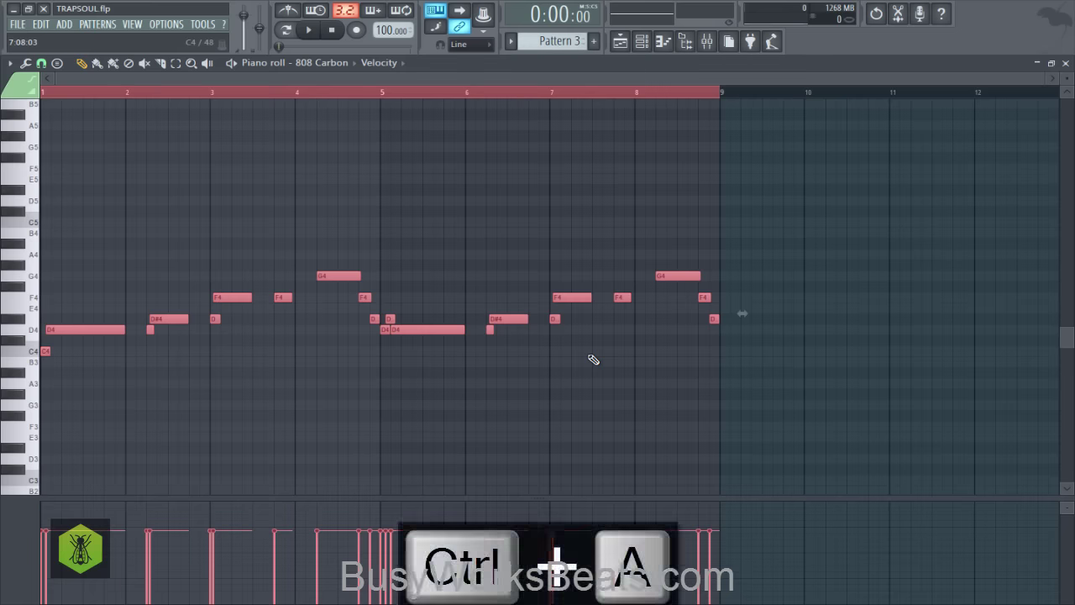
key(ctrl+Up)
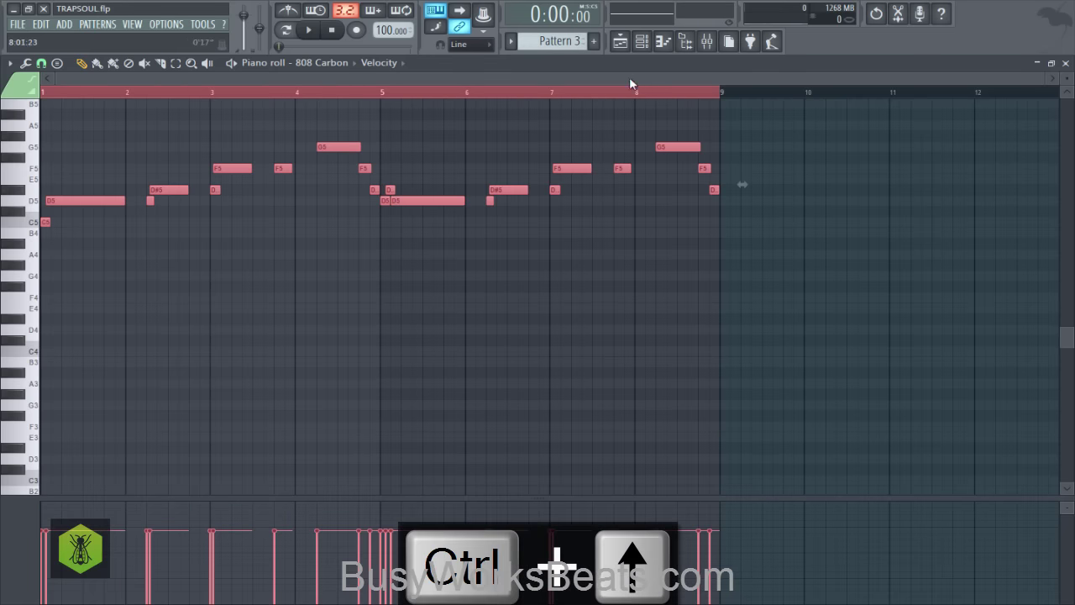
click(694, 230)
key(space)
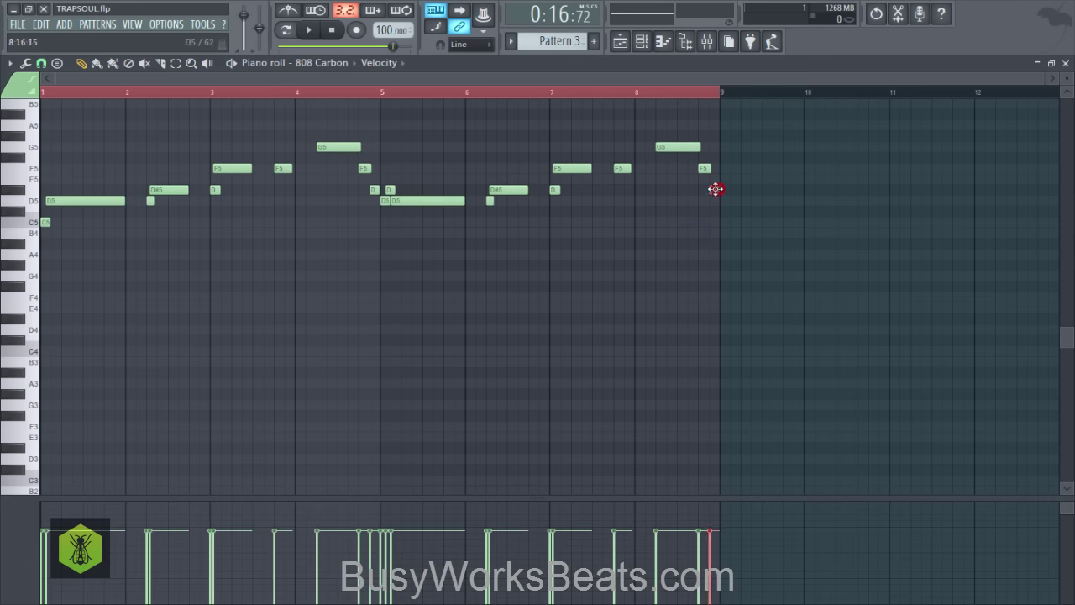
- Move the last bar-8 note to F4 as a slide note and extend the preceding F5 note to the end of the bar
scroll(741, 84, up, 5)
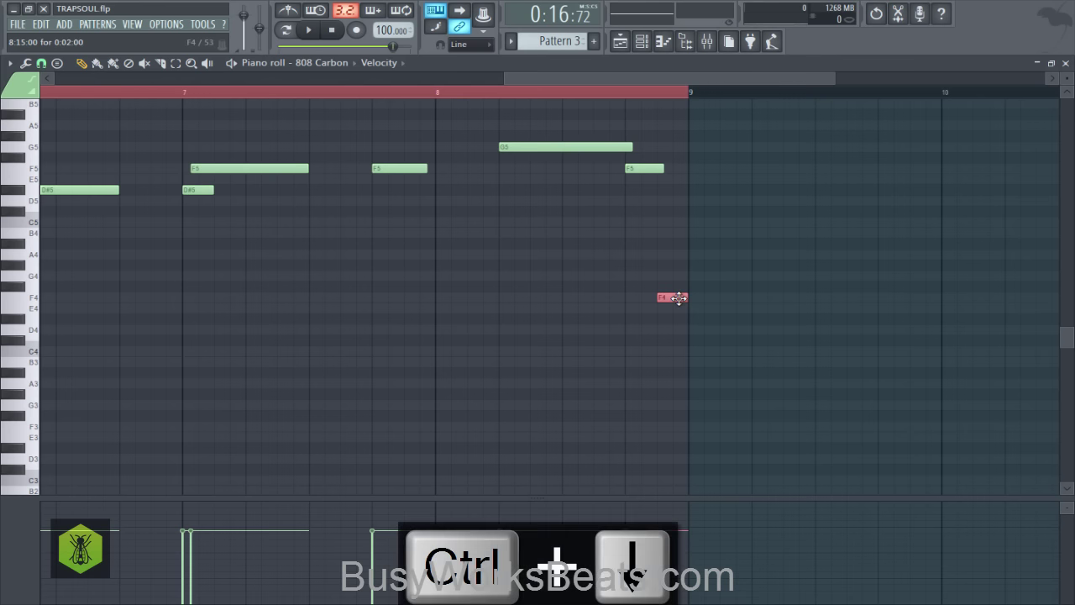
double_click(679, 299)
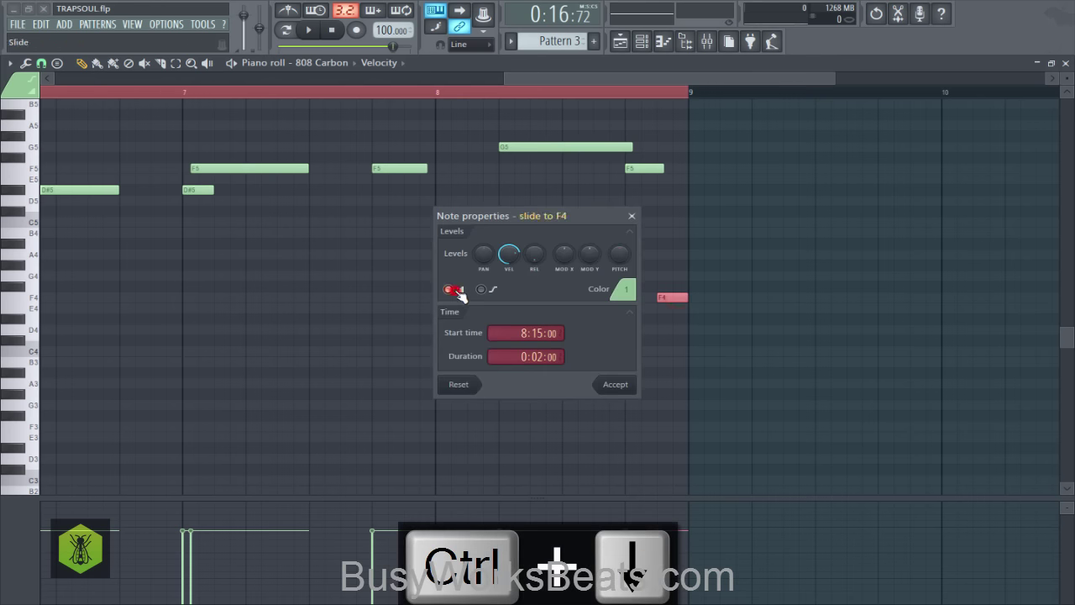
click(610, 386)
drag(664, 168, 693, 179)
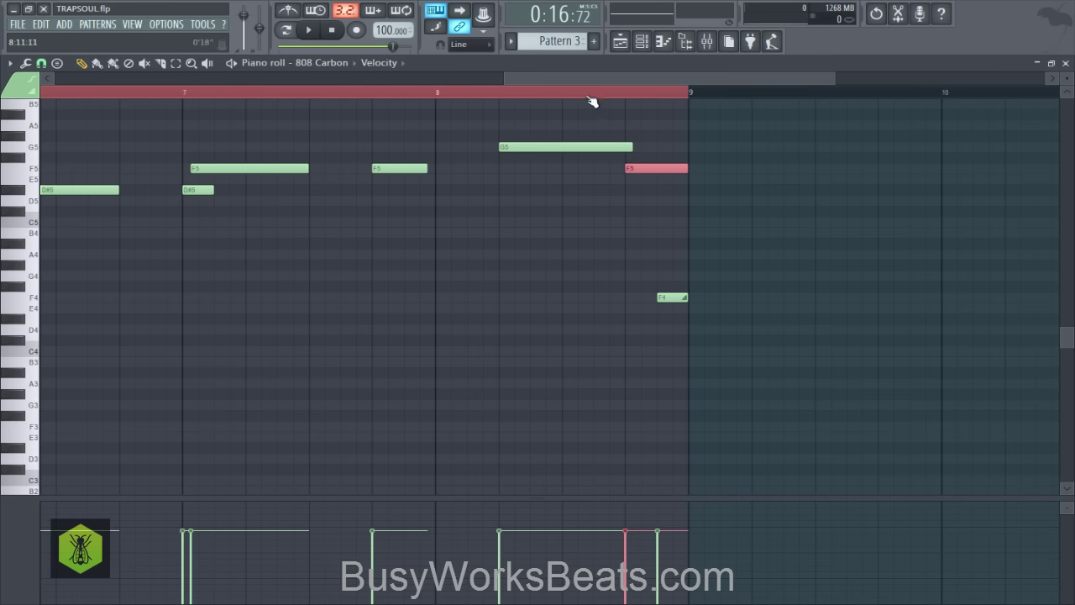
- Shorten the bar-8 G5 note to end where the F5 note starts, audition the glide, and save the project
key(space)
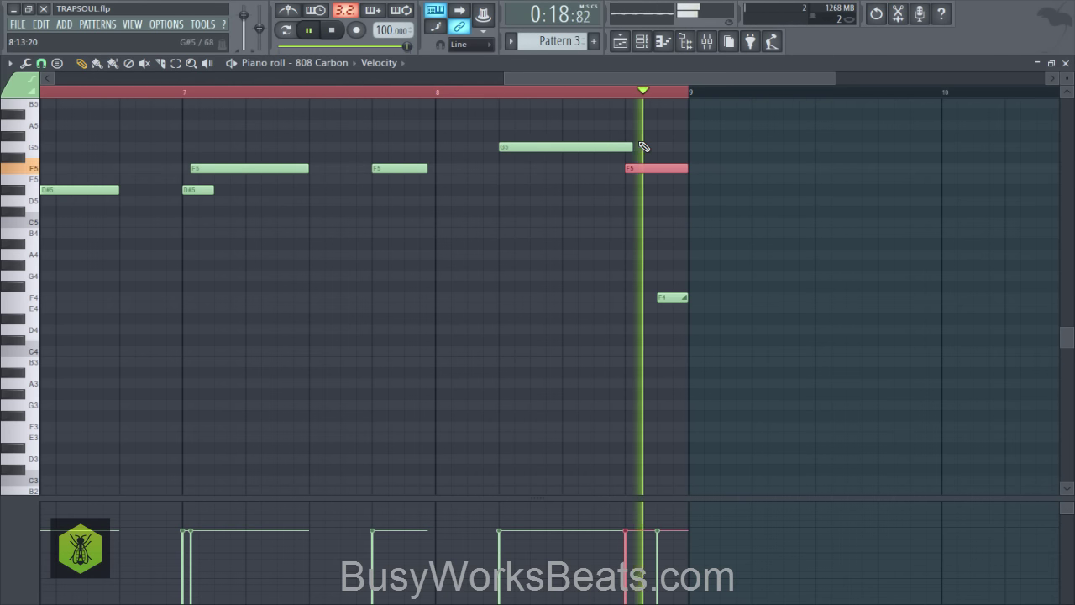
key(space)
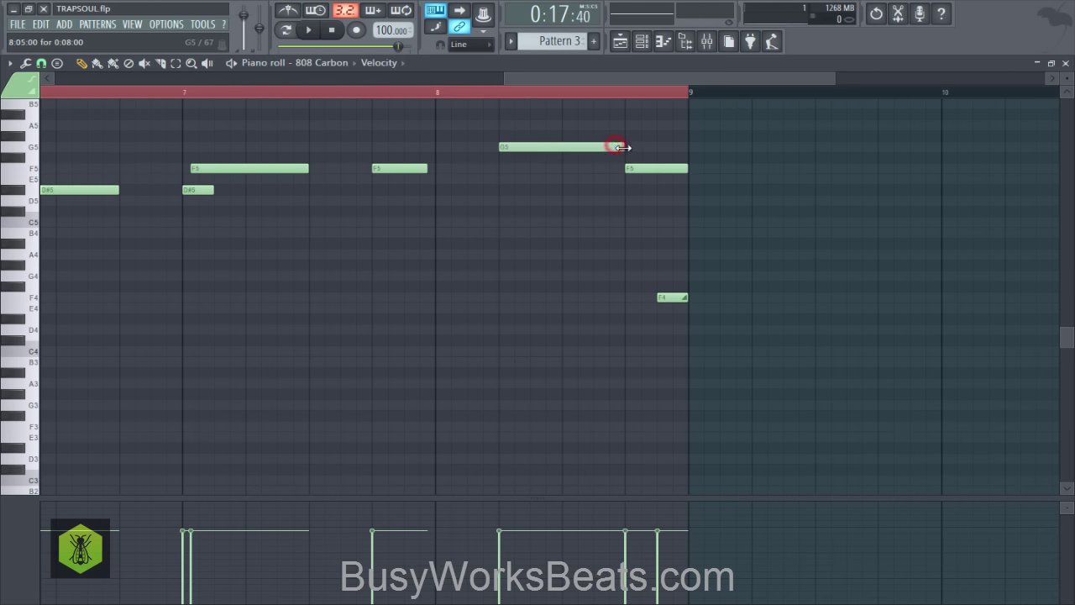
key(space)
key(space)
key(ctrl+s)
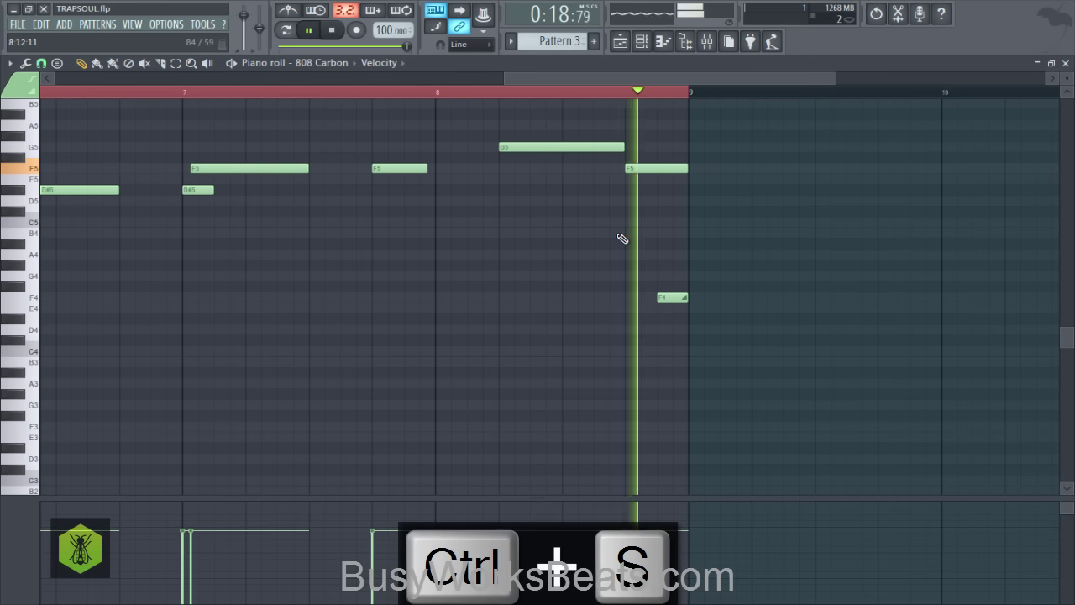
- Transpose all the 808 Carbon notes down one octave, audition bar 8 and the song start, and save the project
key(ctrl+a)
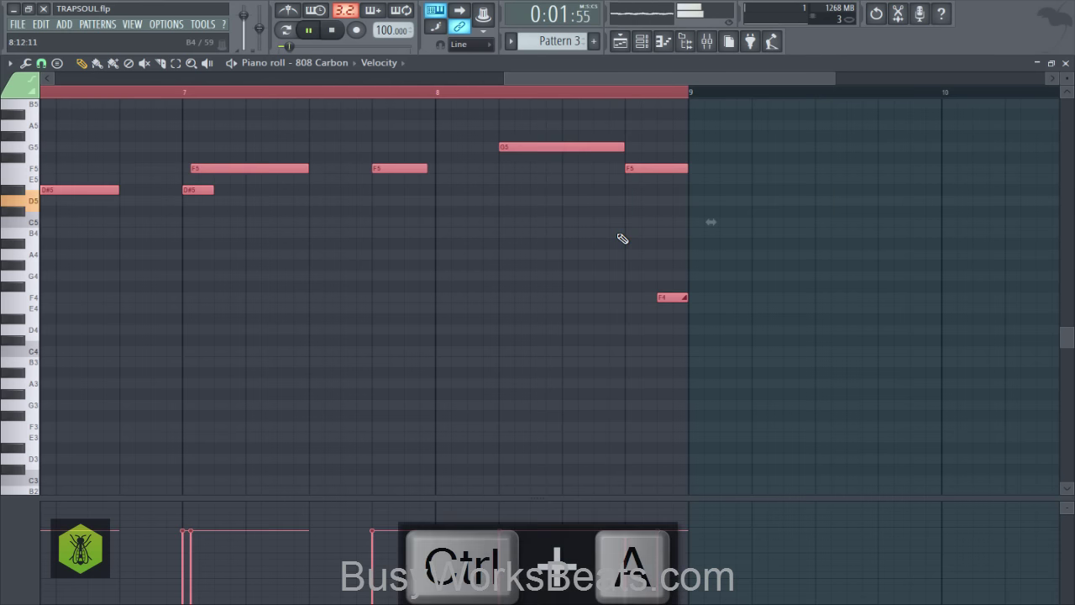
key(space)
key(ctrl+Down)
key(space)
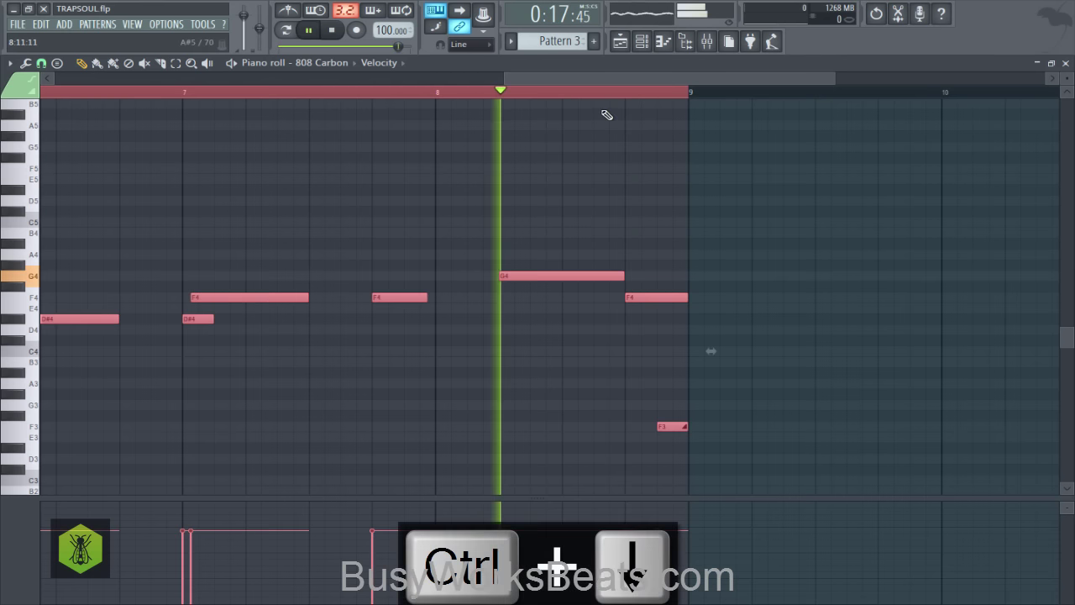
click(619, 123)
key(space)
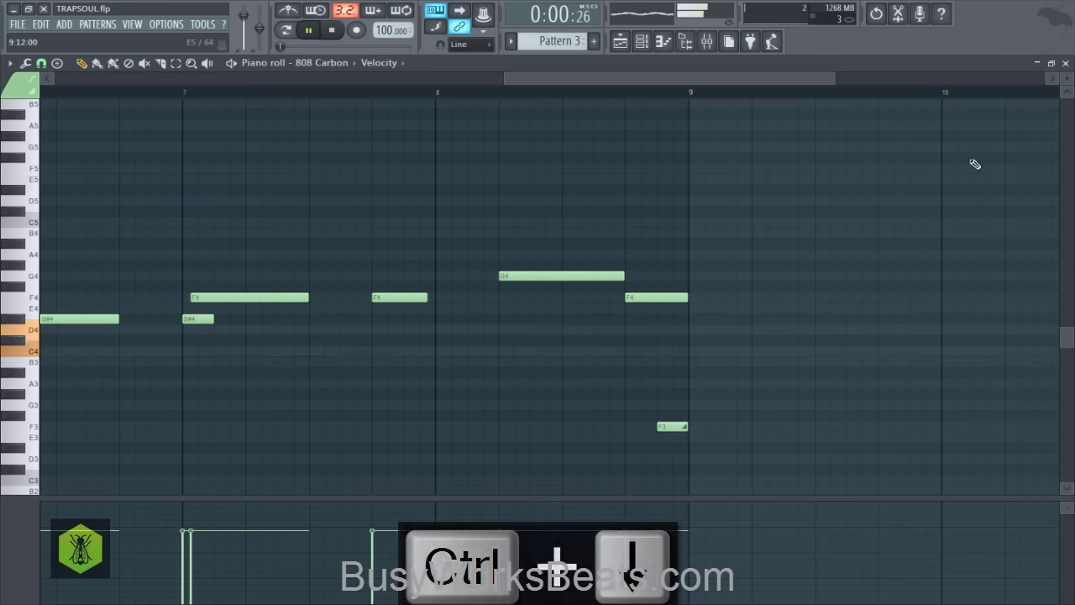
key(ctrl+a)
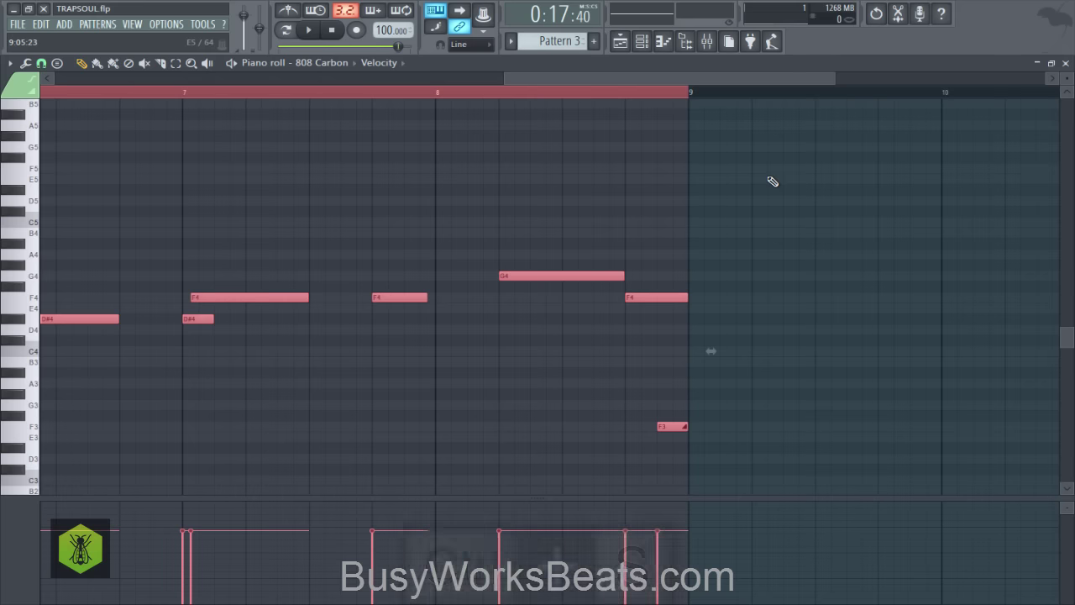
key(ctrl+s)
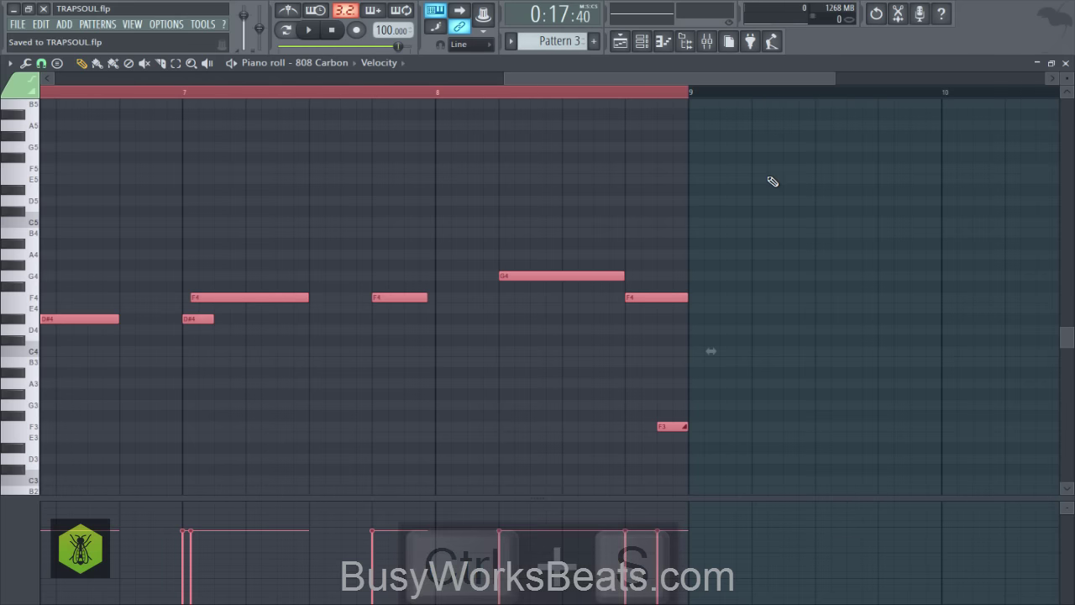
- Transpose all the 808 Carbon notes back up one octave, return to the playlist during playback, and save the project
key(ctrl+Up)
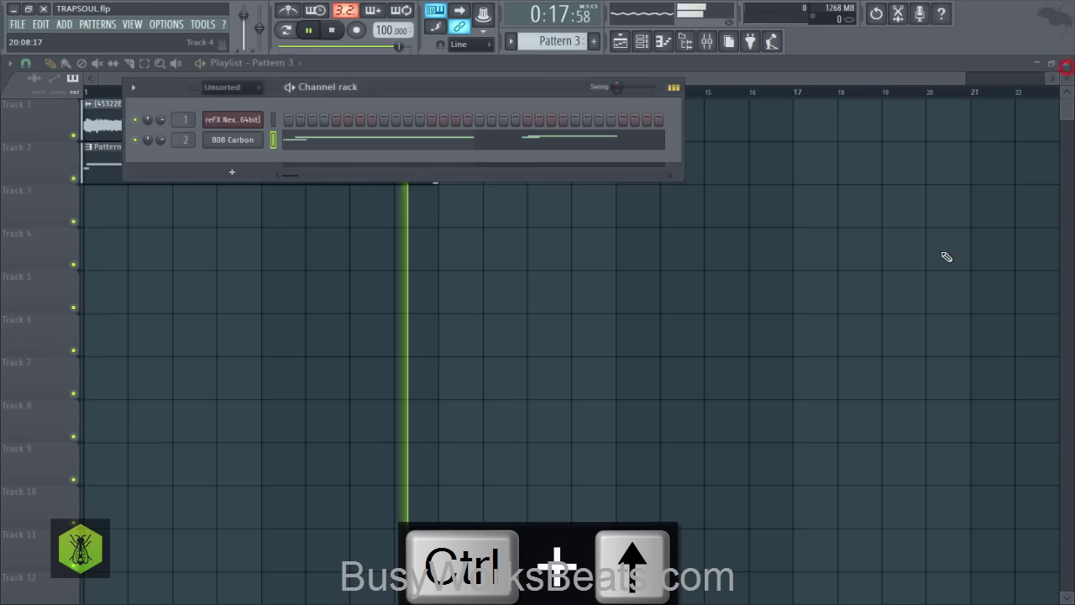
click(941, 252)
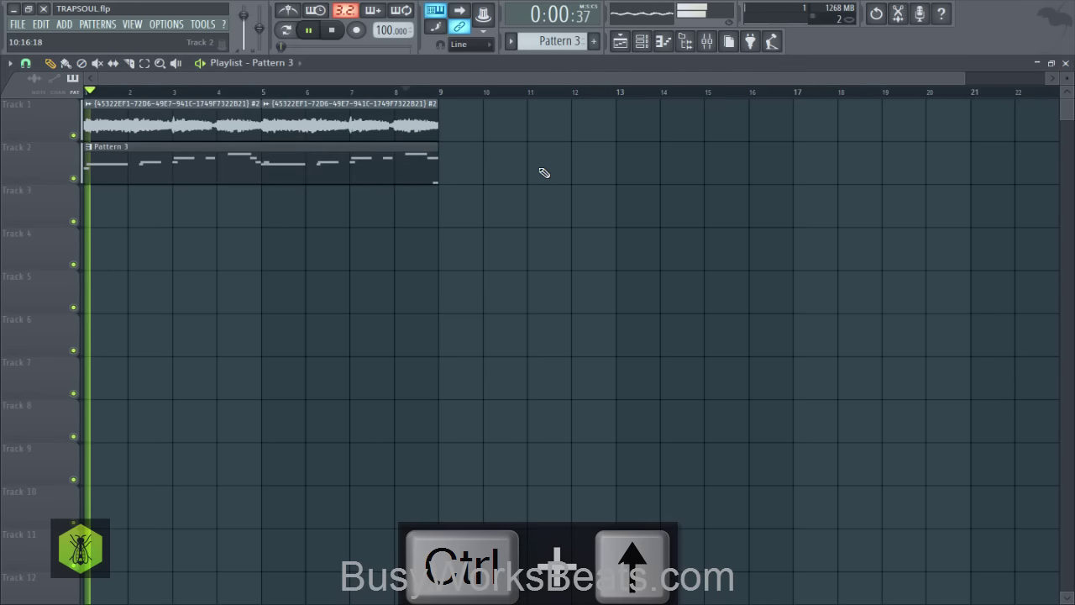
key(ctrl+s)
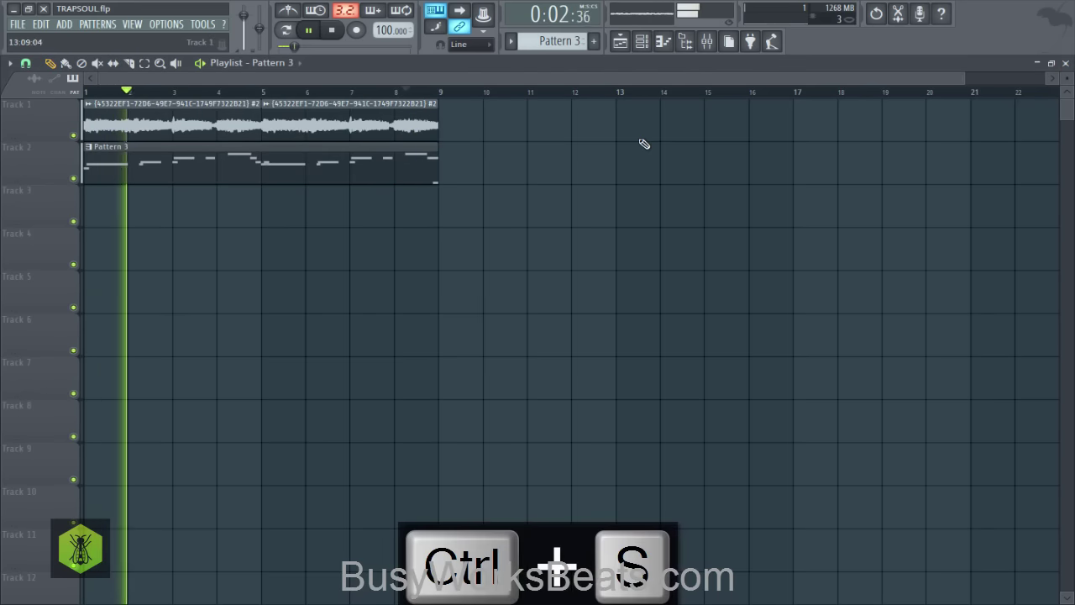
- Load the Kick PG sample from the BusyWorksBeats.com X Drums Kicks folder into a new channel
click(701, 46)
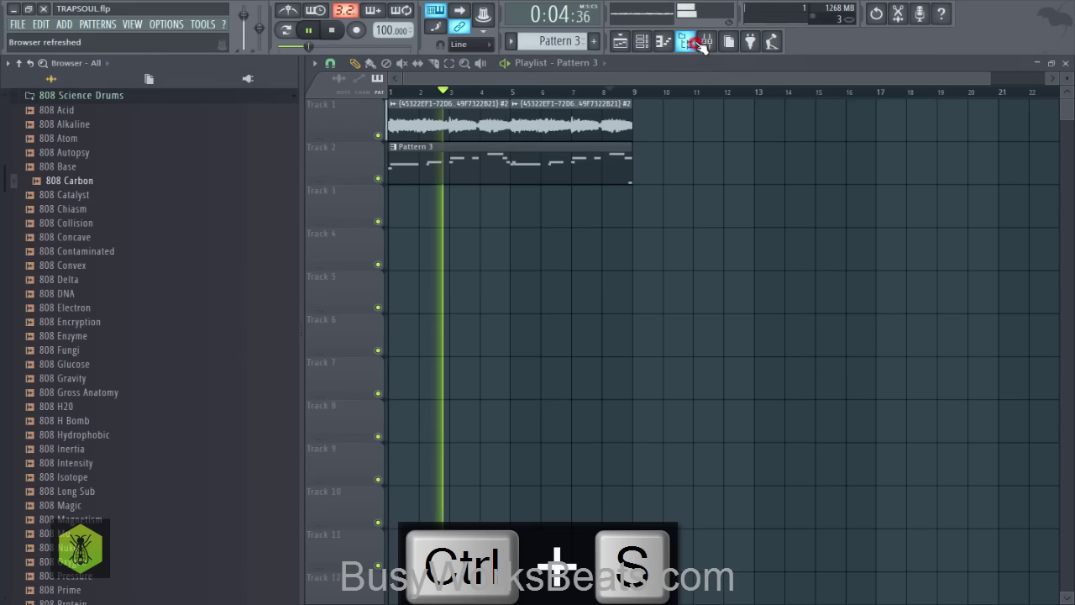
click(54, 80)
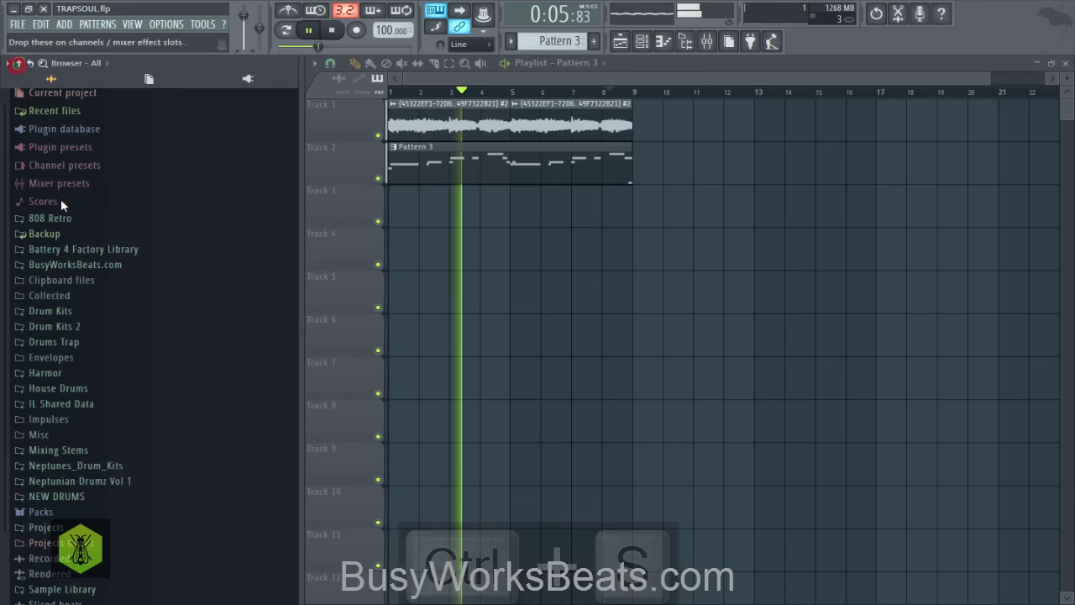
click(88, 269)
scroll(101, 302, down, 5)
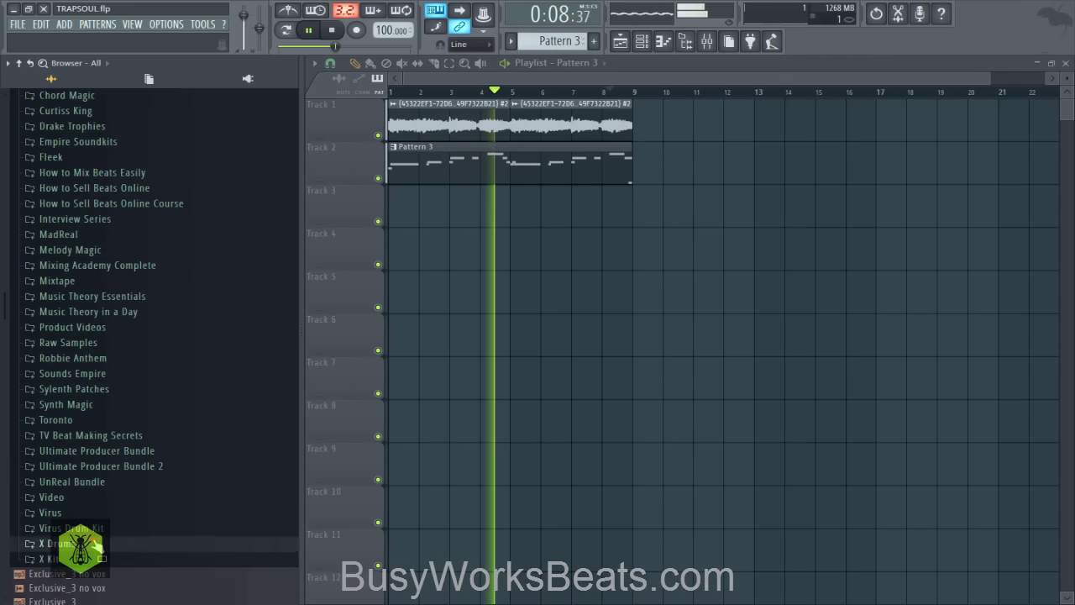
click(105, 559)
click(91, 549)
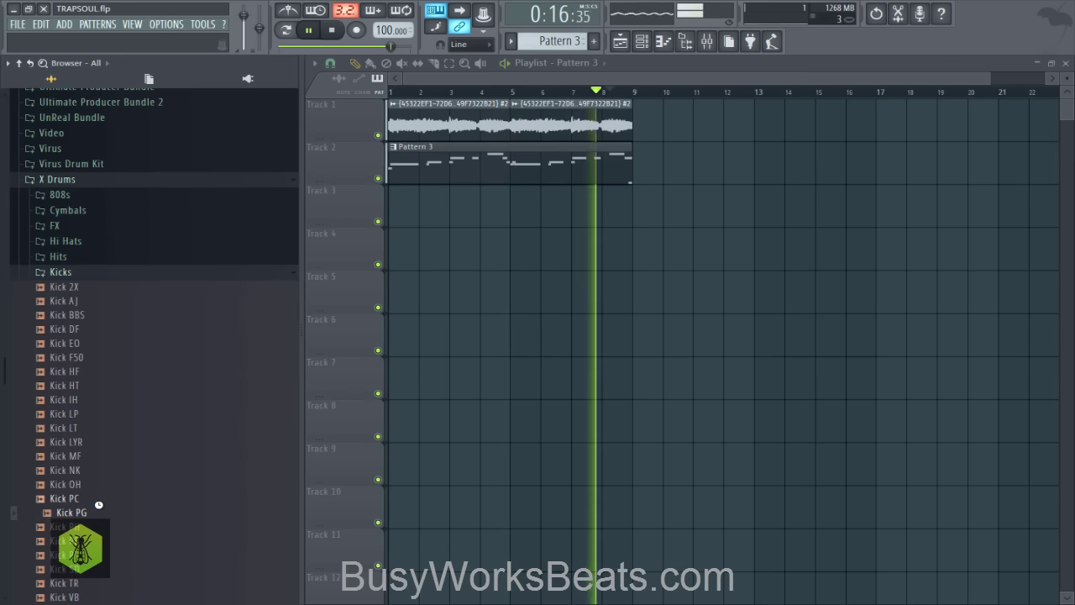
right_click(99, 512)
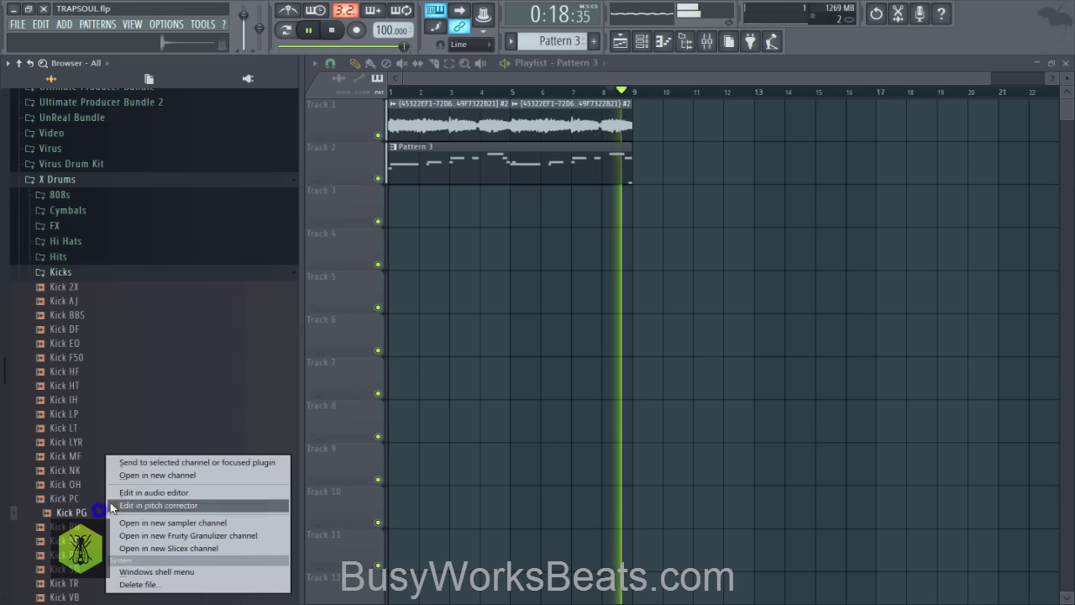
click(125, 477)
- Load Snare EO from the X Drums Snares folder into a new channel and close both sample settings windows
click(101, 274)
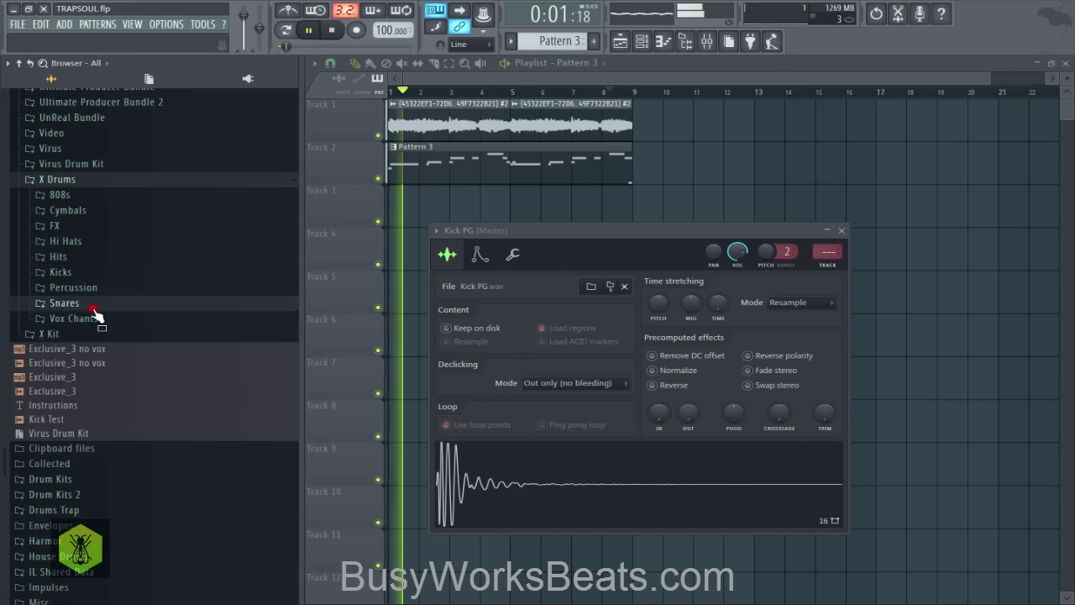
click(96, 304)
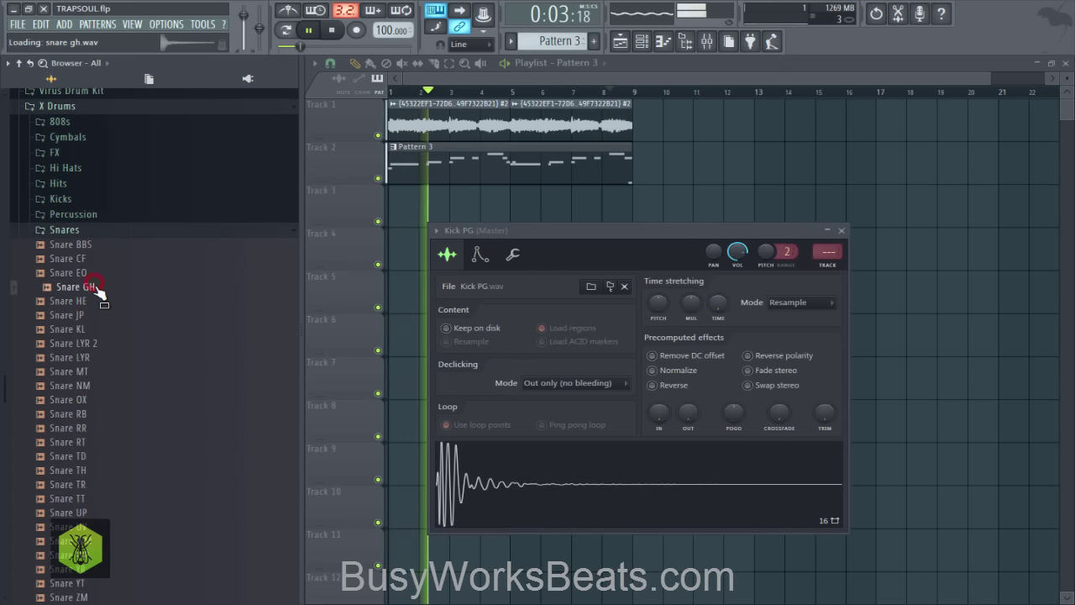
right_click(99, 273)
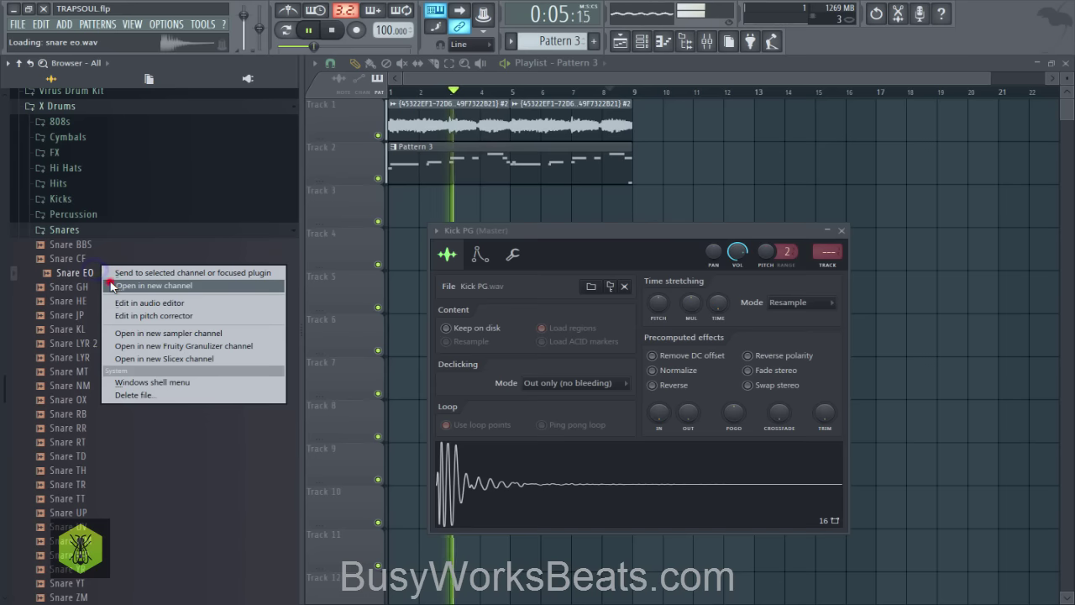
click(111, 286)
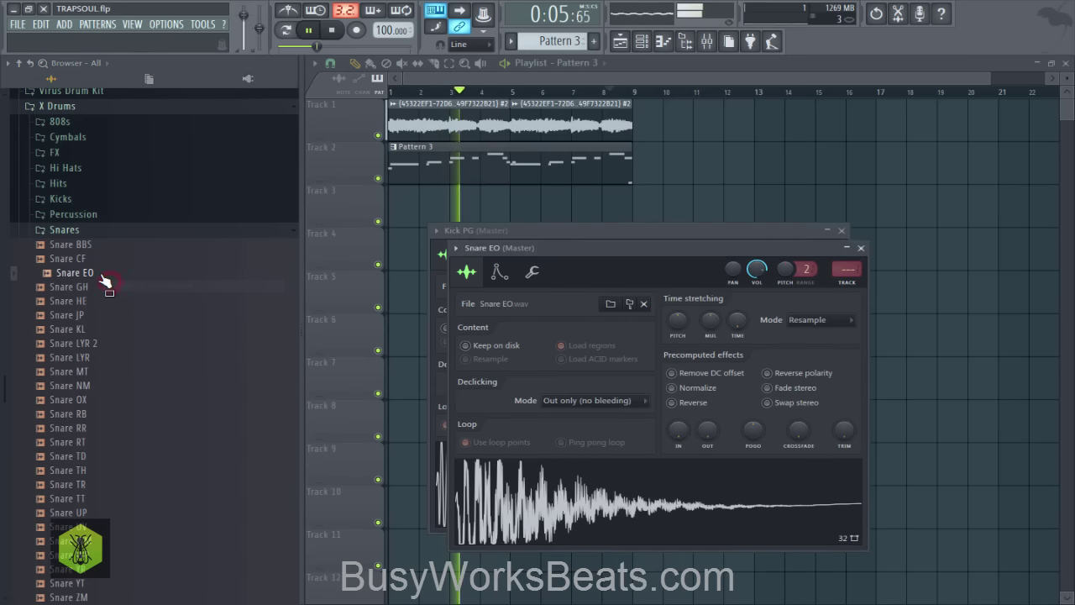
click(863, 251)
click(842, 241)
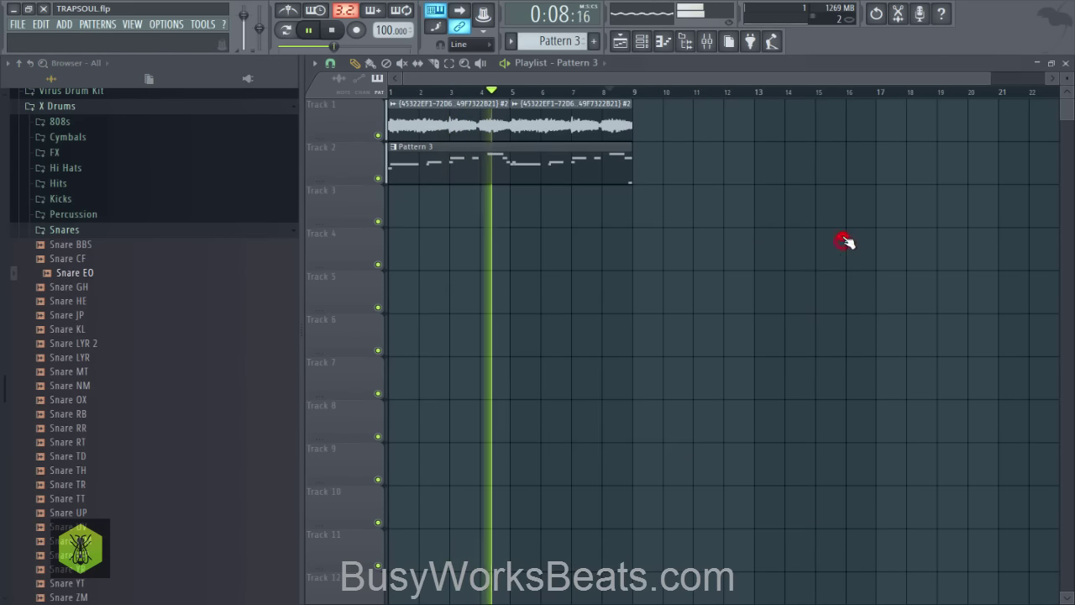
- Show the channel rack, load Closed Hi Hat X from the Hi Hats folder into a new channel, and hide the browser
click(642, 40)
click(72, 170)
right_click(115, 291)
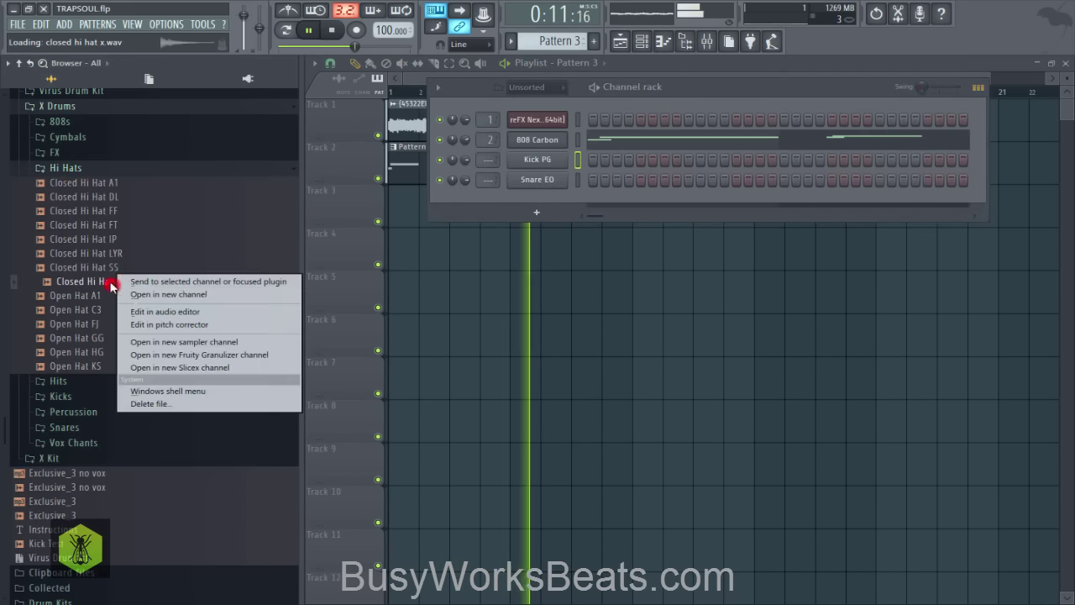
click(145, 294)
click(688, 40)
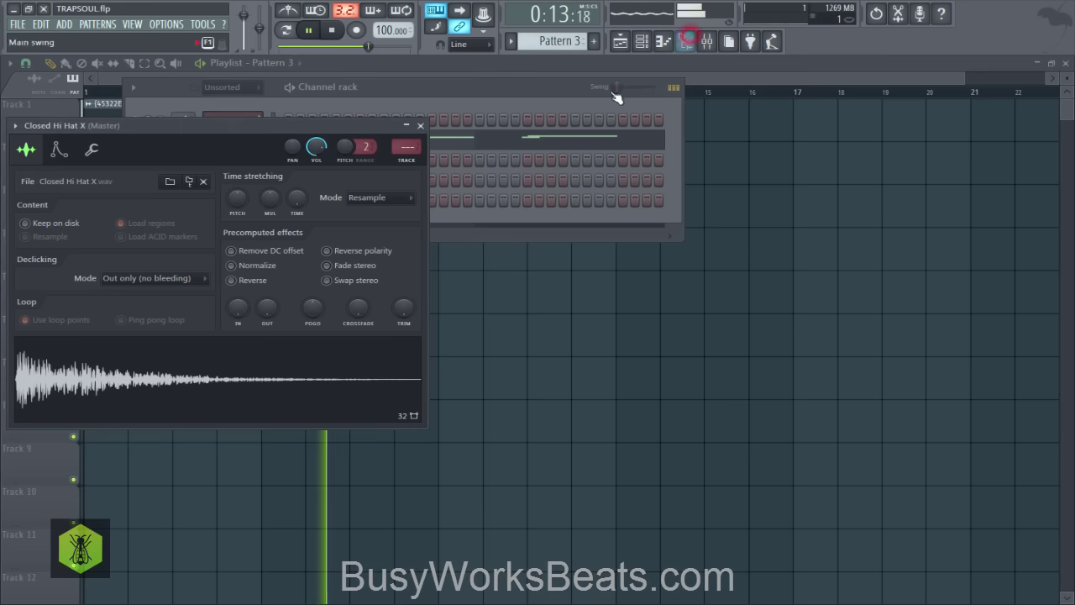
- Switch to the empty Pattern 4, route Kick PG, Snare EO and Closed Hi Hat X to mixer tracks 3, 4 and 5, and save
click(617, 94)
scroll(548, 45, down, 1)
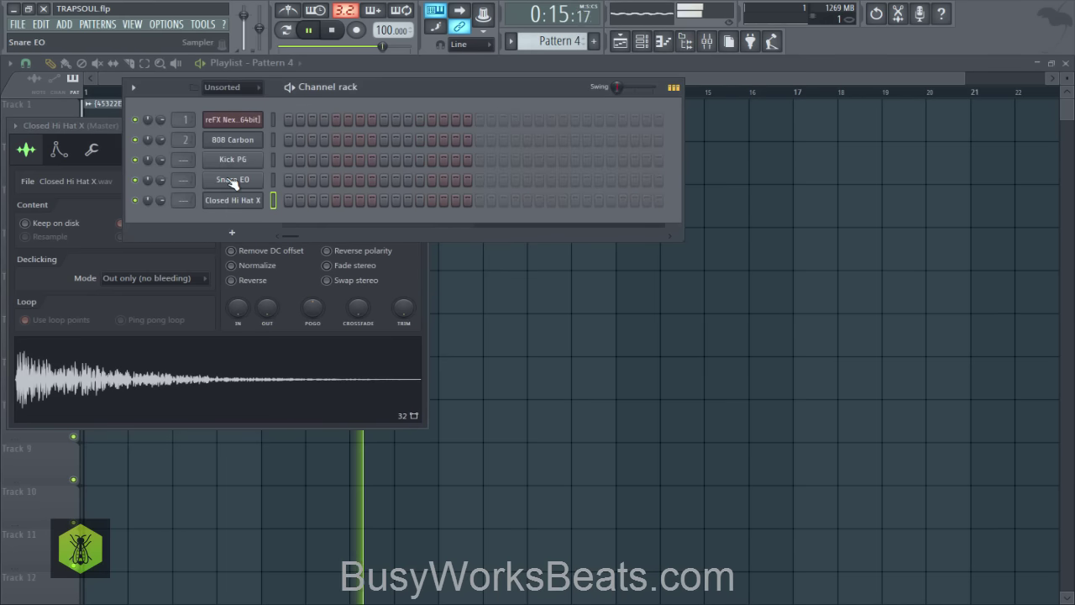
key(ctrl+s)
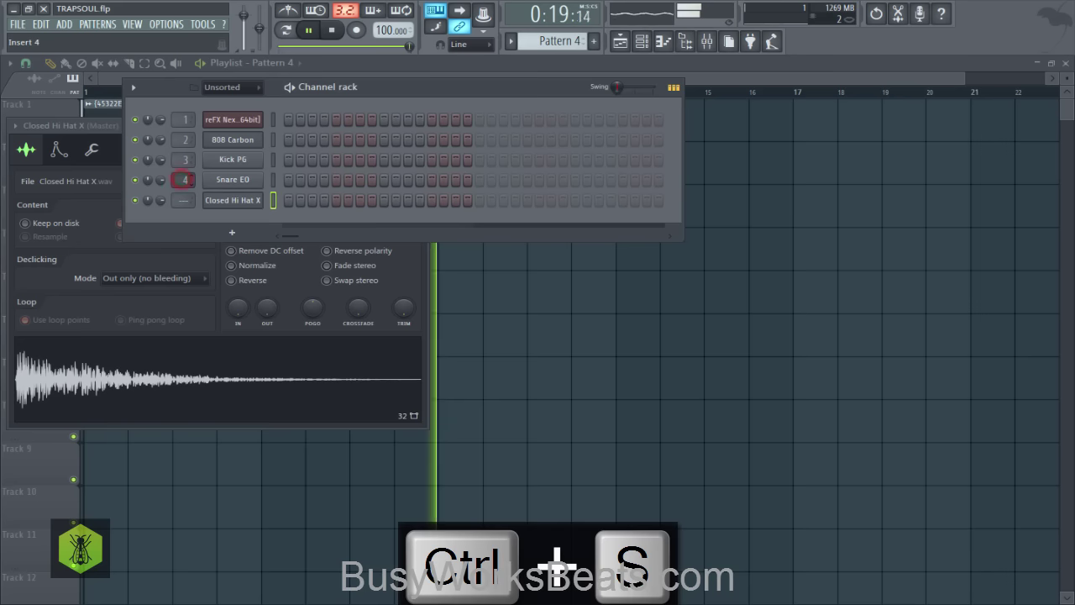
key(space)
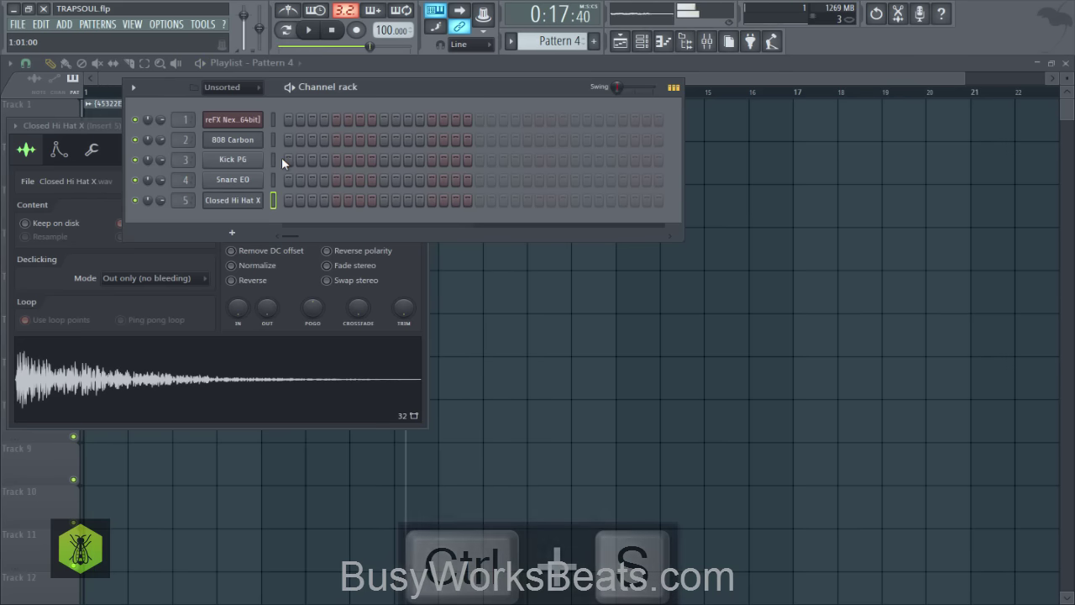
- Add a Kick PG hit on Pattern 4's first step, place the pattern on Track 3 at bar 1, and play the song
click(282, 159)
right_click(504, 379)
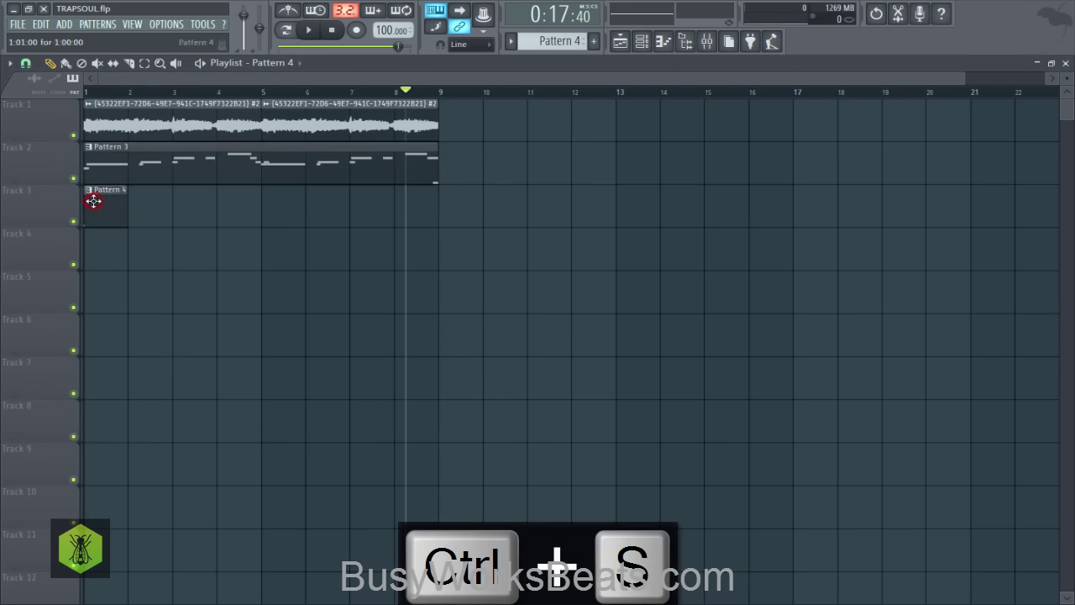
click(642, 42)
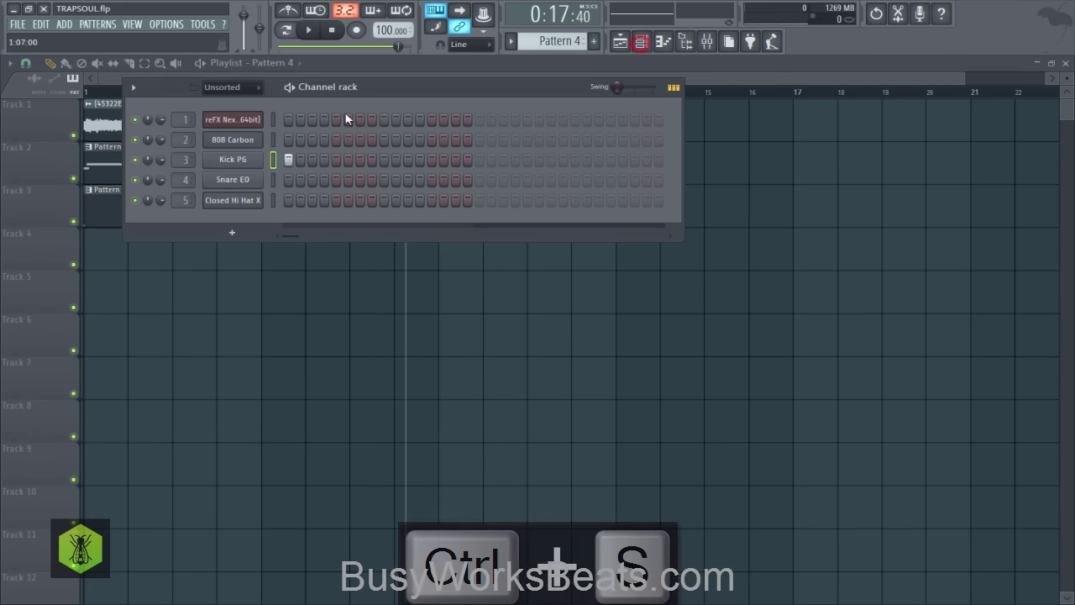
key(space)
key(space)
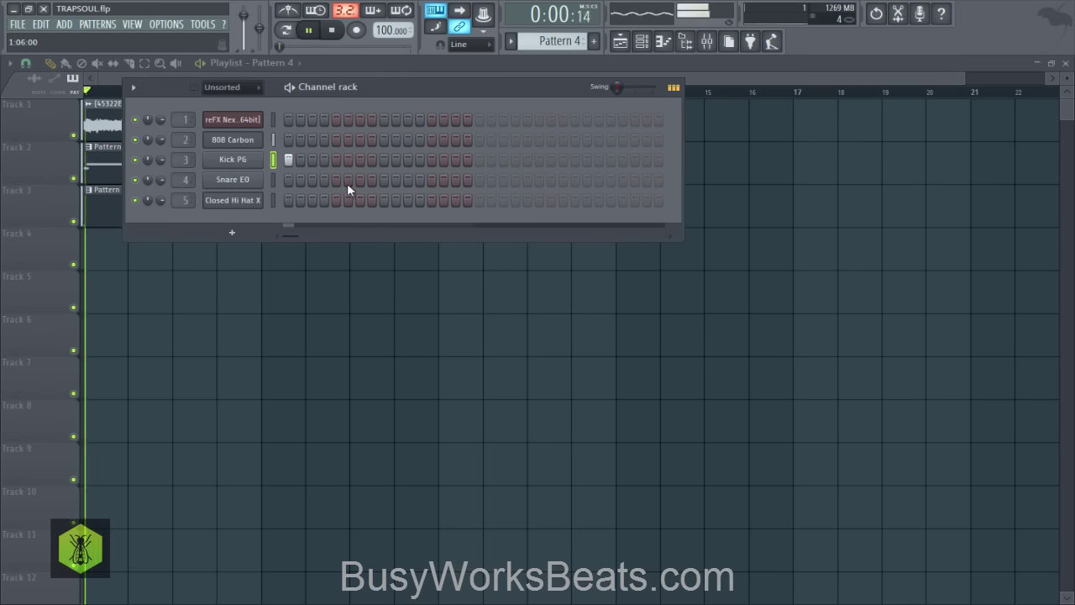
- Add Snare EO hits on steps 9 and 25 of Pattern 4 and save the project
click(384, 180)
key(space)
key(ctrl+s)
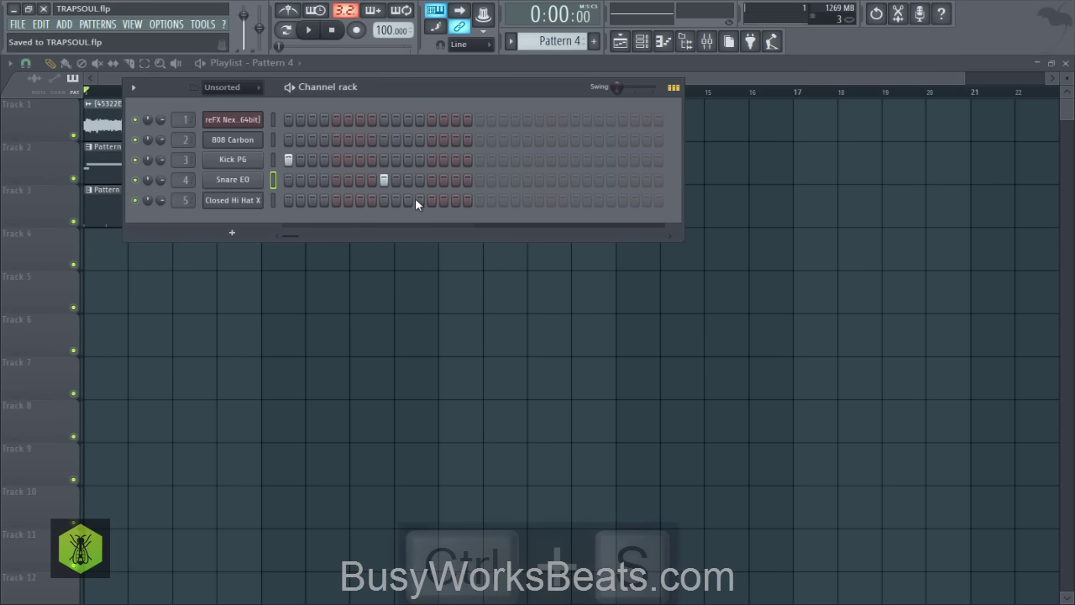
click(575, 179)
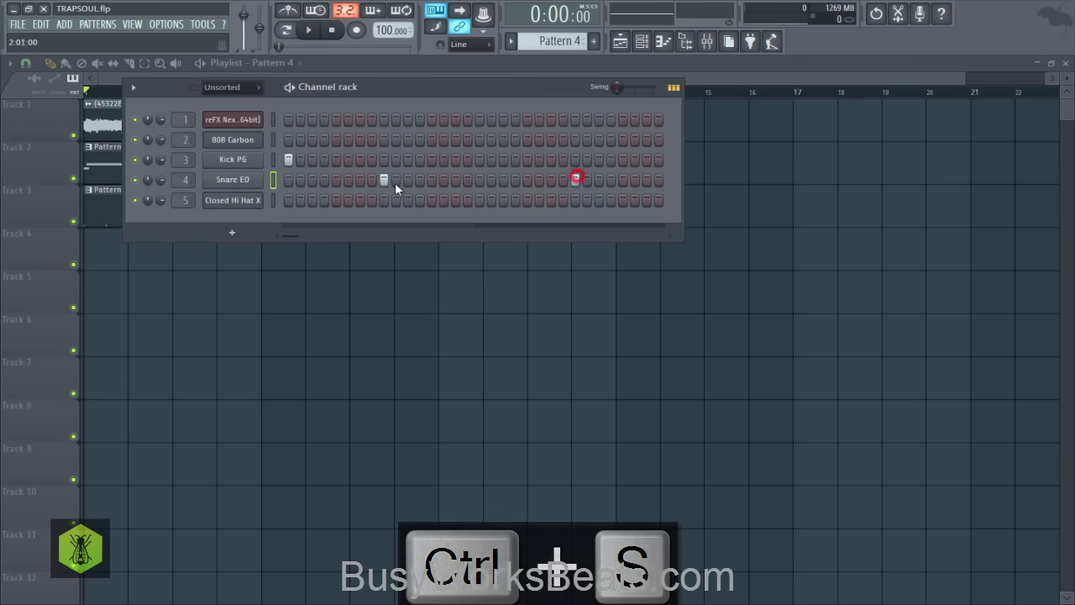
key(ctrl+s)
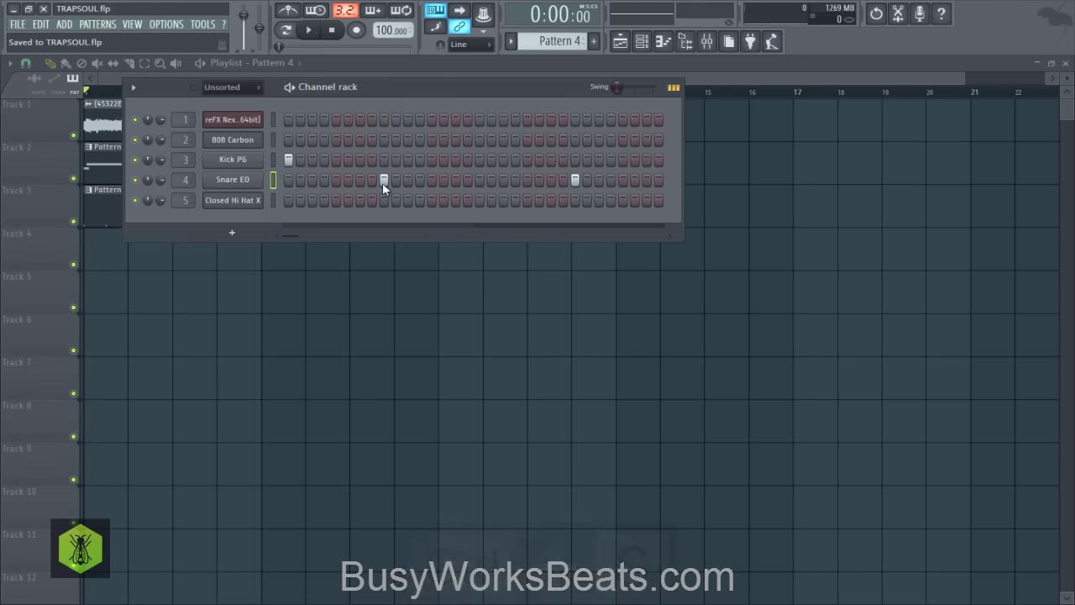
key(ctrl+s)
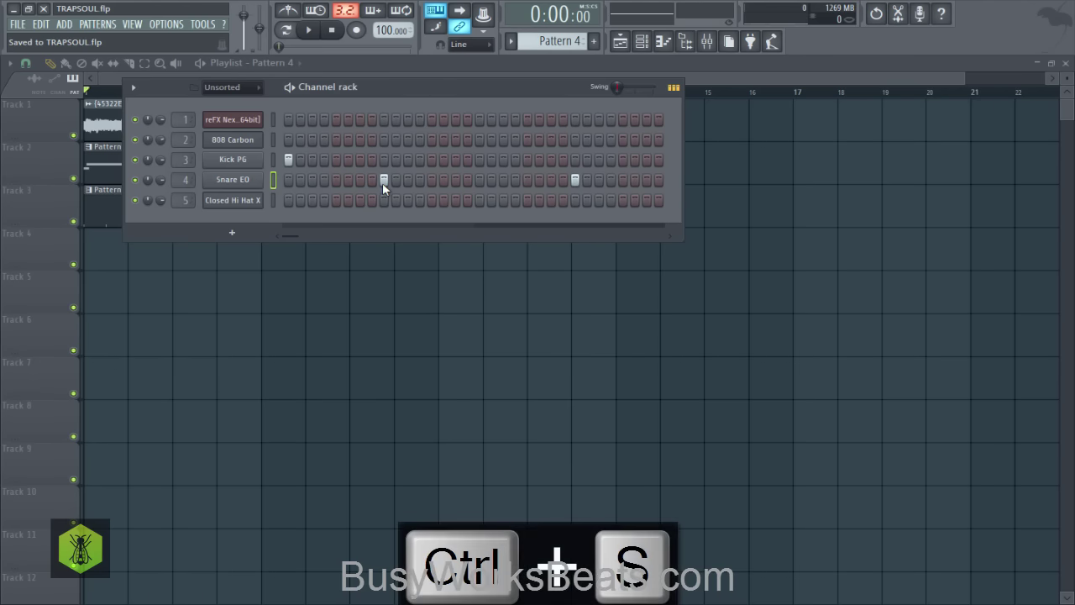
key(space)
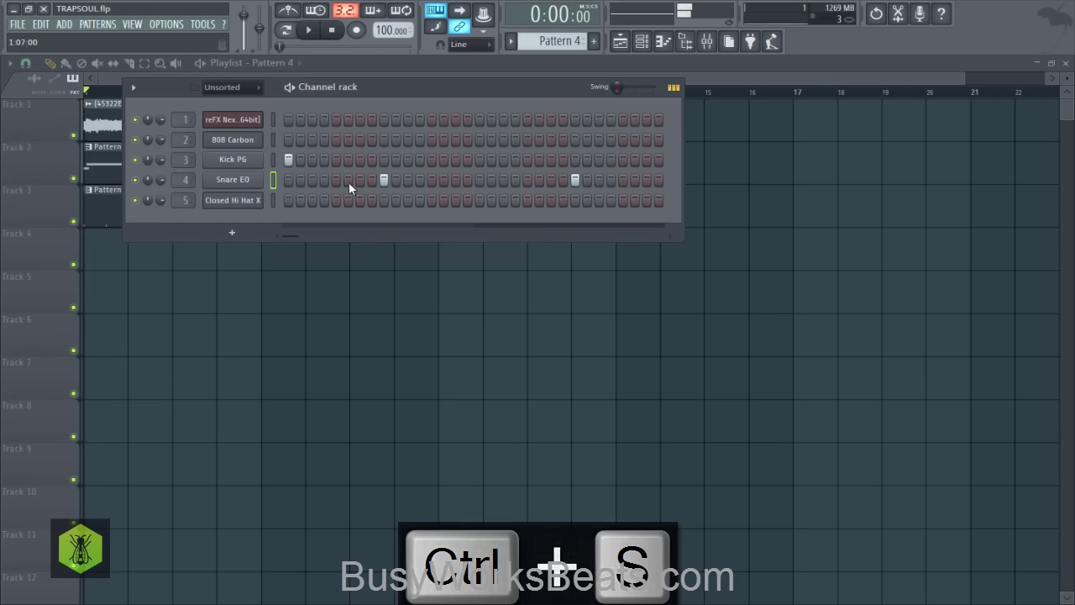
- Try Snare EO hits on steps 5, 13, 21 and 29, and return the snare to steps 9 and 25 only
right_click(382, 180)
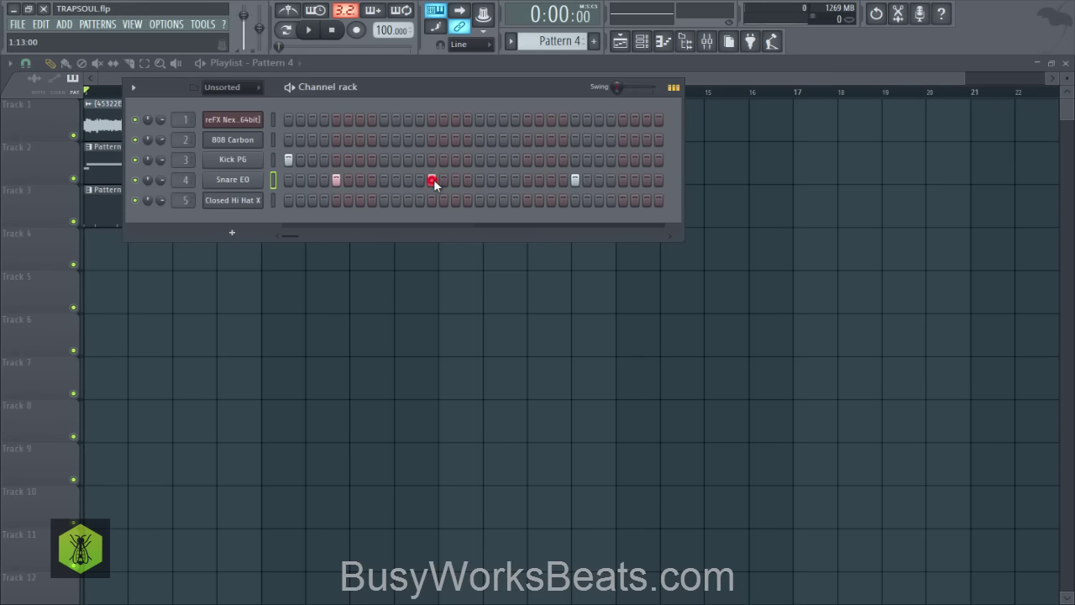
click(527, 180)
right_click(574, 180)
click(623, 180)
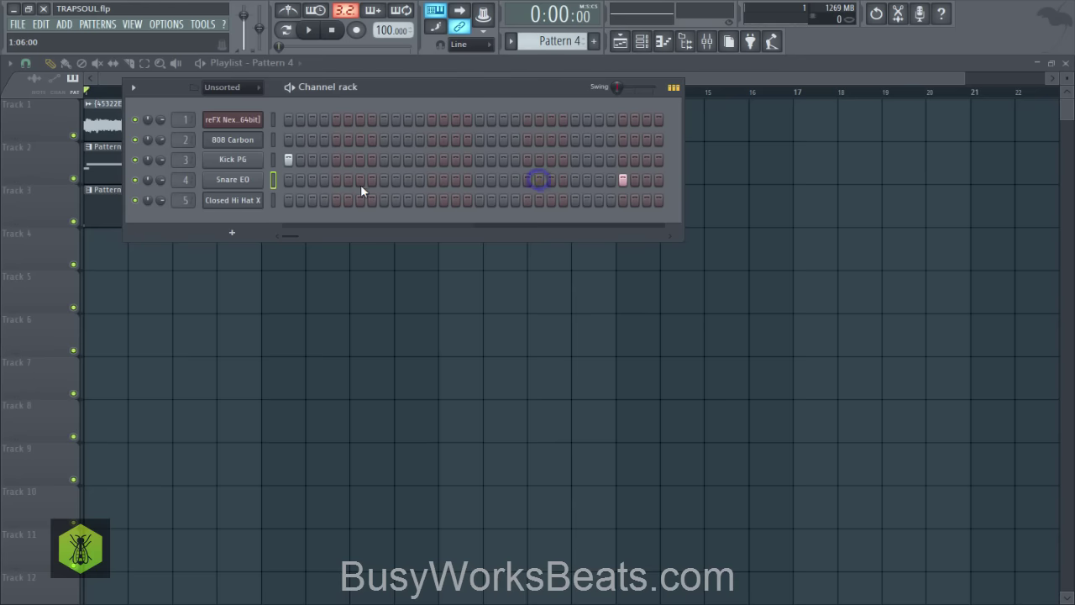
key(space)
click(384, 180)
click(574, 180)
right_click(621, 180)
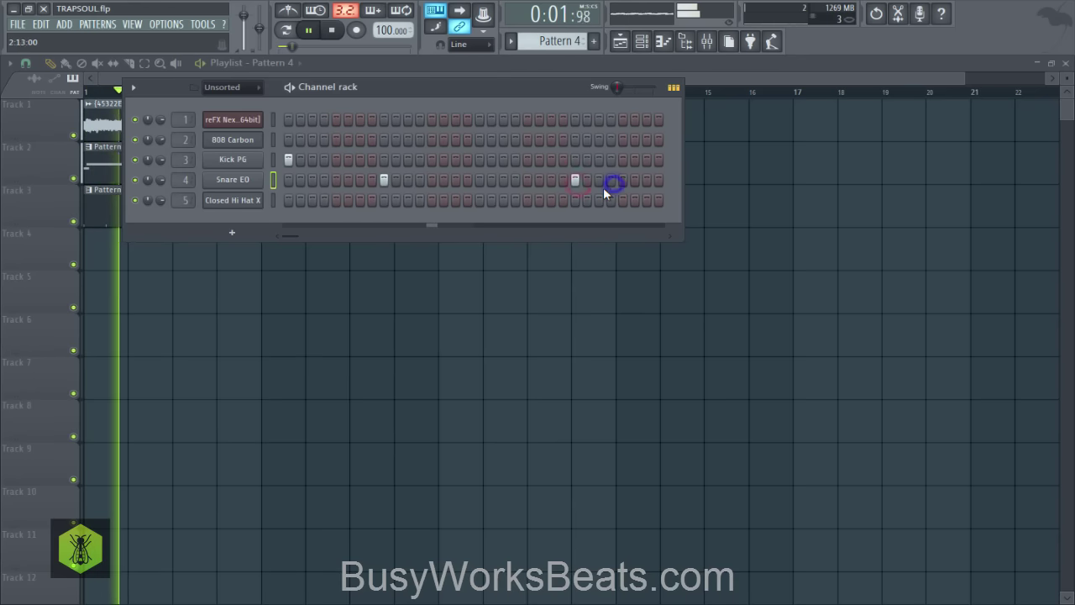
- Save the project and add Kick PG hits on steps 7 and 13 of Pattern 4 while the song plays
key(ctrl+s)
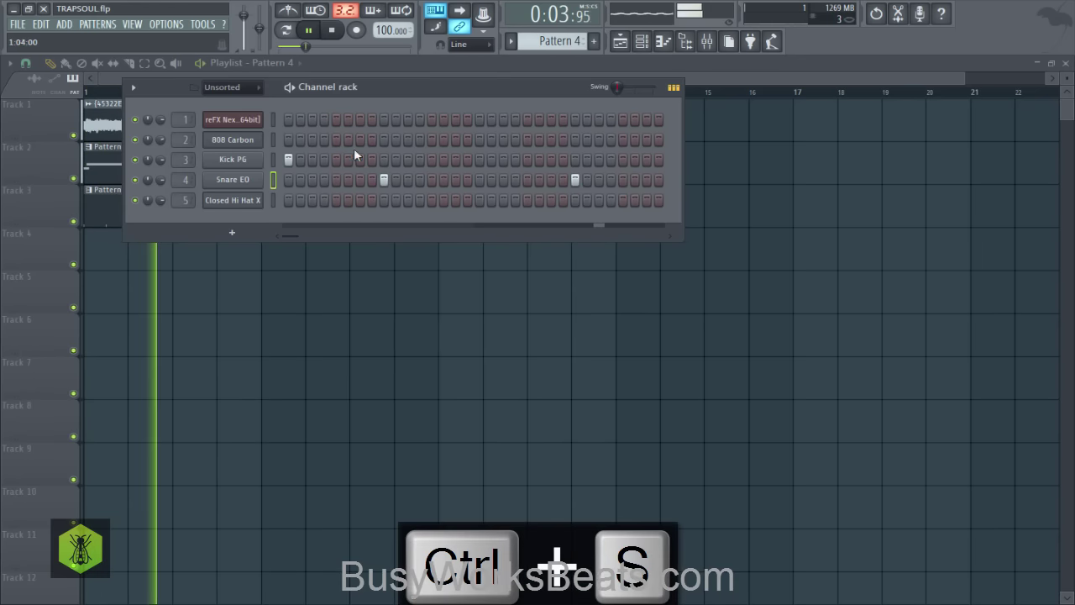
key(space)
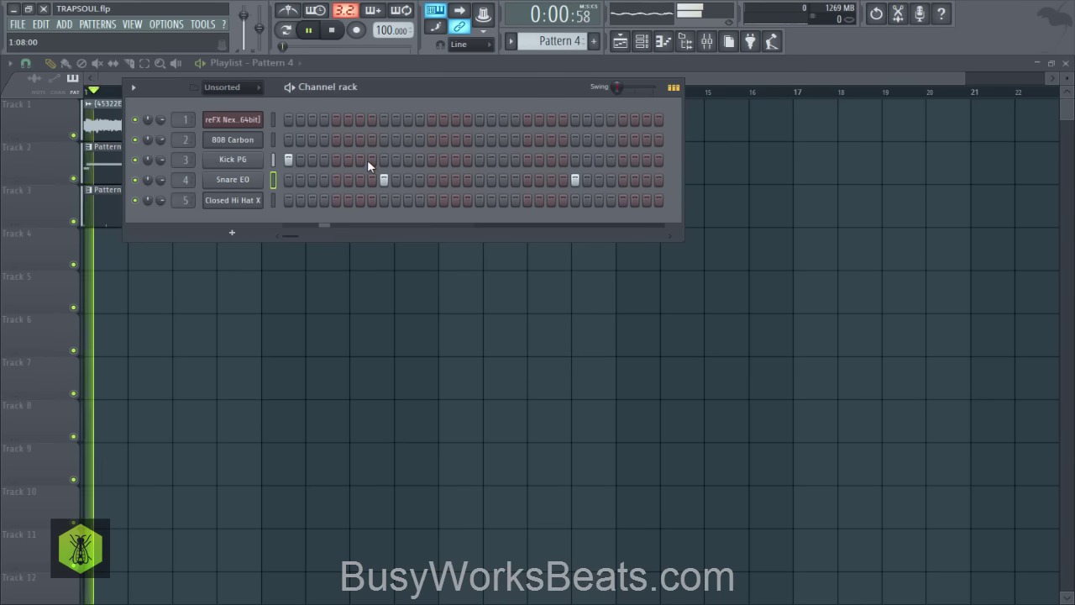
click(362, 159)
click(431, 160)
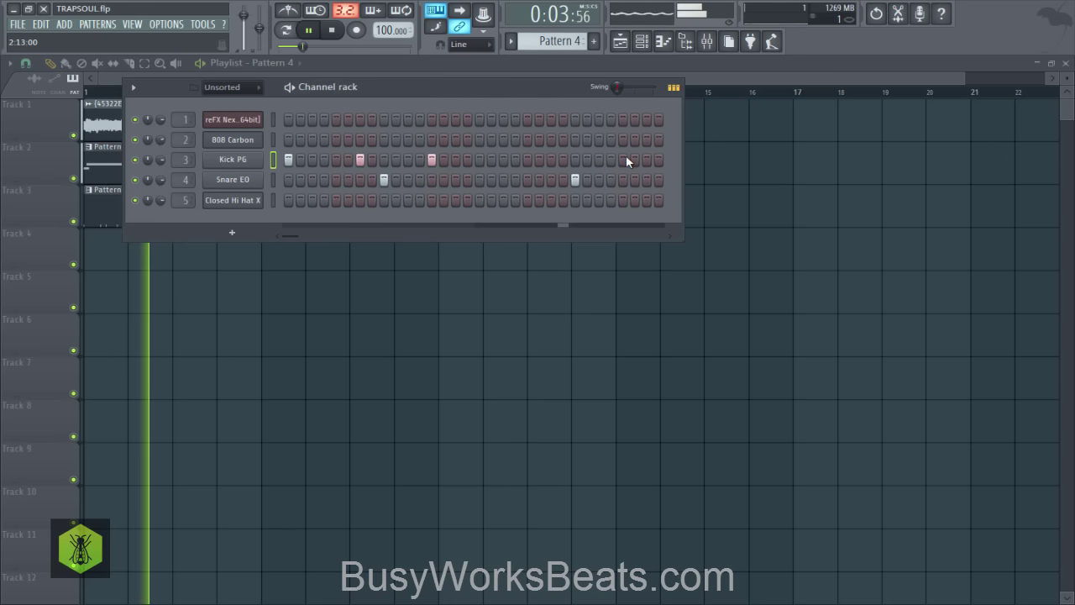
- Repeat Pattern 4 on Track 3 at bars 3, 5 and 7, and remove its Kick PG hit on step 7
click(366, 275)
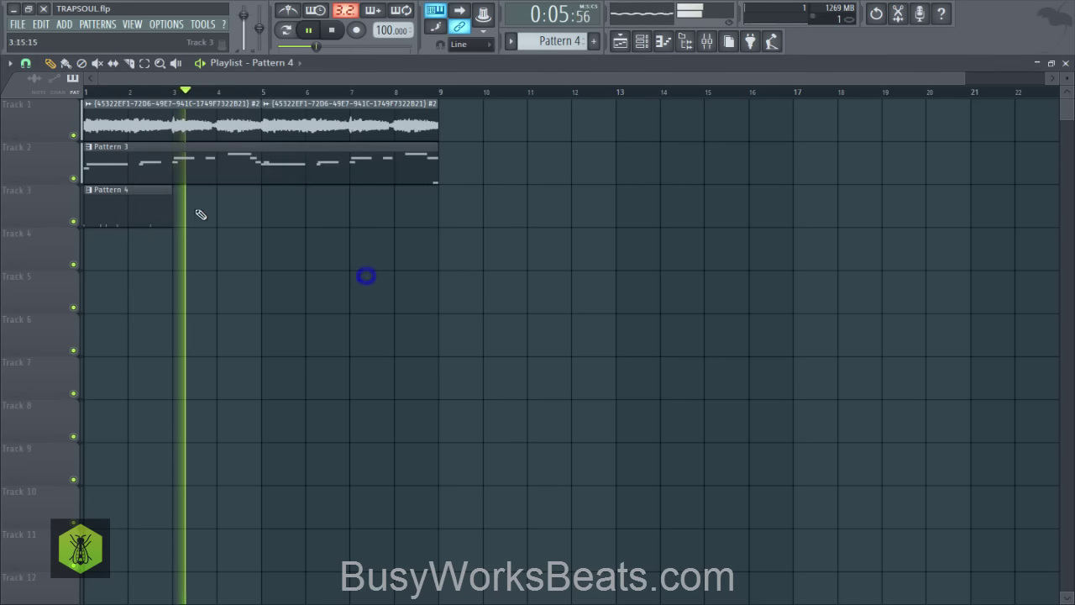
click(189, 208)
click(277, 206)
click(352, 207)
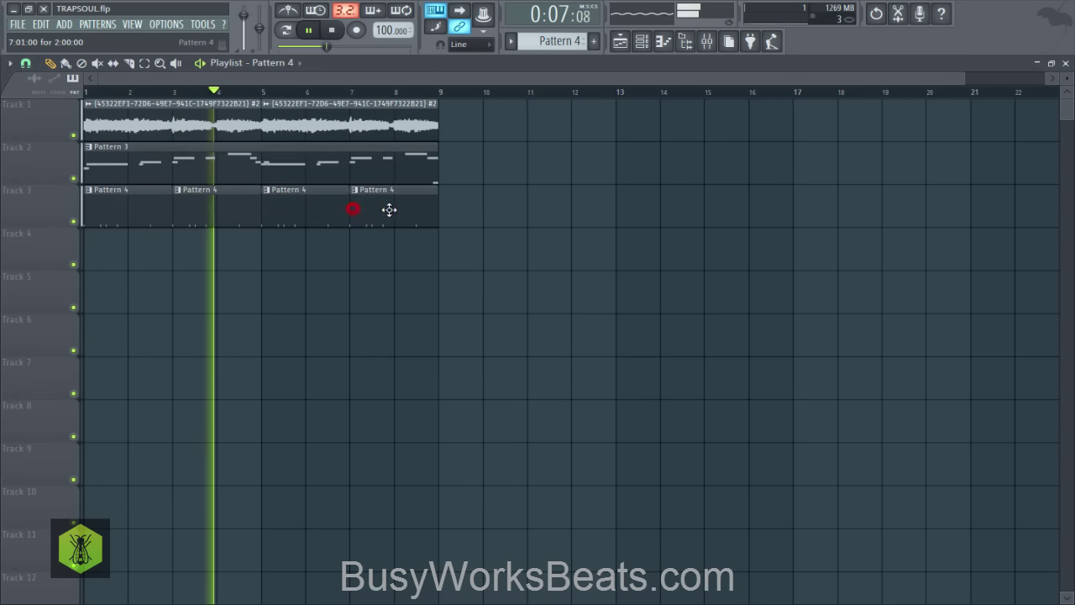
click(640, 42)
click(361, 161)
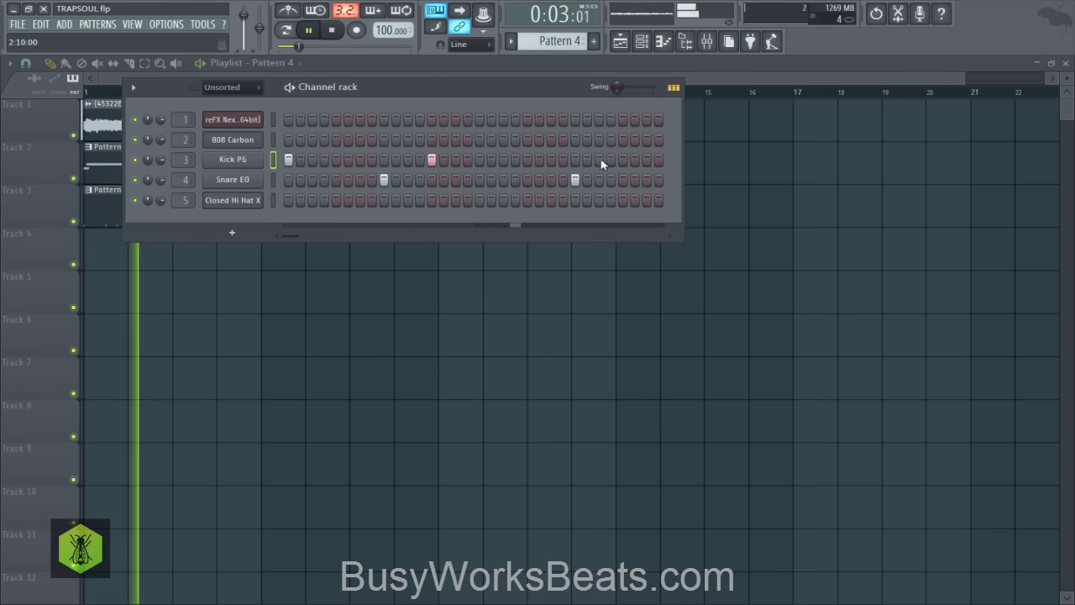
- Switch to the empty Pattern 5 with Closed Hi Hat X selected, save, and place the pattern on Track 4 at bar 1
scroll(554, 40, down, 1)
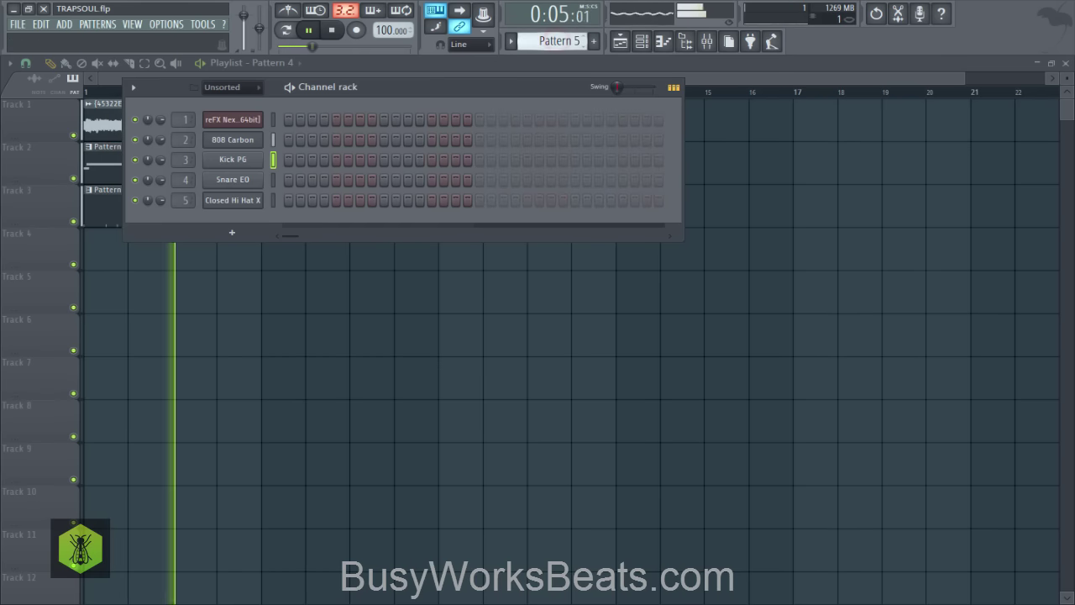
click(274, 199)
key(ctrl+s)
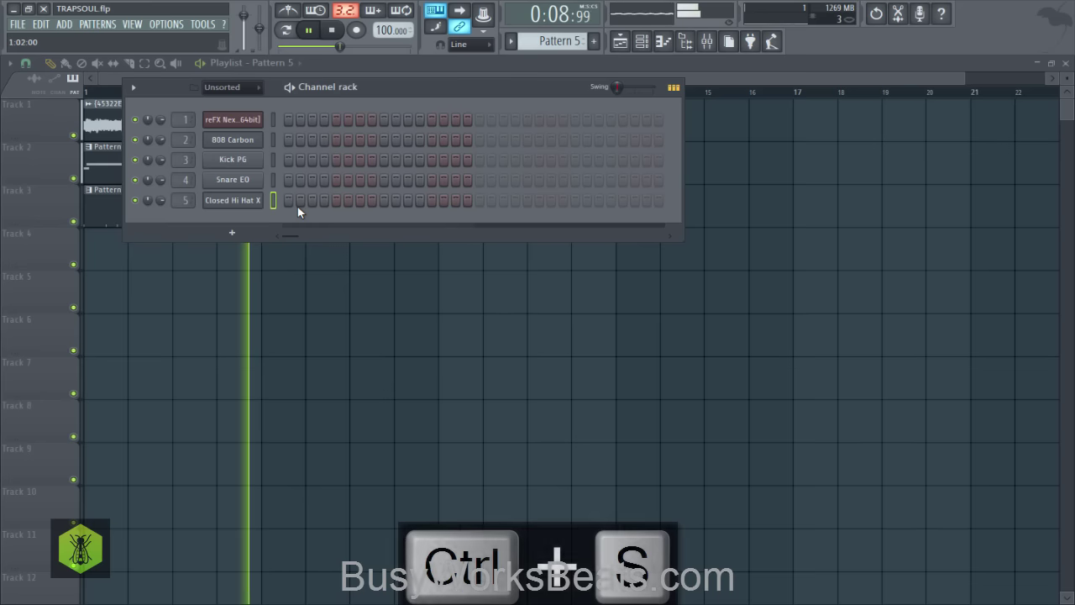
click(311, 272)
click(108, 242)
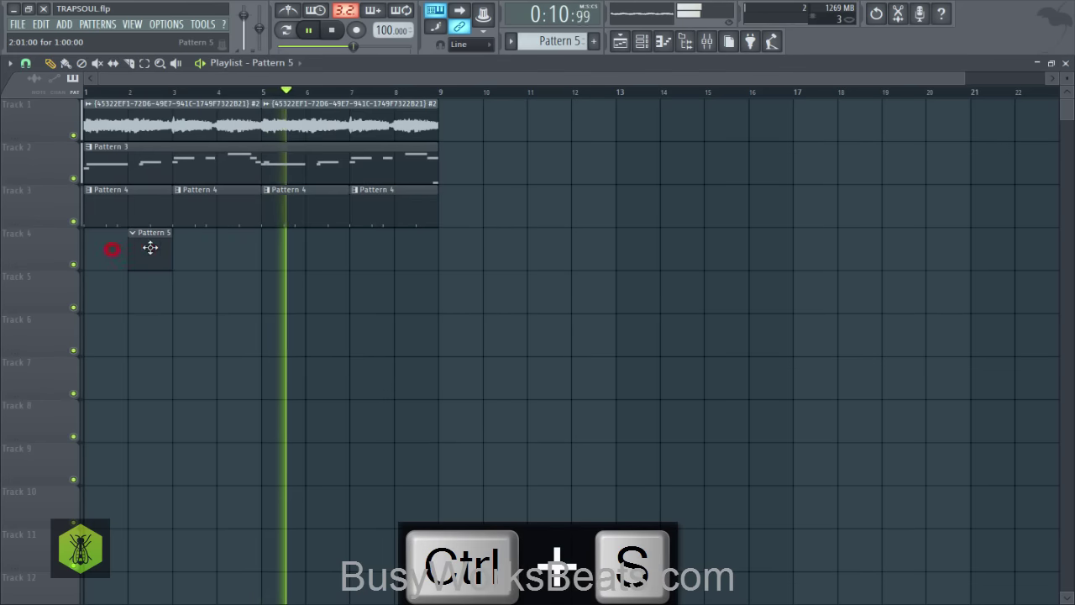
key(space)
- Fill each 2 steps of Closed Hi Hat X in Pattern 5 and play the song
click(641, 41)
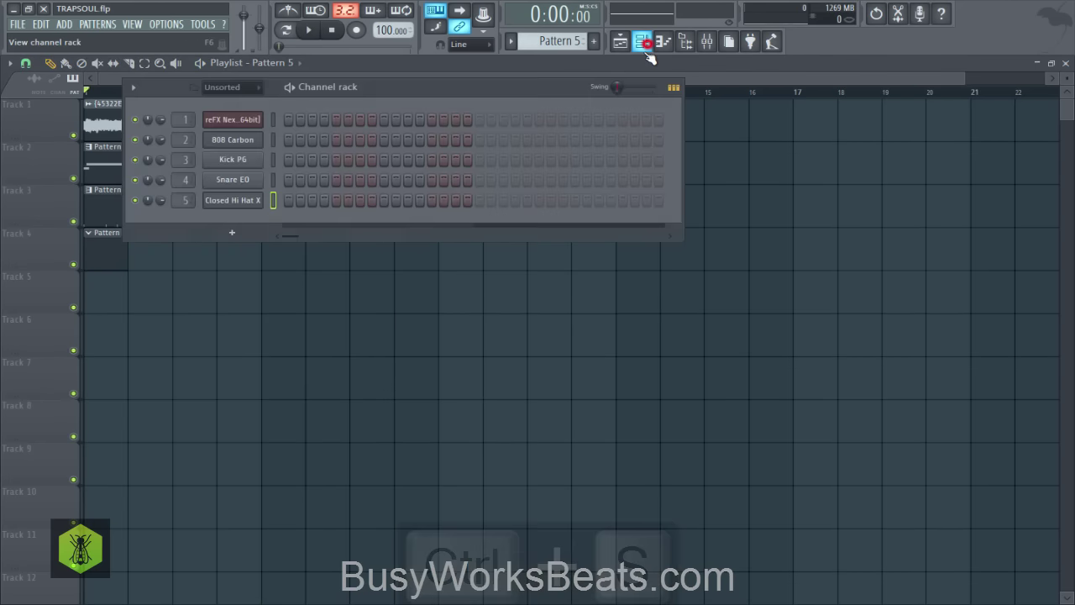
right_click(257, 205)
click(399, 244)
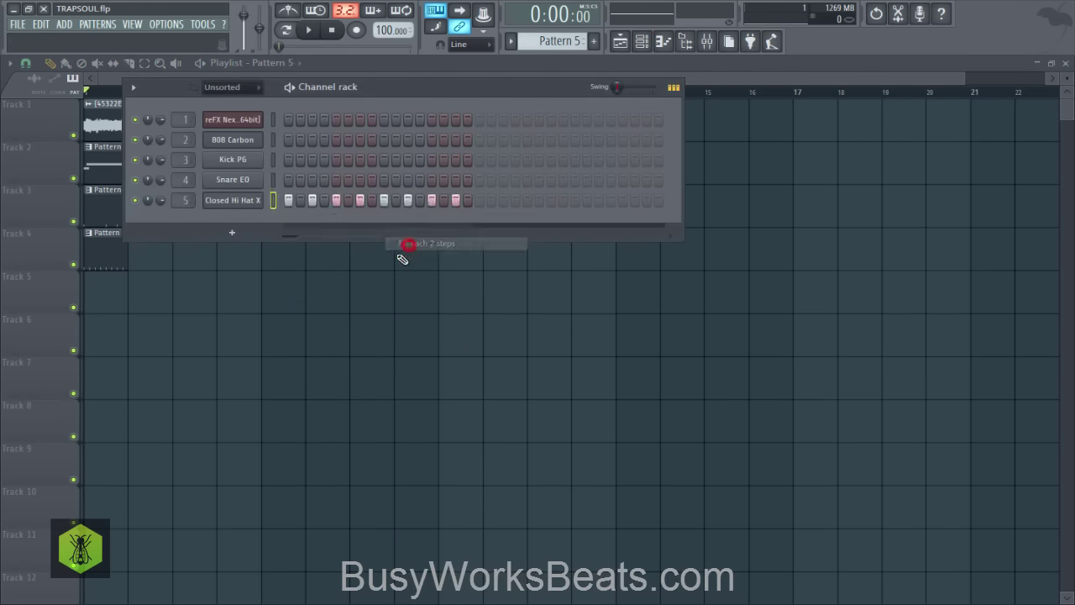
right_click(300, 304)
key(space)
- Extend Pattern 5 to 32 steps, fill each 2 steps of Closed Hi Hat X across both bars, and save
click(641, 41)
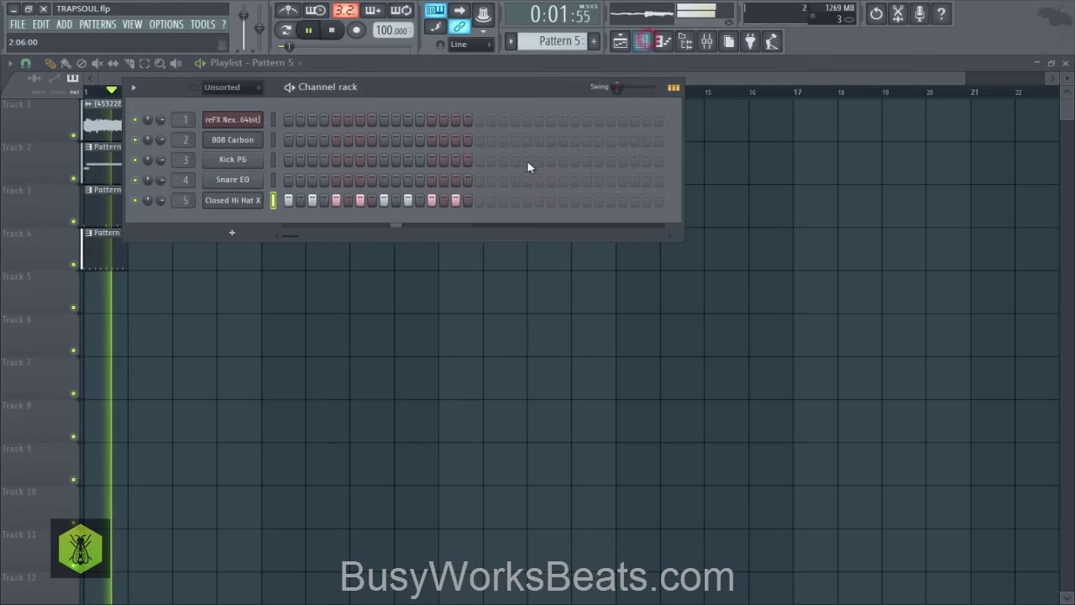
click(475, 201)
right_click(235, 207)
click(412, 243)
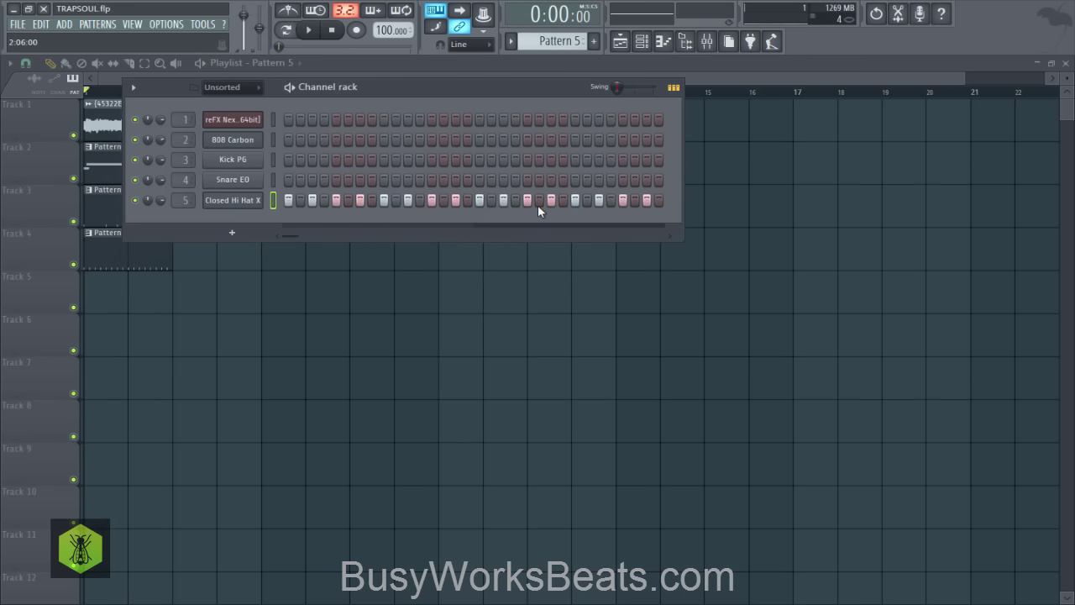
key(ctrl+s)
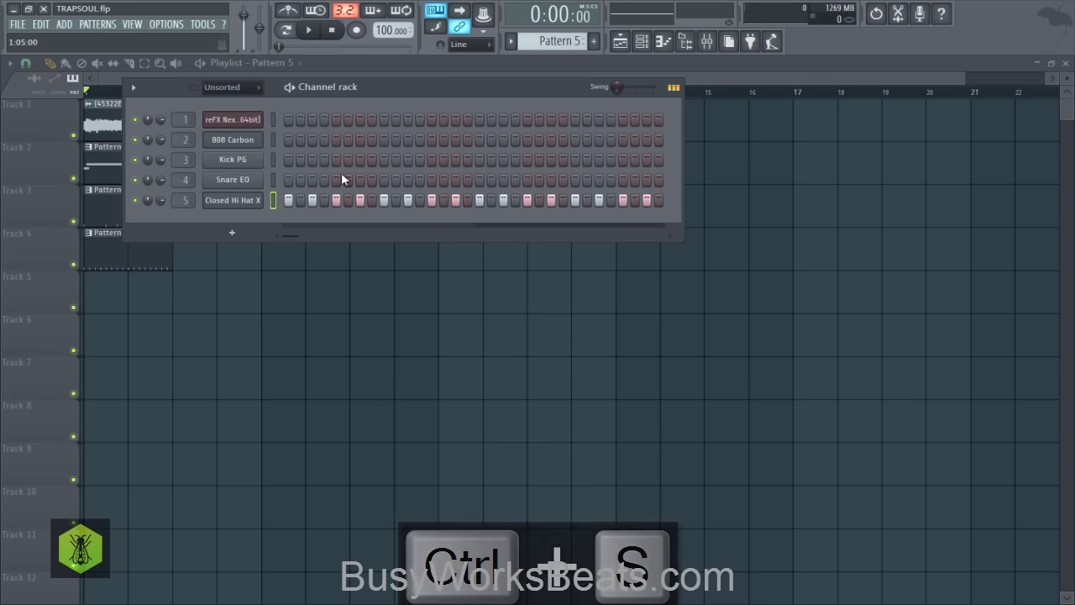
key(ctrl+s)
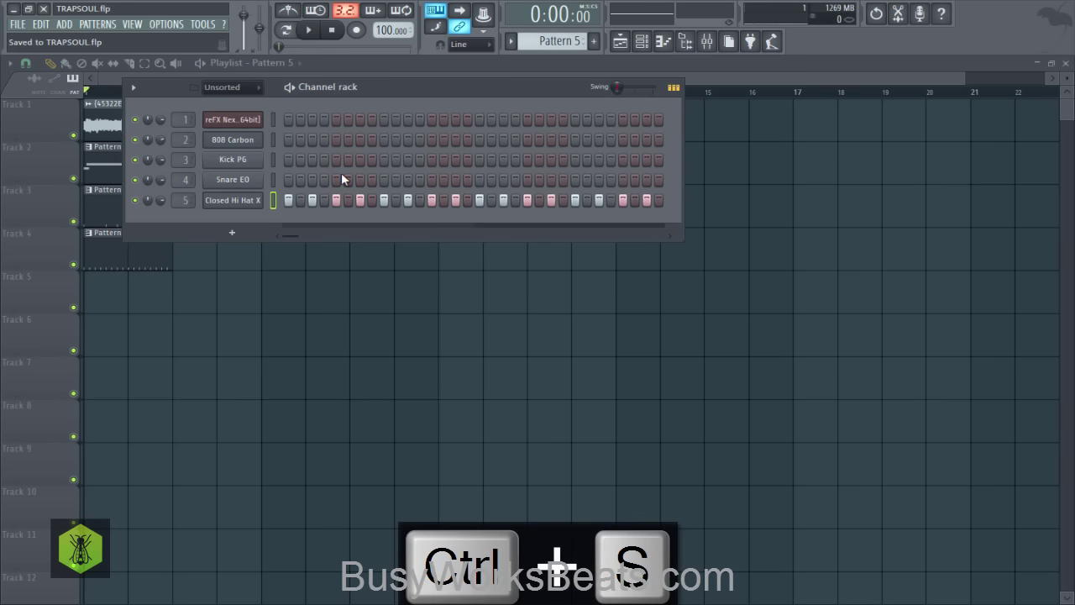
- In the Closed Hi Hat X piano roll, lengthen bar 1's sixth note to two steps and chop it into a roll with 1/2 step snap
right_click(252, 200)
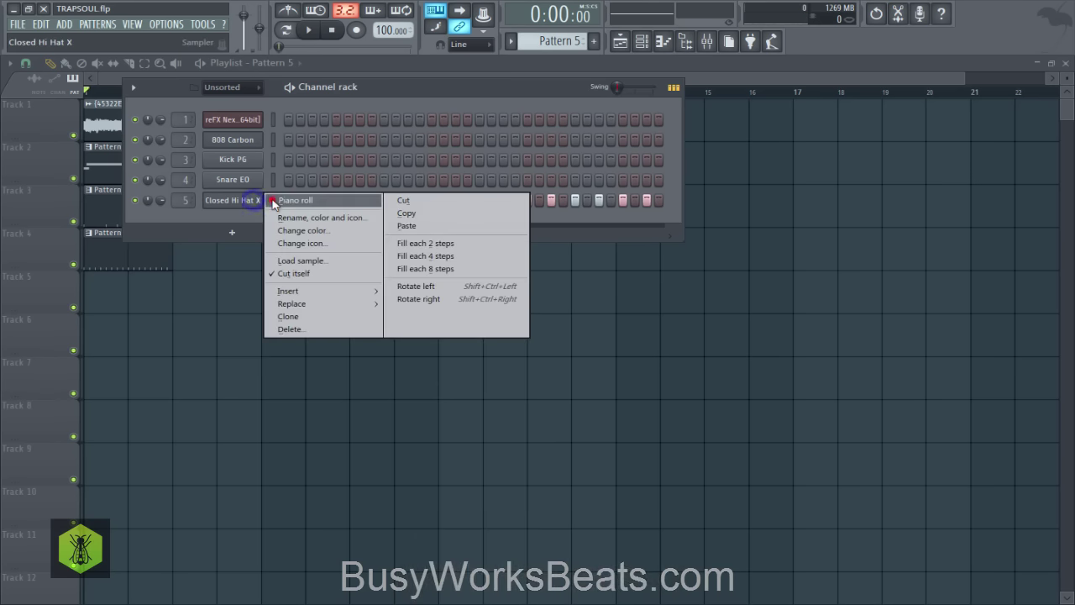
click(270, 199)
key(space)
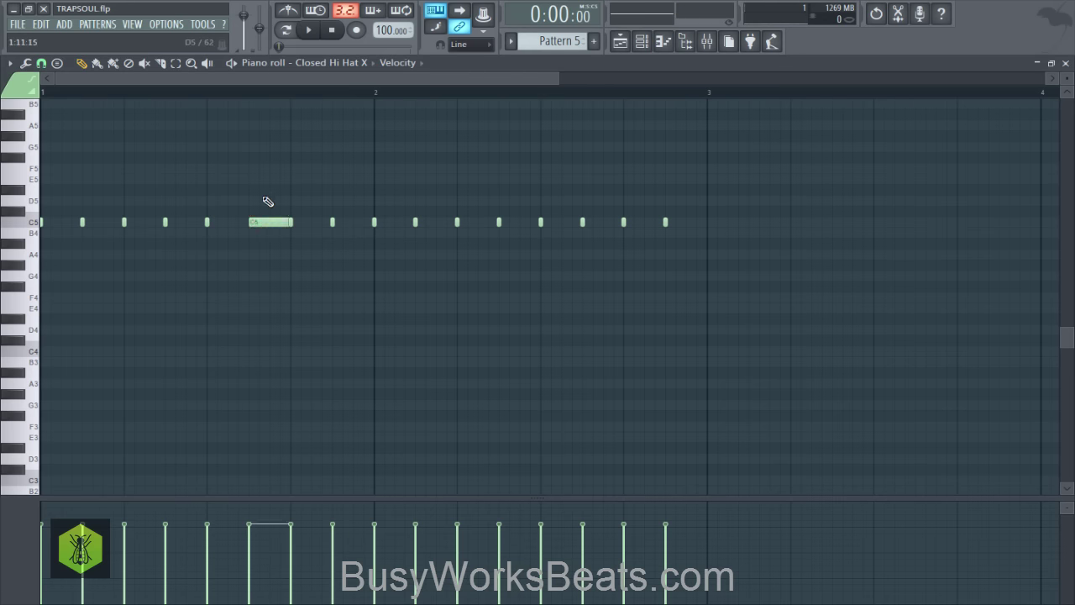
click(41, 63)
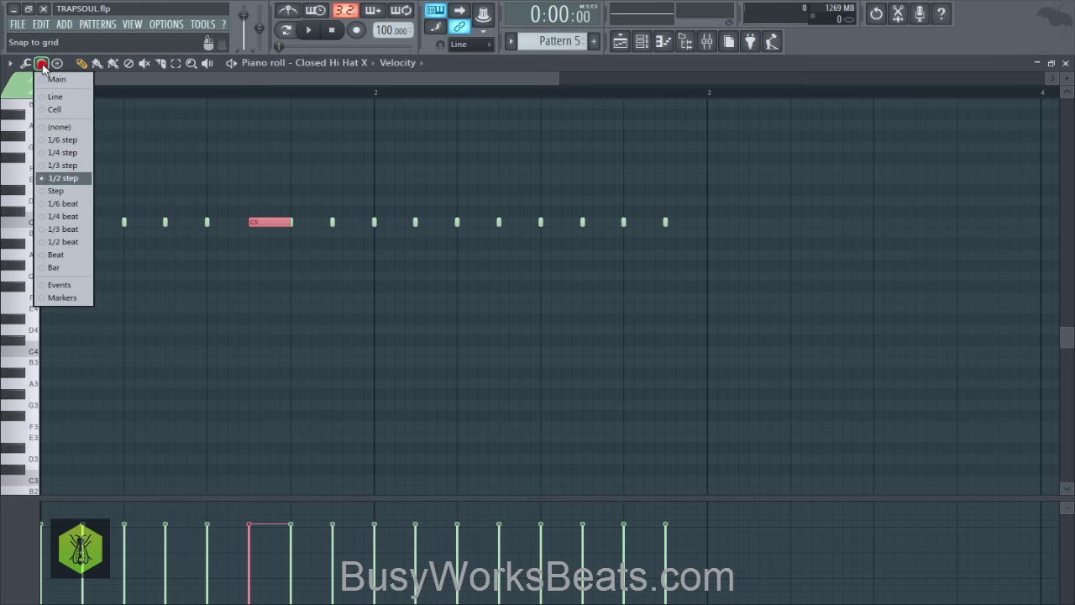
click(68, 178)
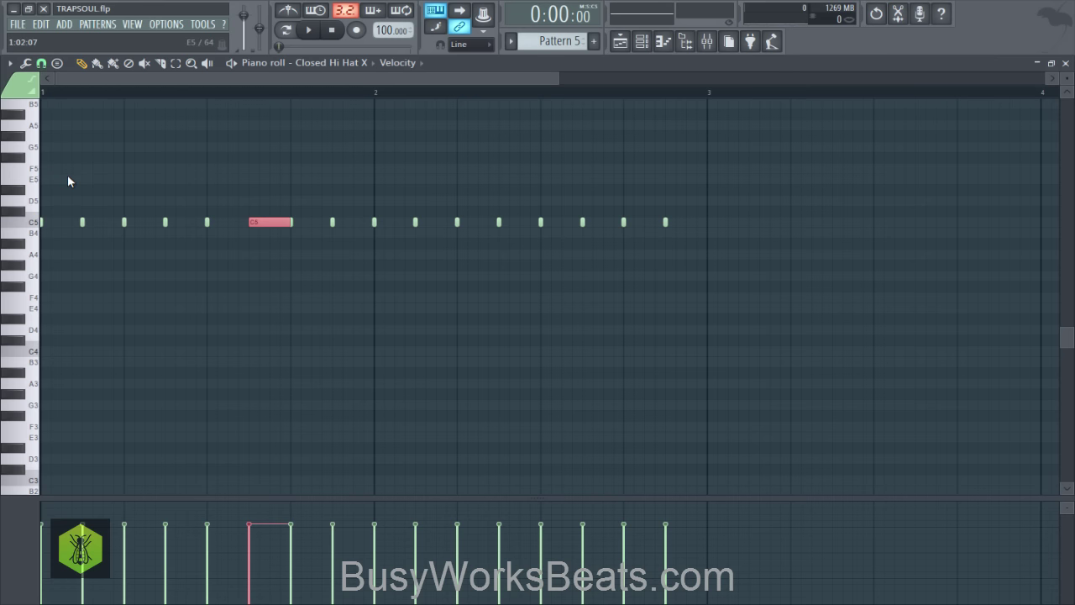
key(ctrl+u)
key(space)
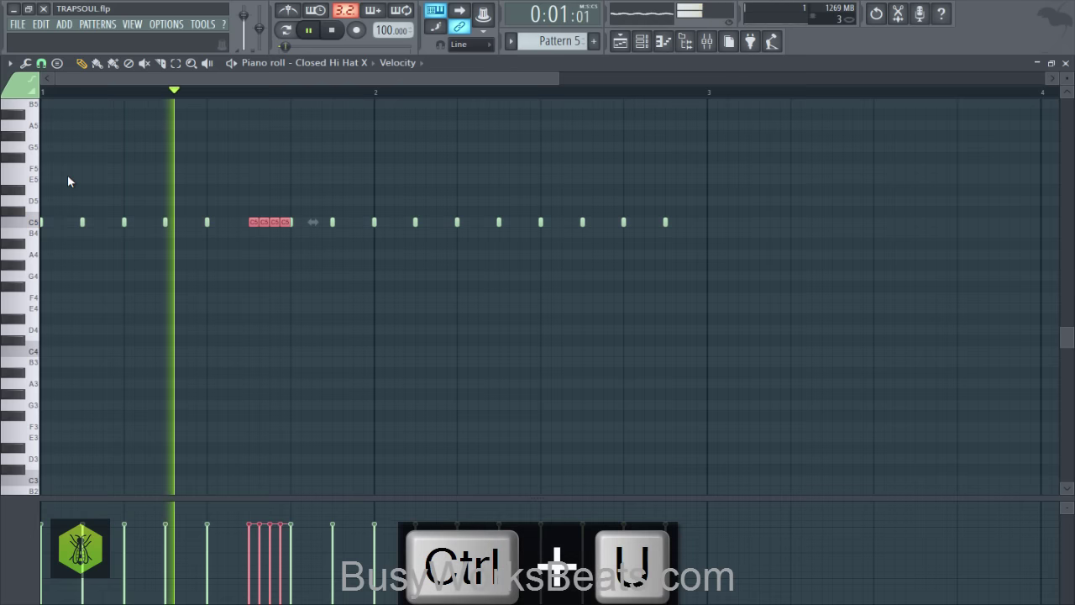
click(190, 292)
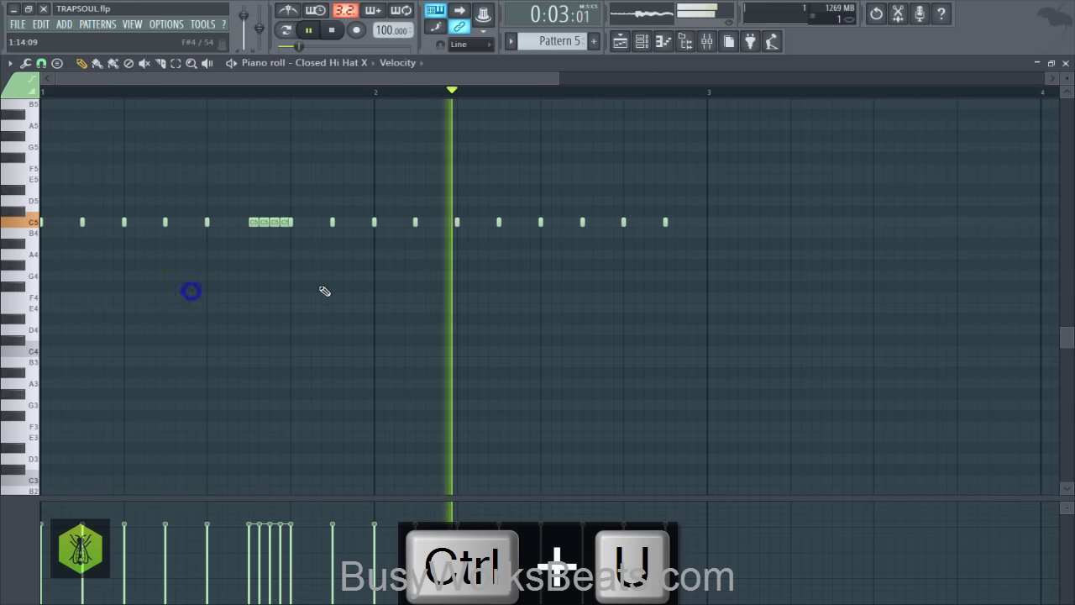
- Chop the lengthened second hi-hat note of bar 2 into a four-note roll and play the song
mouse_move(424, 235)
mouse_down()
mouse_move(456, 235)
mouse_move(444, 235)
mouse_up()
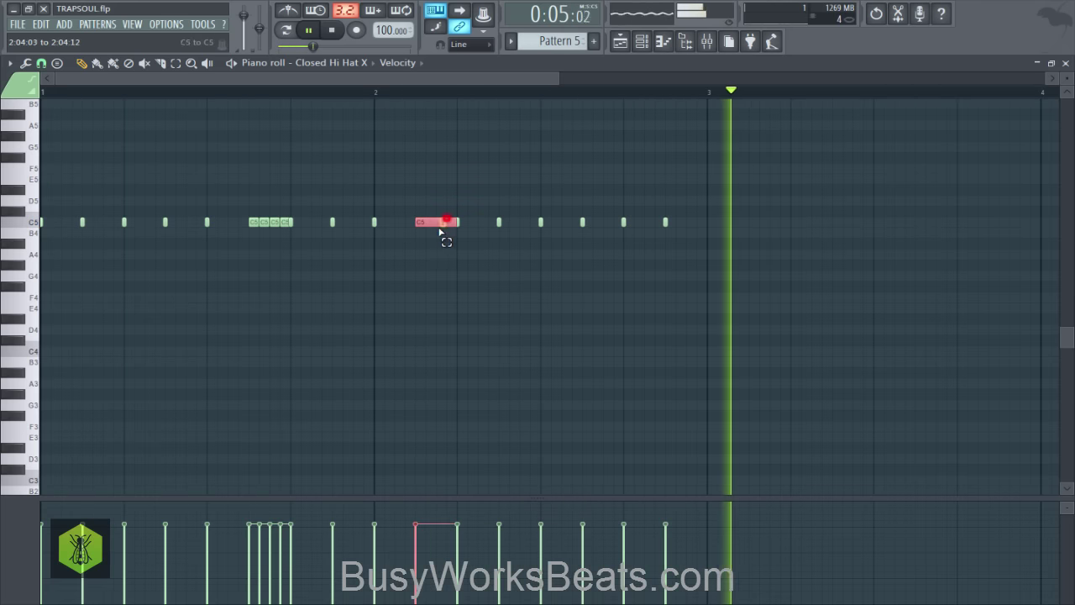
key(space)
key(ctrl+u)
key(space)
click(441, 239)
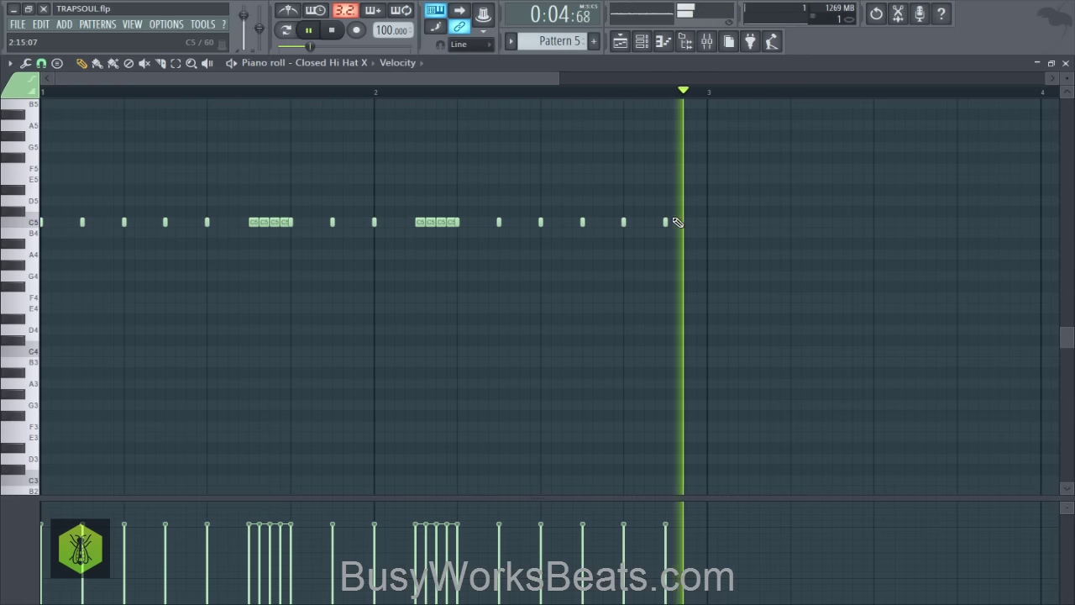
- Close the hi-hat piano roll, repeat Pattern 5 on Track 4 at bars 3, 5 and 7, and save the project
key(space)
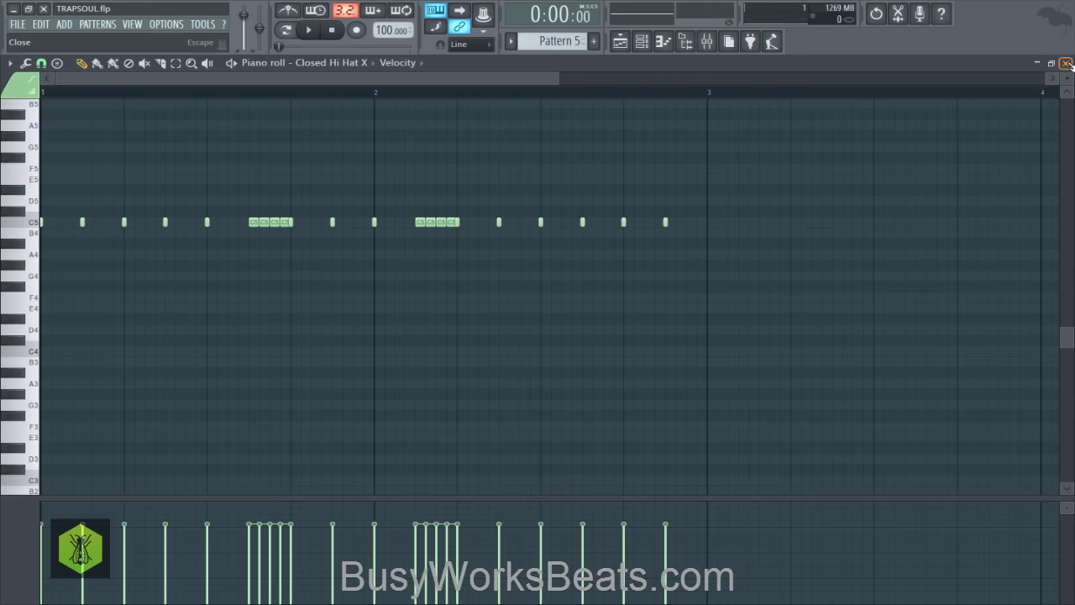
key(ctrl+s)
click(1065, 63)
click(676, 84)
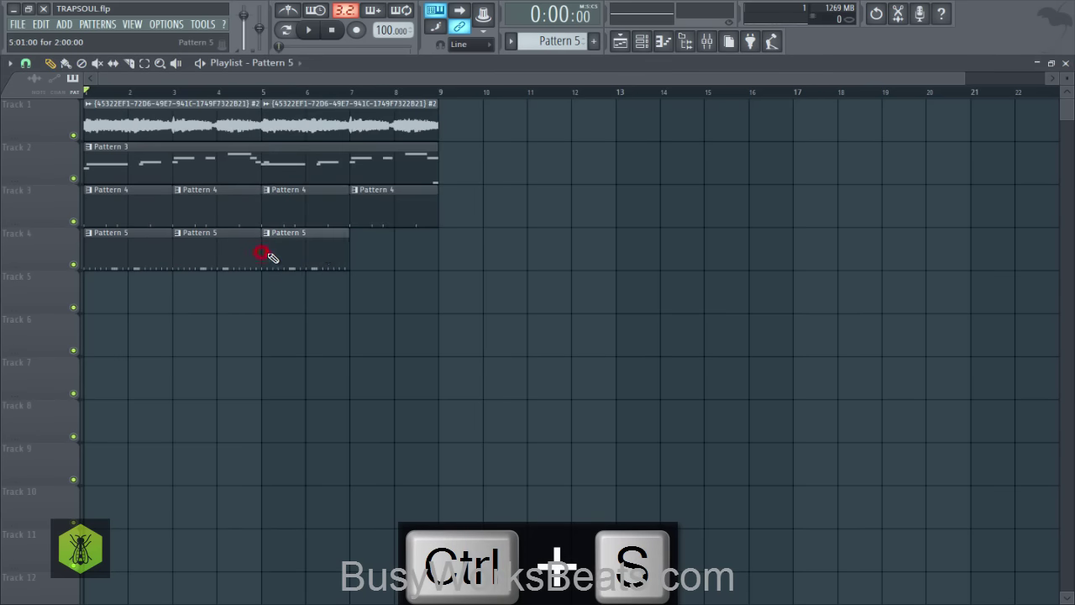
click(373, 252)
key(ctrl+s)
- Play the song, lower mixer Insert 5 to about -10.4 dB, raise Insert 4 to about 1.5 dB, and save the project
key(space)
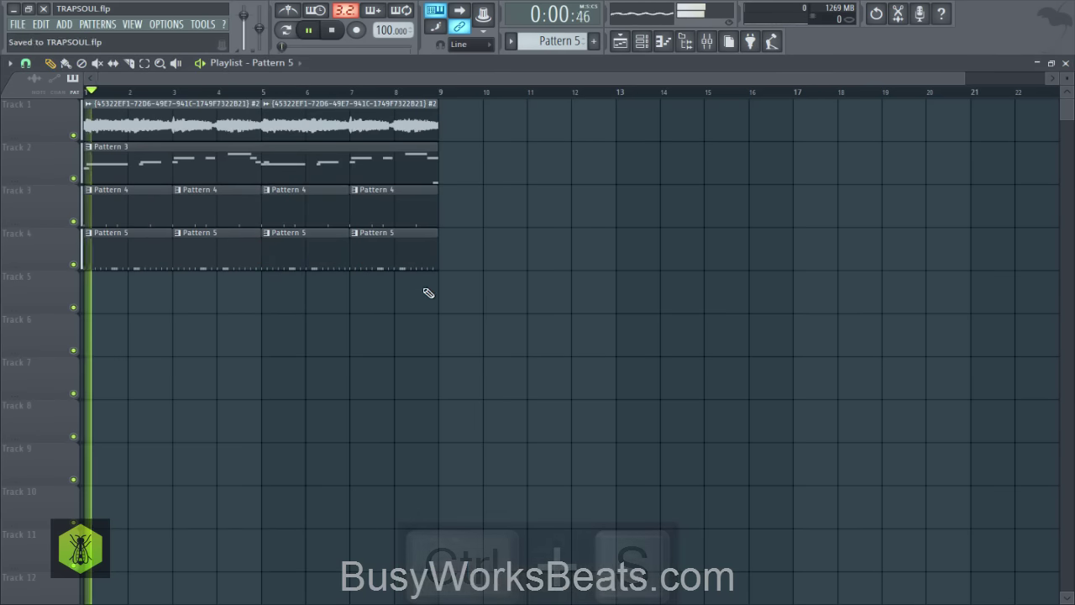
click(708, 41)
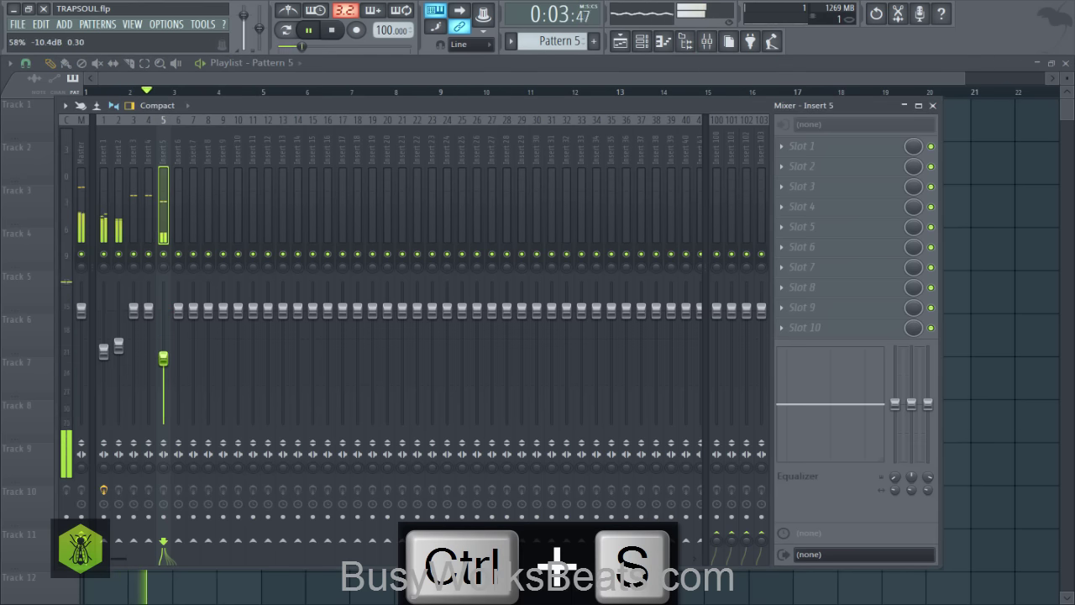
drag(148, 310, 144, 302)
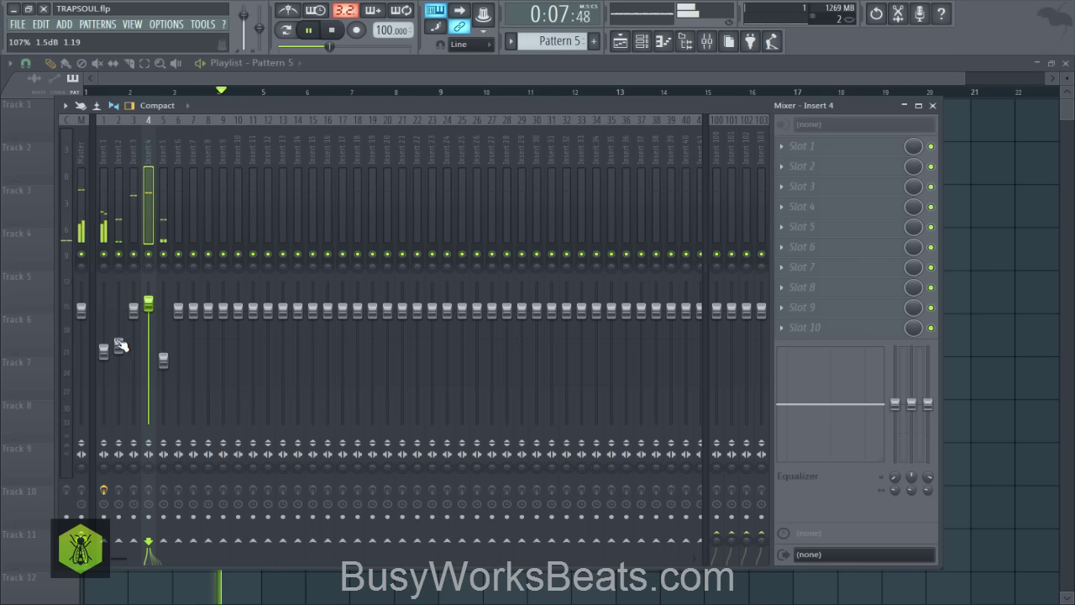
click(985, 277)
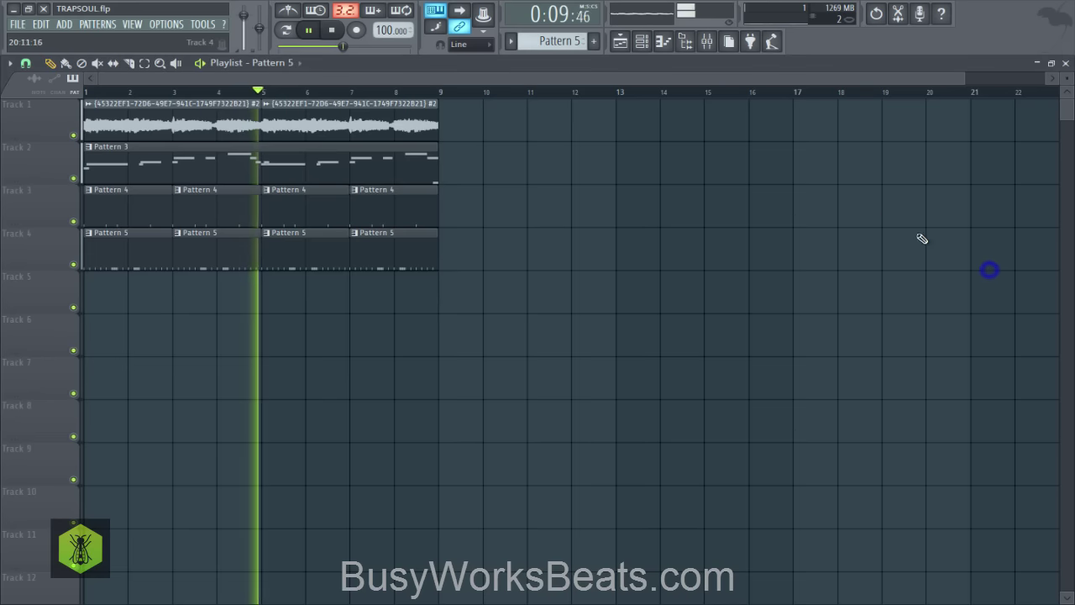
key(ctrl+s)
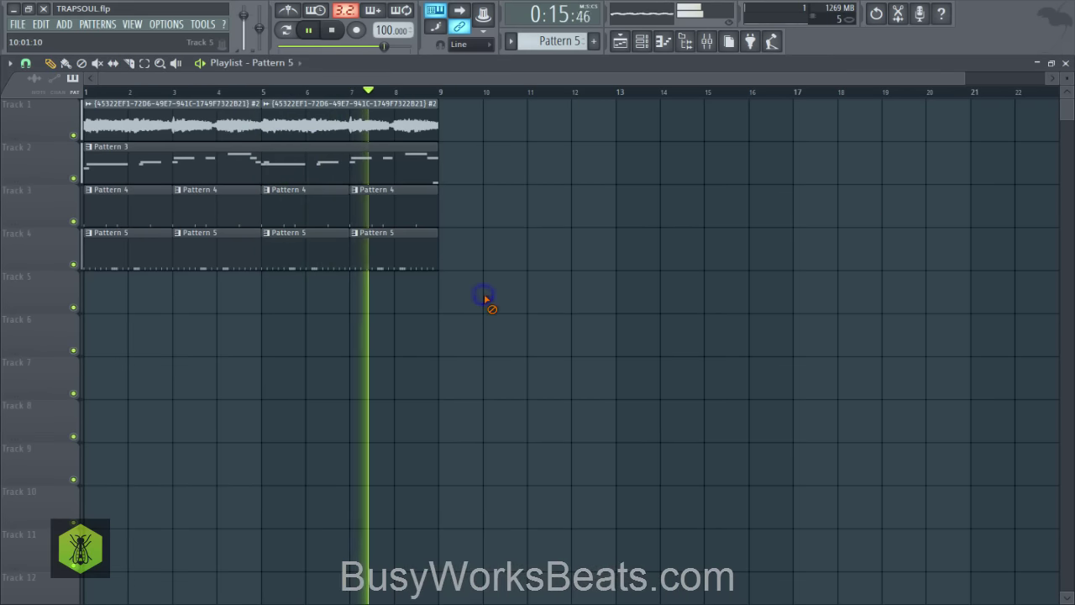
- Make the Track 3 clip at bar 3 a unique Pattern 5 and set the bar 7 clip's source pattern to Pattern 5
click(178, 191)
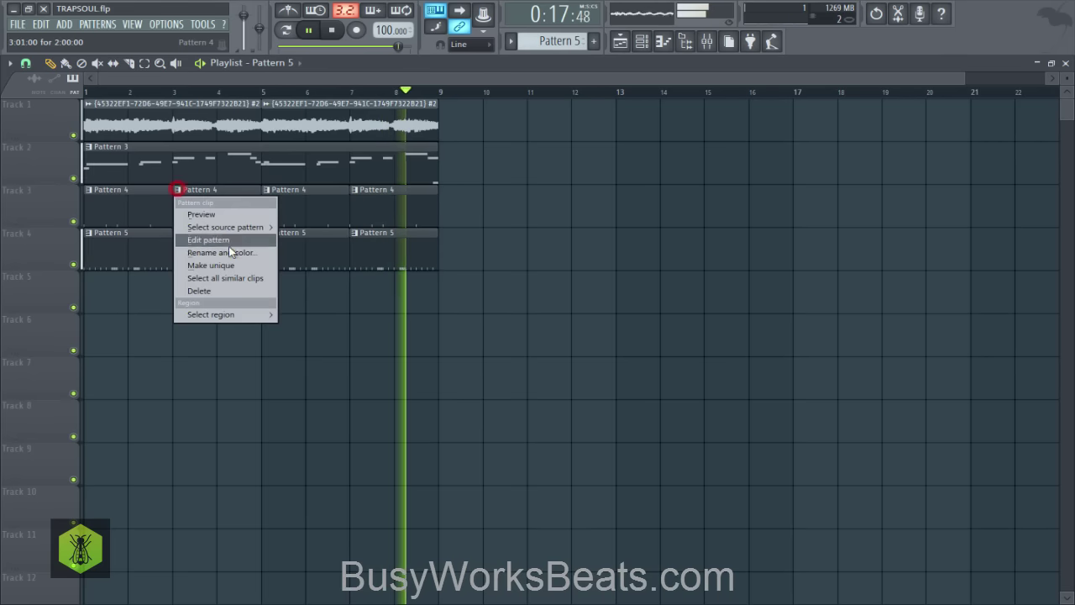
click(210, 266)
click(355, 190)
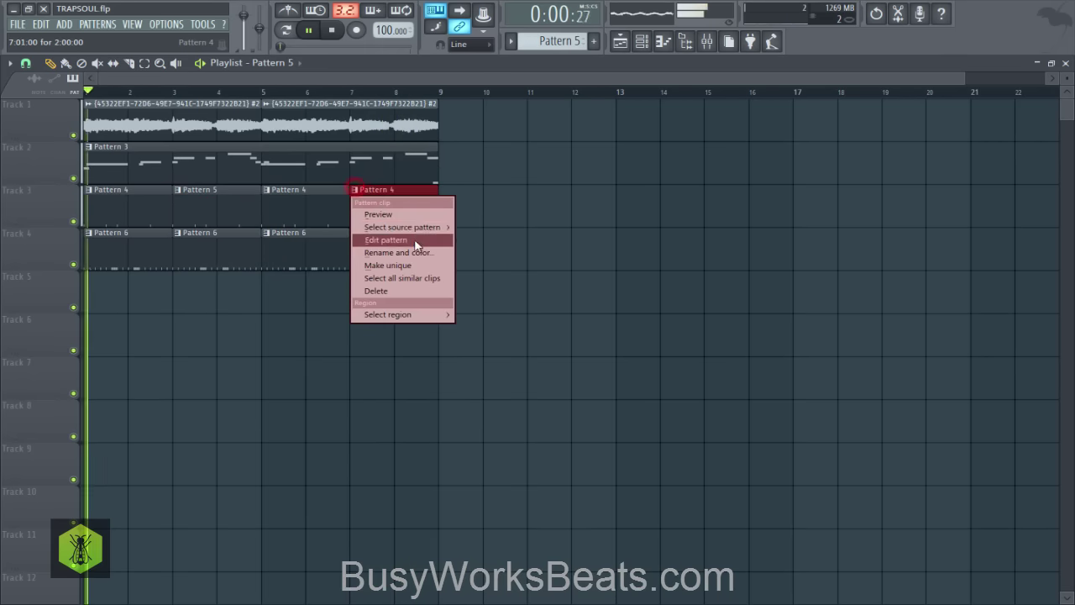
mouse_move(412, 223)
click(483, 277)
- Add an extra Kick PG hit at step 7 of Pattern 5 and save the project
click(642, 41)
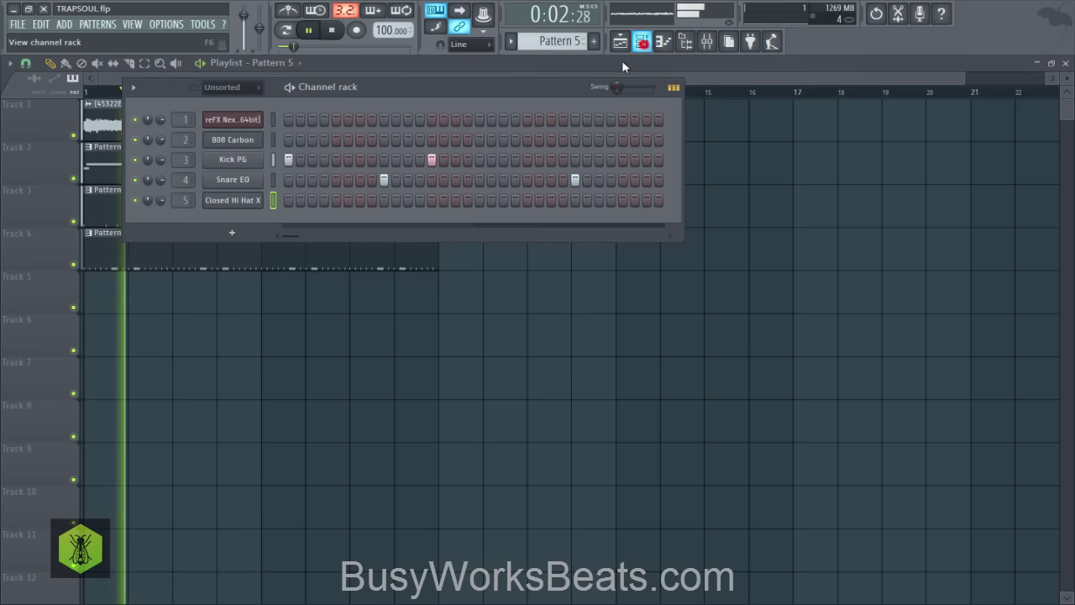
key(F6)
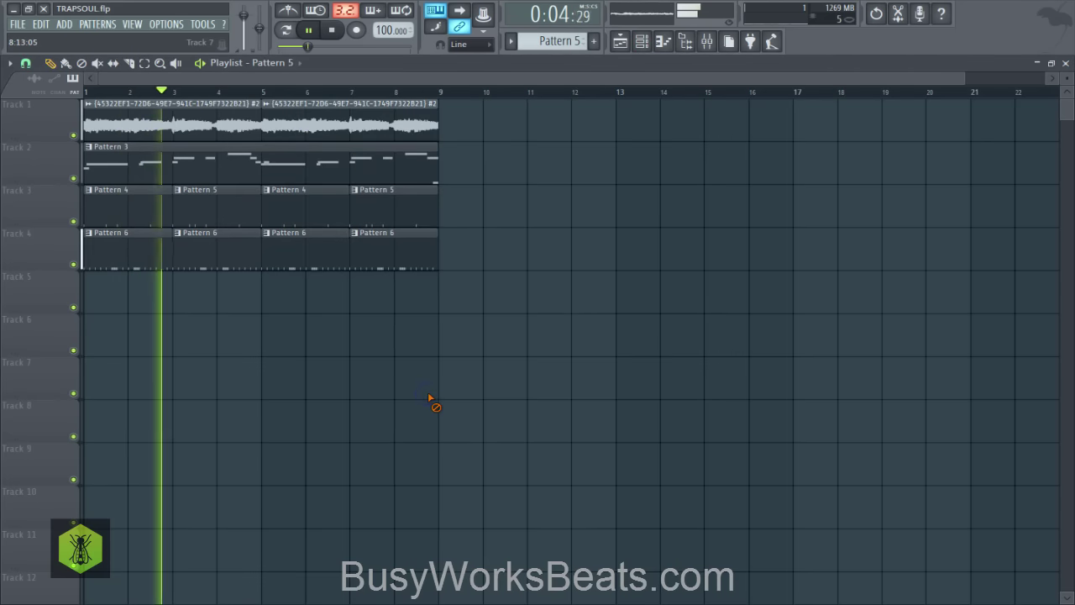
key(ctrl+s)
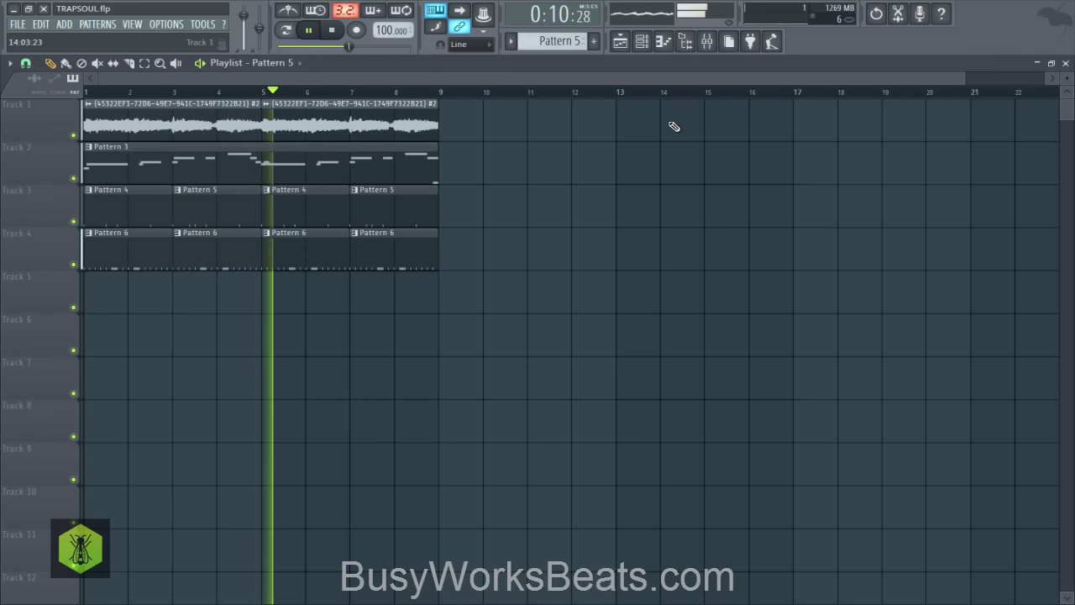
key(ctrl+s)
- Load Cymbal DF from the X Drums Cymbals folder into a new channel and route it to mixer Insert 6
click(684, 41)
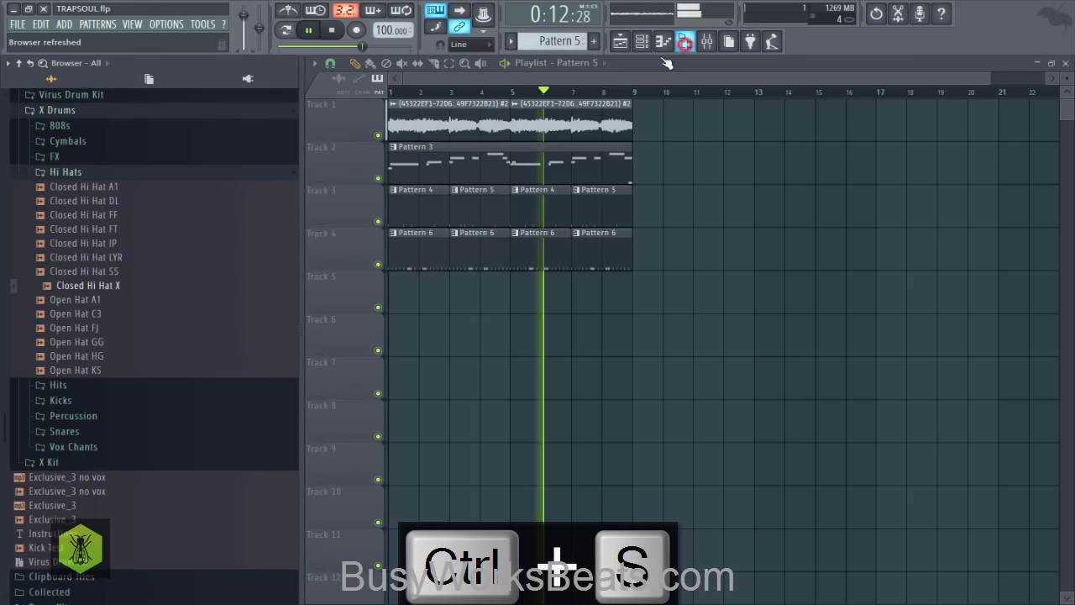
click(127, 144)
click(125, 157)
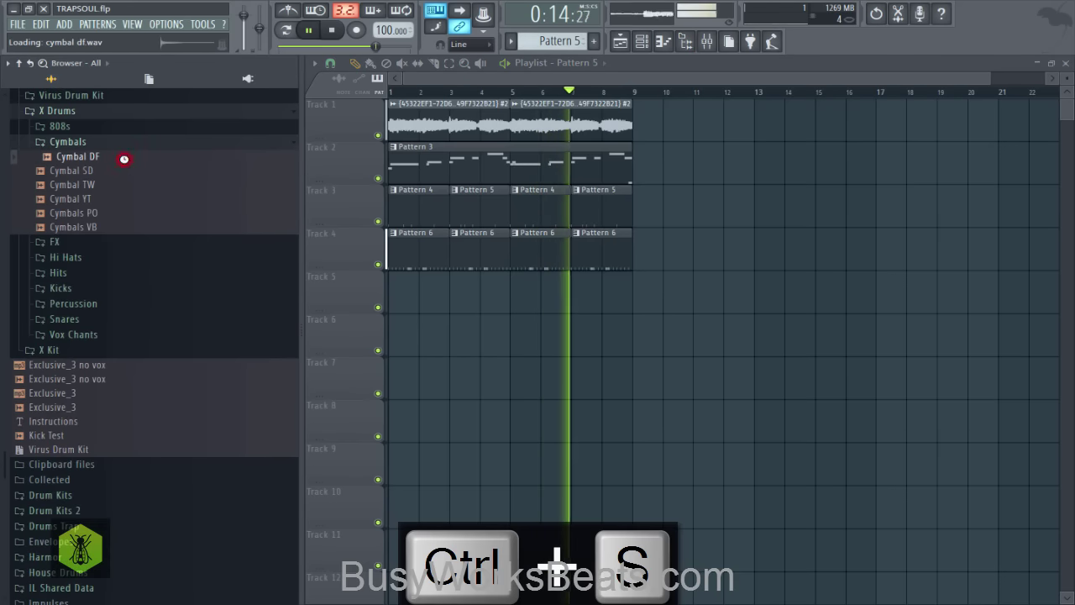
right_click(125, 157)
click(160, 169)
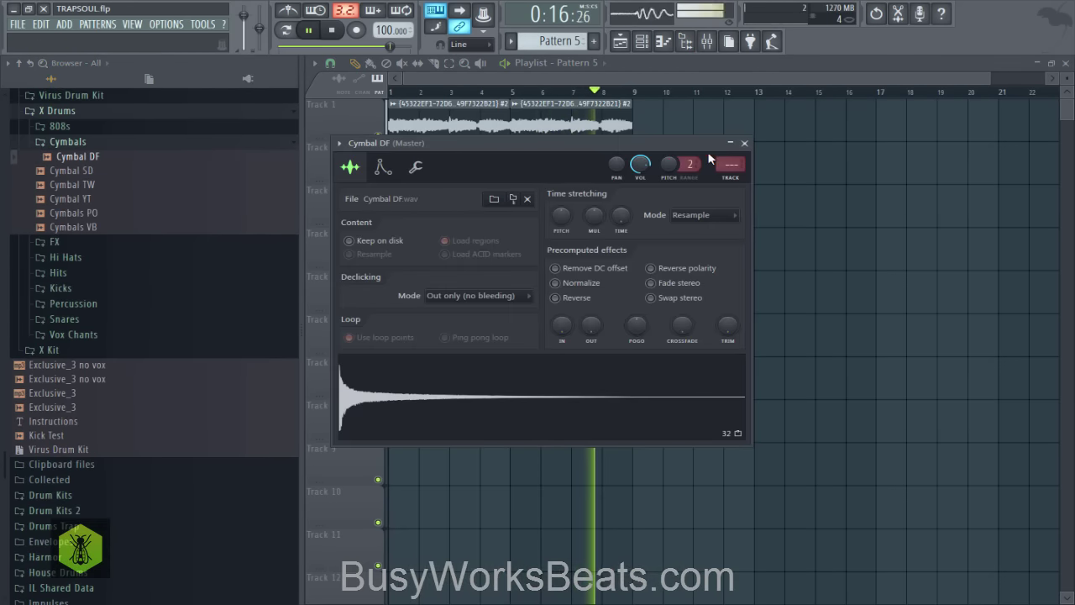
- Place a Cymbal DF hit at the start of Pattern 7, and put the pattern on Track 5 at bars 1 and 5
click(641, 41)
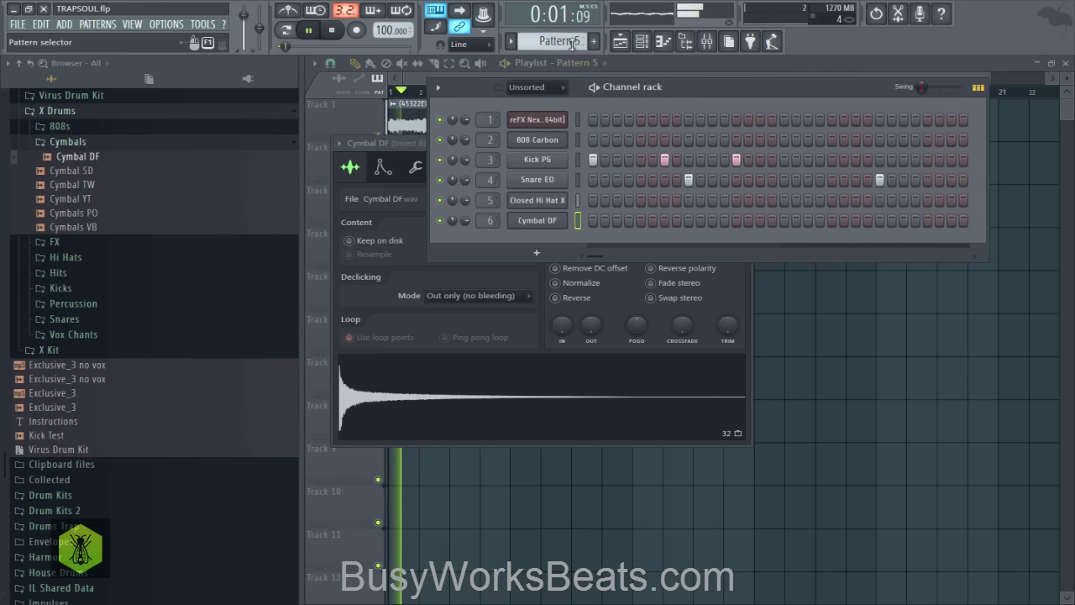
scroll(573, 42, down, 2)
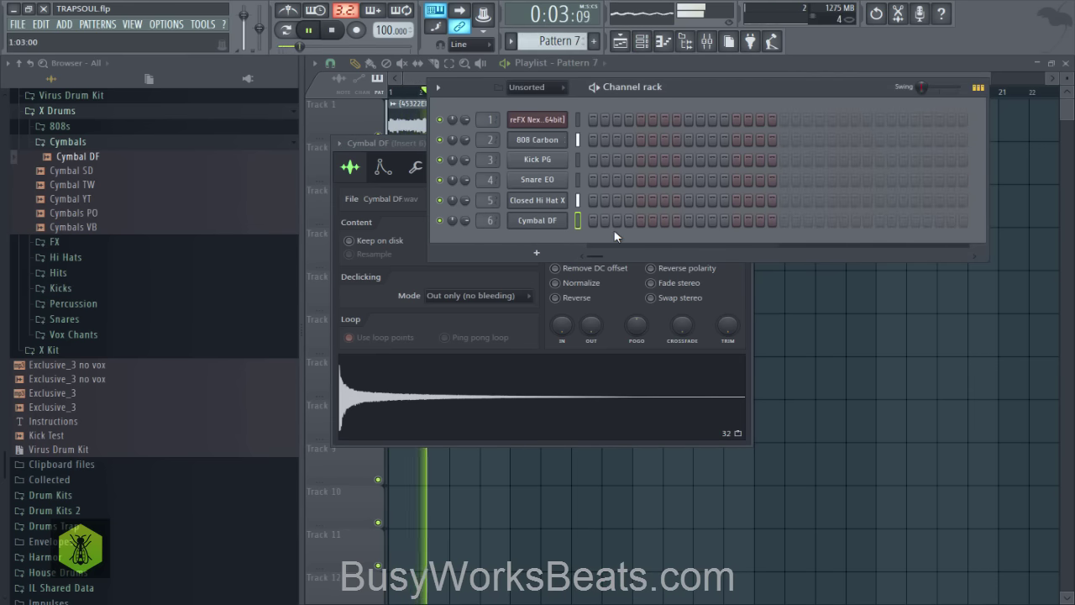
right_click(877, 344)
key(space)
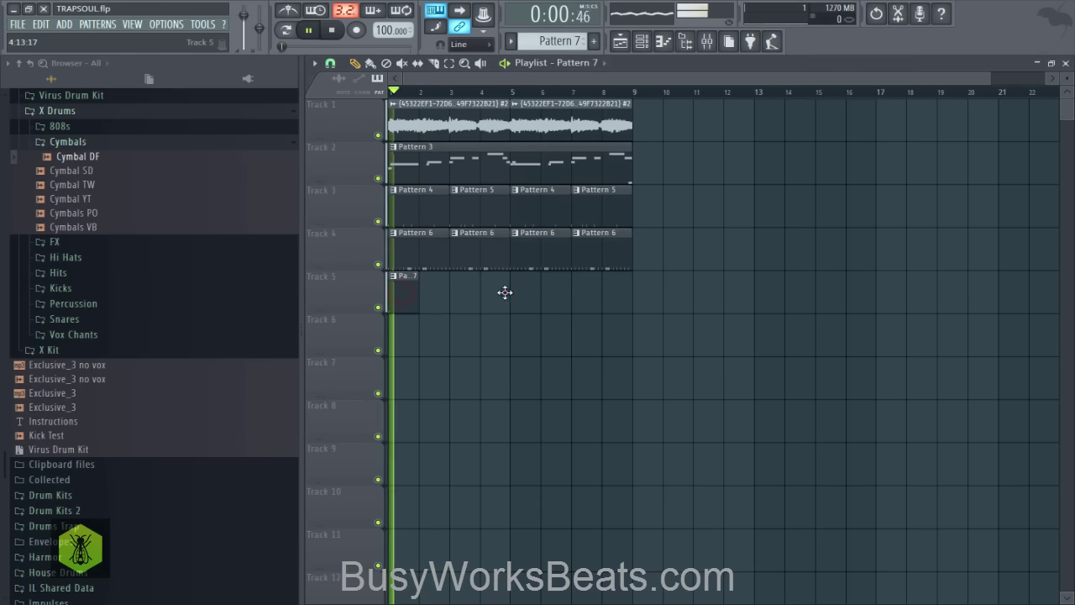
click(505, 292)
- Adjust the cymbal's level on mixer Insert 6, save the project, and hide the browser
click(703, 42)
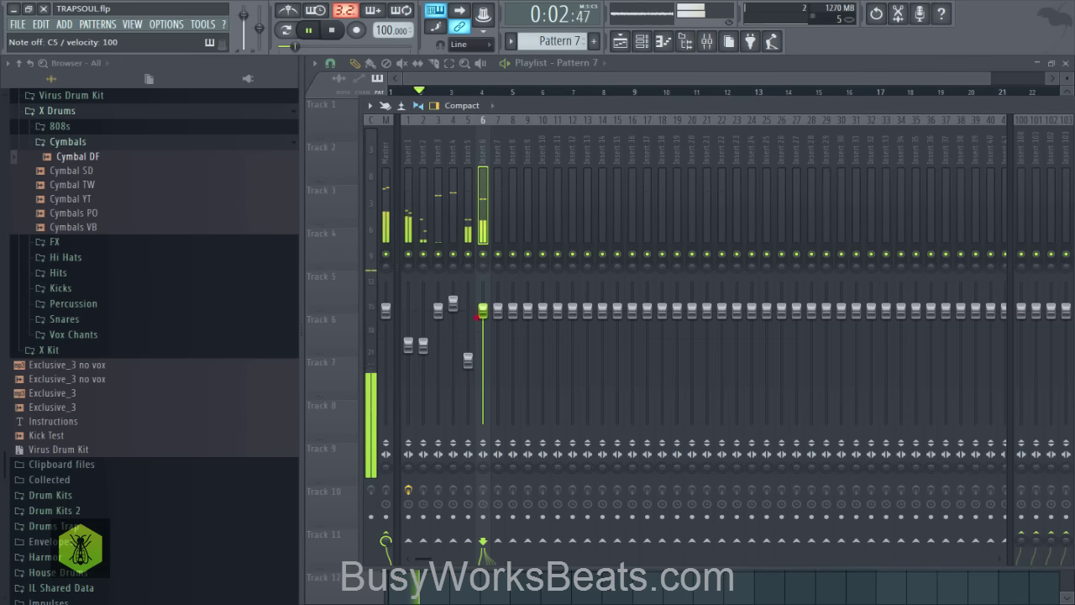
click(611, 82)
key(ctrl+s)
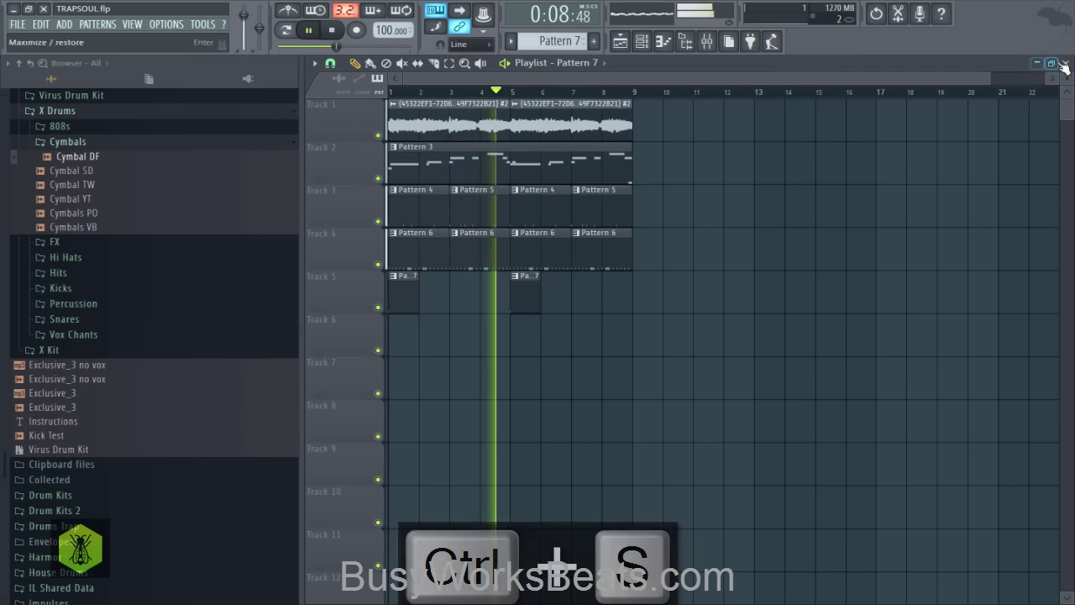
click(686, 43)
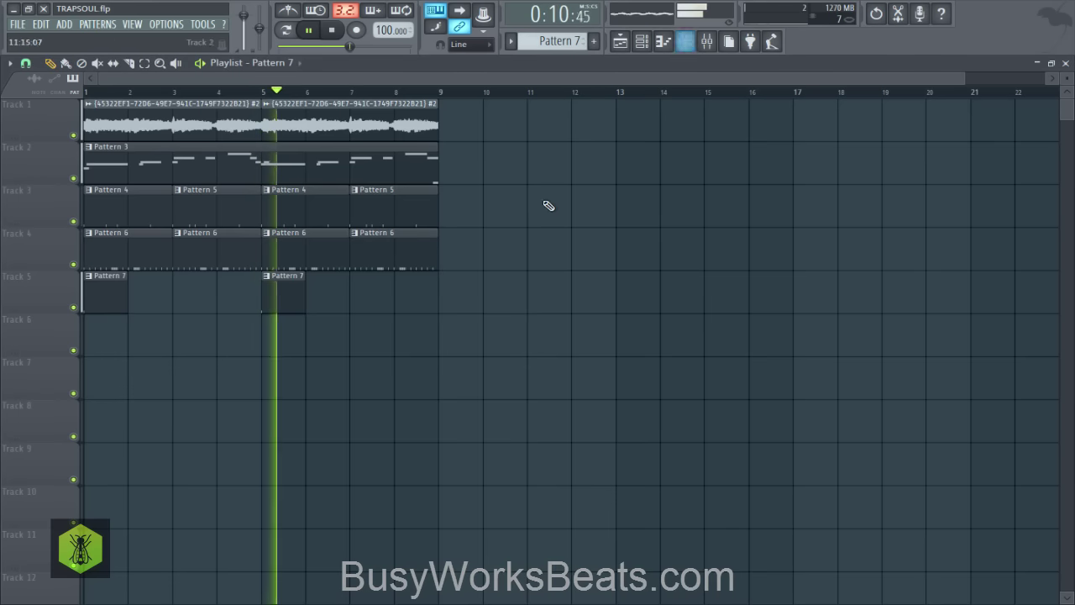
- Listen to the looping eight-bar arrangement while saving the project, and stop playback
key(ctrl+s)
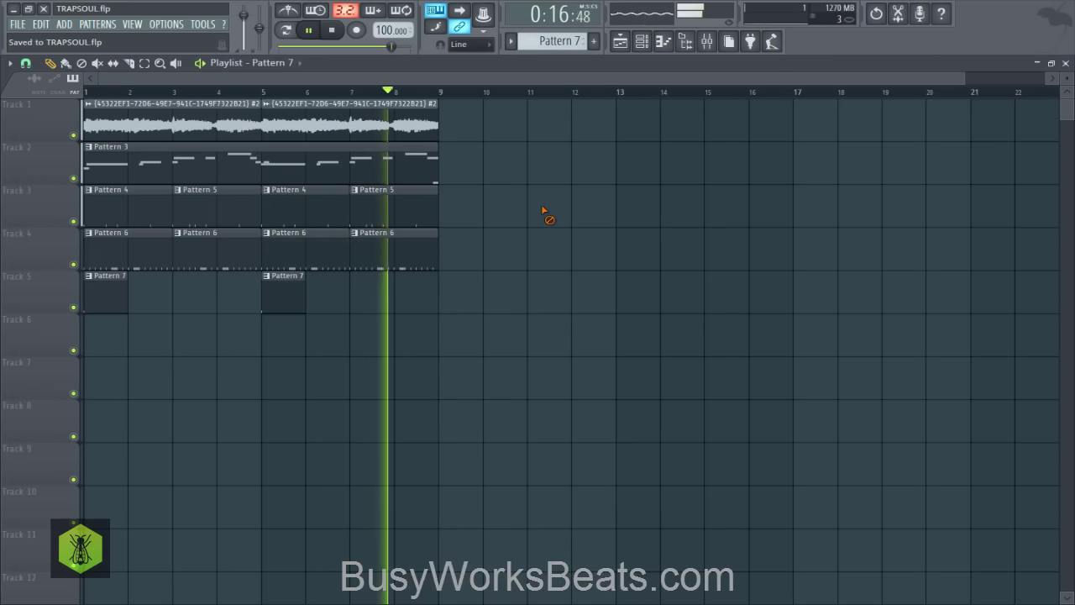
key(ctrl+s)
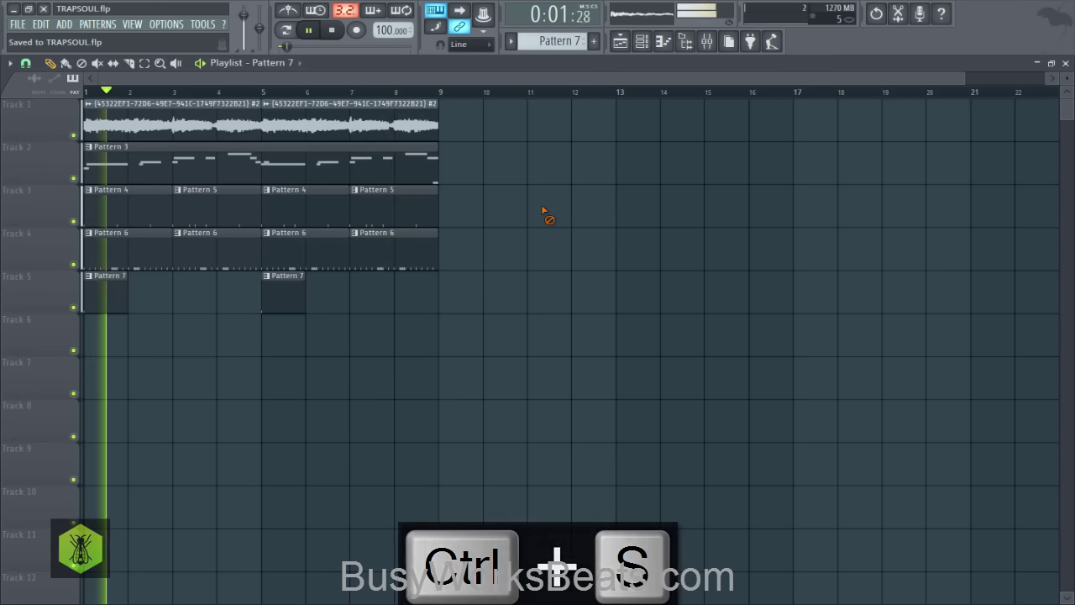
key(ctrl+s)
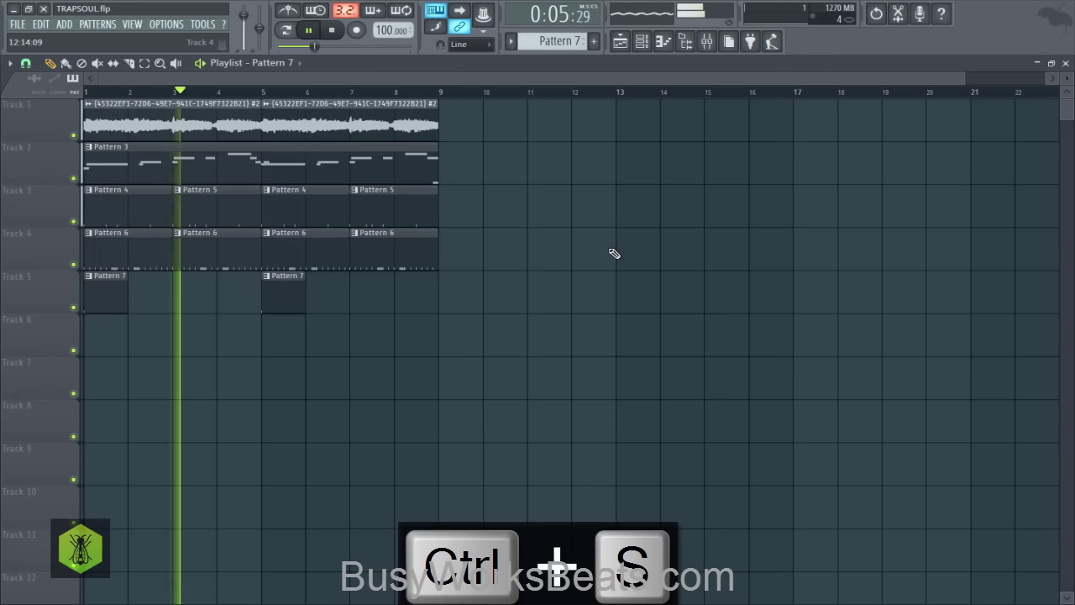
key(ctrl+s)
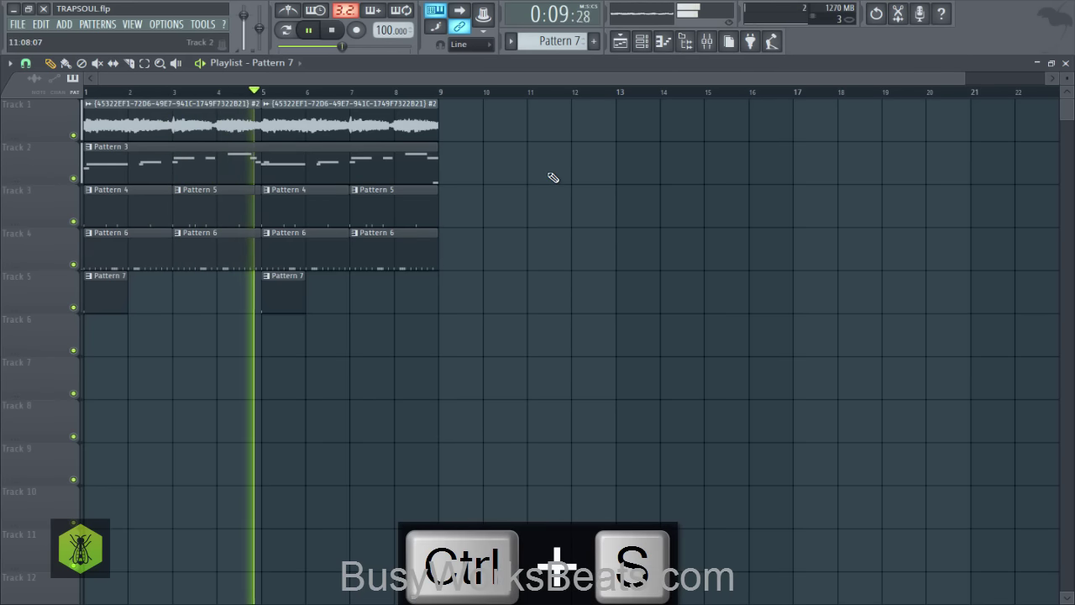
key(ctrl+s)
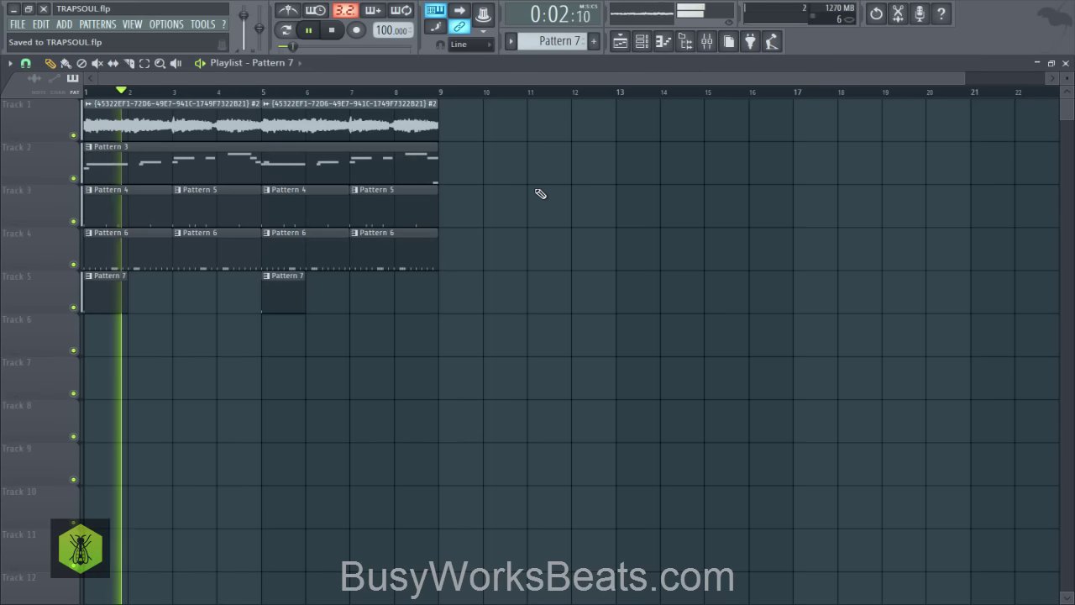
key(ctrl+s)
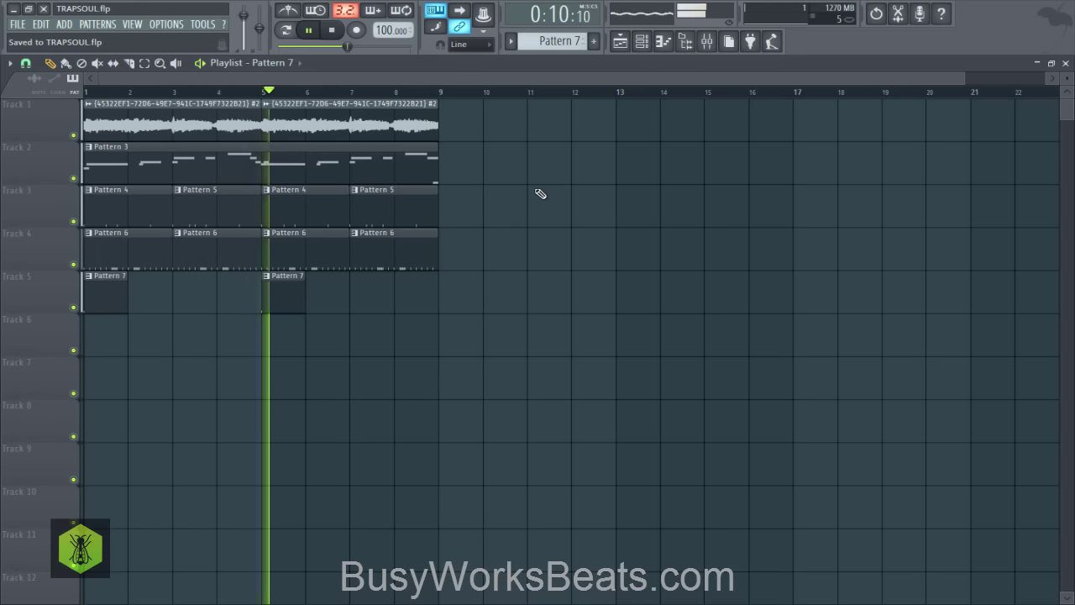
key(ctrl+s)
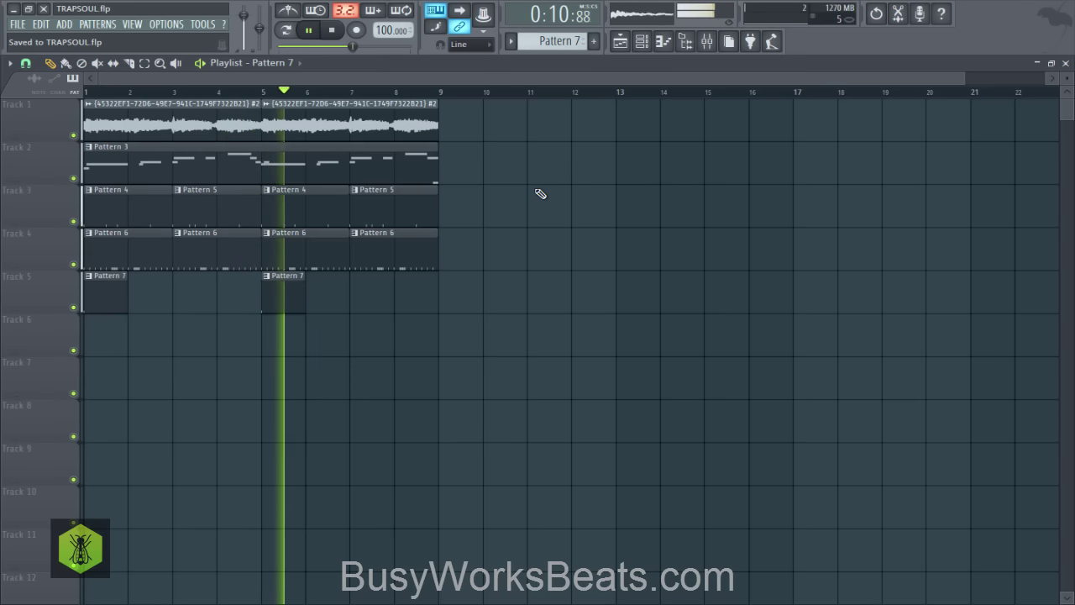
key(ctrl+s)
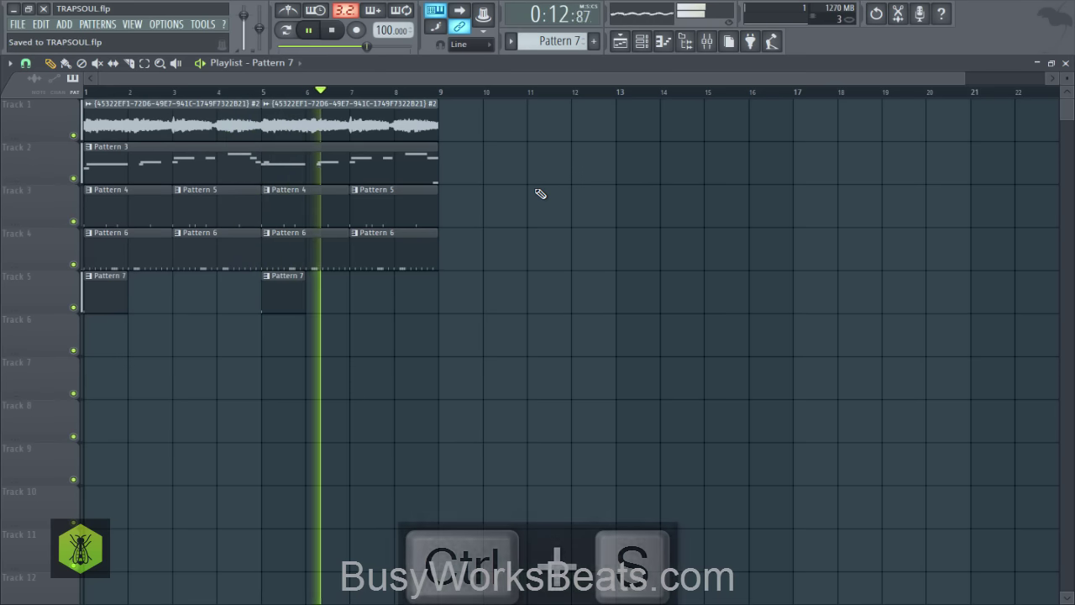
key(space)
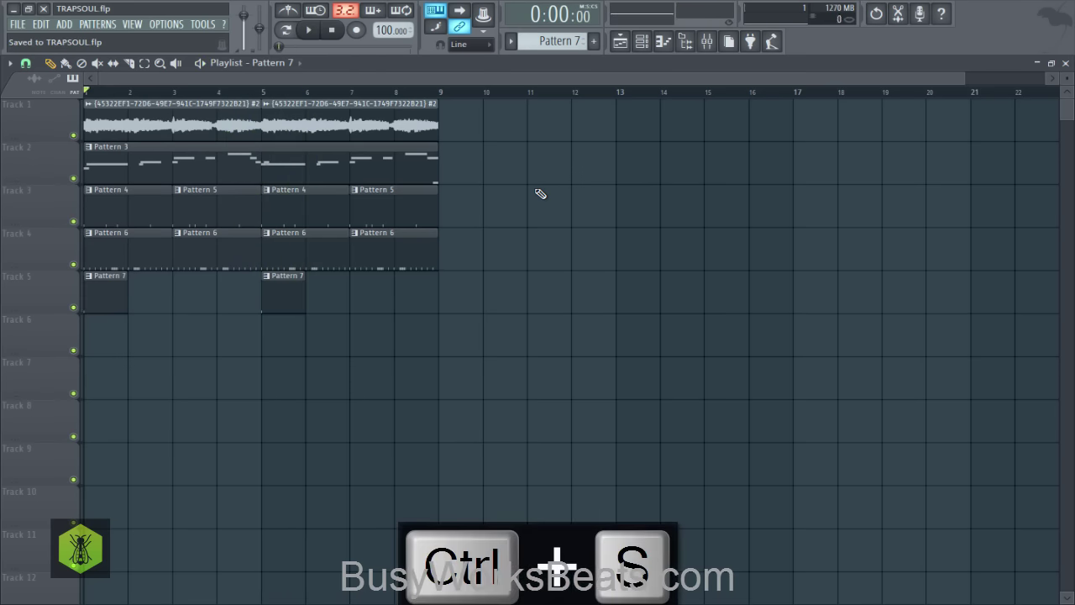